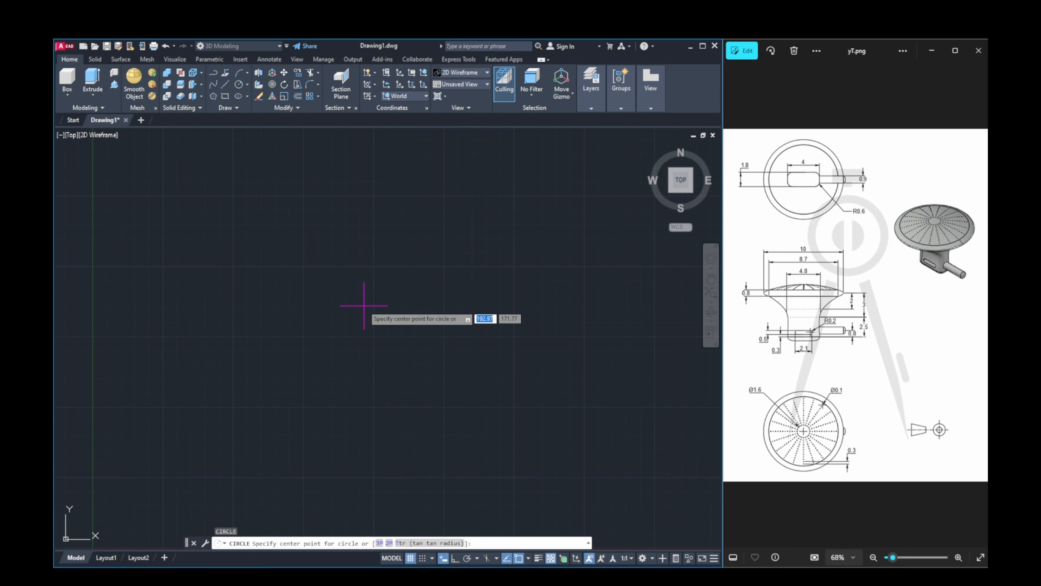
Step: Draw a circle with a diameter of 10 in the open drawing area
left_click(365, 306)
type("d")
key("Return")
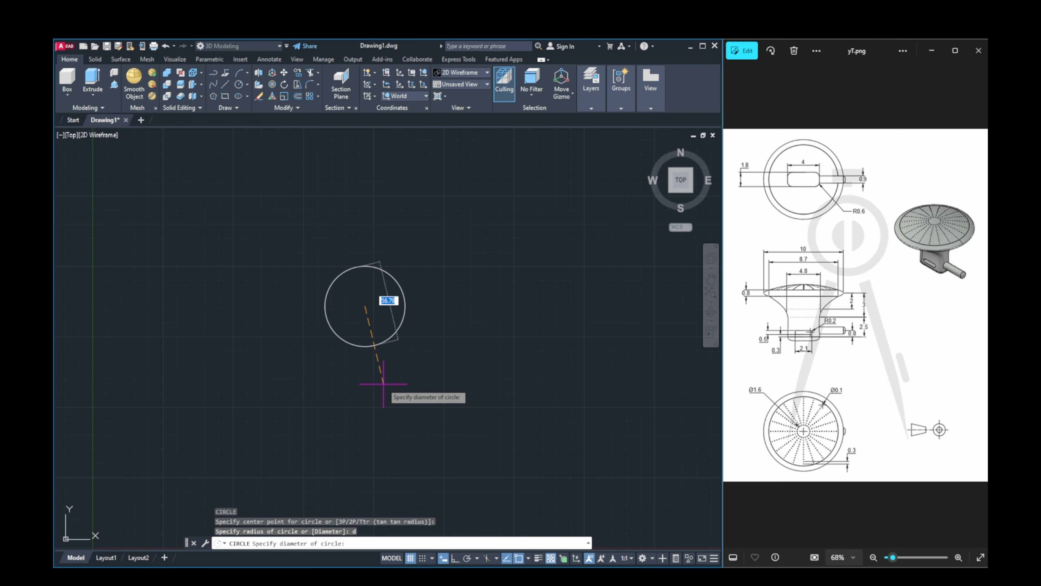
type("10")
key("Return")
scroll(364, 293, "up", 5)
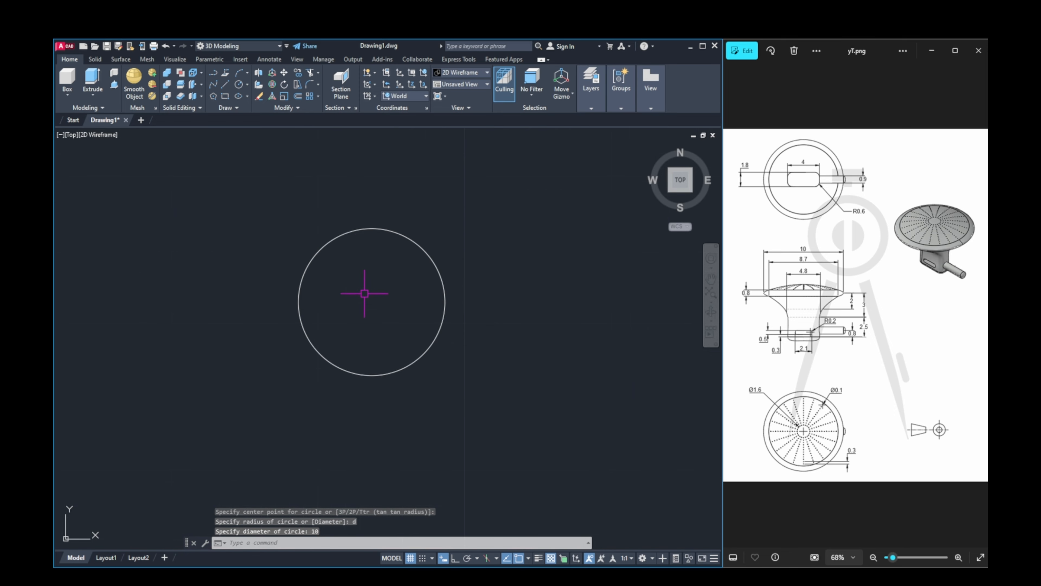
Step: Draw a second circle with a diameter of 8.7, concentric with the 10-diameter circle
key("Return")
left_click(372, 302)
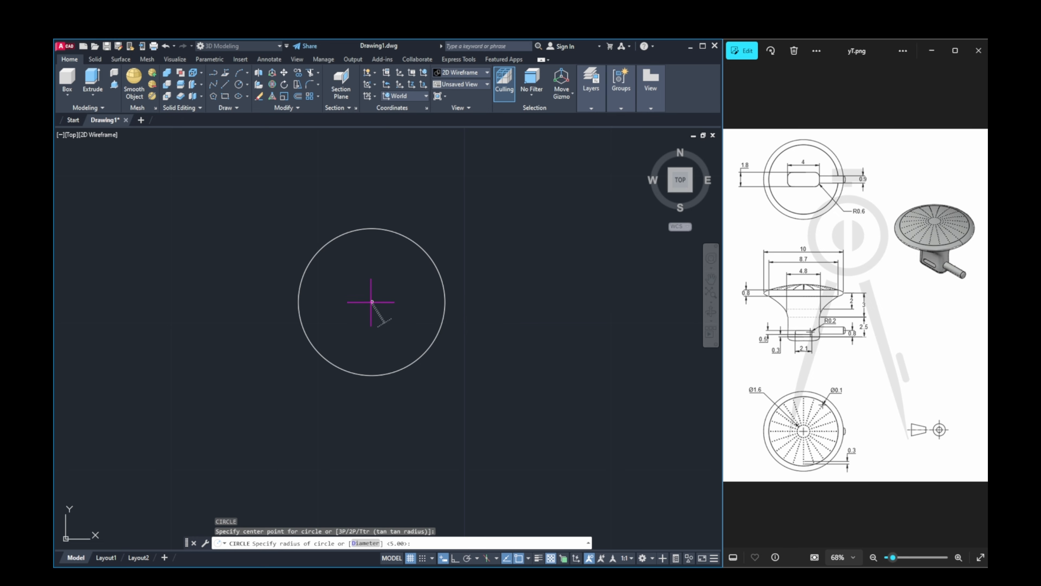
type("d")
key("Return")
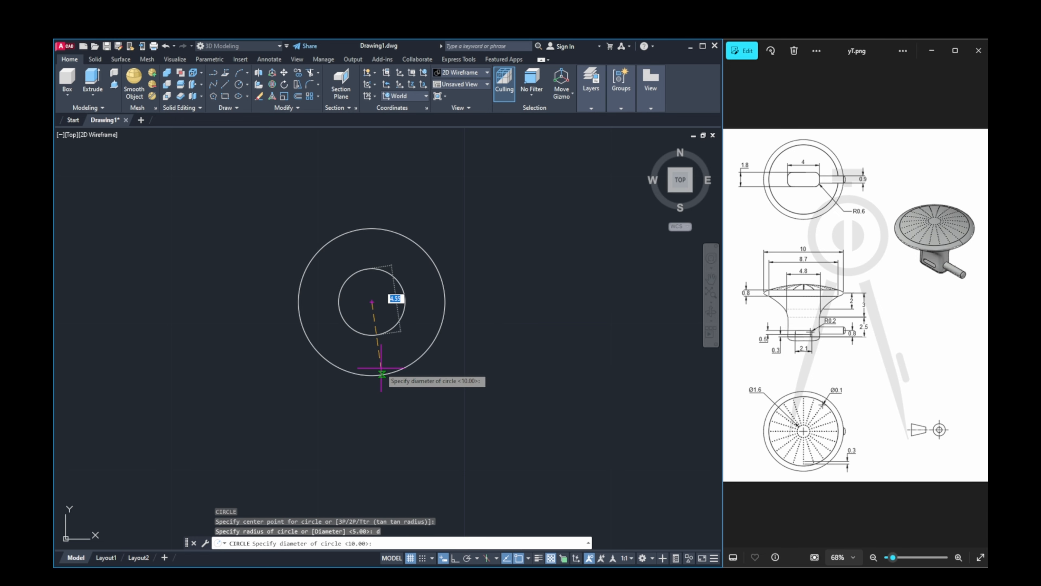
type("8.7")
key("Return")
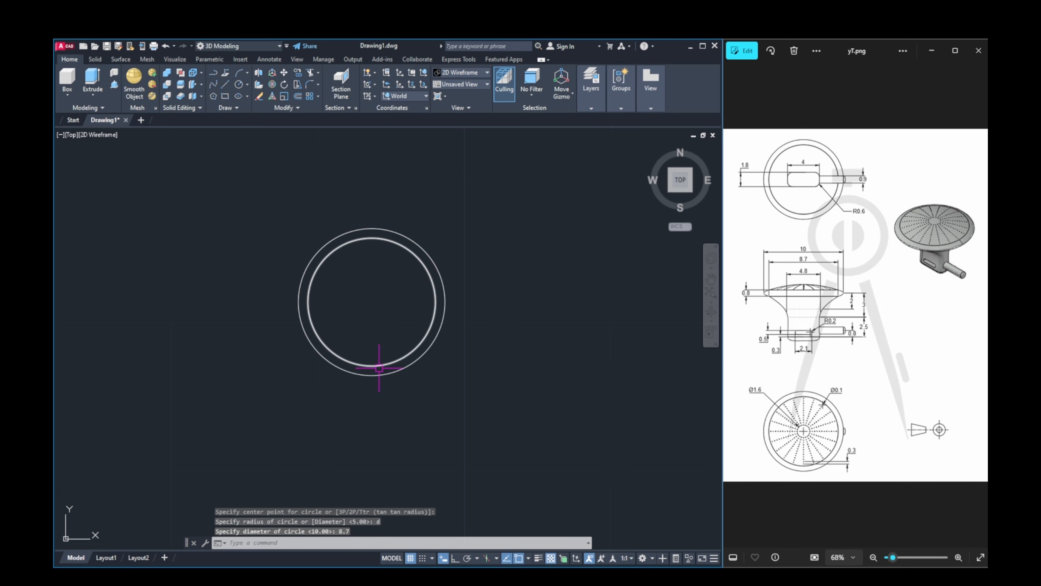
Step: Add a third concentric circle with a diameter of 4.8 at the same centre
key("Return")
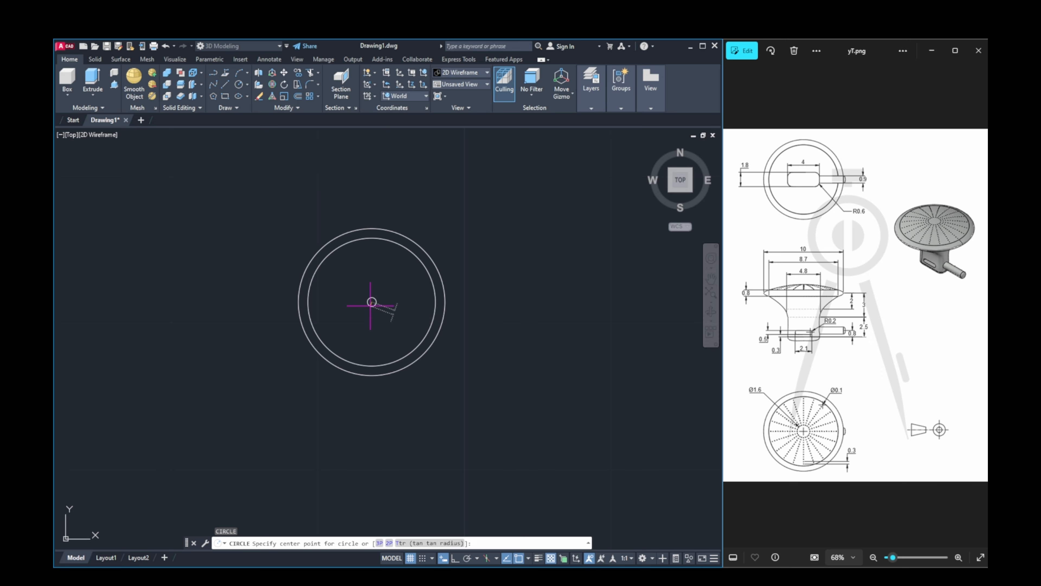
left_click(372, 302)
type("d")
key("Return")
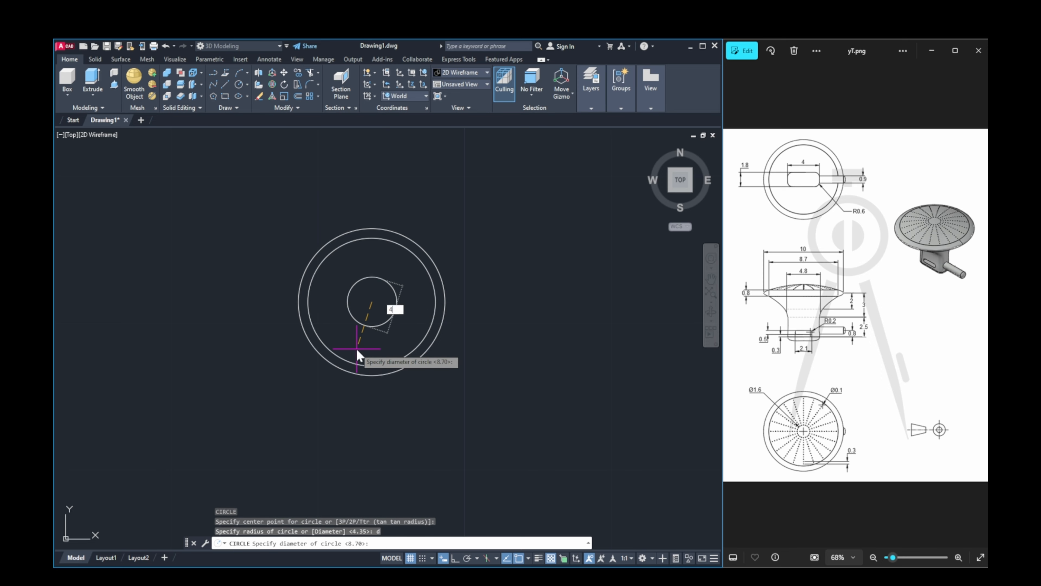
type("4.8")
key("Return")
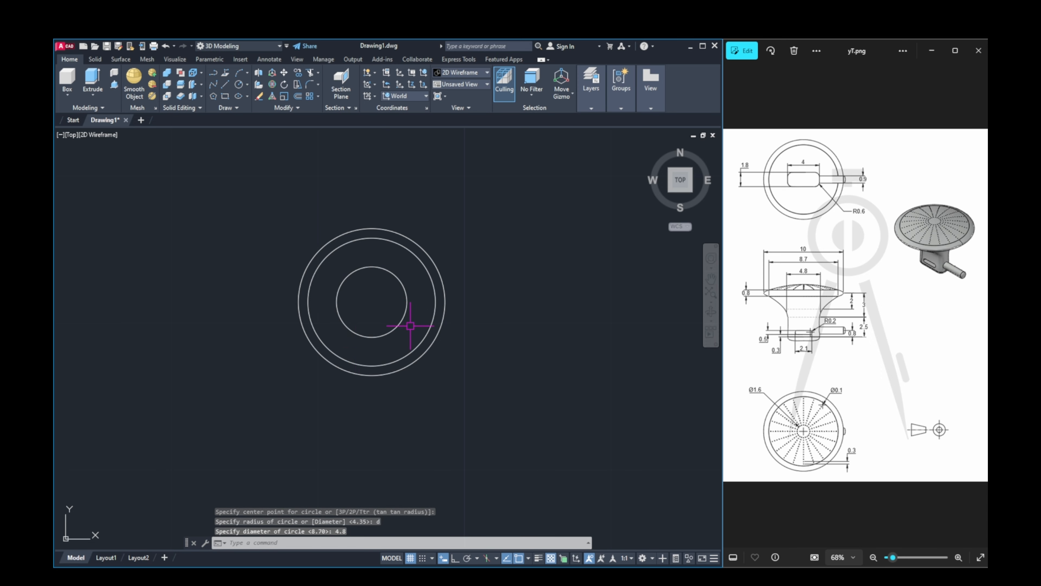
key("Escape")
key("Escape")
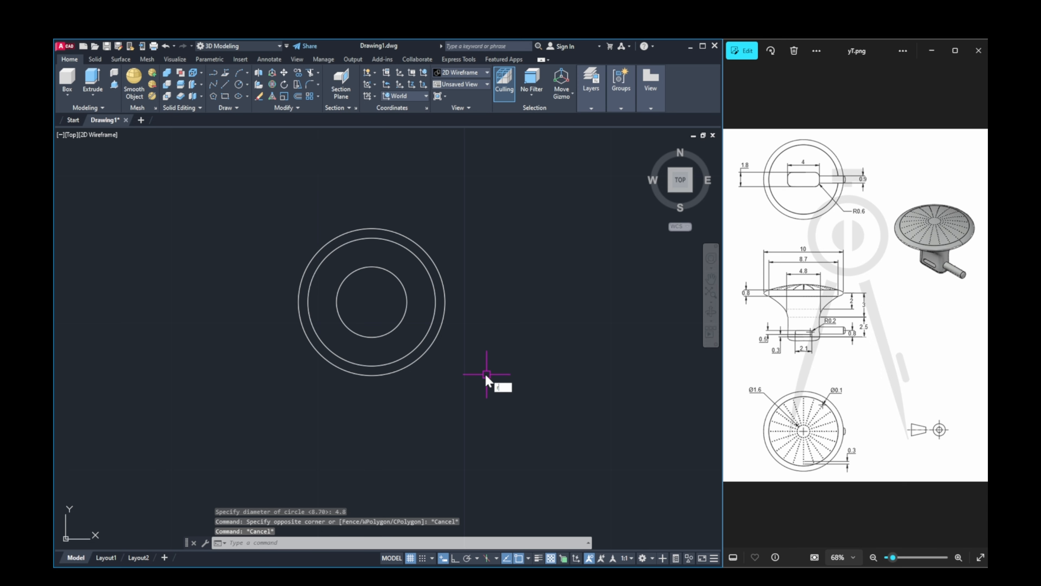
Step: Draw a rectangle 4 wide and 1.8 high beside the concentric circles
type("rec")
key("Return")
left_click(497, 256)
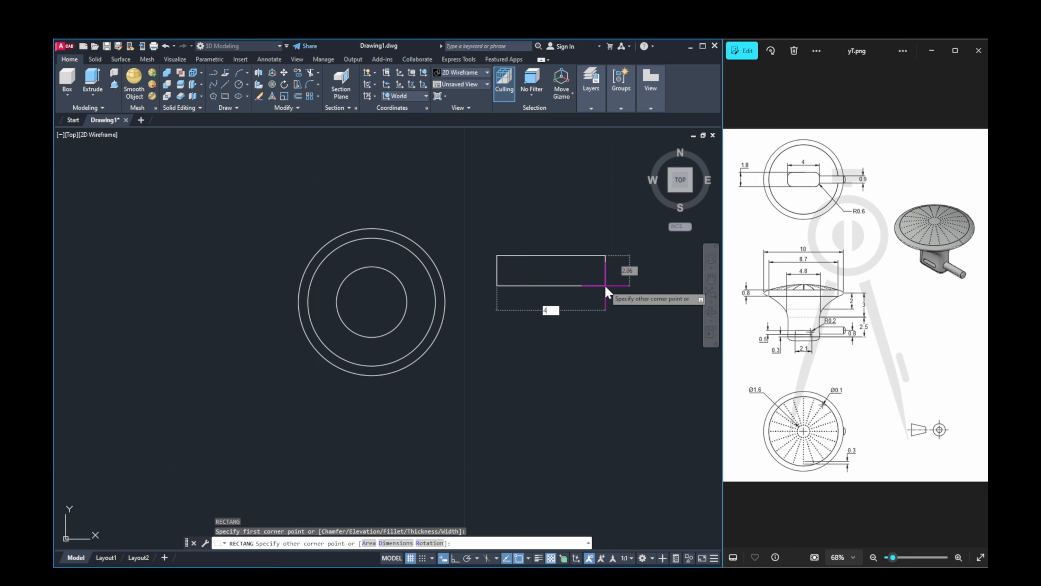
type("4")
key("Tab")
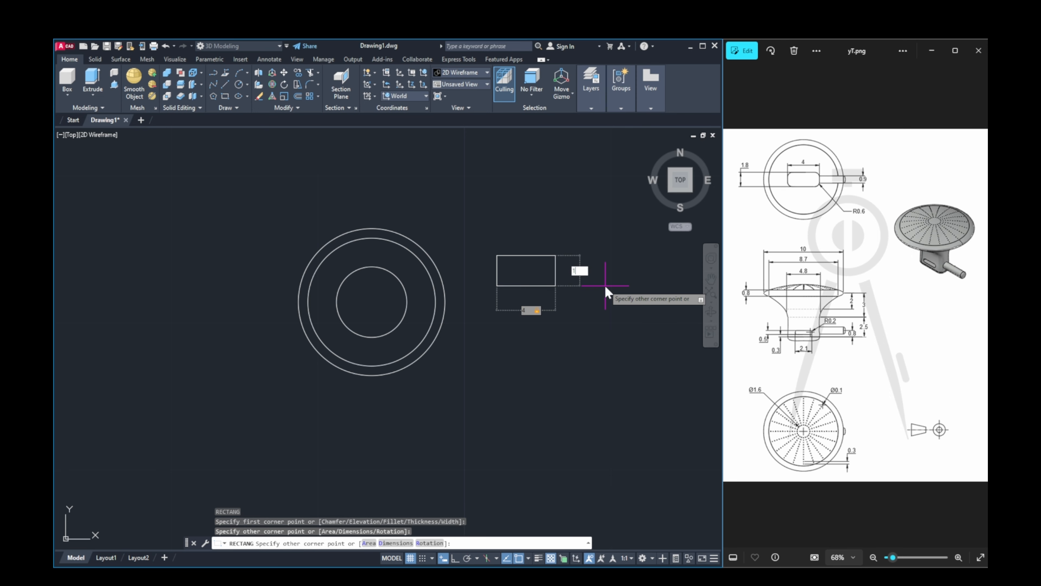
key("Return")
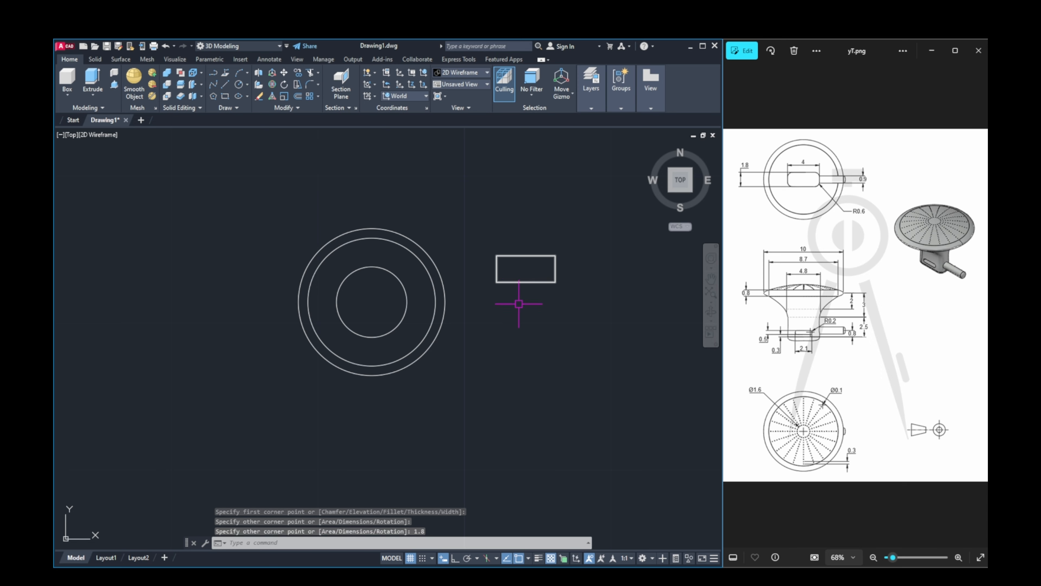
Step: Fillet all corners of the rectangle as a polyline with a radius of 0.6
type("f")
key("Return")
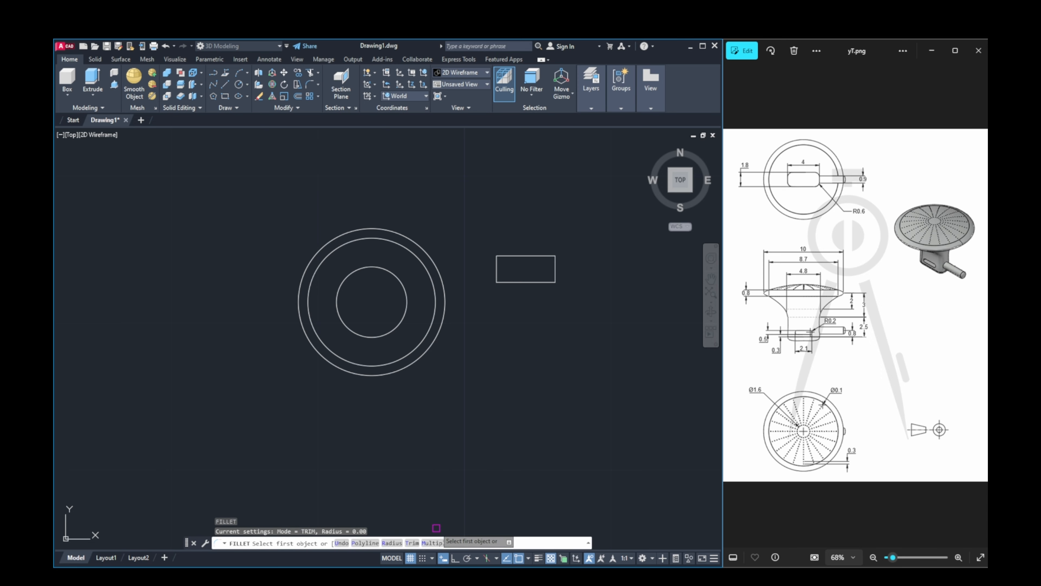
left_click(367, 543)
left_click(342, 543)
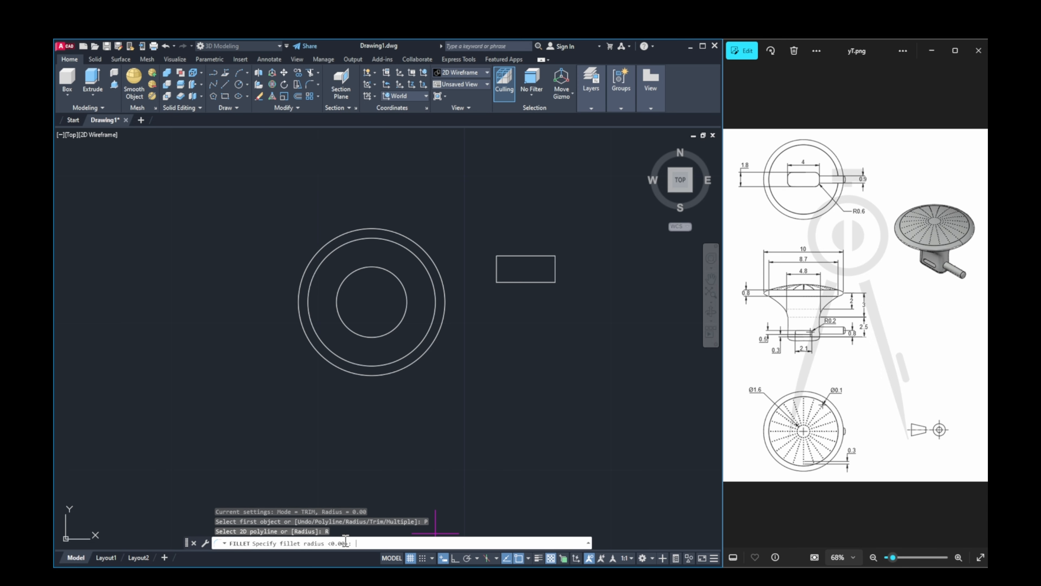
type("0.6")
key("Return")
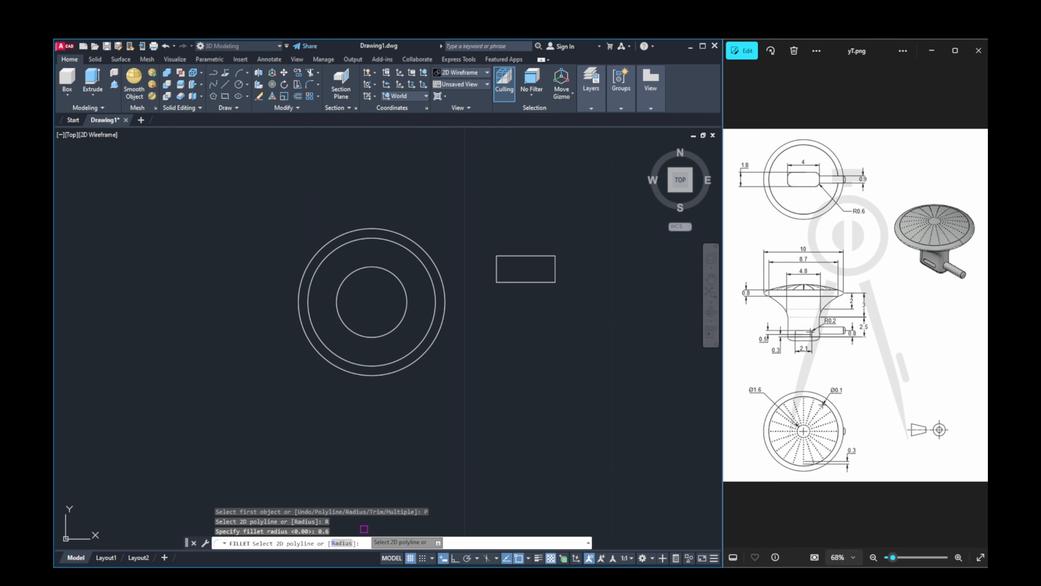
left_click(500, 270)
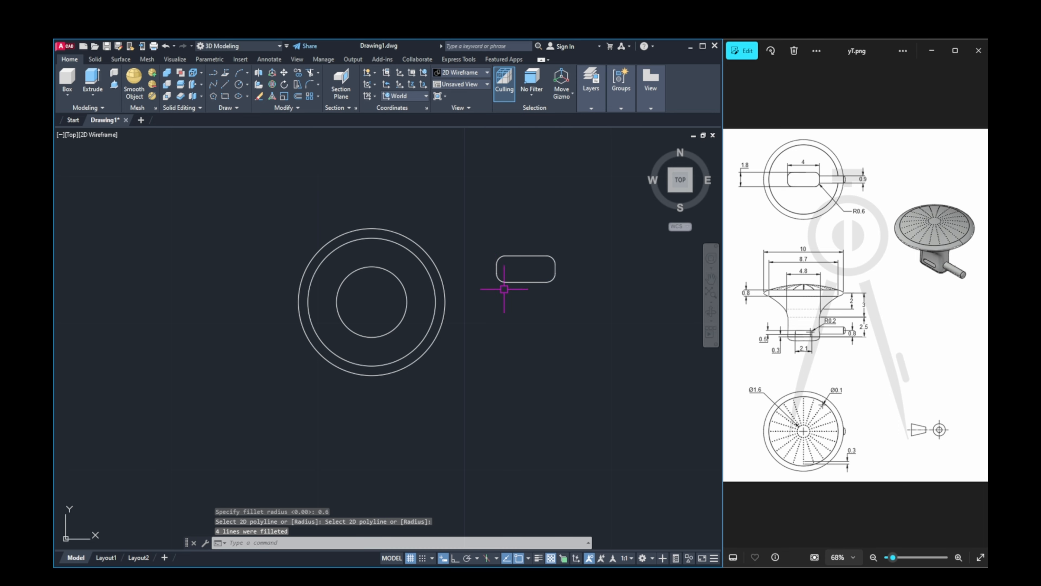
key("Return")
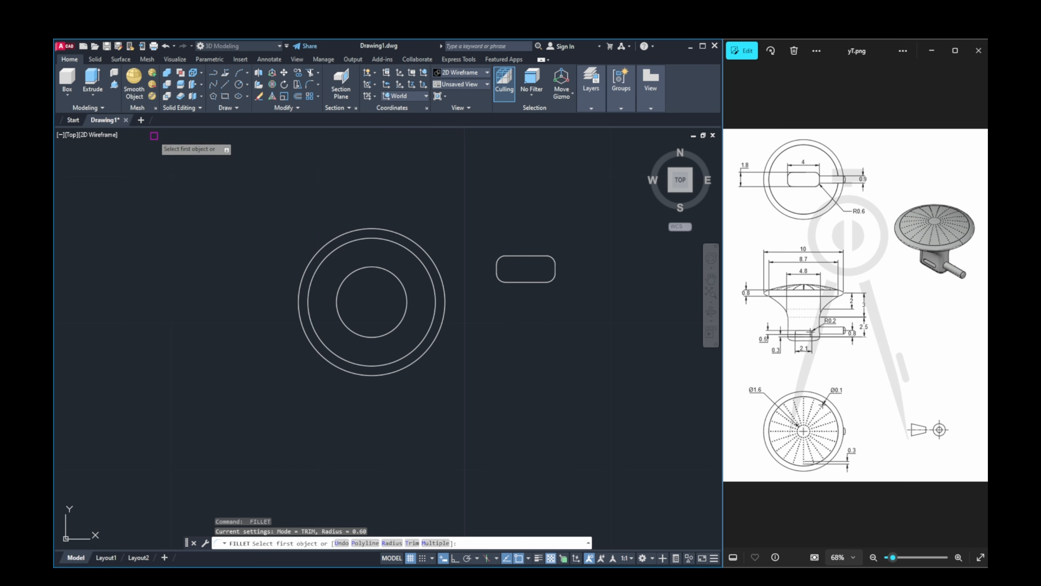
key("Escape")
Step: Move the rounded rectangle by its centre onto the common centre of the circles
left_click(529, 280)
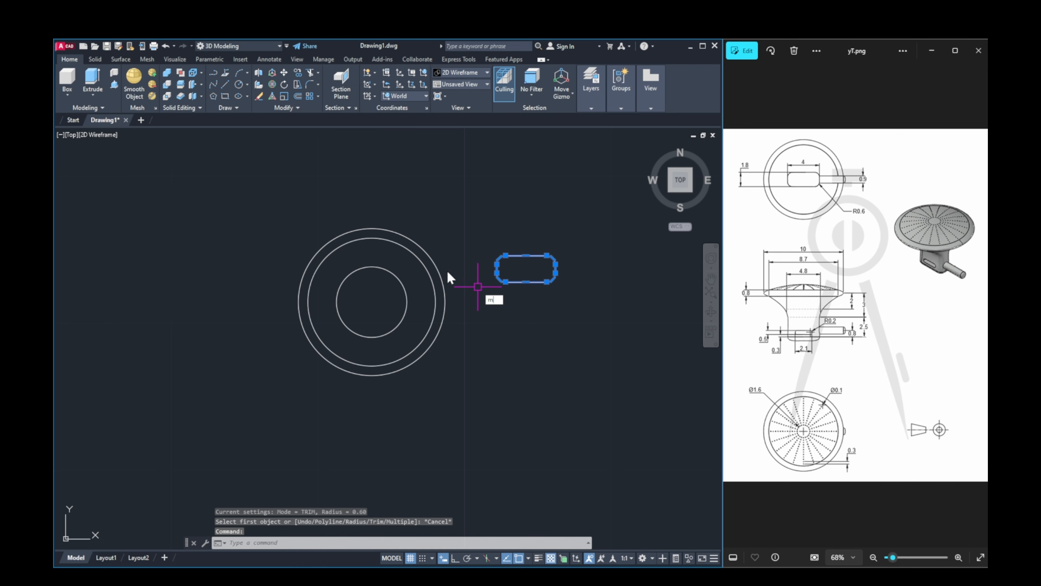
type("m")
key("Return")
left_click(526, 269)
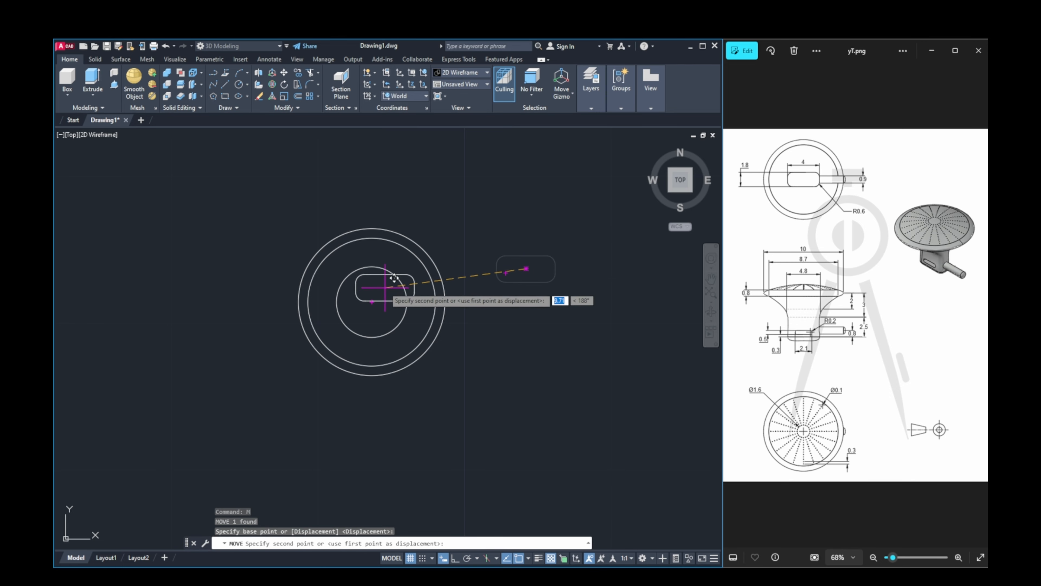
left_click(371, 302)
key("Escape")
Step: In a 3D view with Ortho on, copy the 8.7-diameter circle from its centre 0.4 straight up along Z
mouse_move(384, 326)
middle_mouse_down()
mouse_move(384, 230)
mouse_move(410, 375)
middle_mouse_up()
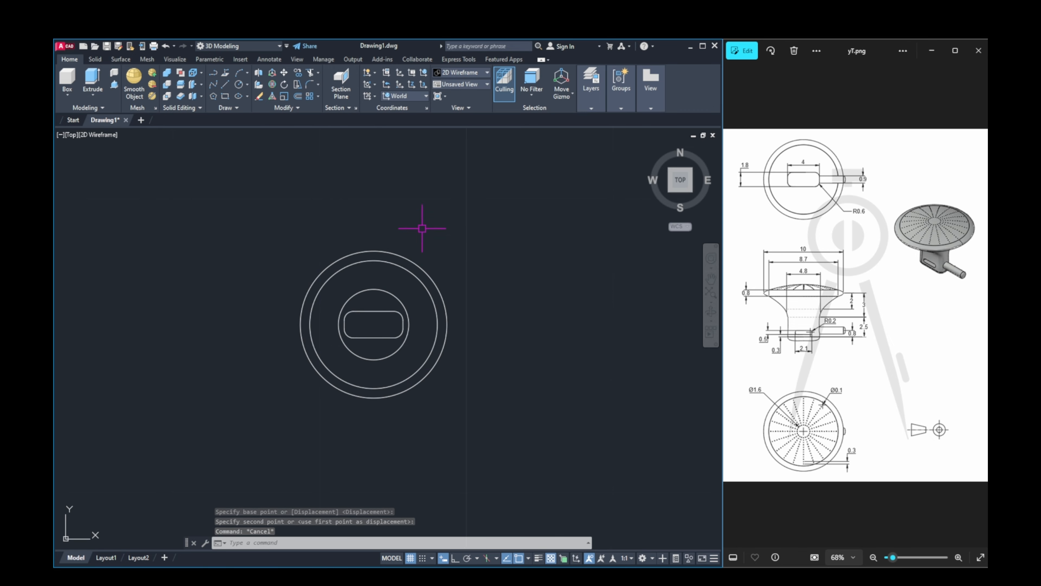
middle_click_drag(422, 228, 455, 167)
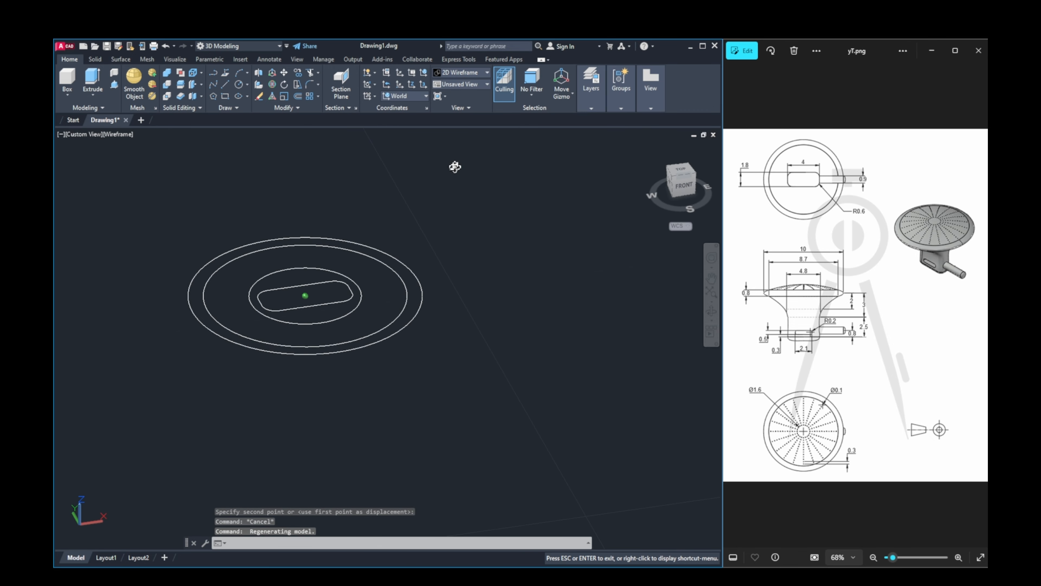
left_click(649, 146)
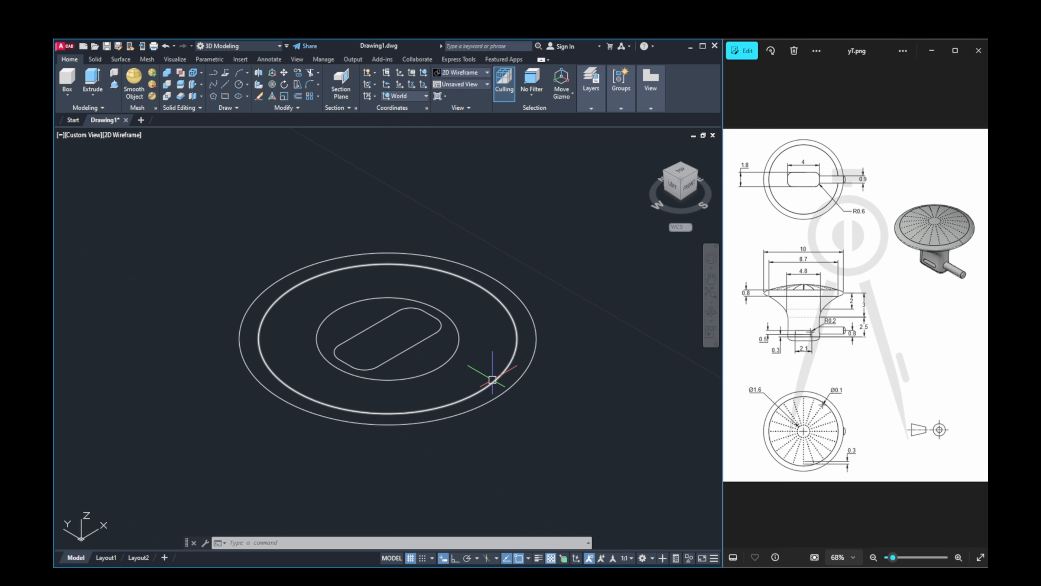
key("Escape")
key("Escape")
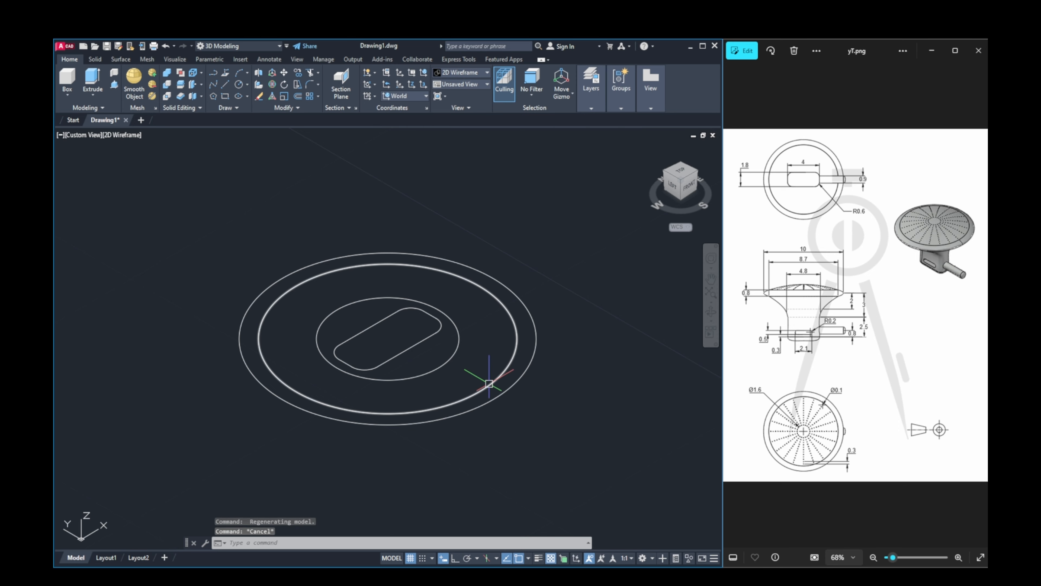
type("co")
key("Return")
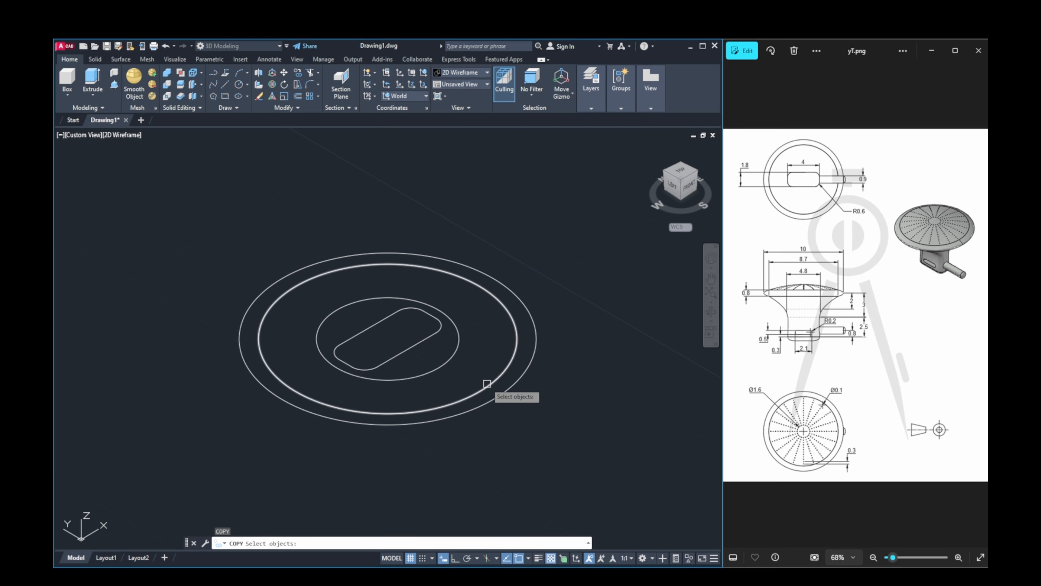
left_click(484, 383)
key("Return")
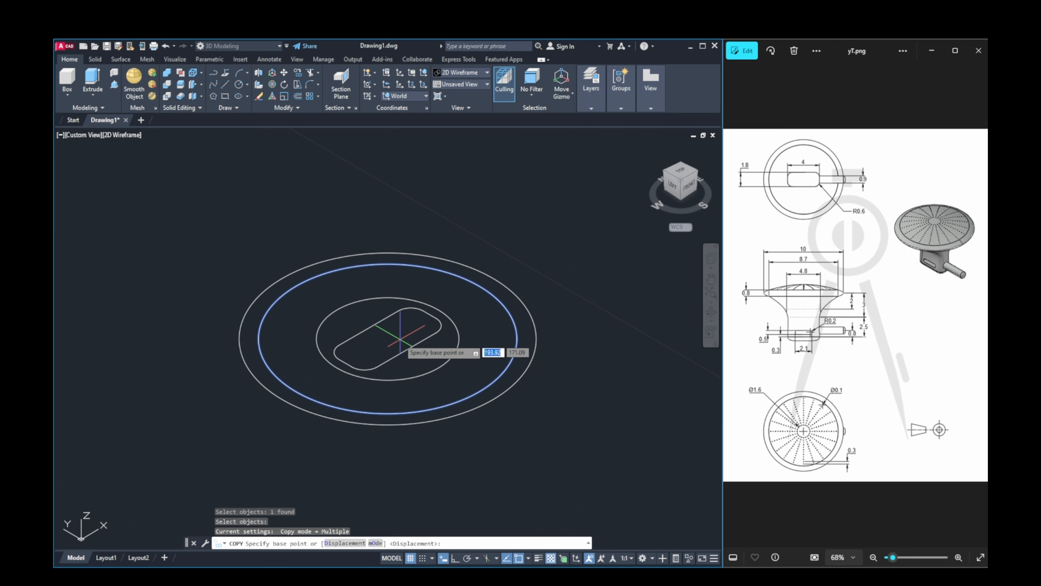
left_click(394, 327)
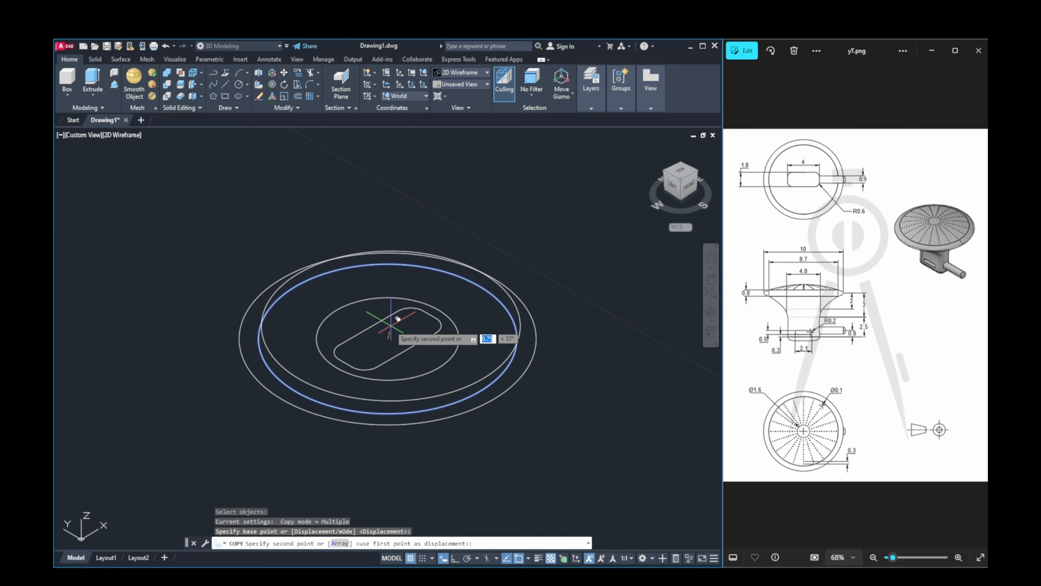
left_click(455, 557)
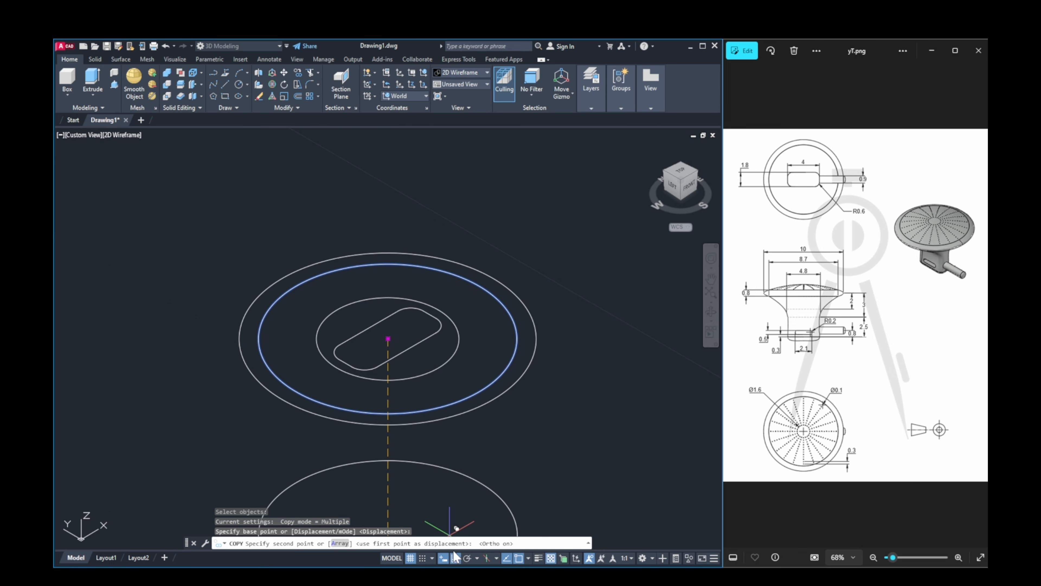
middle_click_drag(409, 298, 395, 249, "shift")
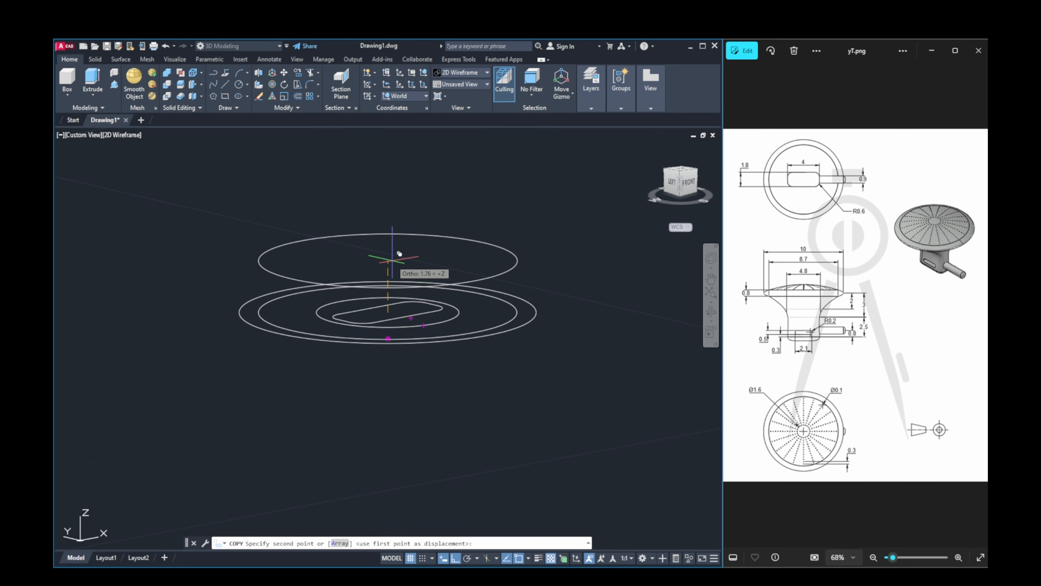
type("0.4")
key("Return")
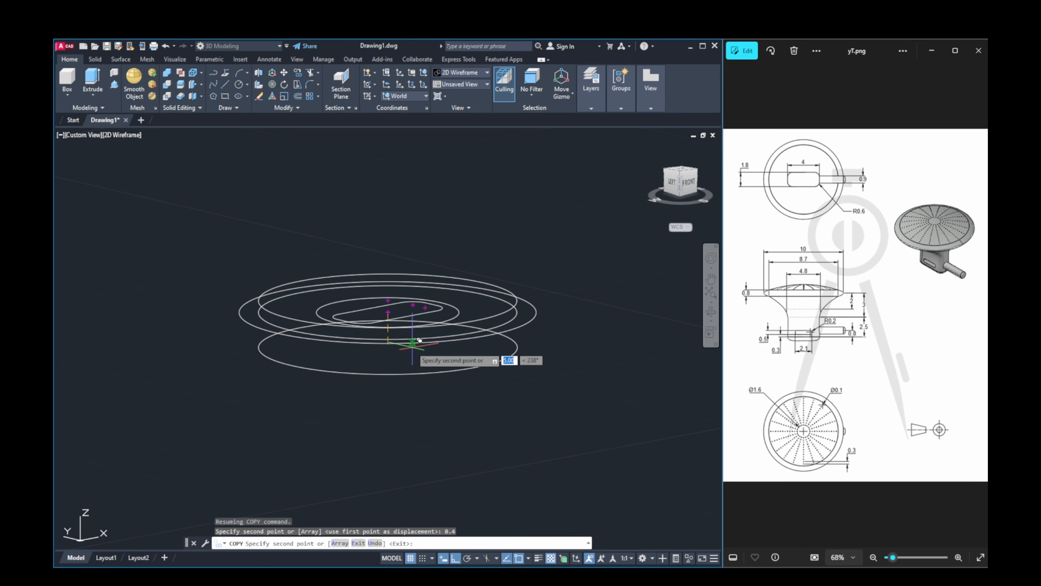
Step: Place another copy of the 8.7-diameter circle 0.4 straight below the original and end the Copy command
type("4")
key("Return")
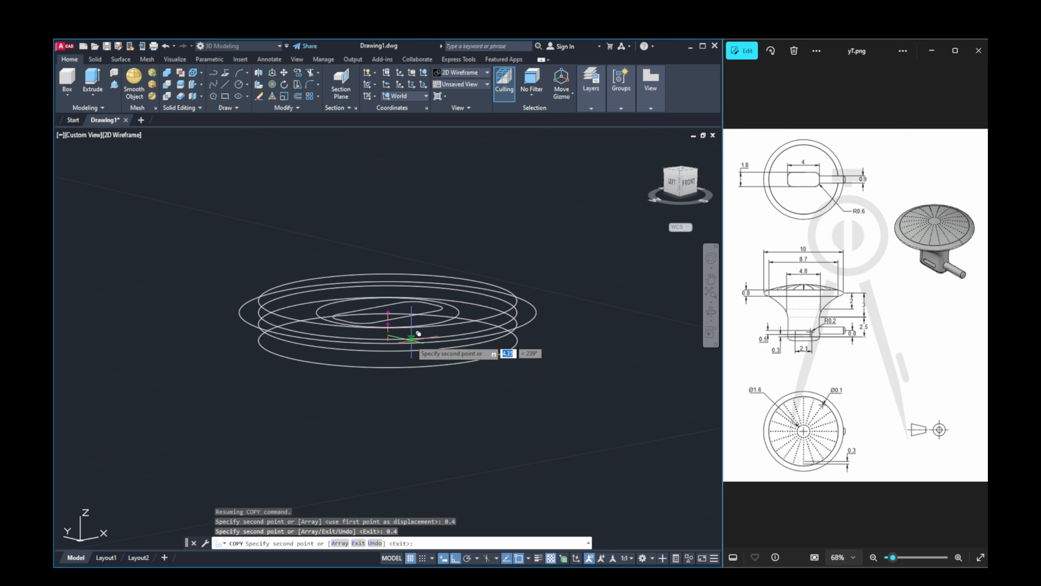
key("Escape")
Step: Delete the original 8.7-diameter circle lying between its upper and lower copies
middle_click_drag(414, 343, 365, 408)
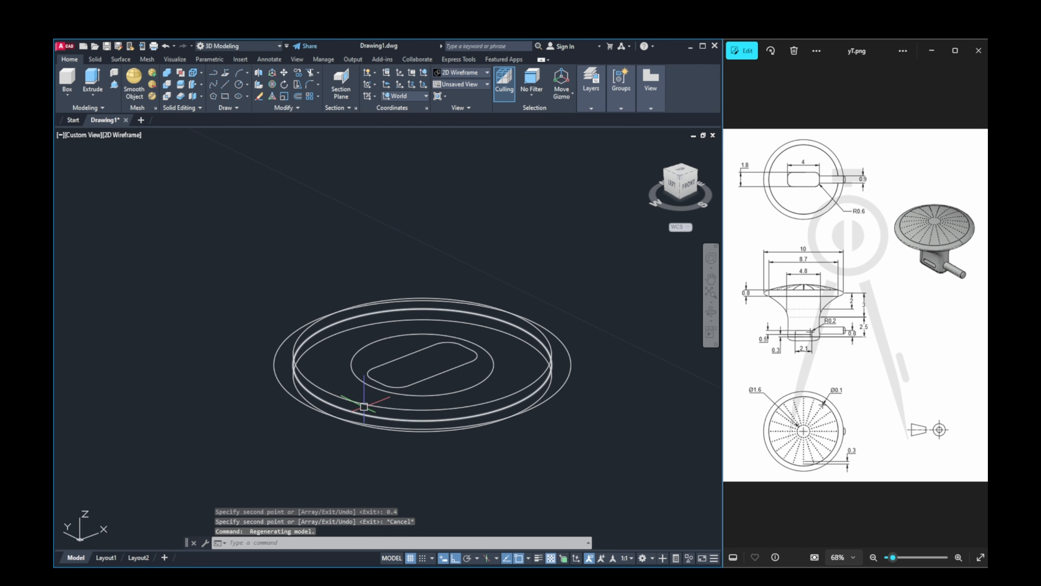
left_click(364, 411)
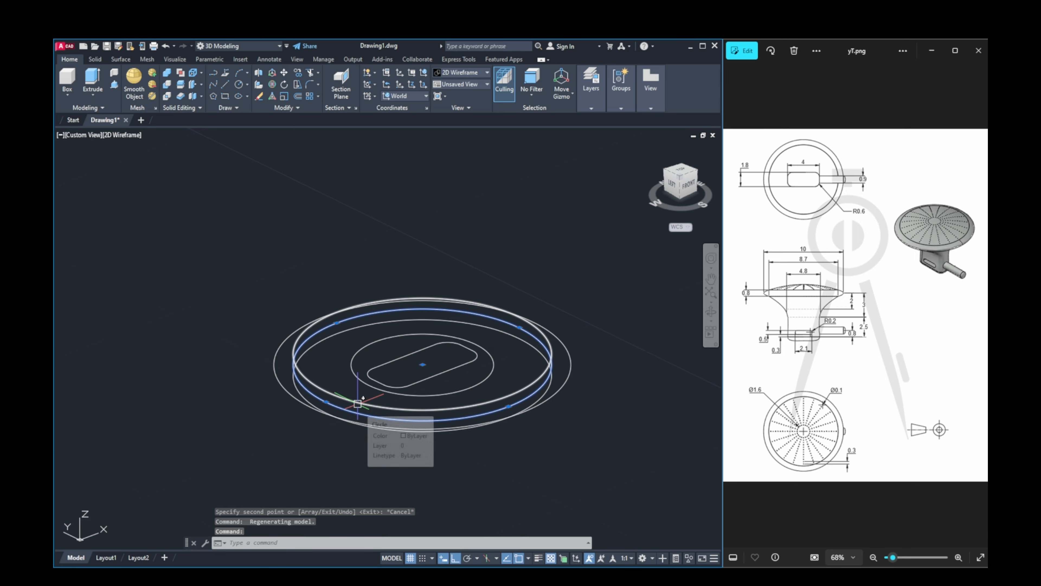
key("Delete")
Step: Move the 4.8-diameter circle by its centre 2 straight down along Z
middle_click_drag(416, 391, 414, 426)
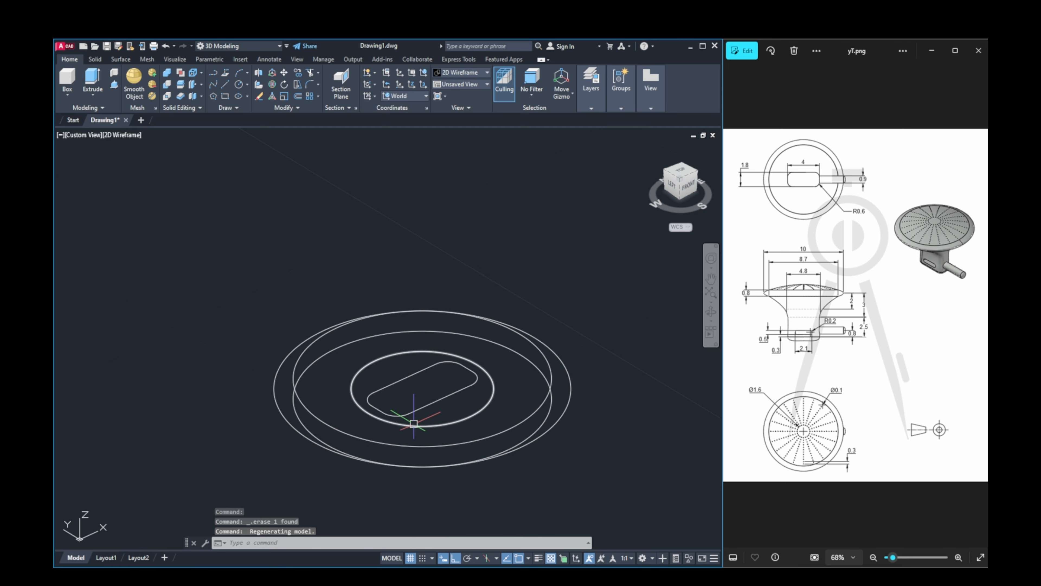
left_click(414, 424)
key("Return")
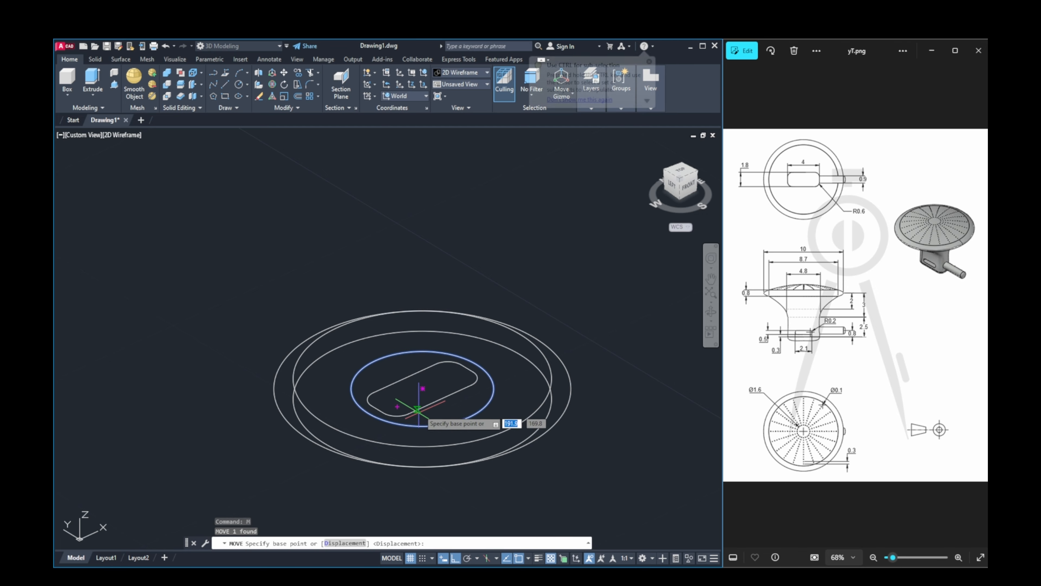
left_click(423, 389)
middle_click_drag(429, 451, 423, 360)
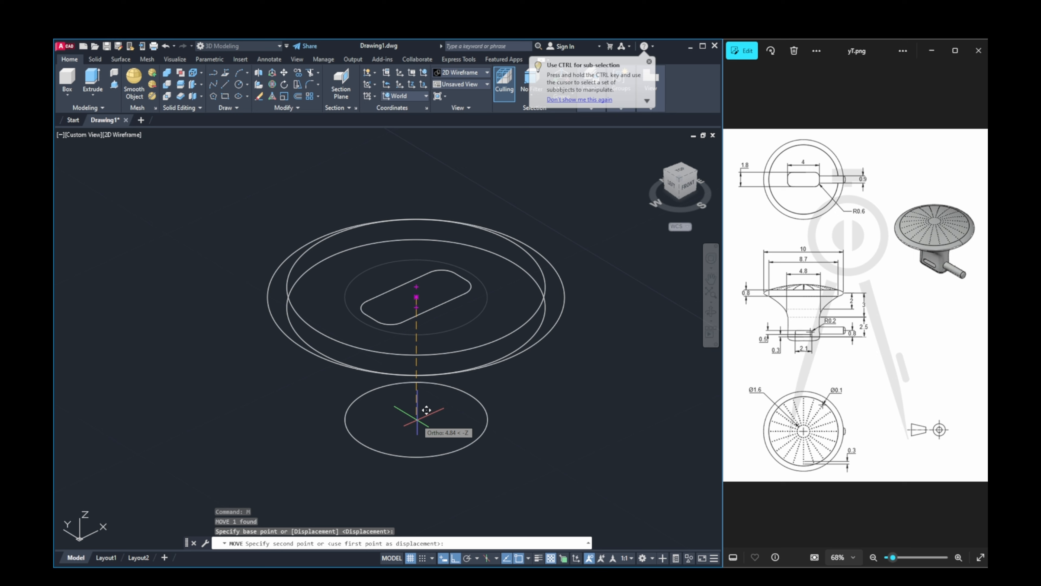
type("2")
key("Return")
key("Escape")
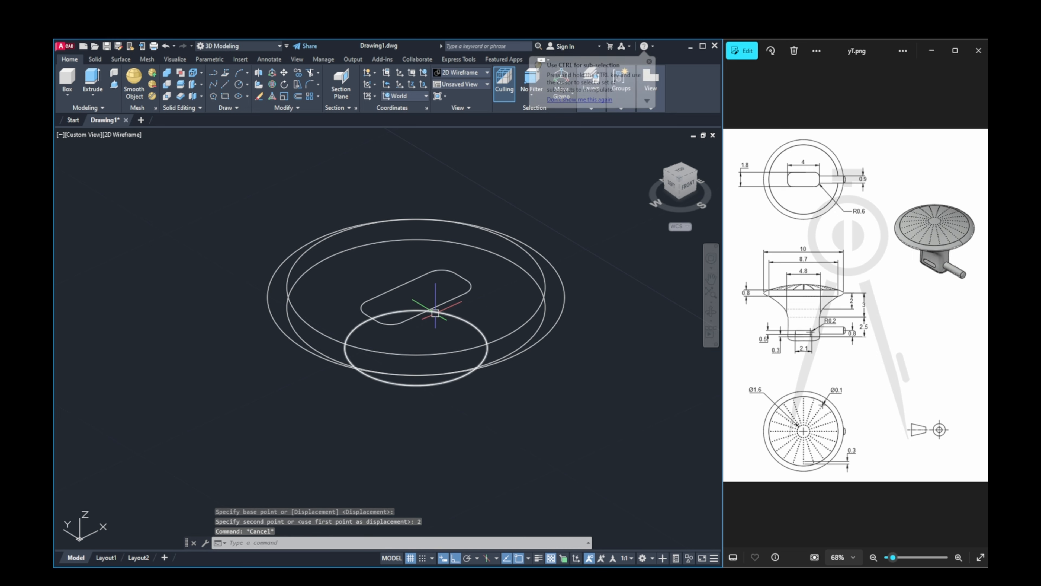
Step: Copy the rounded rectangle from its centre 3 straight down along Z and end the Copy command
left_click(430, 312)
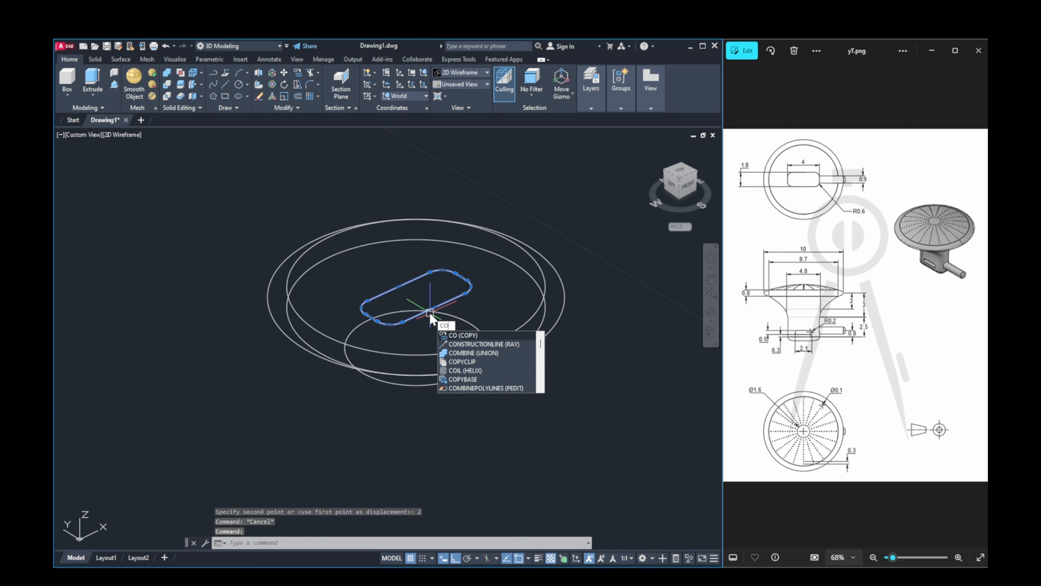
key("Escape")
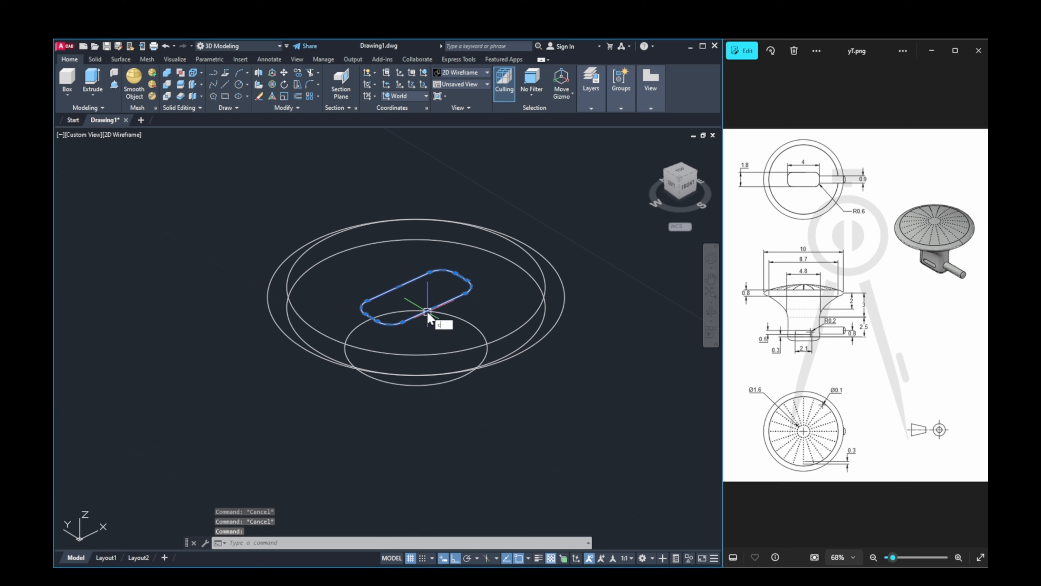
type("o")
key("Return")
left_click(425, 295)
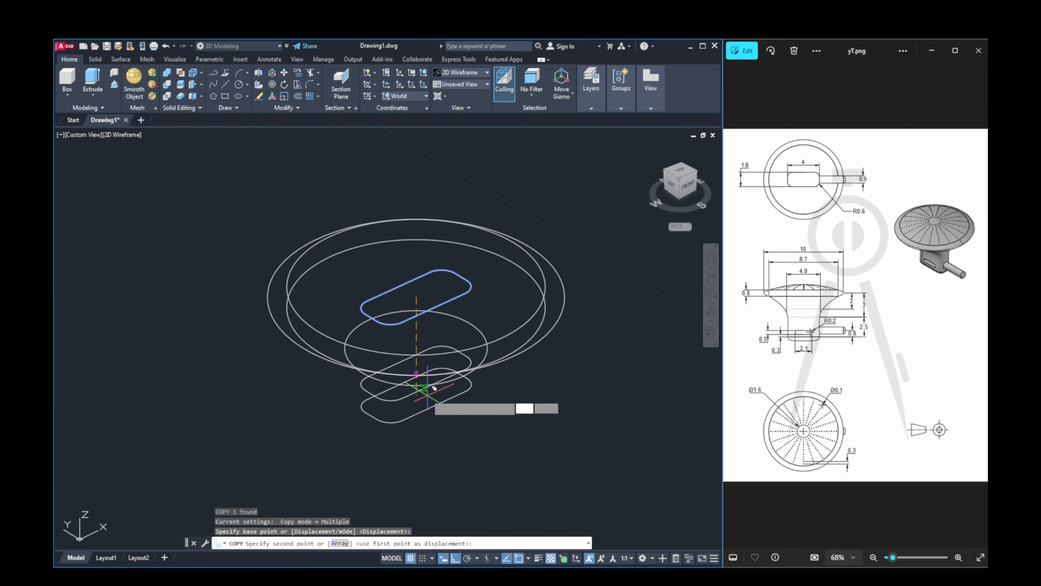
type("3")
key("Return")
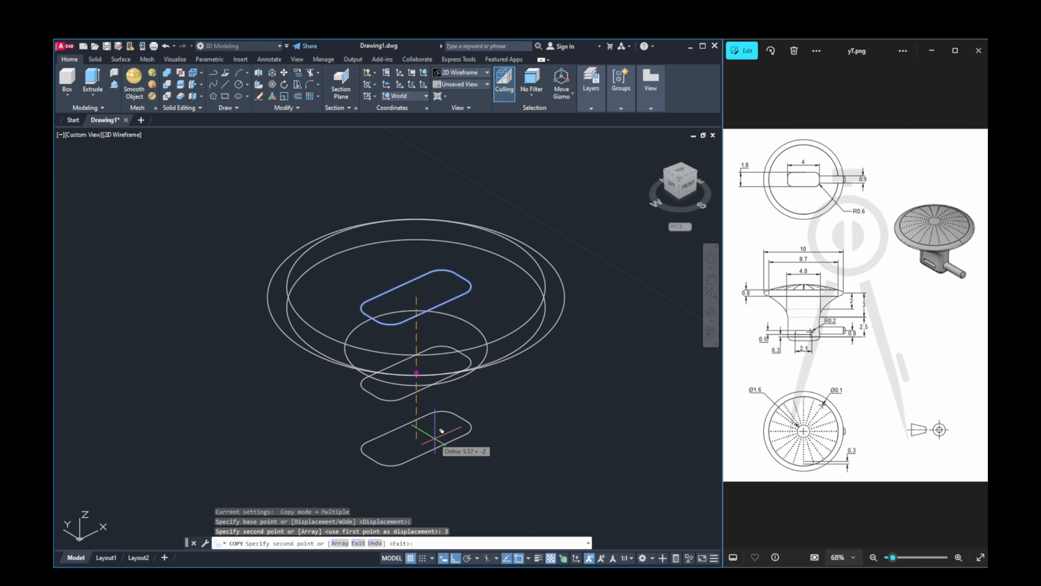
key("Escape")
key("Escape")
left_click(416, 389)
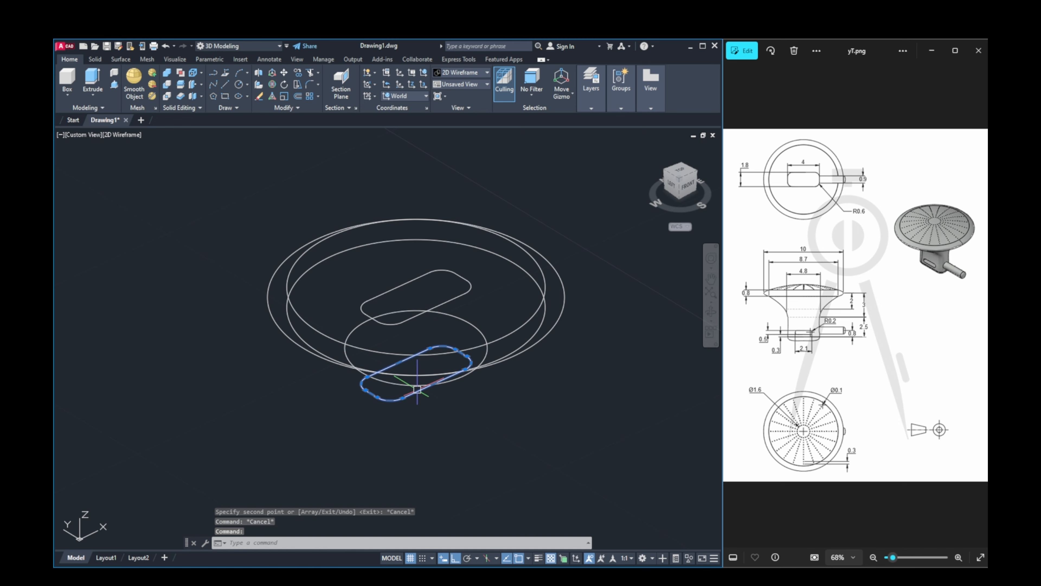
type("co")
key("Escape")
key("Escape")
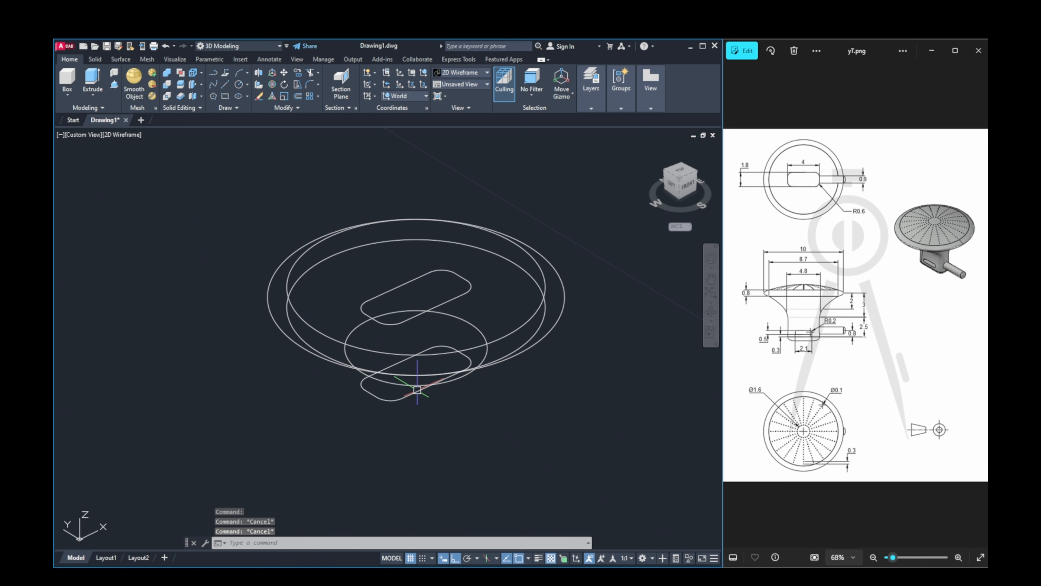
key("Escape")
Step: Copy the lower rounded rectangle from its centre another 2.5 straight down along Z
type("co")
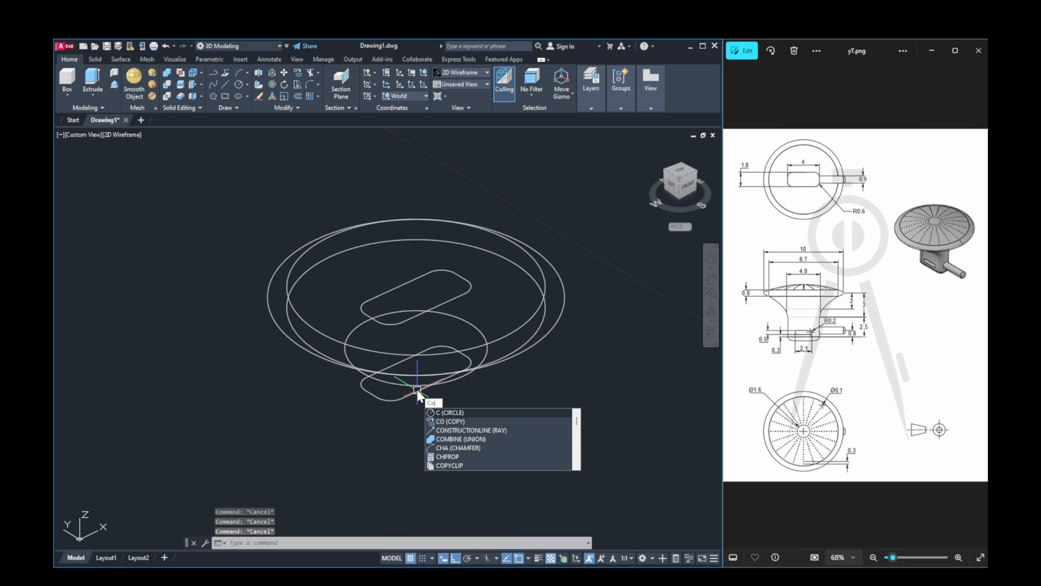
key("Return")
left_click(414, 387)
key("Return")
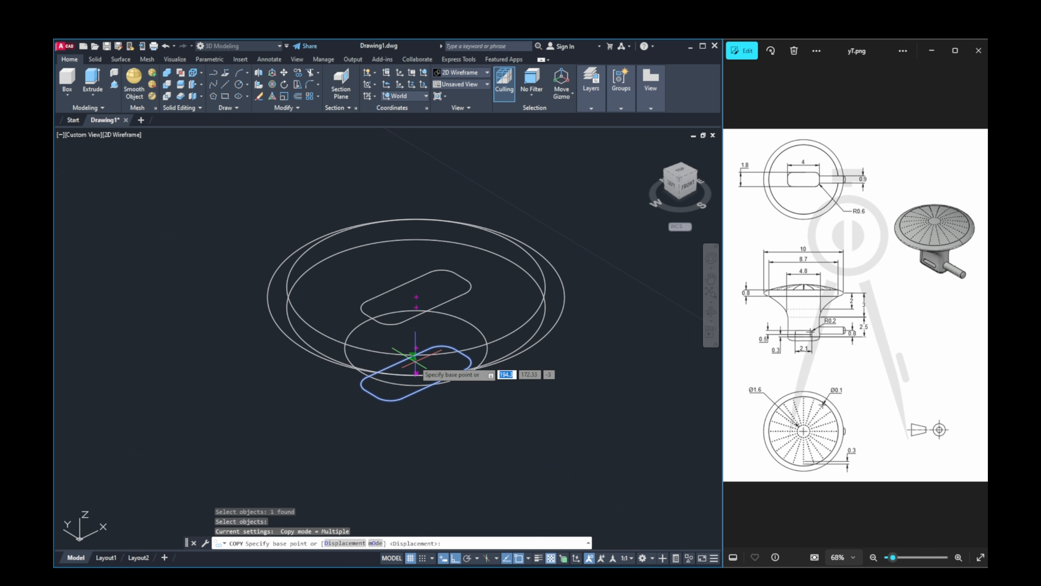
left_click(416, 373)
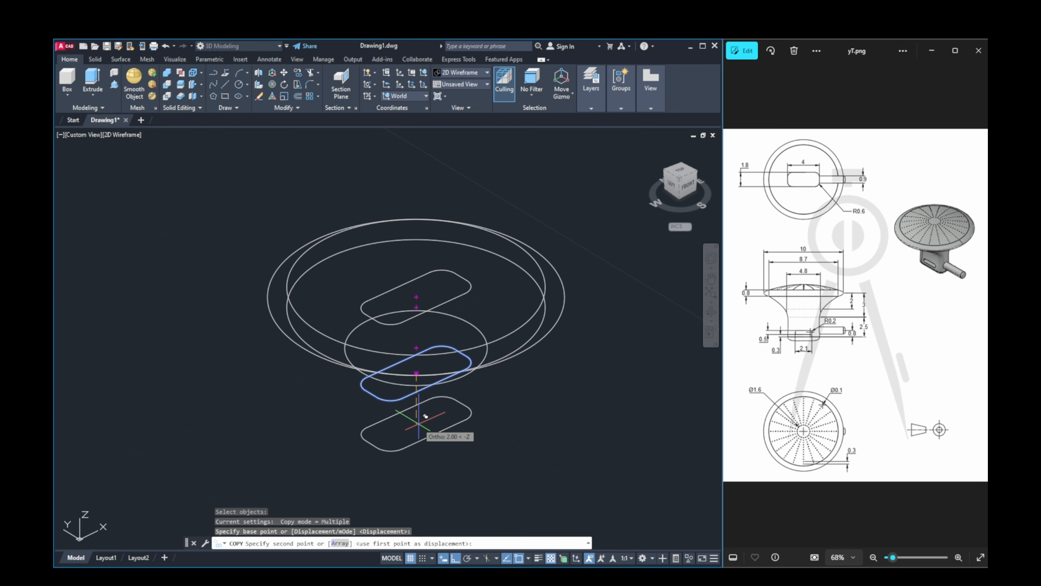
type("2.5")
key("Return")
key("Escape")
key("Escape")
Step: Delete the original rounded rectangle lying inside the large rim circles
scroll(426, 423, "up", 2)
middle_click_drag(430, 422, 451, 287)
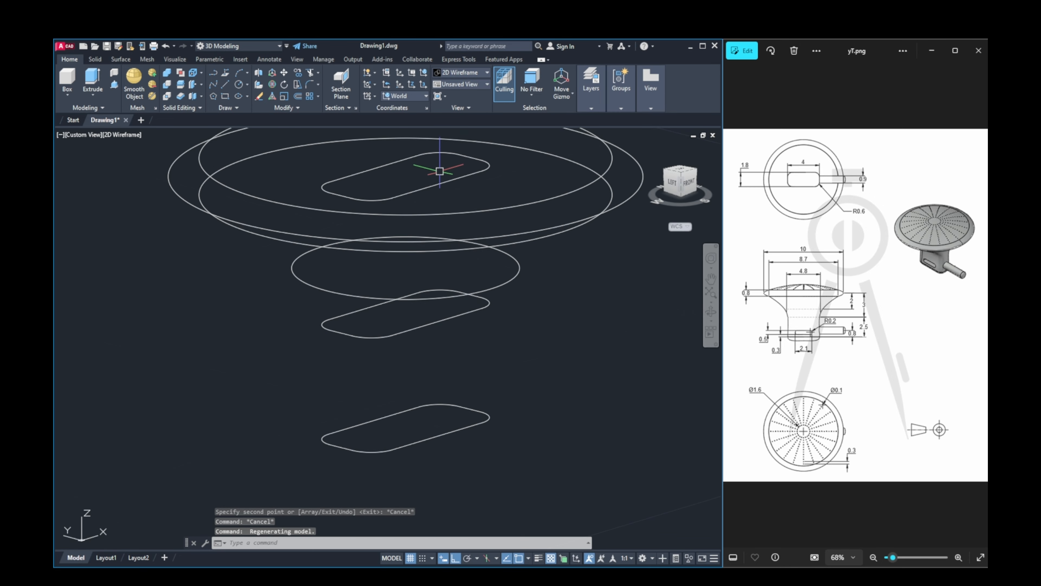
left_click(440, 172)
key("Delete")
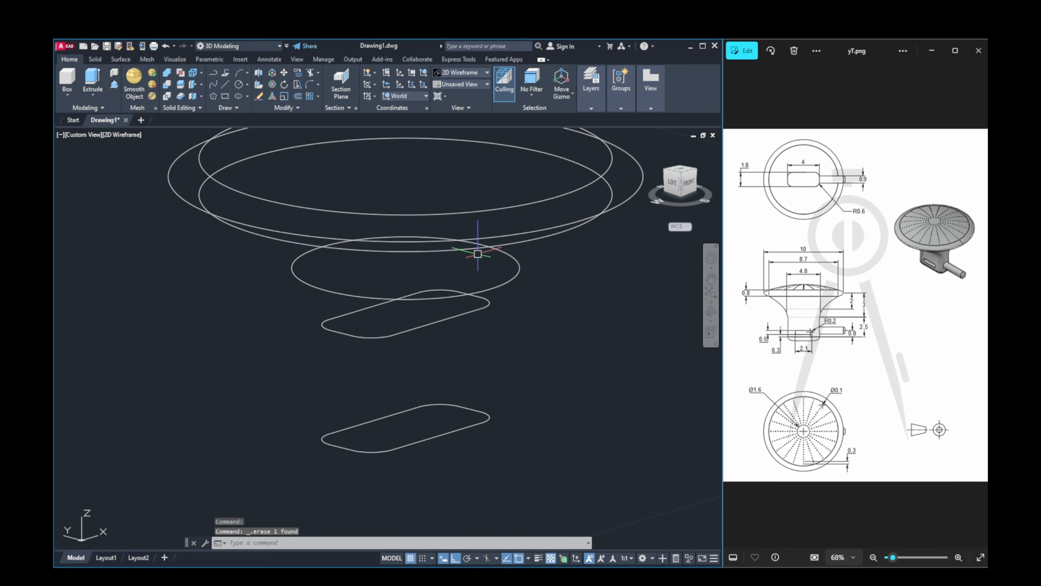
Step: Loft a rim surface through the upper 8.7, the 10 and the lower 8.7-diameter circles, using cross sections only
middle_click_drag(478, 254, 442, 323, "shift")
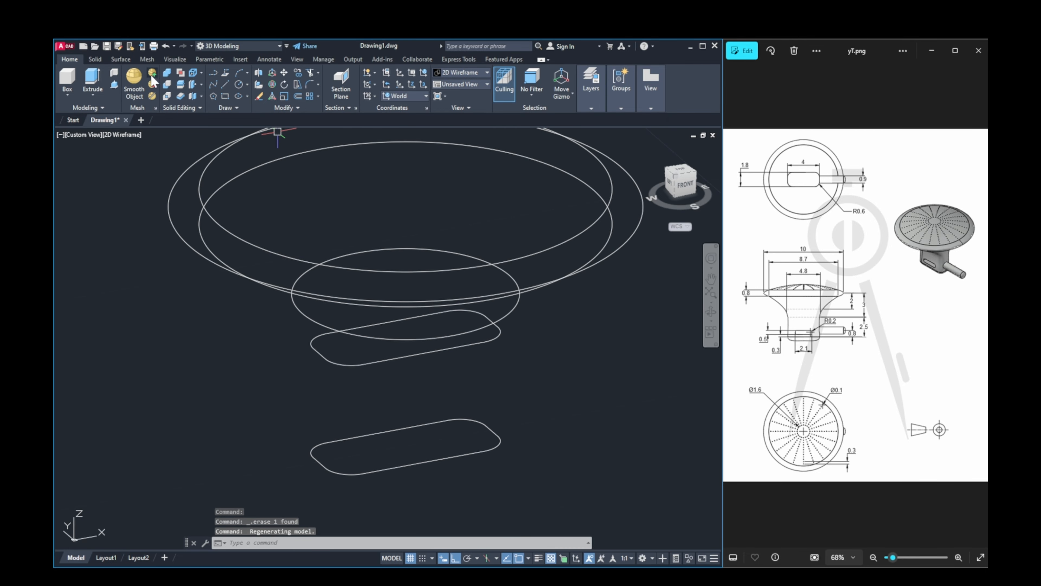
left_click(120, 59)
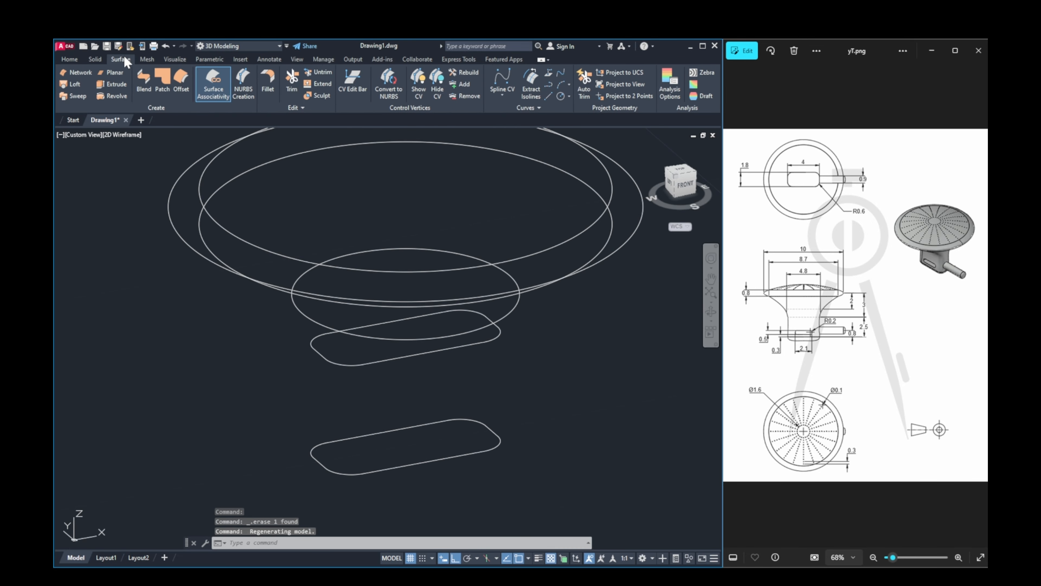
left_click(62, 84)
left_click(245, 246)
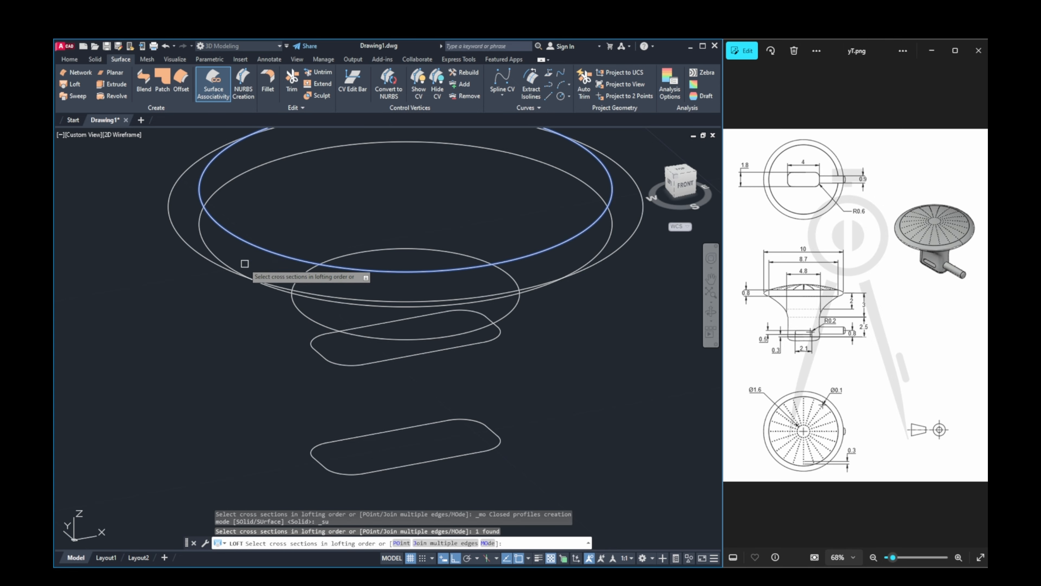
left_click(197, 251)
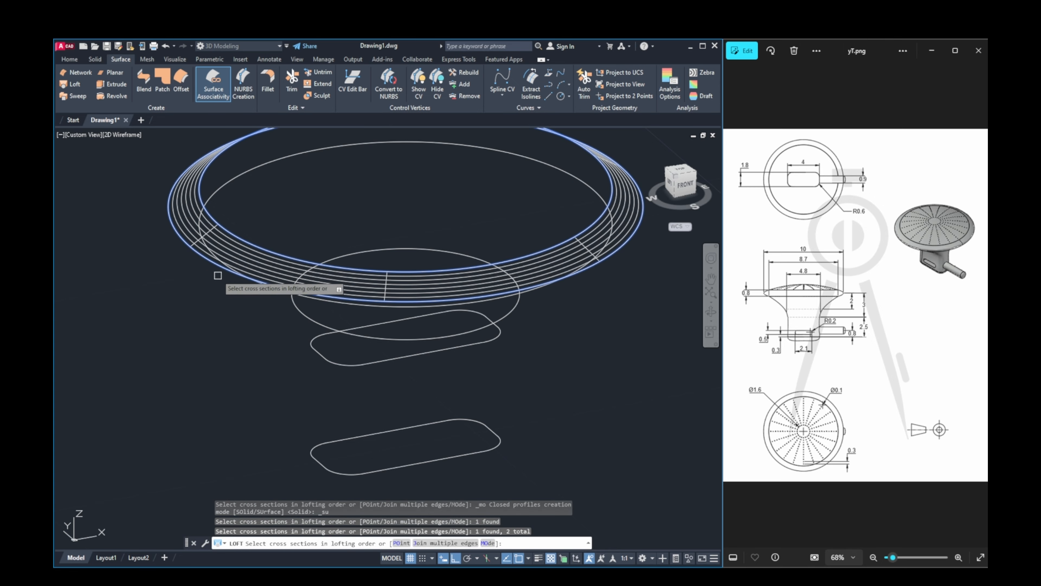
middle_click_drag(217, 275, 412, 242, "shift")
left_click(259, 195)
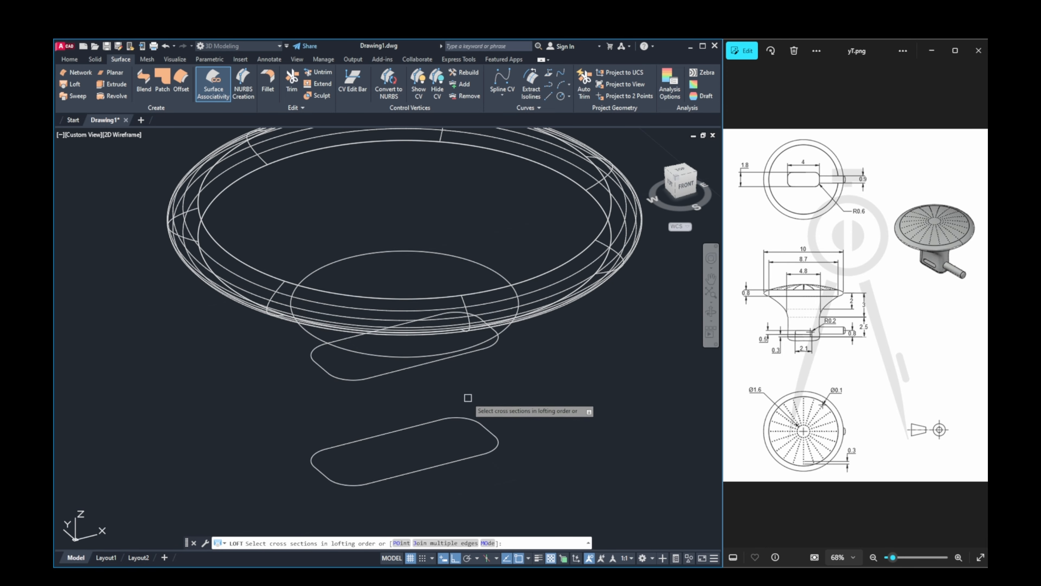
key("Return")
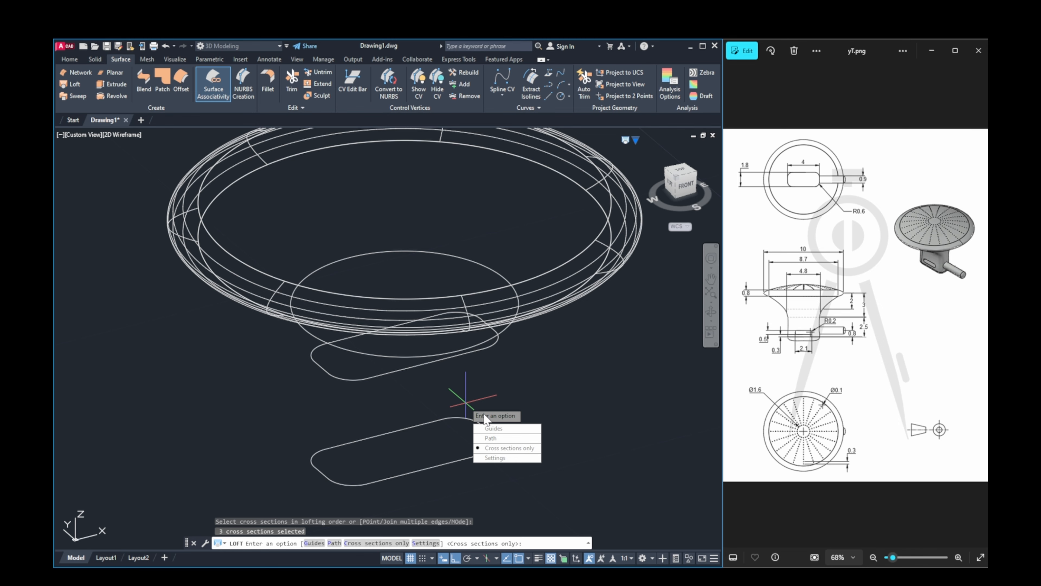
key("Return")
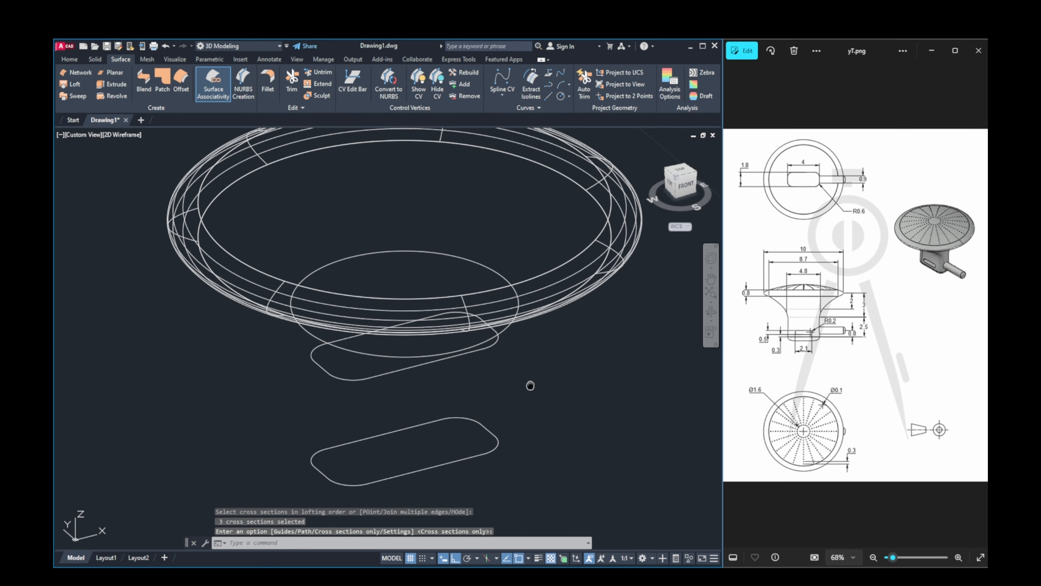
Step: Switch the visual style to Shades of Gray and look at the rim surface from the side
middle_click_drag(530, 385, 532, 418)
scroll(532, 425, "down", 4)
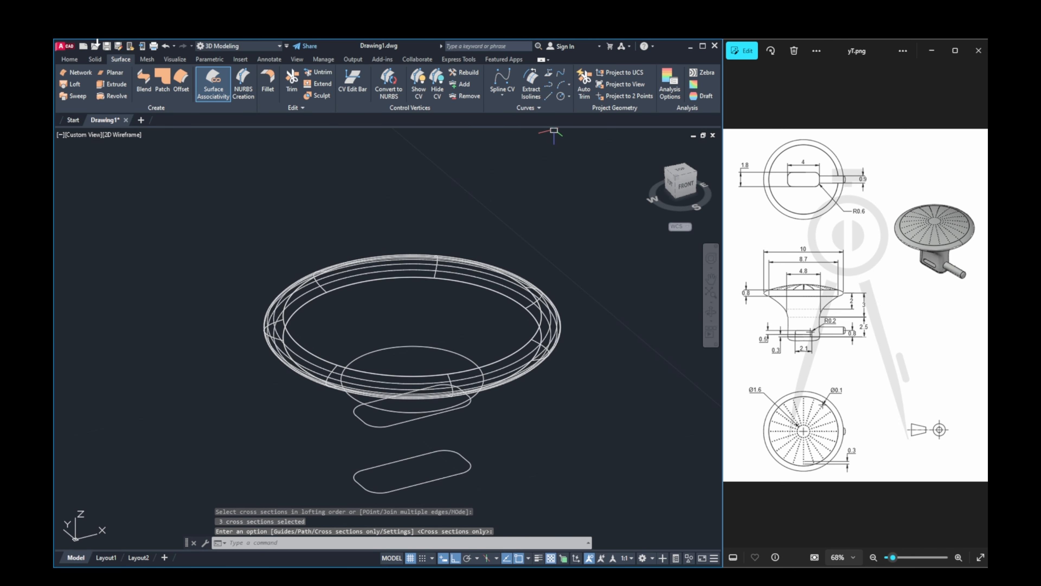
left_click(68, 59)
left_click(457, 73)
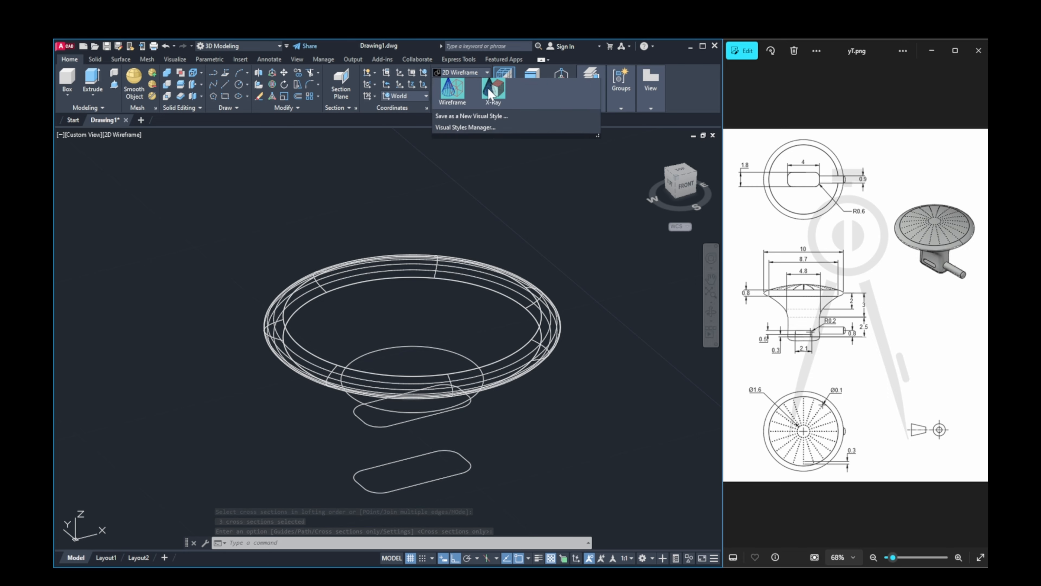
left_click(533, 131)
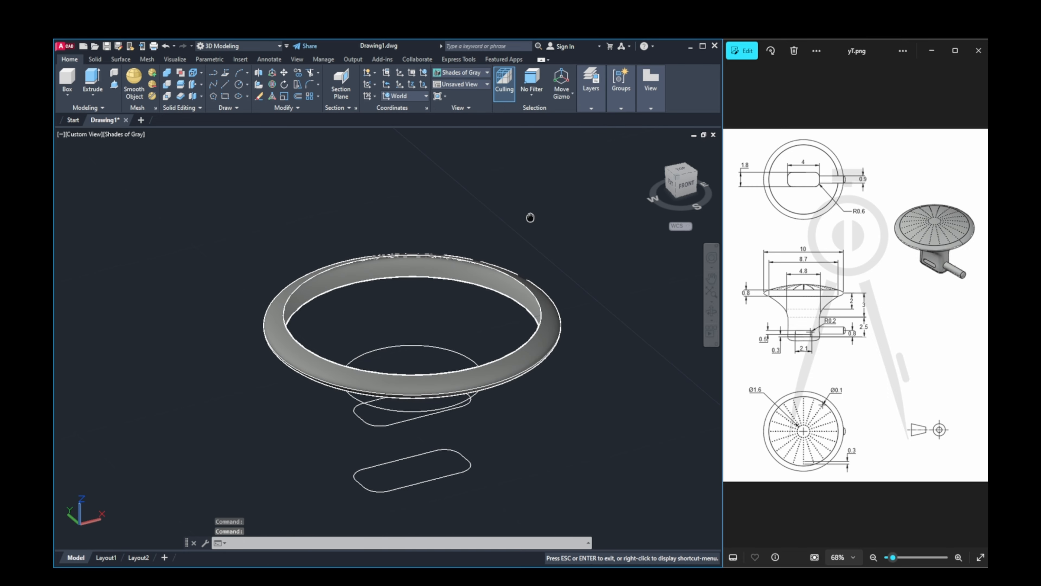
right_click(524, 225, "shift")
left_click(517, 197)
middle_click_drag(516, 202, 512, 155, "shift")
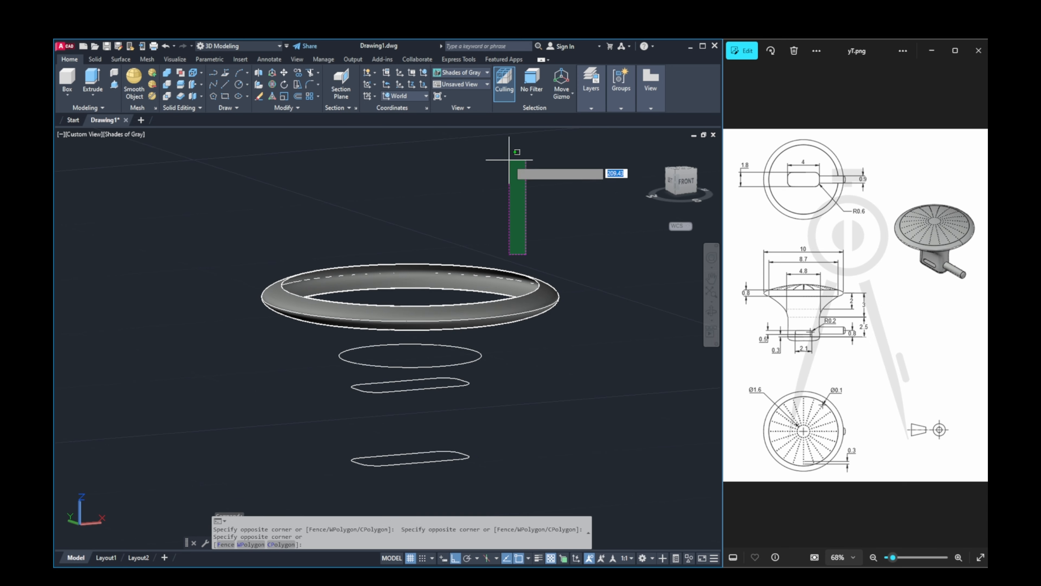
key("Escape")
key("Escape")
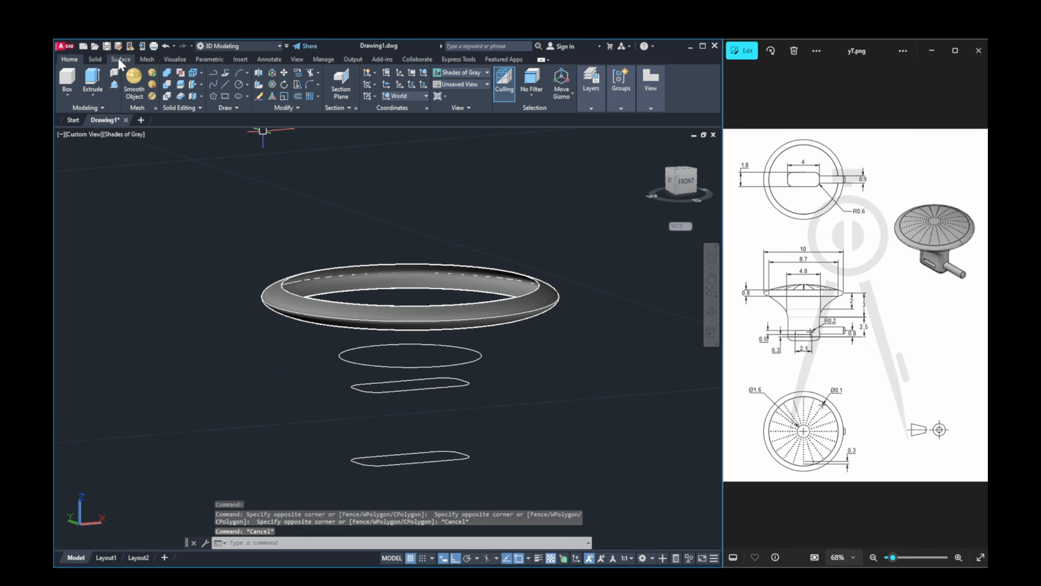
Step: Select the lower 8.7 circle, the 4.8 circle and both rounded rectangles, in that order, as cross sections of a surface loft
left_click(118, 59)
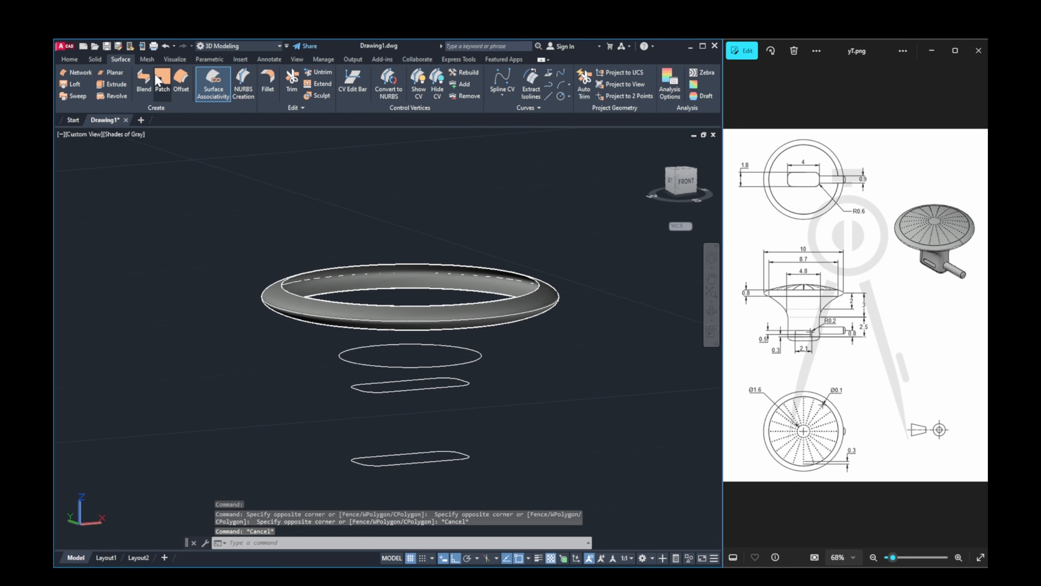
left_click(78, 81)
middle_click_drag(406, 371, 389, 282, "shift")
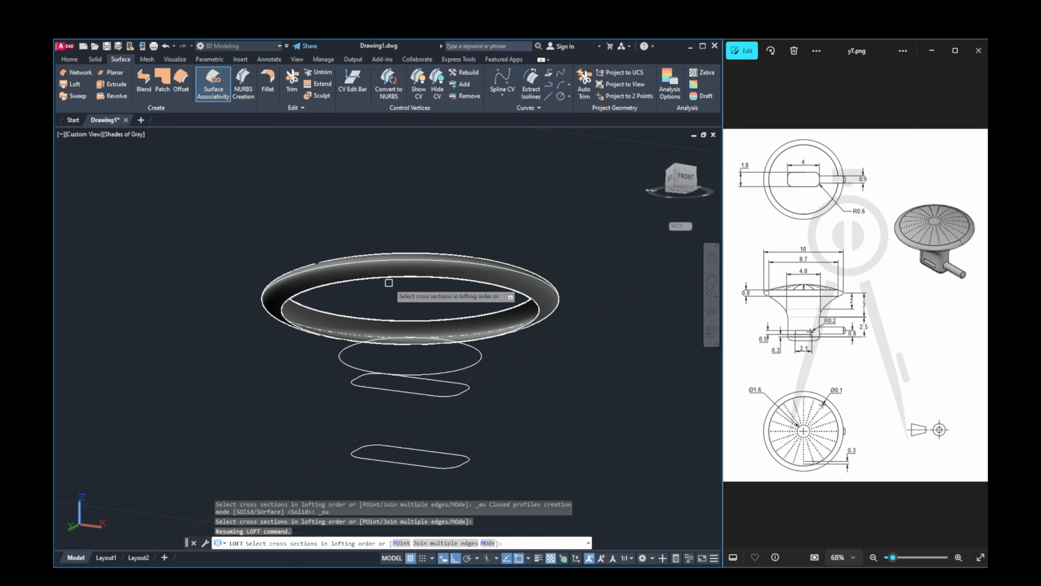
left_click(393, 280)
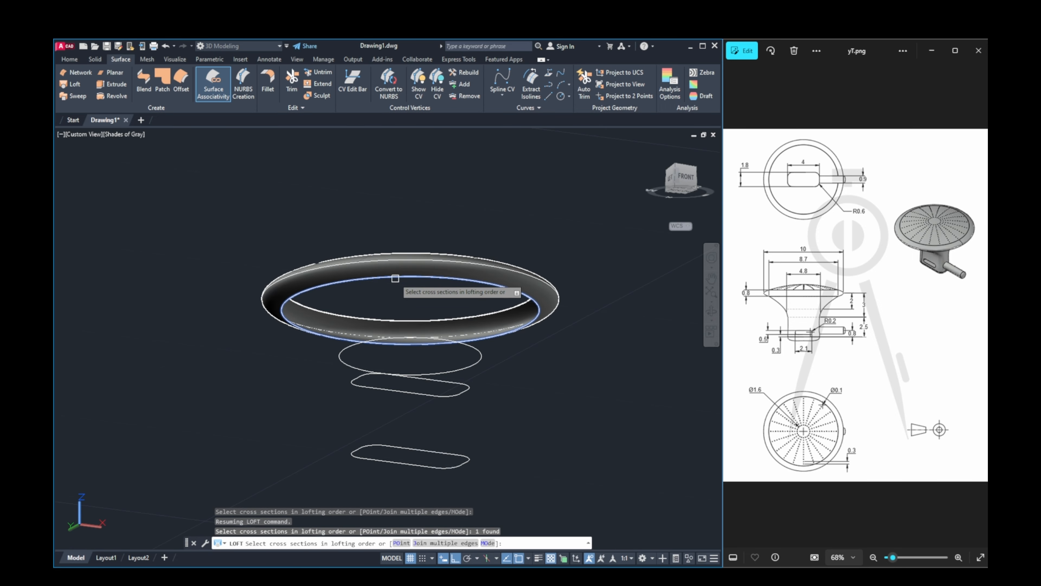
middle_click_drag(402, 342, 407, 361, "shift")
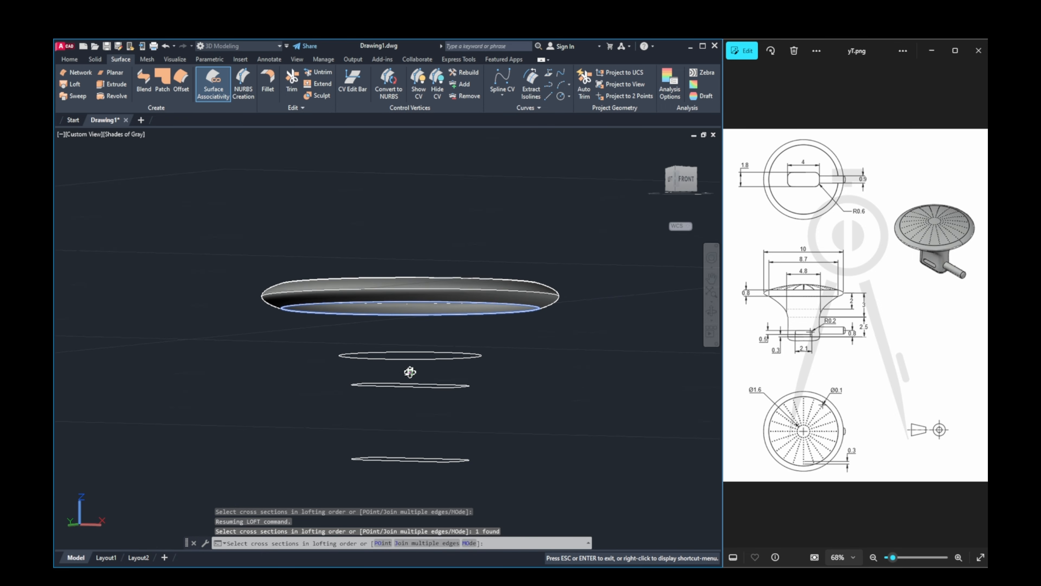
left_click(409, 356)
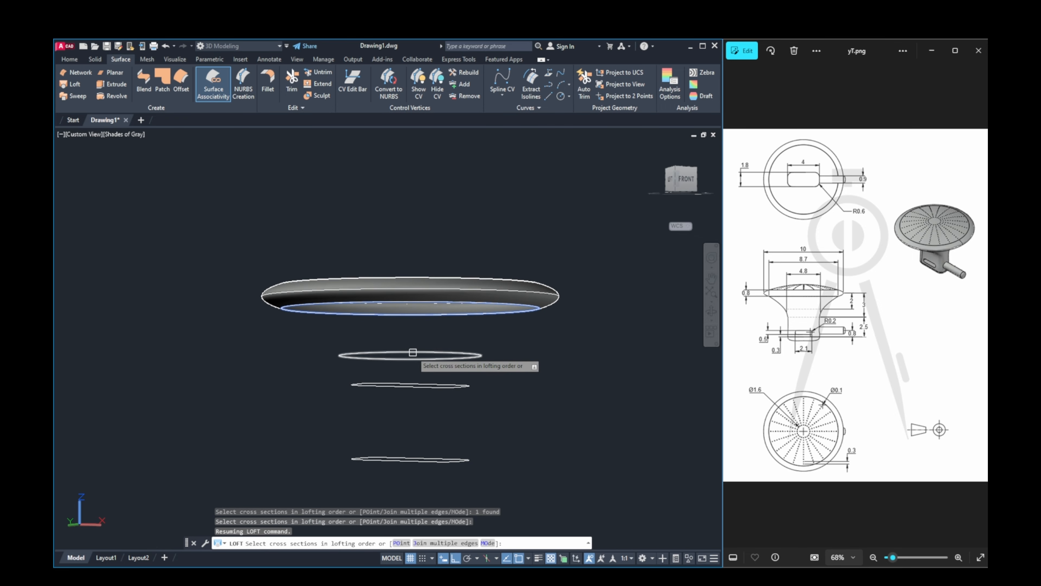
left_click(417, 385)
left_click(422, 459)
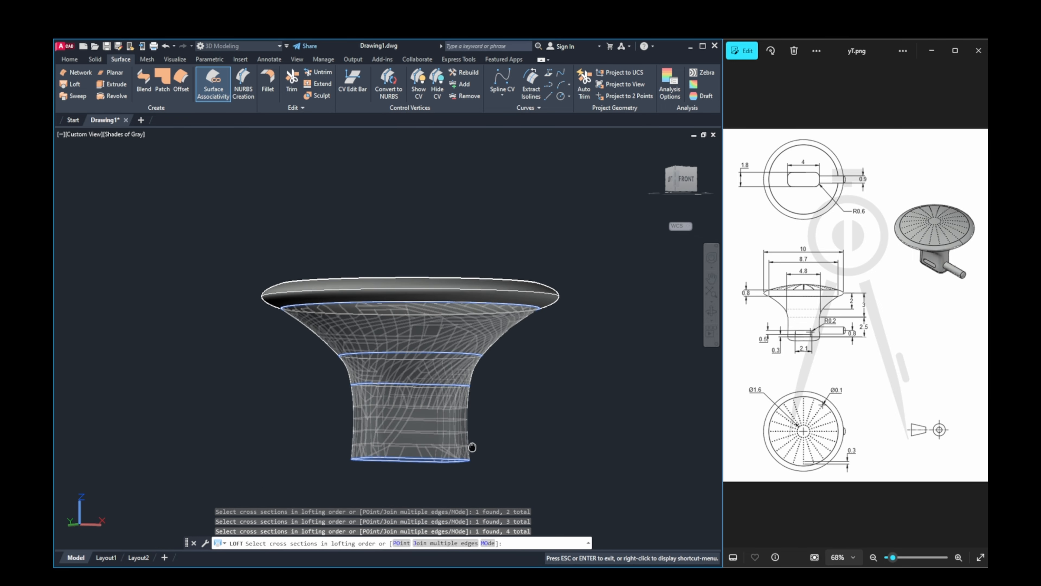
middle_click_drag(472, 447, 476, 470, "shift")
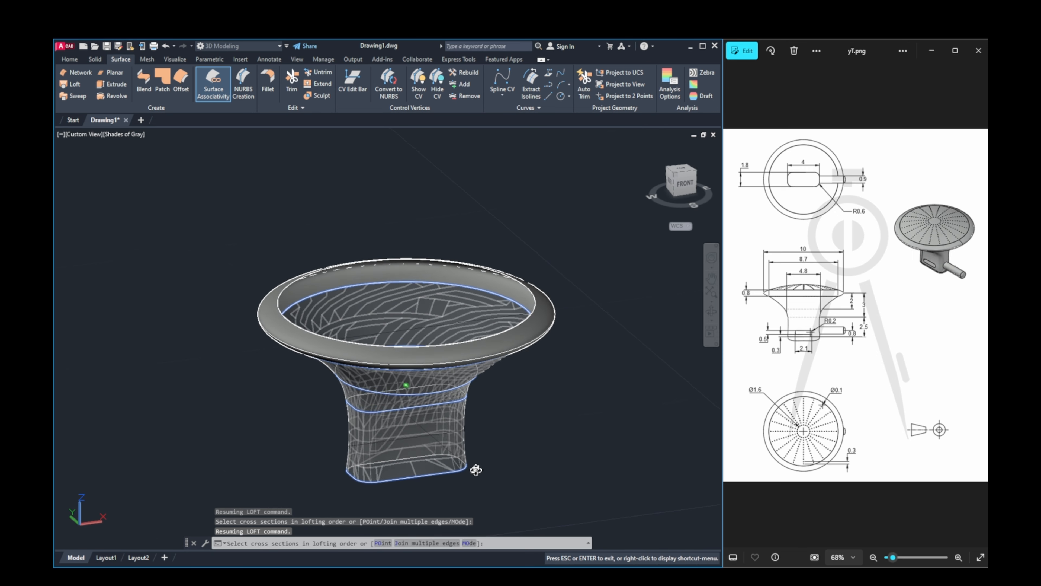
key("Return")
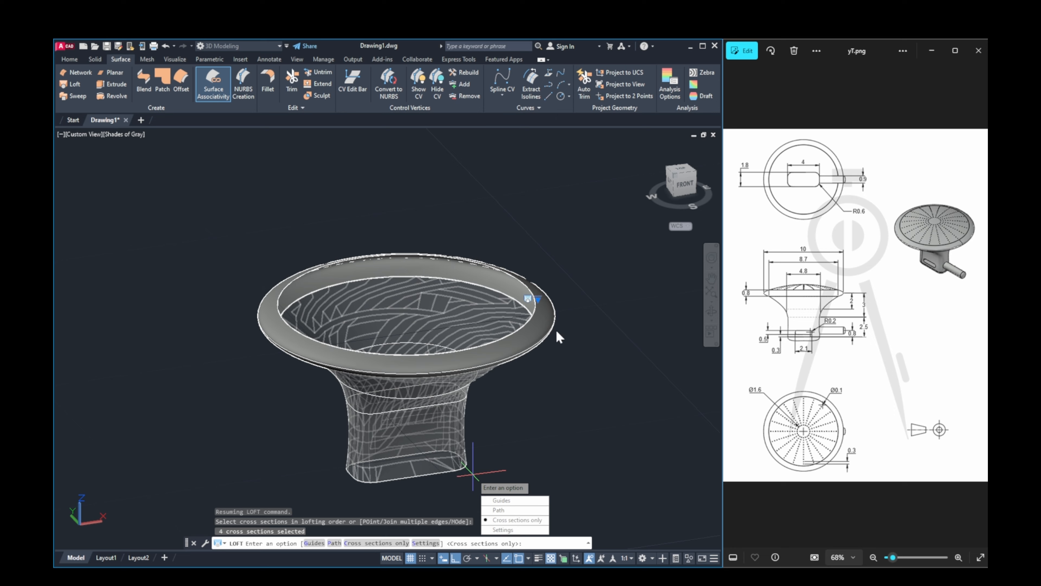
Step: Set the neck loft's surface continuity to Normal to end section and finish it with cross sections only
middle_click_drag(558, 337, 526, 334, "shift")
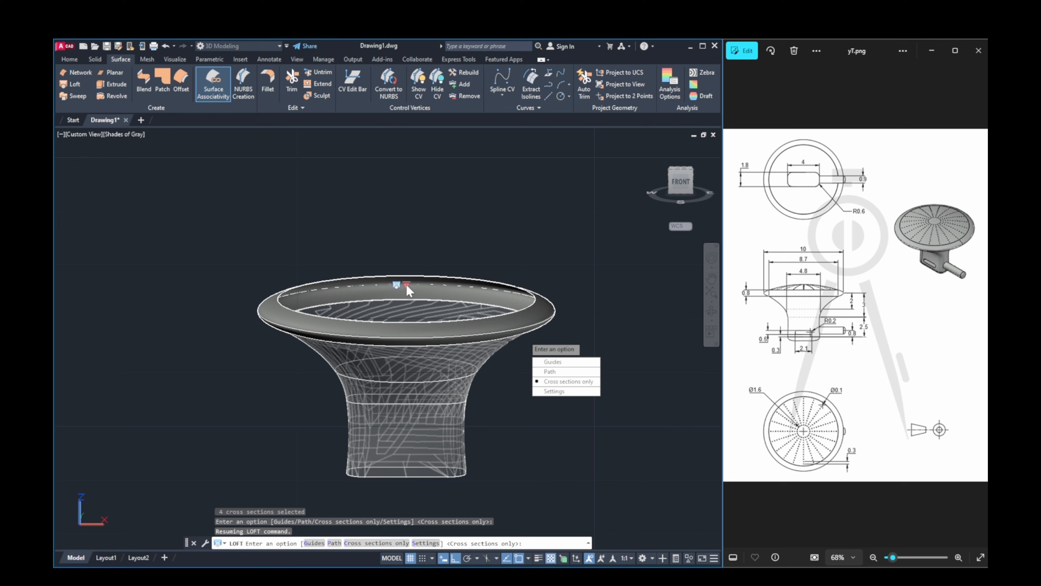
left_click(406, 284)
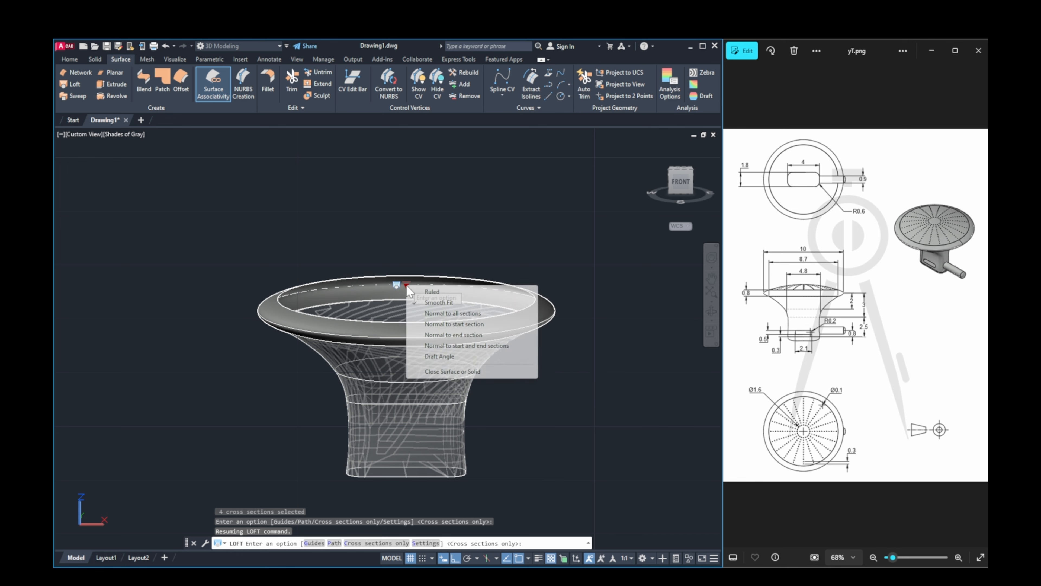
left_click(453, 337)
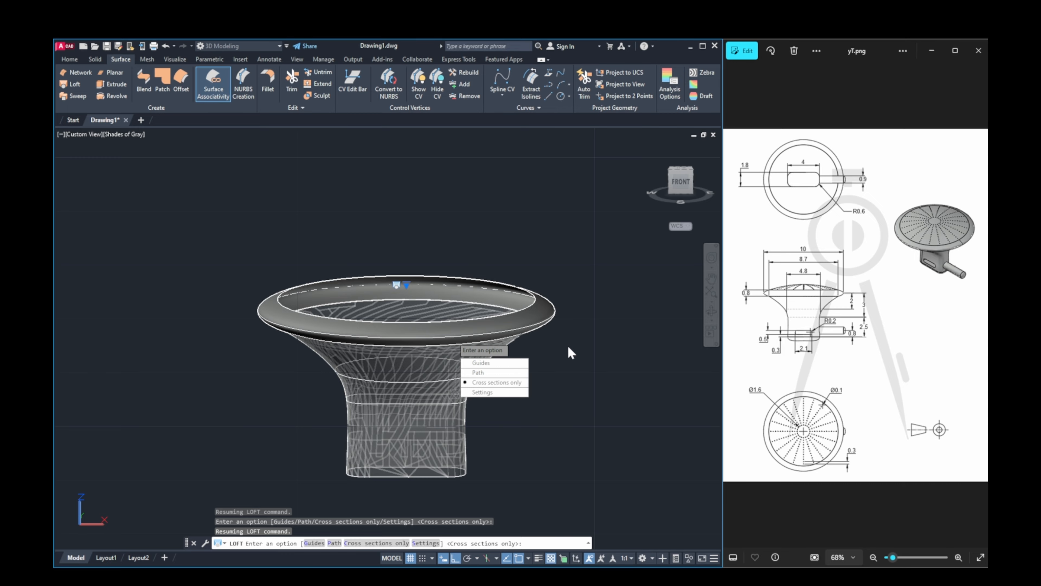
key("Return")
mouse_move(418, 380)
middle_mouse_down("shift")
mouse_move(444, 307)
mouse_move(421, 295)
mouse_move(404, 337)
mouse_move(428, 391)
mouse_move(431, 367)
middle_mouse_up("shift")
key("Return")
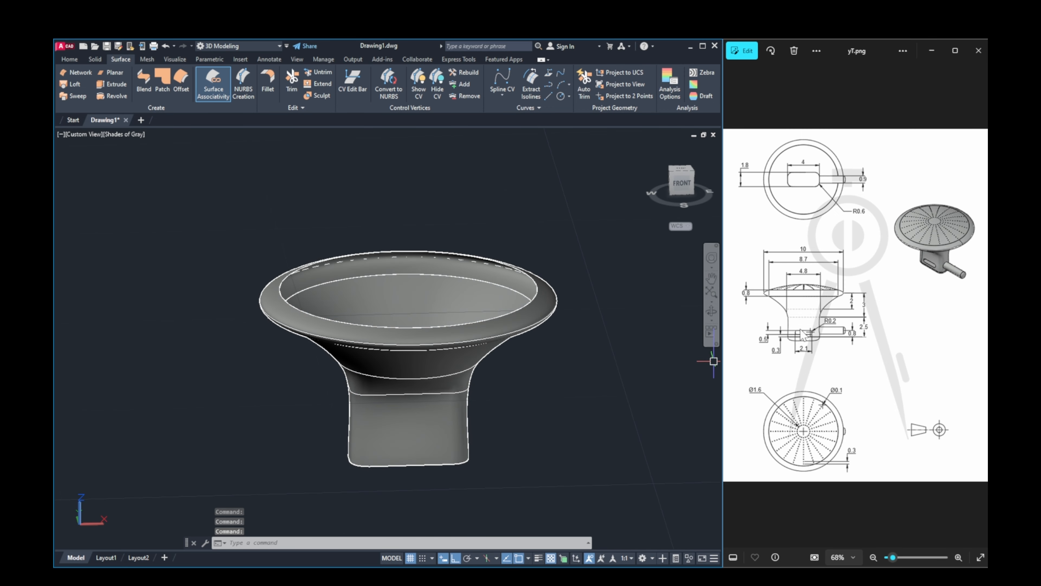
Step: Check the slot dimensions in the reference drawing, switch to the front view and align the UCS to that view
scroll(805, 336, "up", 5)
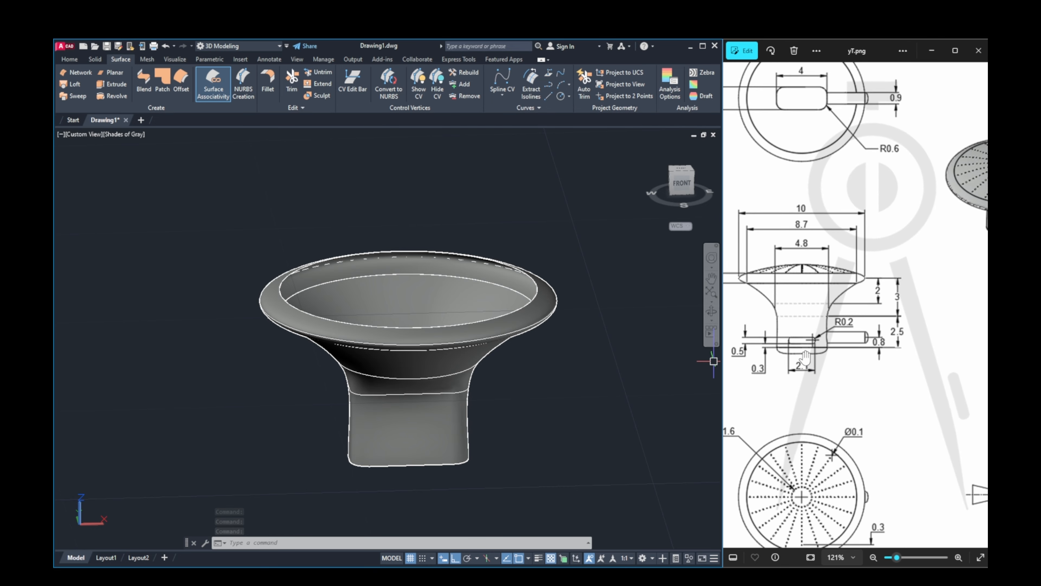
scroll(802, 360, "up", 1)
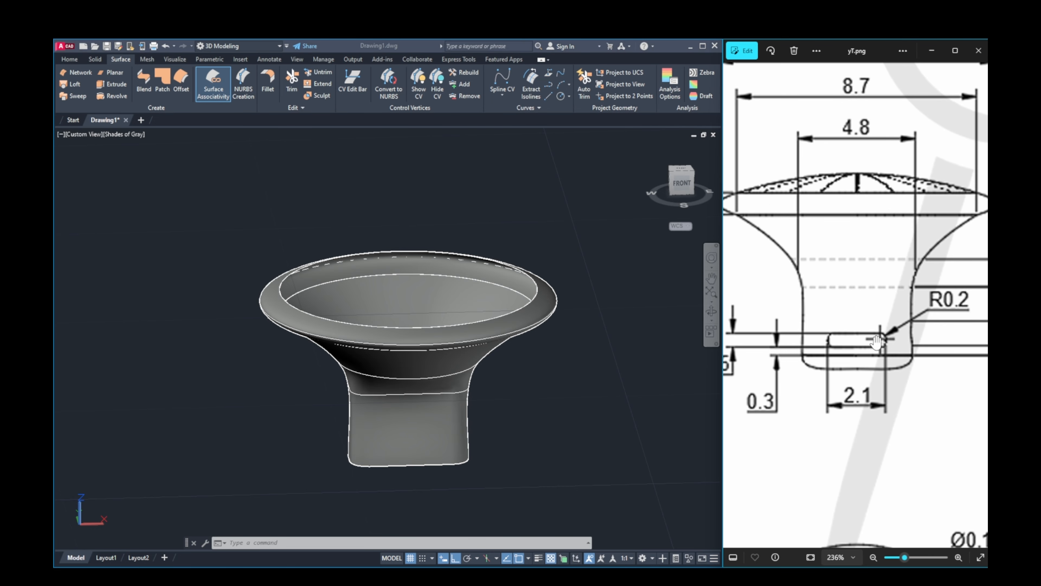
left_click(489, 423)
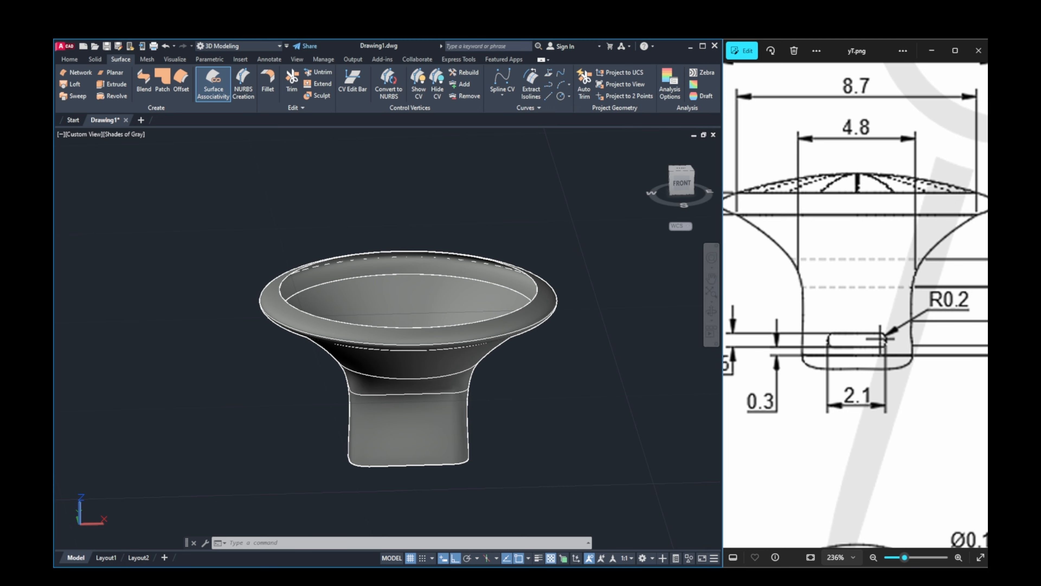
middle_click_drag(493, 412, 488, 394)
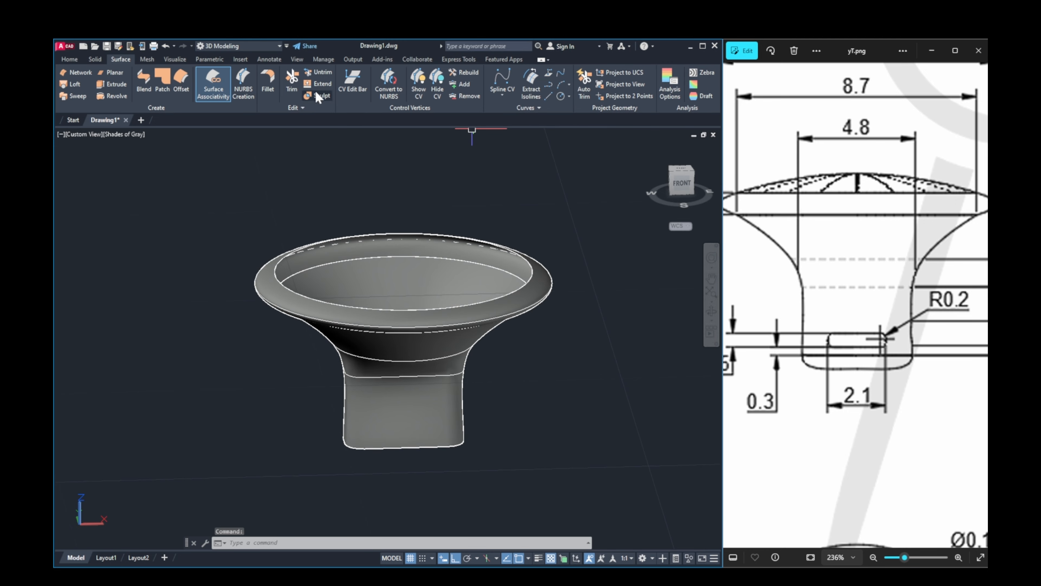
left_click(681, 183)
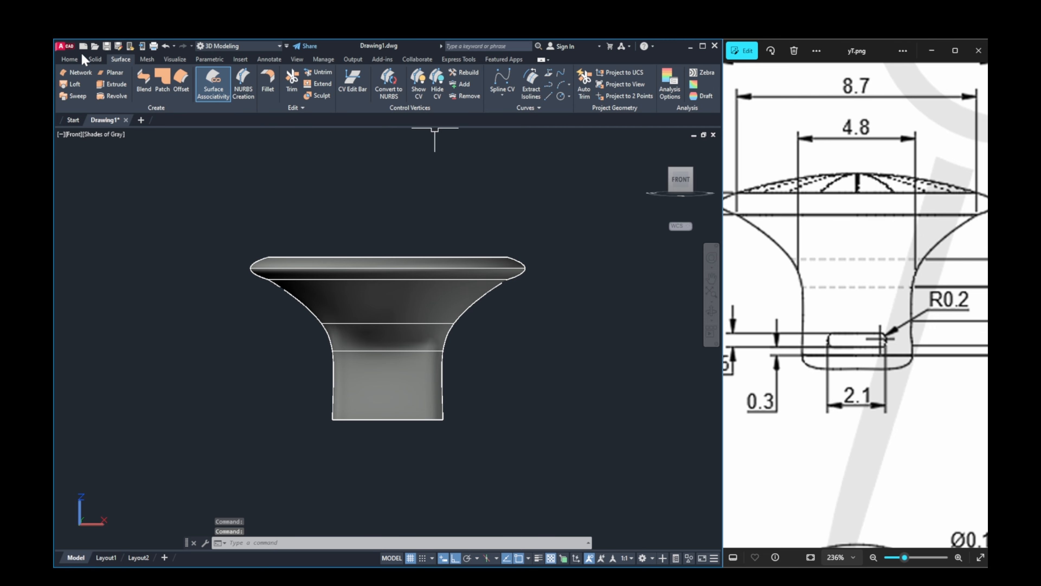
left_click(68, 59)
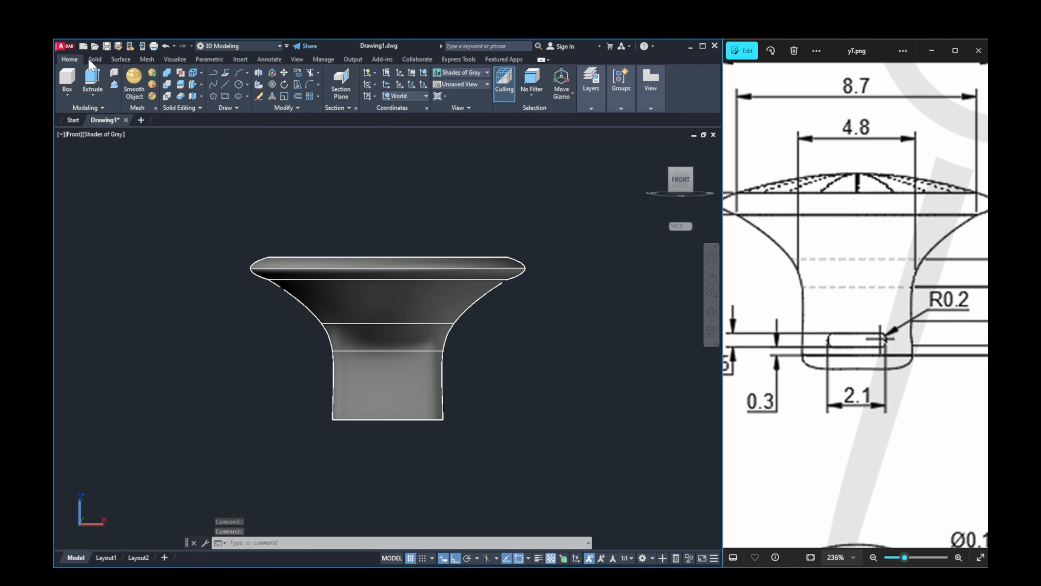
left_click(373, 92)
left_click(372, 115)
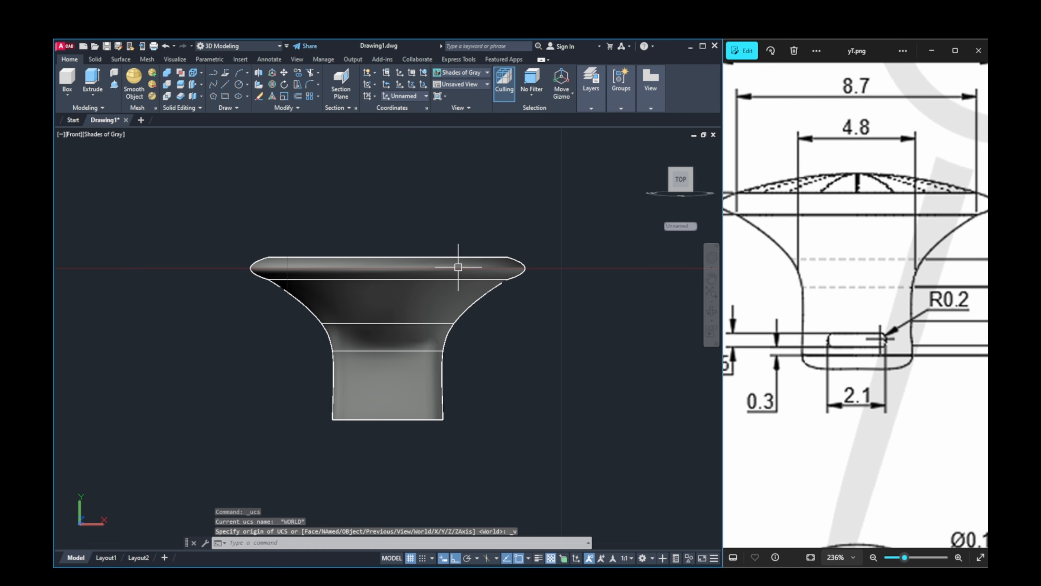
Step: Draw a 0.3 line straight up from the midpoint of the neck's bottom edge
type("l")
key("Return")
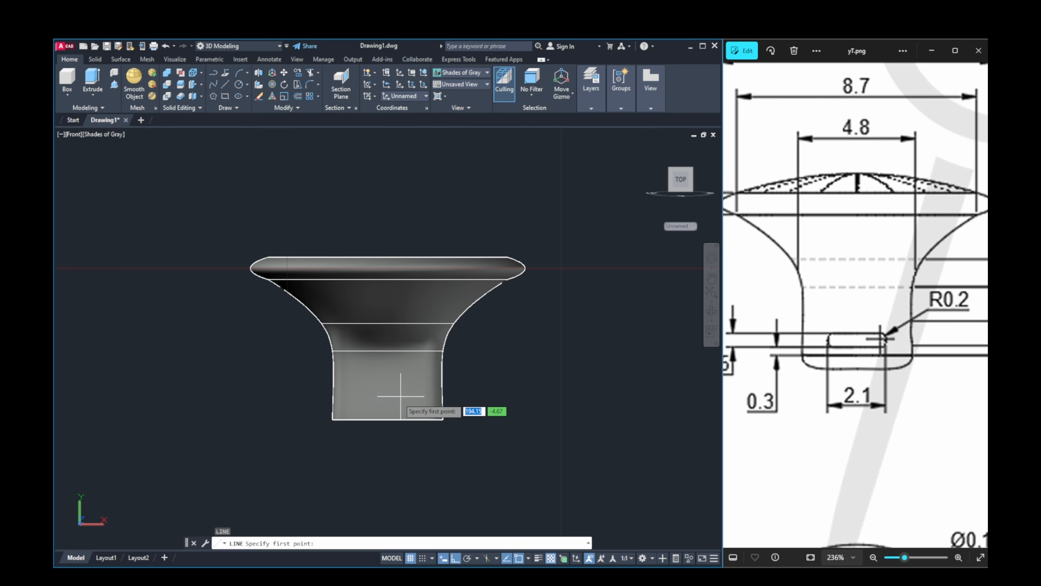
left_click(388, 419)
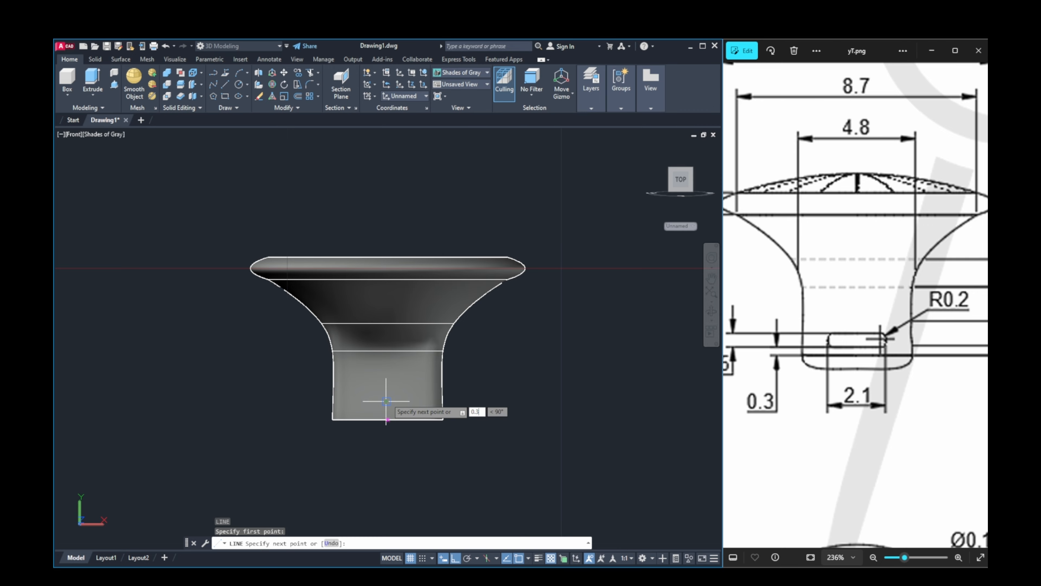
key("Return")
key("Escape")
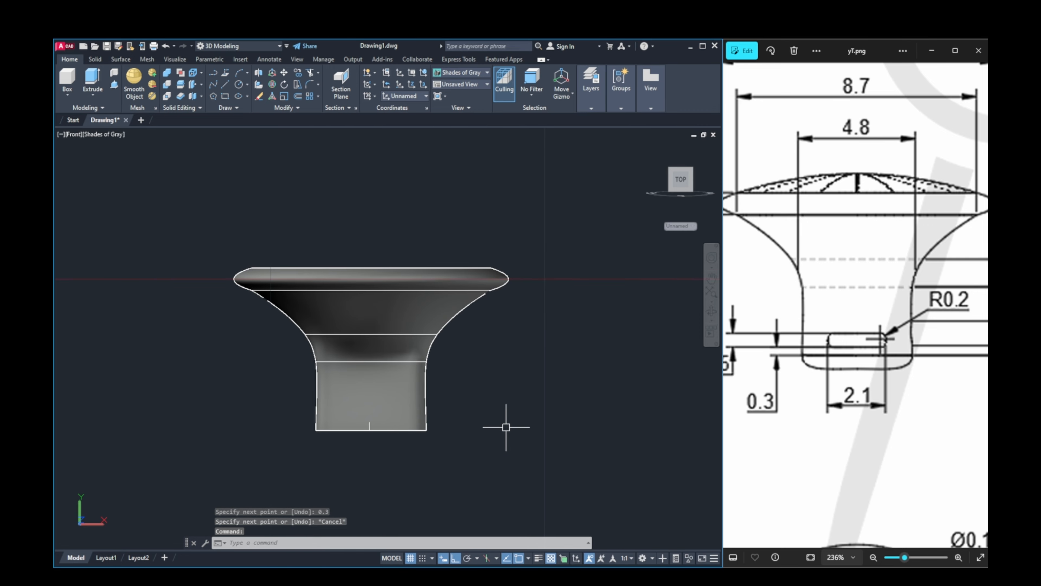
Step: Draw a 2.1 by 0.5 rectangle in the empty space beside the neck
type("rec")
key("Return")
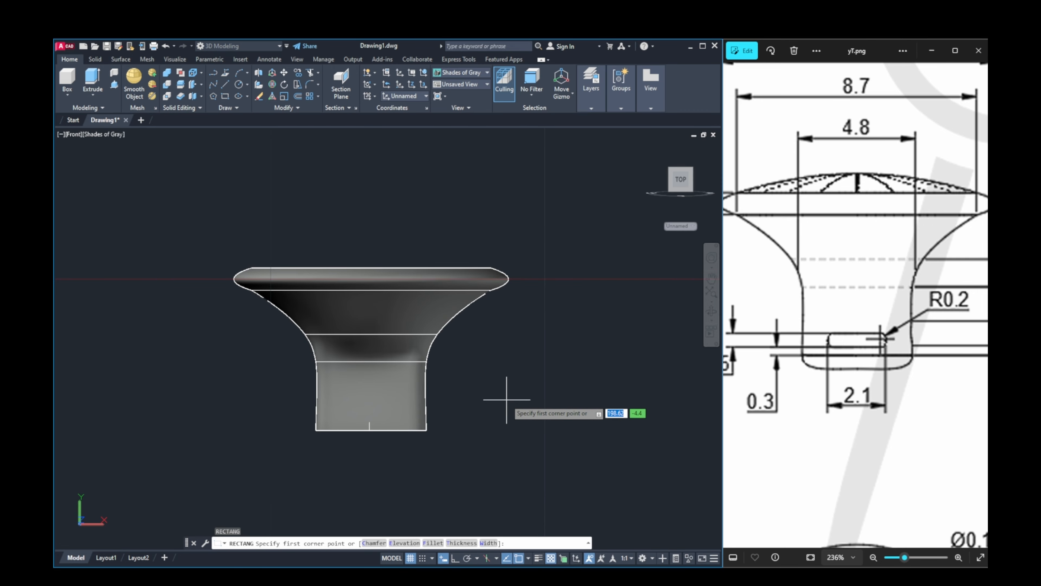
left_click(507, 400)
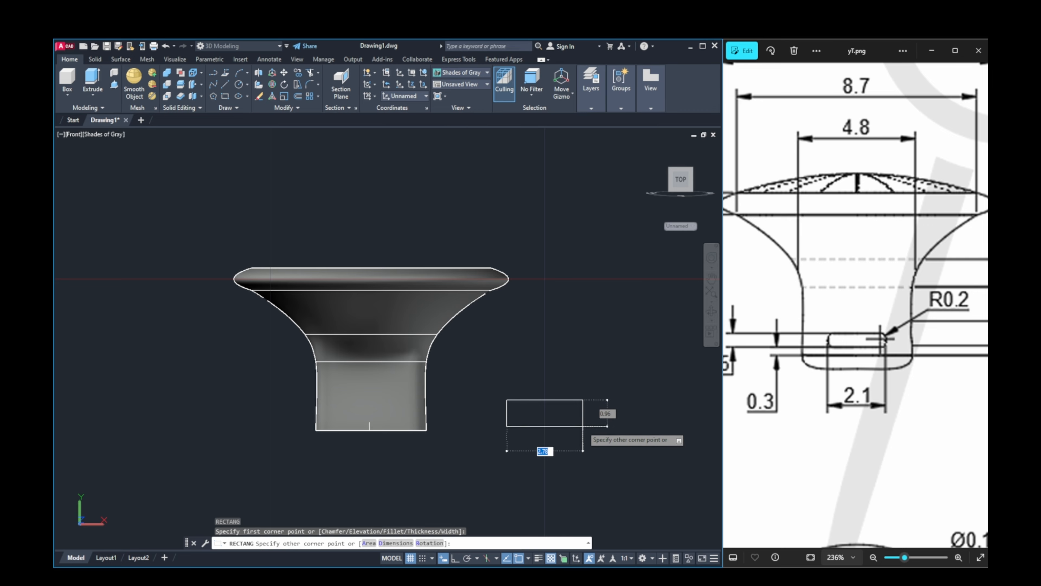
scroll(856, 434, "down", 2)
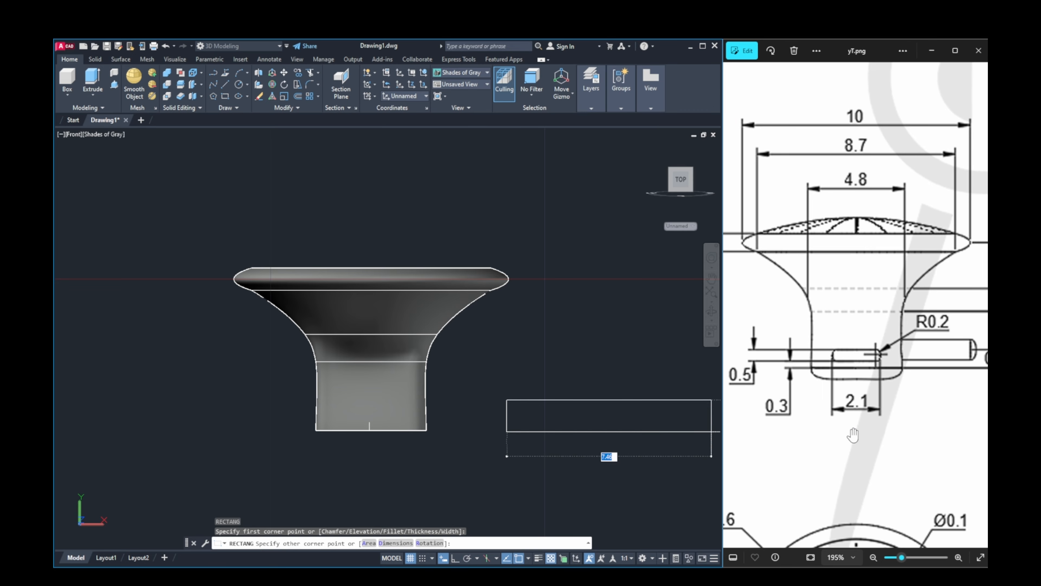
scroll(853, 435, "down", 2)
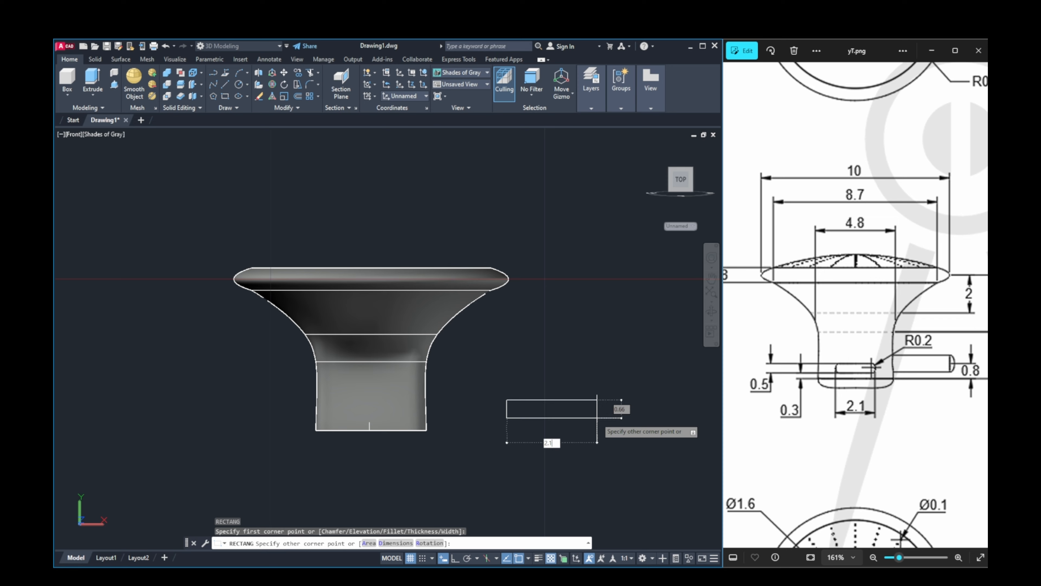
key("Tab")
key("Return")
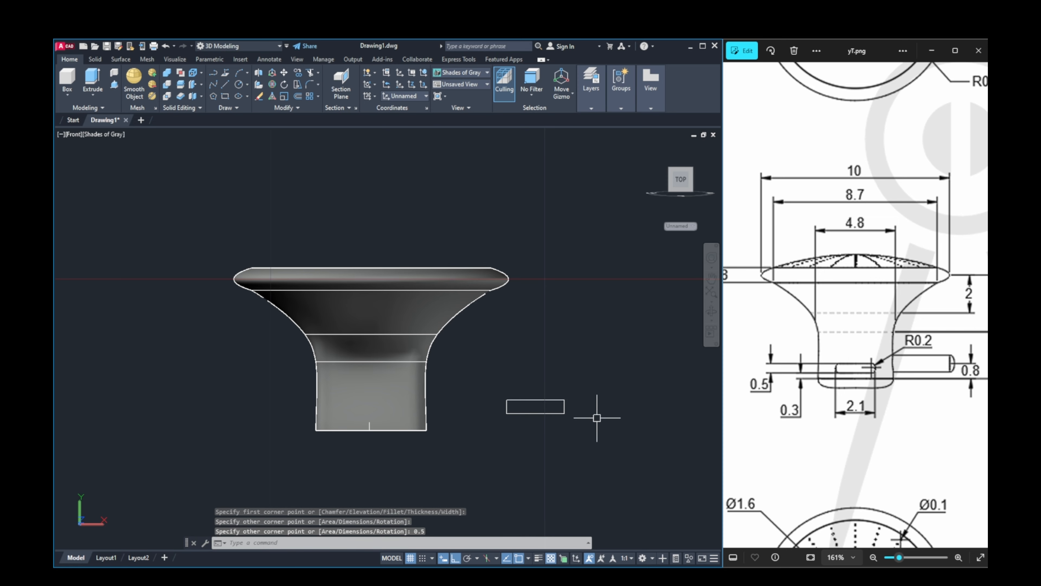
Step: Set the fillet radius to 0.2 and try to fillet the small rectangle starting from its lower edge
type("f")
key("Return")
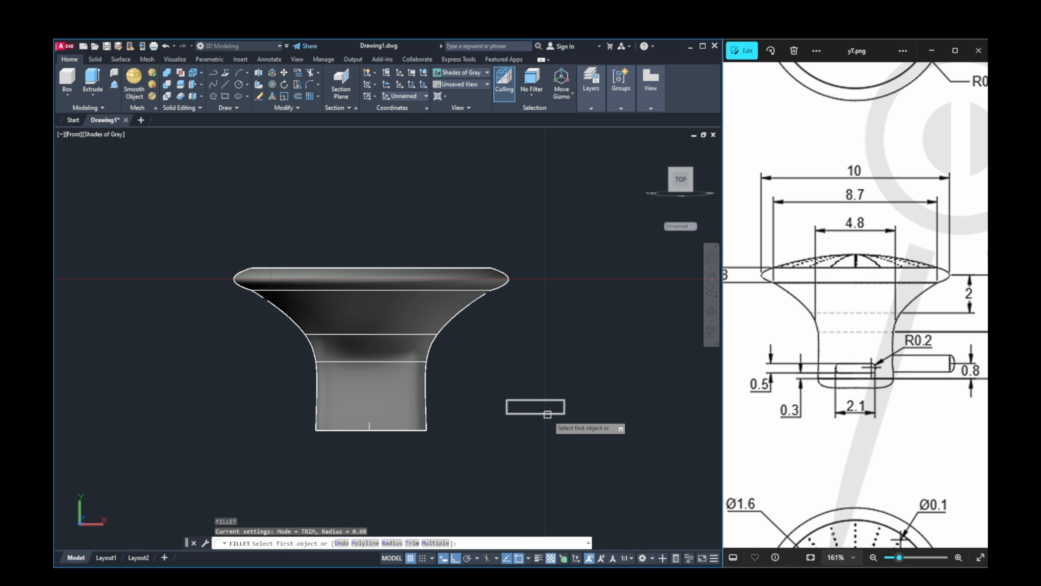
type("r")
key("Return")
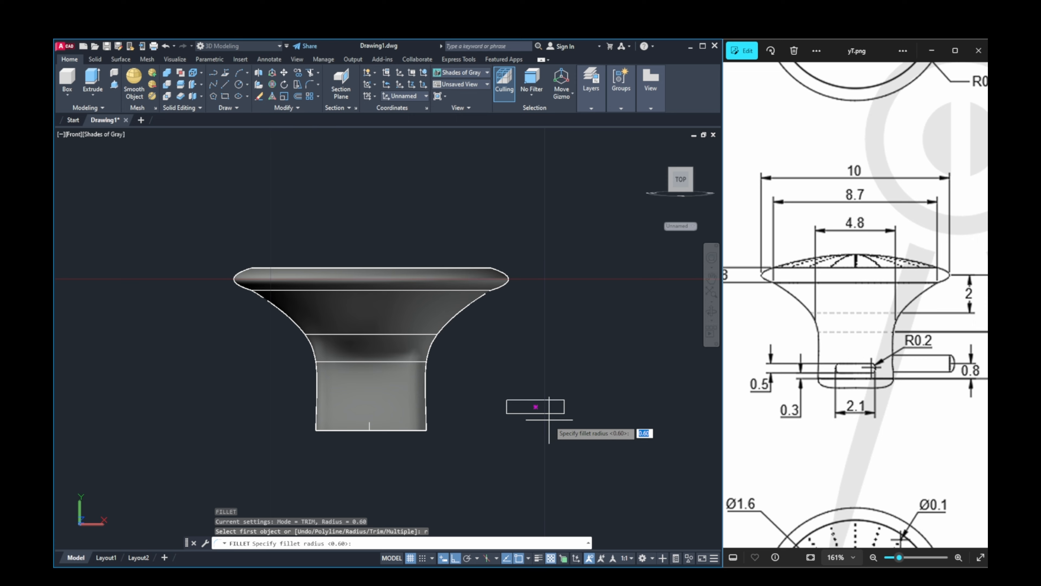
type("0.2")
key("Return")
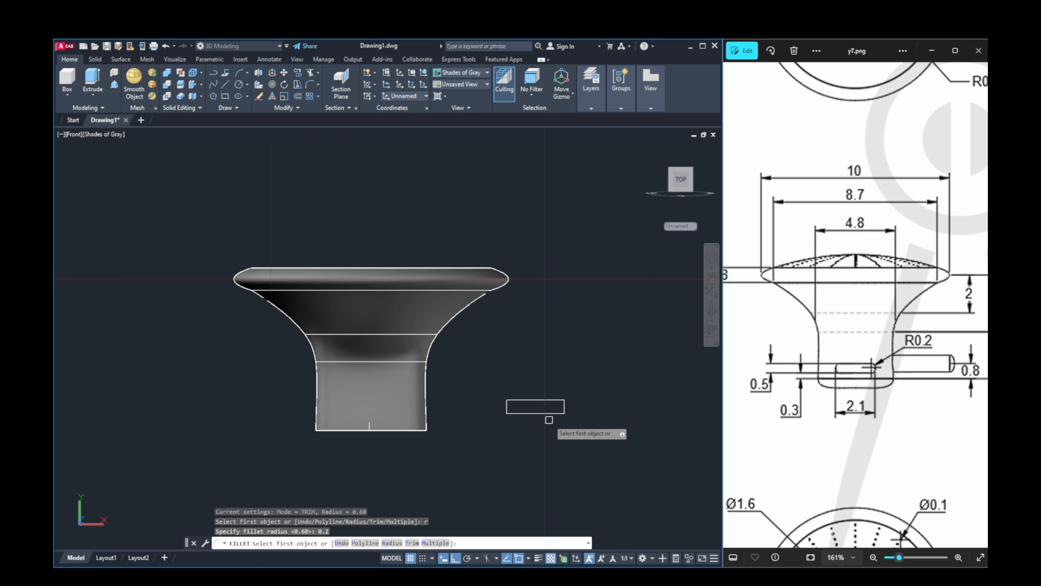
left_click(551, 413)
key("Escape")
key("Escape")
key("Escape")
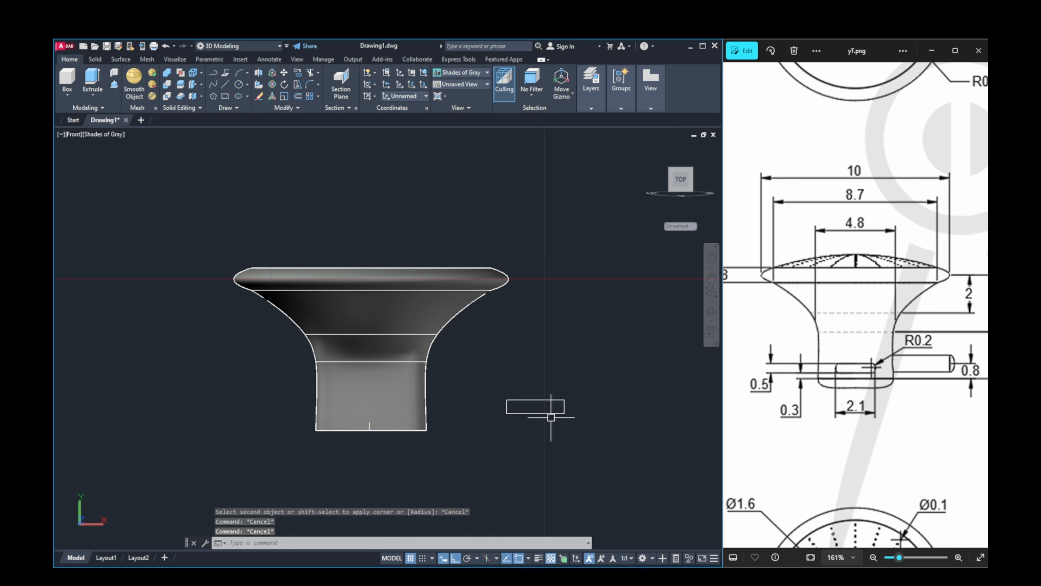
key("Escape")
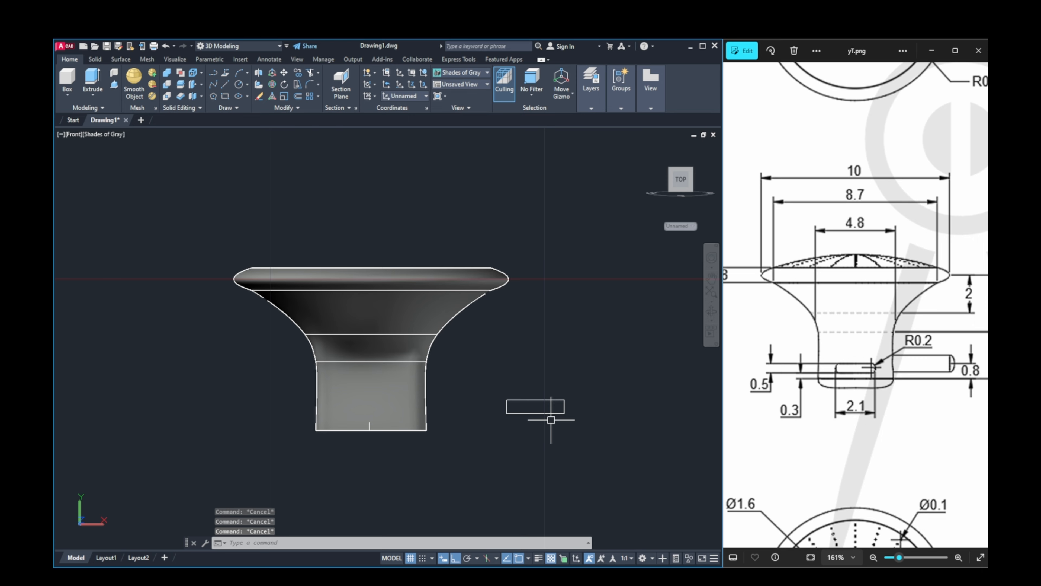
Step: Fillet all corners of the 2.1 by 0.5 rectangle at once as a polyline, with radius 0.2
type("f")
key("Return")
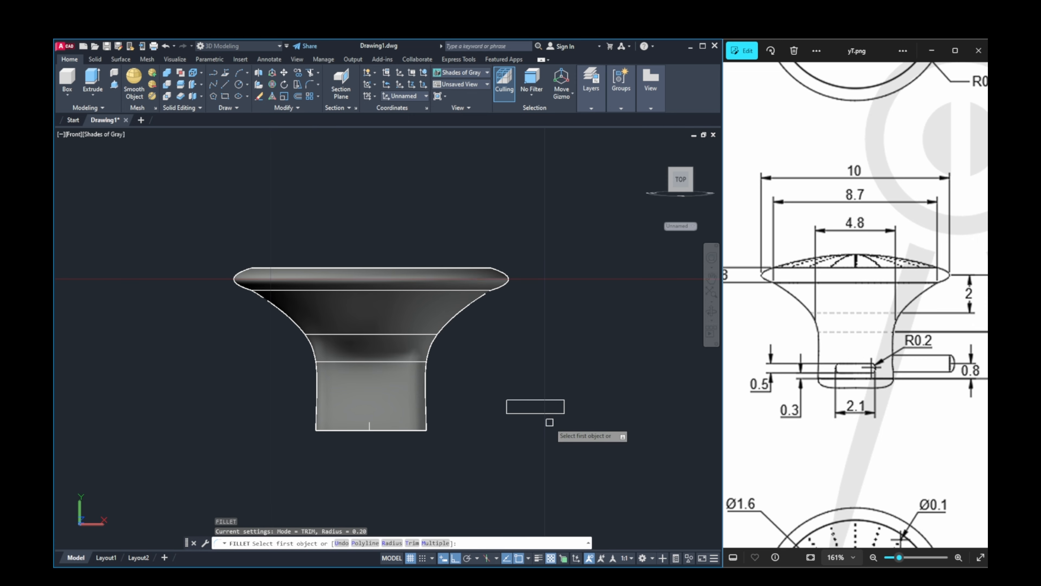
left_click(366, 543)
left_click(340, 544)
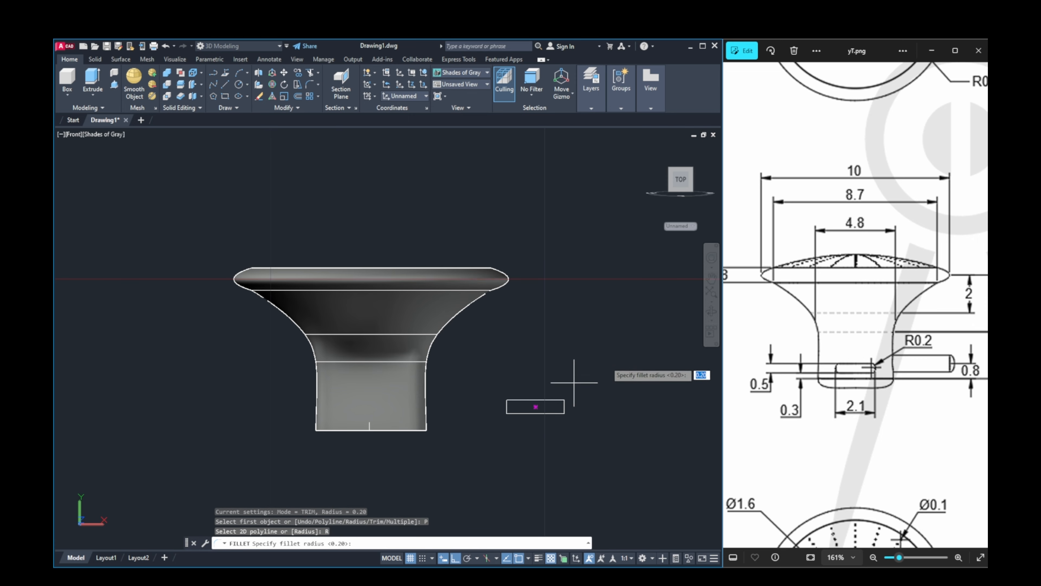
key("Return")
left_click(516, 414)
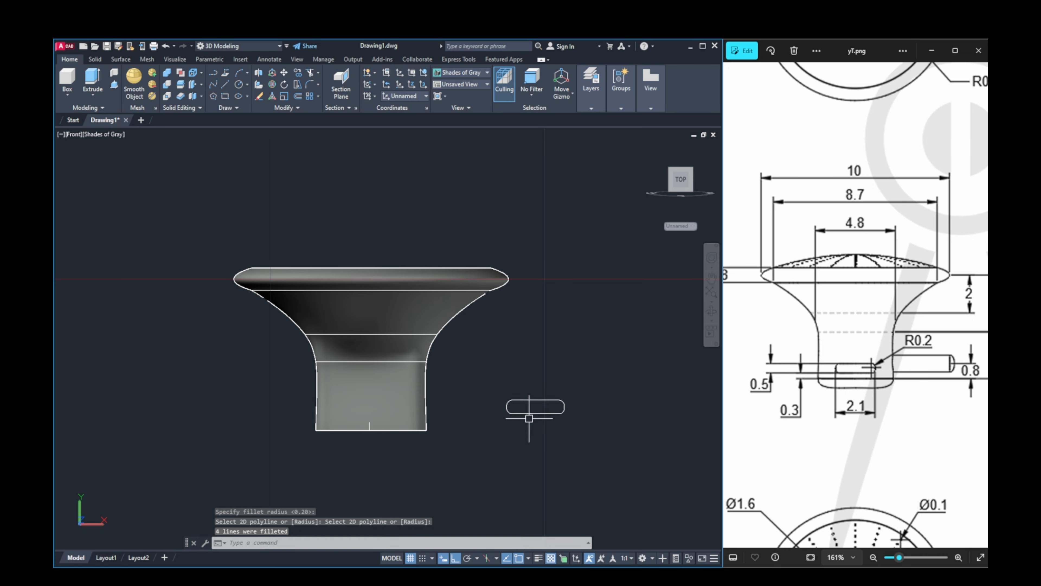
Step: Try to move the filleted rectangle by its centre onto the 0.3 line on the neck, and undo the move
key("Return")
left_click(542, 414)
key("Escape")
left_click(601, 374)
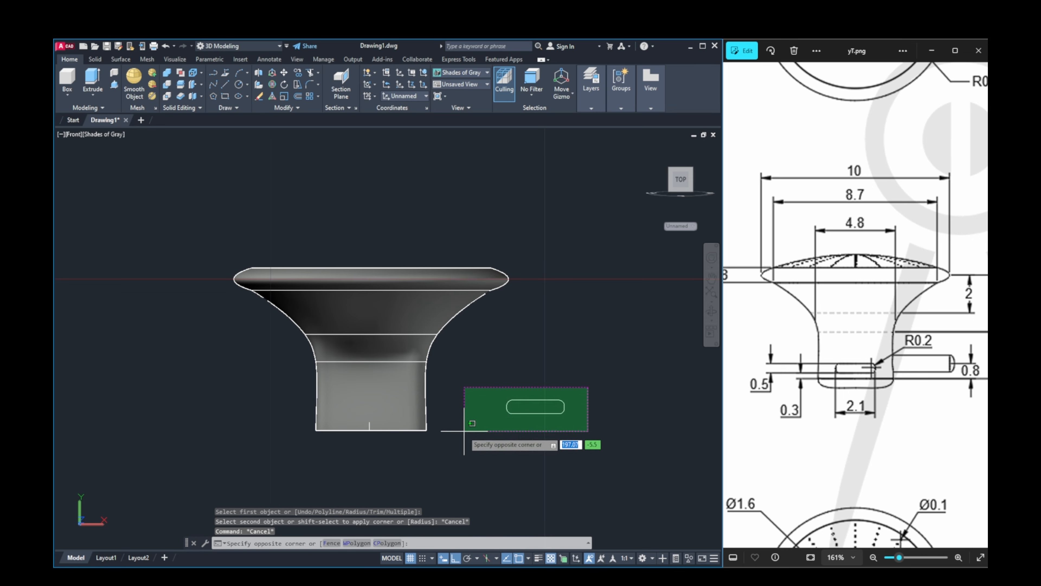
left_click(469, 430)
type("m")
key("Return")
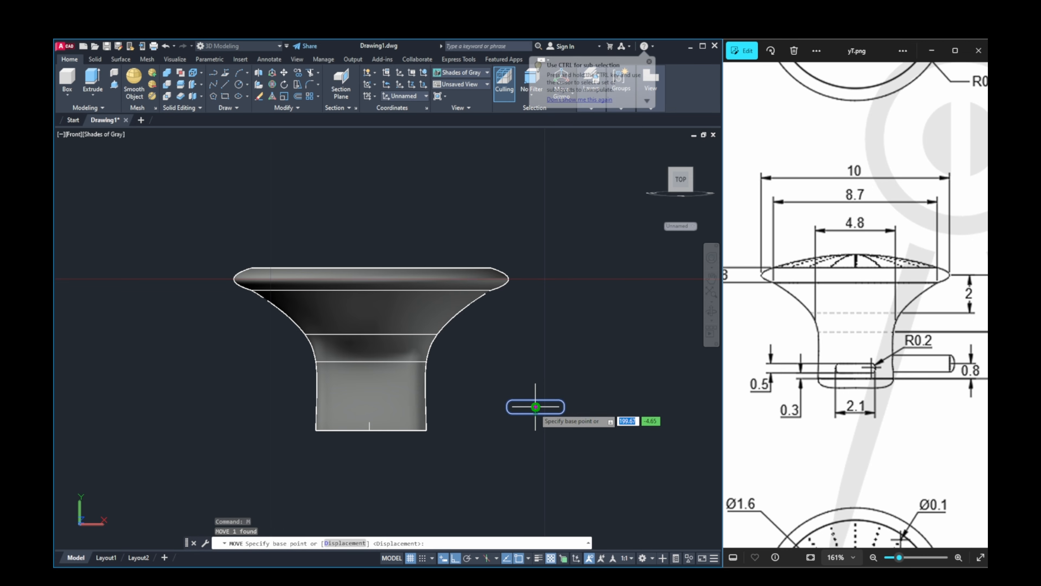
left_click(535, 406)
left_click(369, 421)
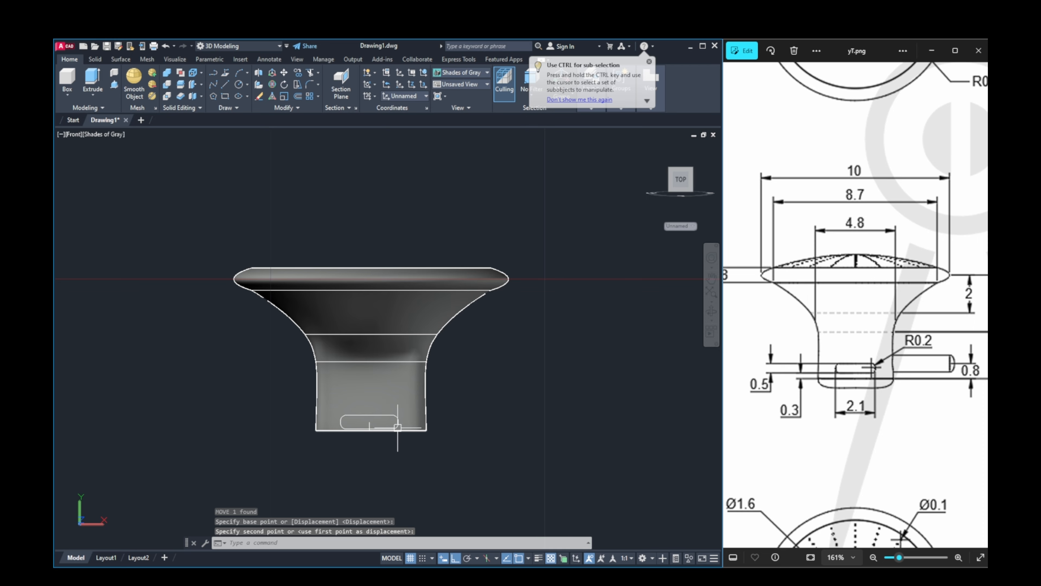
key("Escape")
key("Escape")
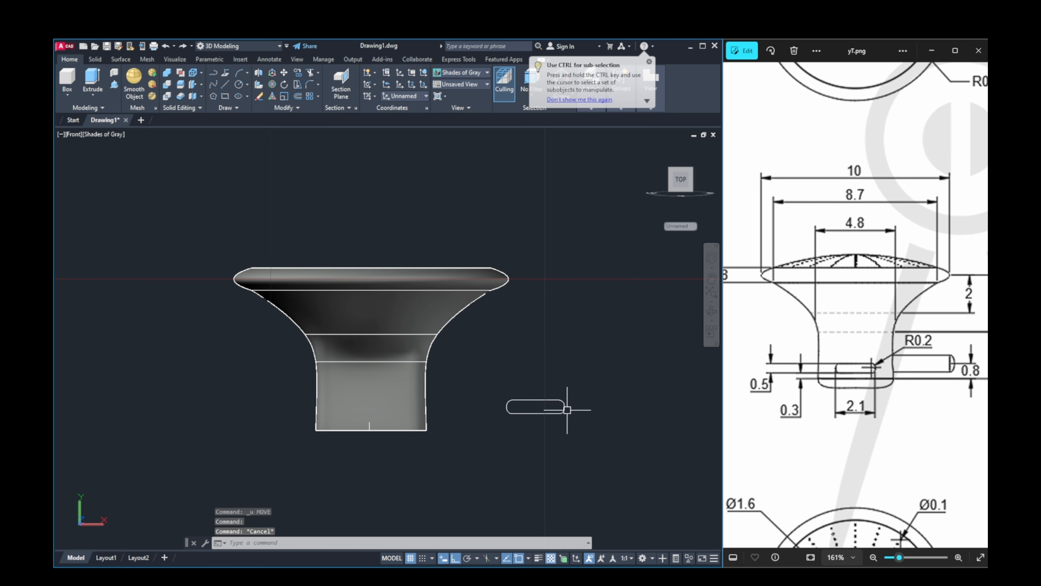
key("Escape")
Step: Move the filleted rectangle by the midpoint of its lower edge onto the upper end of the neck's 0.3 line
scroll(559, 407, "up", 2)
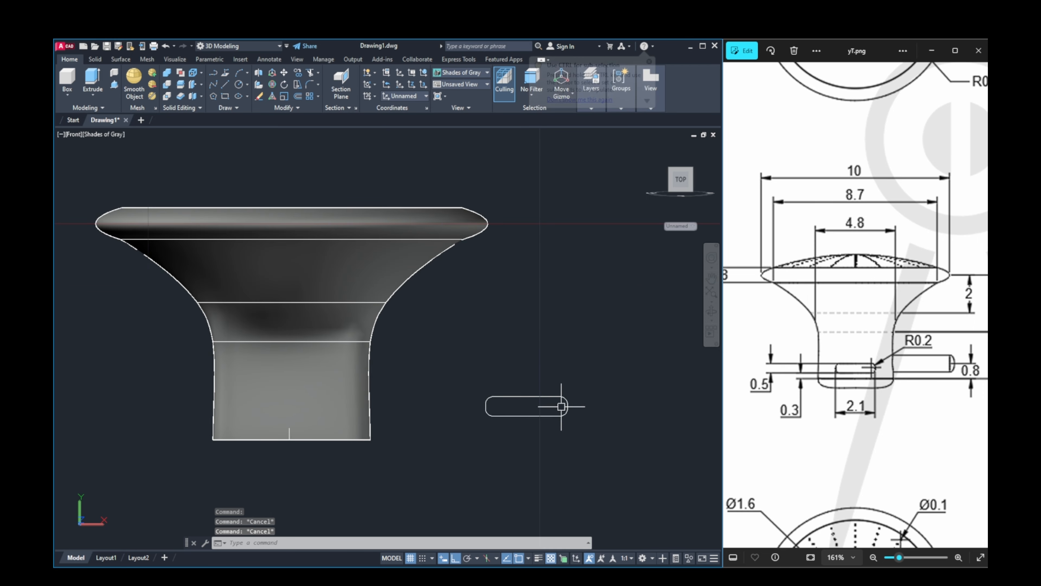
left_click(565, 416)
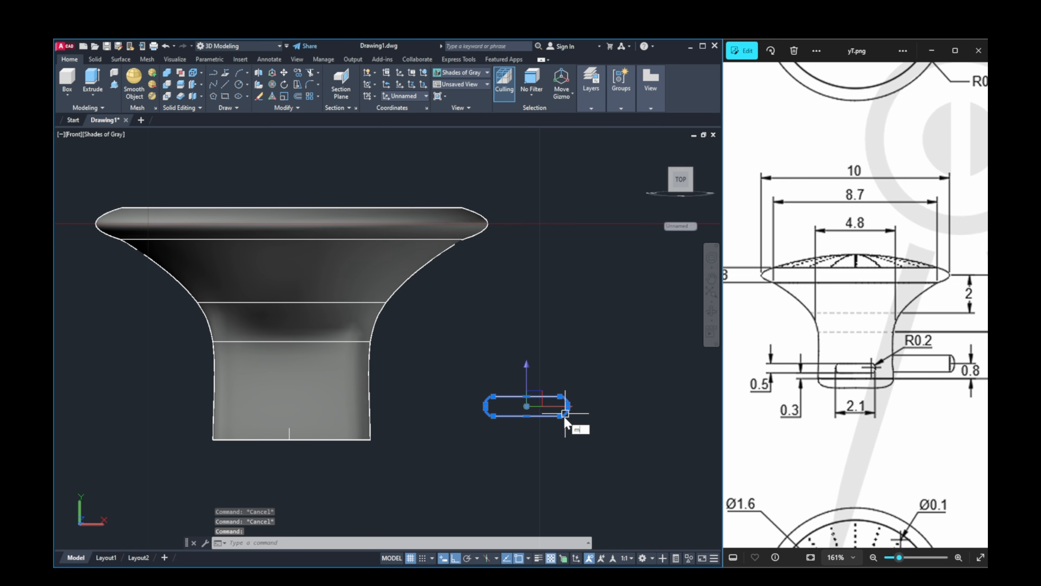
key("Return")
left_click(527, 415)
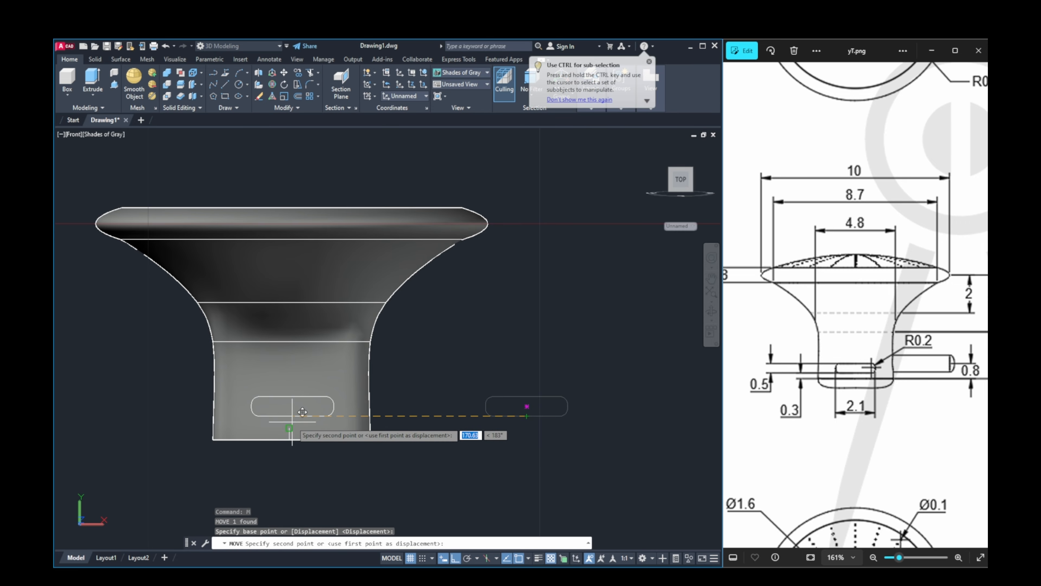
left_click(300, 411)
key("Escape")
key("Escape")
middle_click_drag(402, 414, 442, 413)
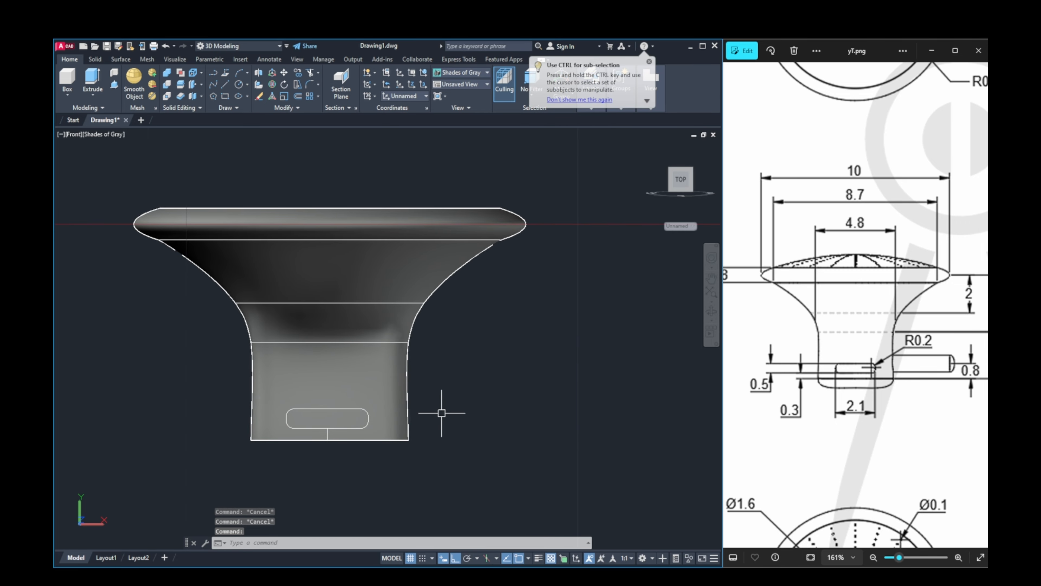
key("Escape")
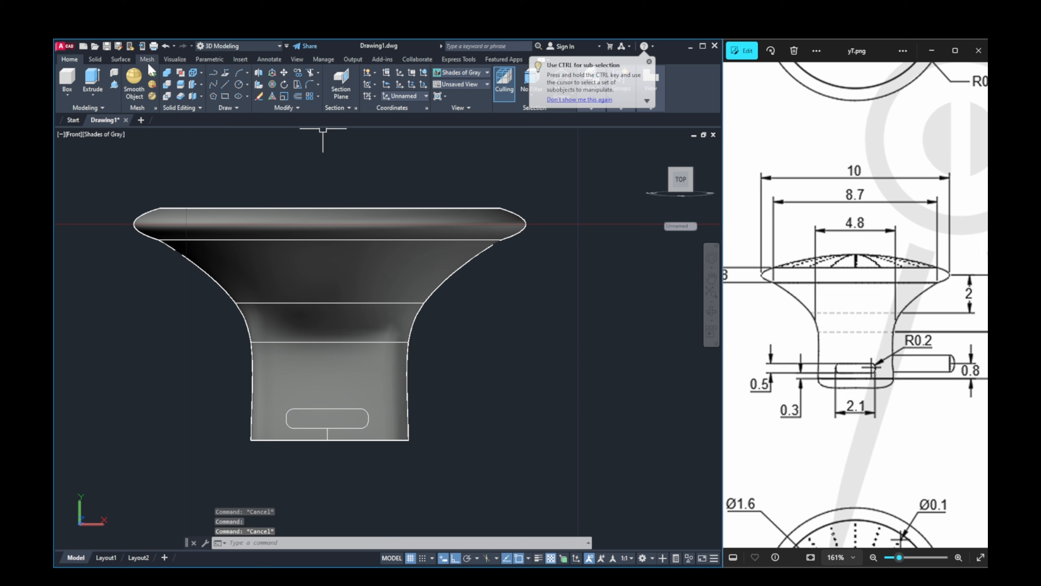
Step: Surface-trim the neck with the filleted rectangle as cutting curve, removing the area inside the front slot outline
left_click(116, 59)
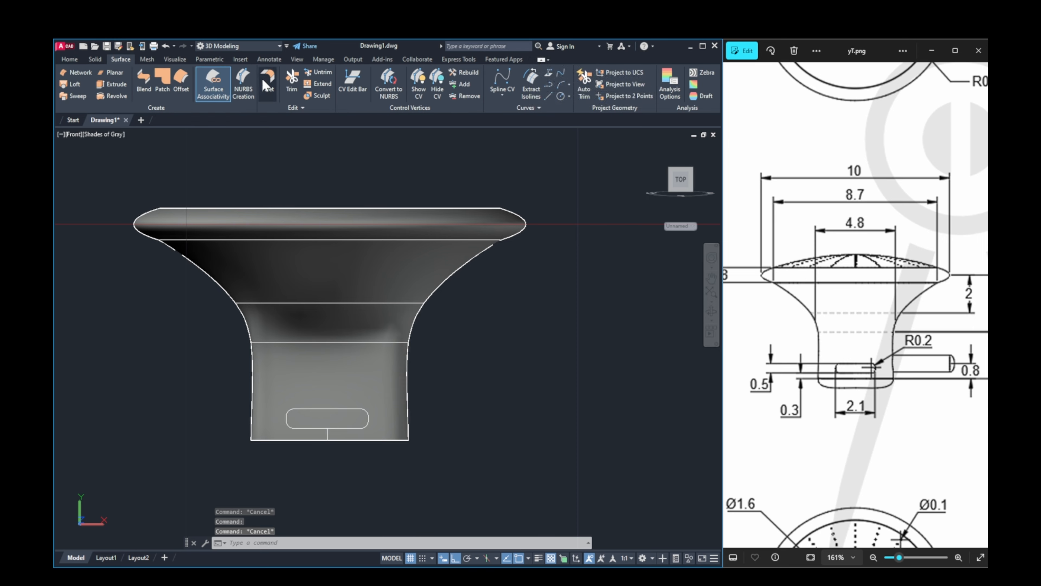
left_click(292, 85)
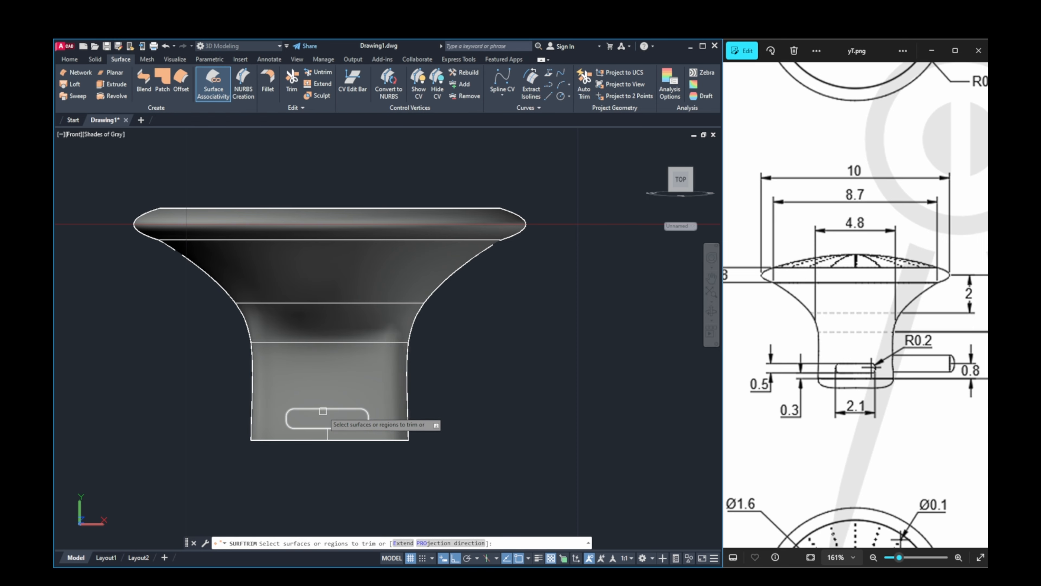
left_click(337, 374)
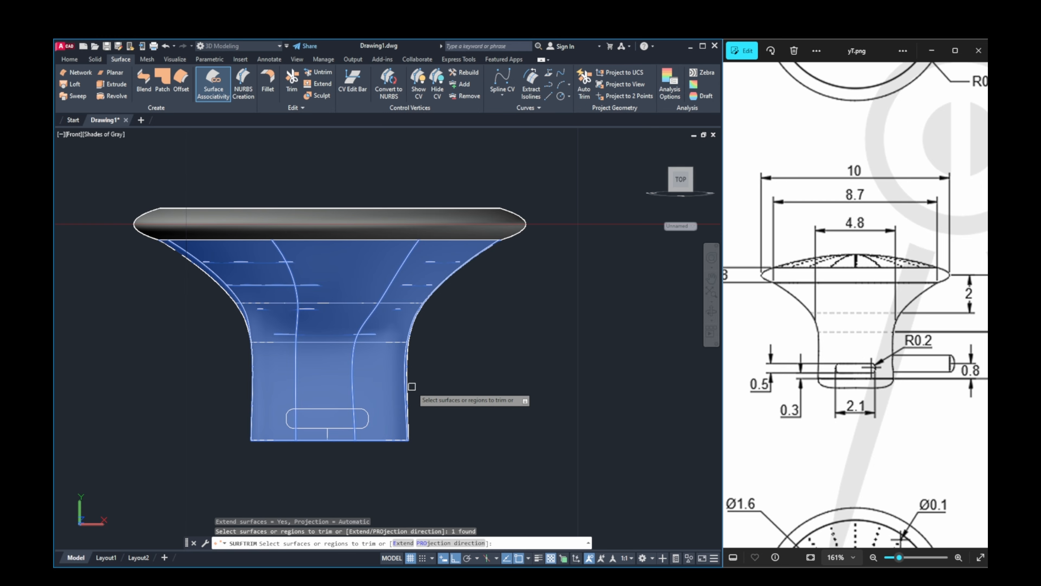
middle_click_drag(422, 386, 438, 404, "shift")
middle_click_drag(593, 373, 427, 425)
middle_click_drag(562, 401, 497, 402)
key("Return")
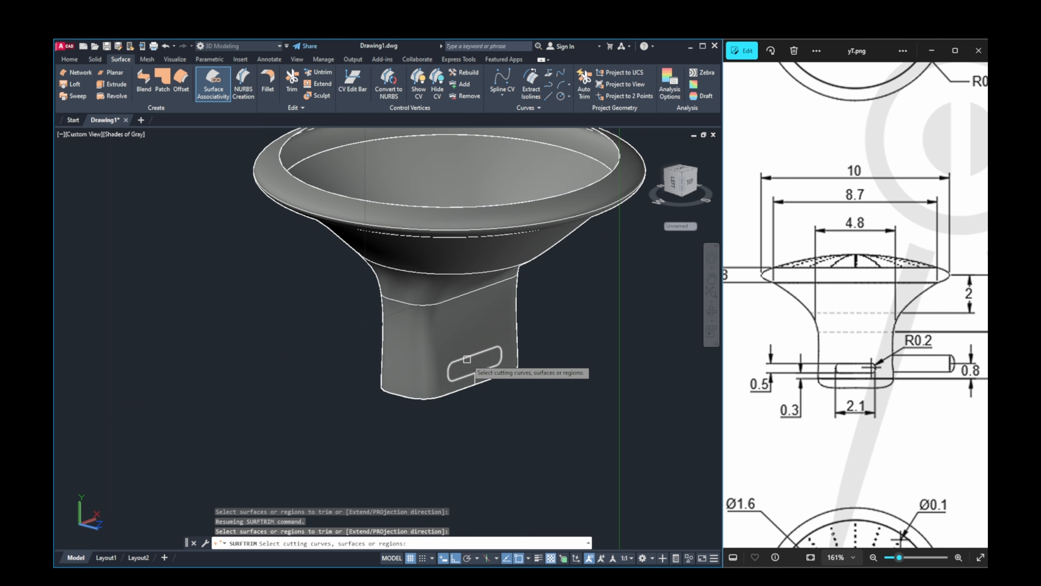
left_click(467, 360)
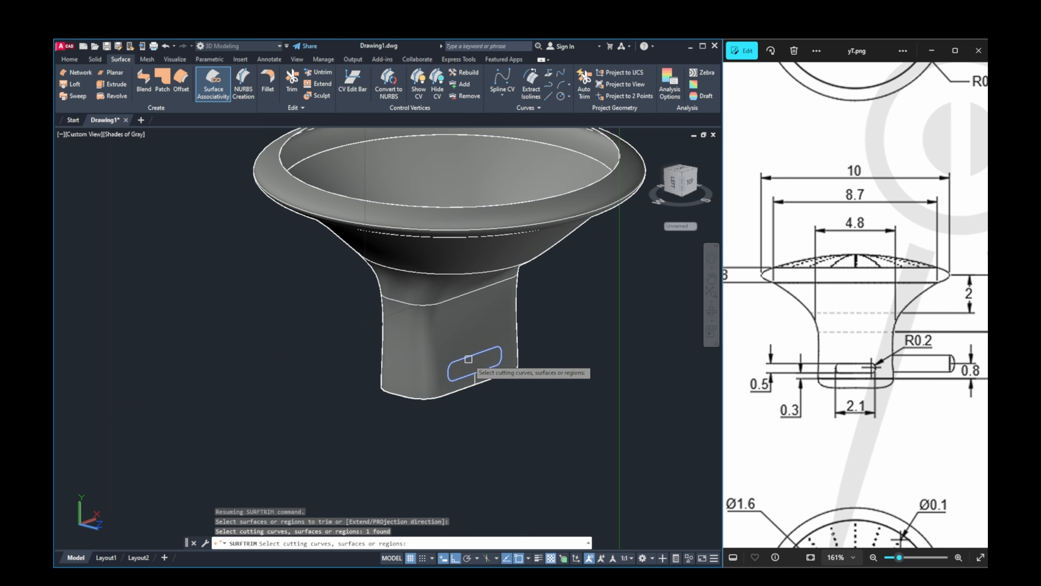
key("Return")
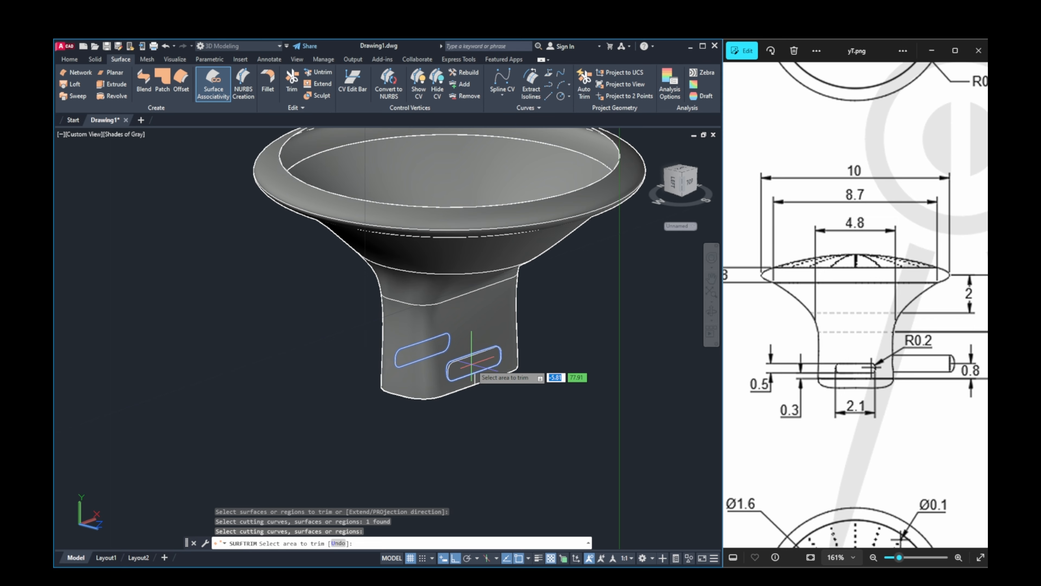
scroll(471, 361, "up", 5)
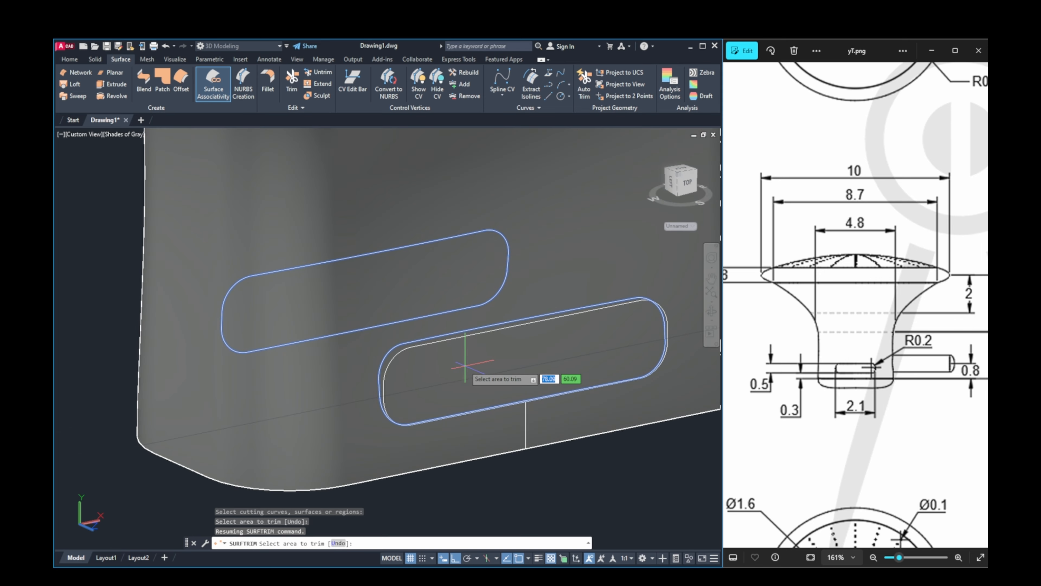
left_click(464, 368)
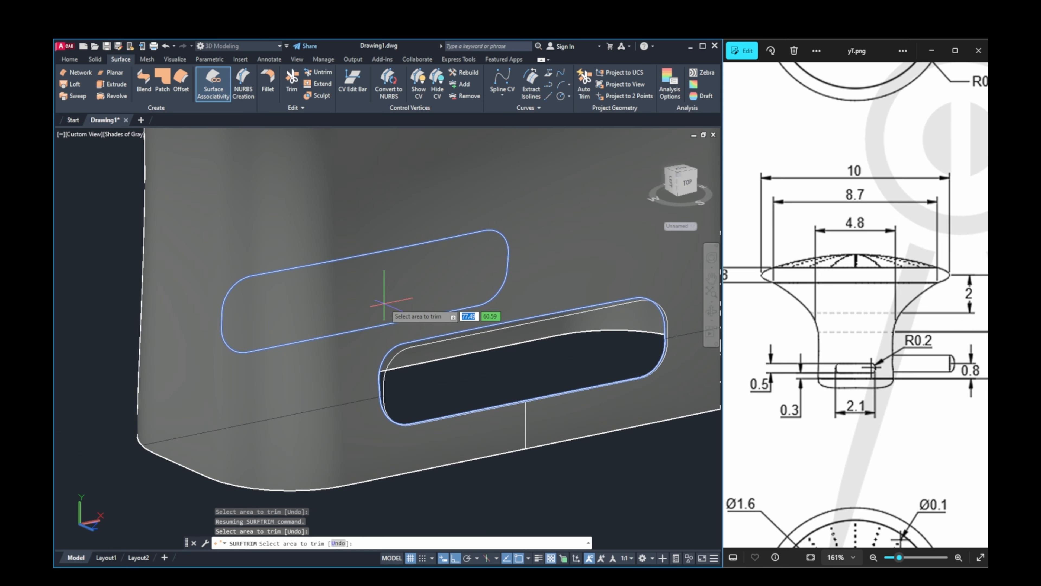
Step: Trim the area inside the projected slot outline on the neck's opposite side and inspect the cut from both sides
right_click(414, 304, "shift")
left_click(340, 292)
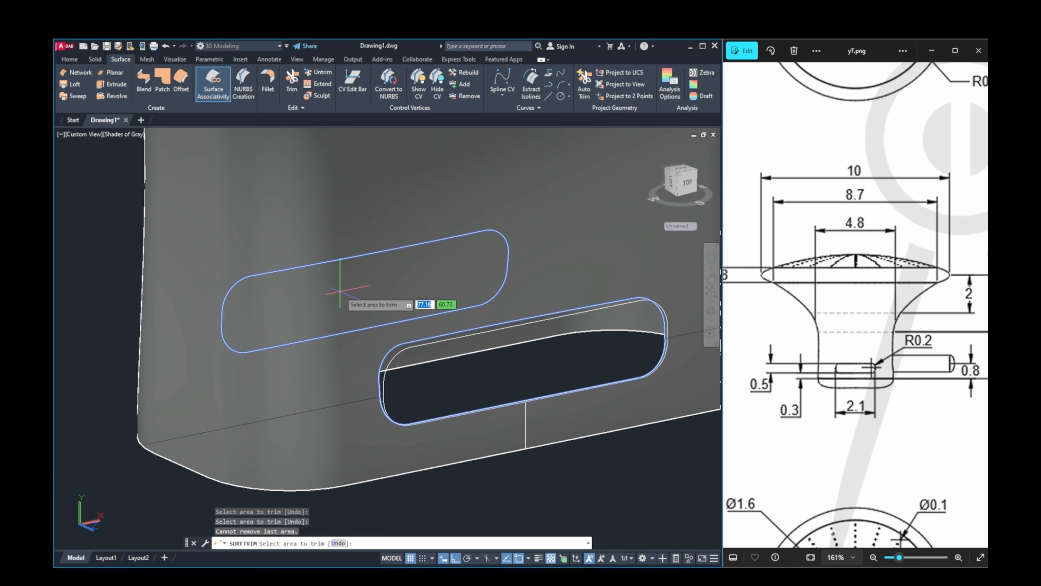
middle_click_drag(339, 292, 516, 288, "shift")
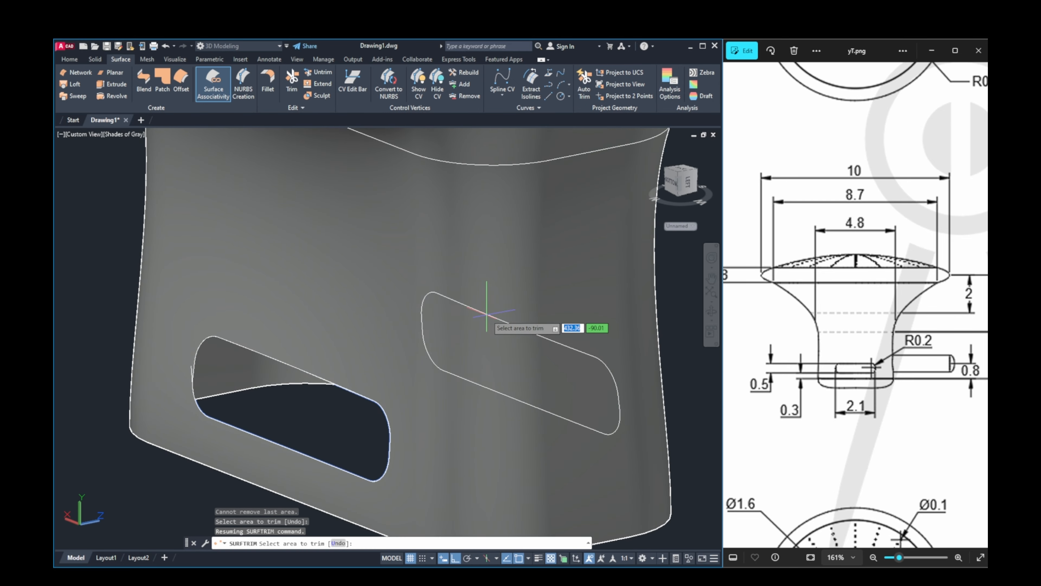
scroll(487, 314, "down", 5)
right_click(472, 338, "shift")
left_click(568, 400)
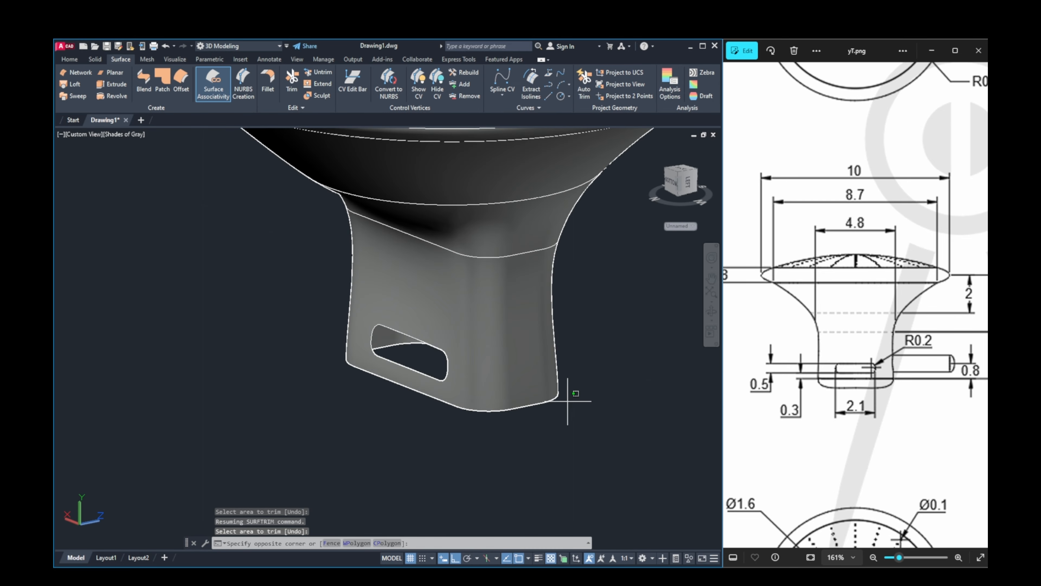
scroll(580, 367, "down", 5)
middle_click_drag(599, 333, 405, 359)
key("Escape")
scroll(545, 369, "up", 5)
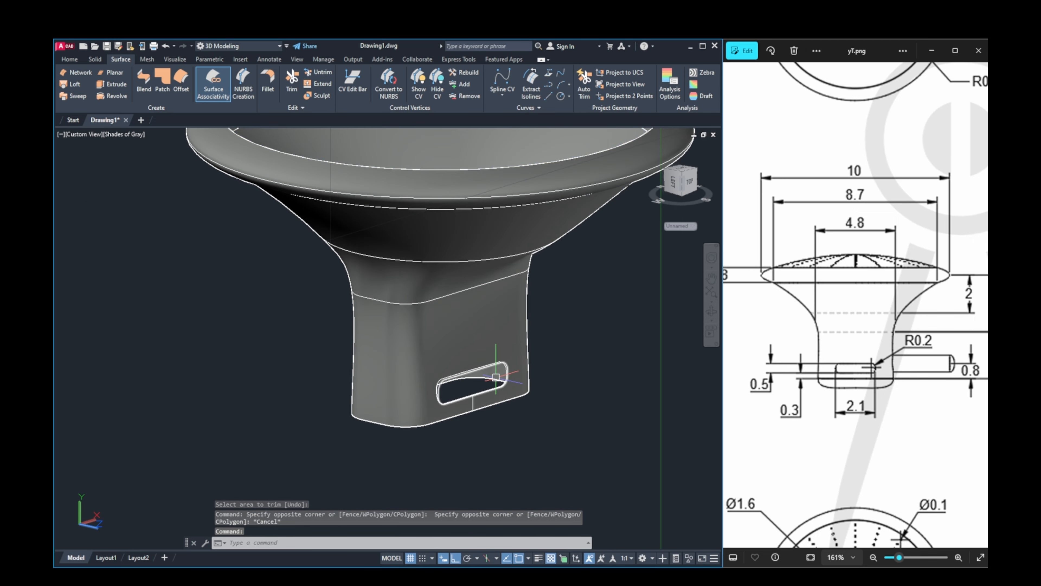
Step: Try to delete the slot's cutting curve from the trimmed neck, and undo the deletion
scroll(496, 377, "up", 2)
right_click(498, 377, "shift")
key("Escape")
left_click(421, 384)
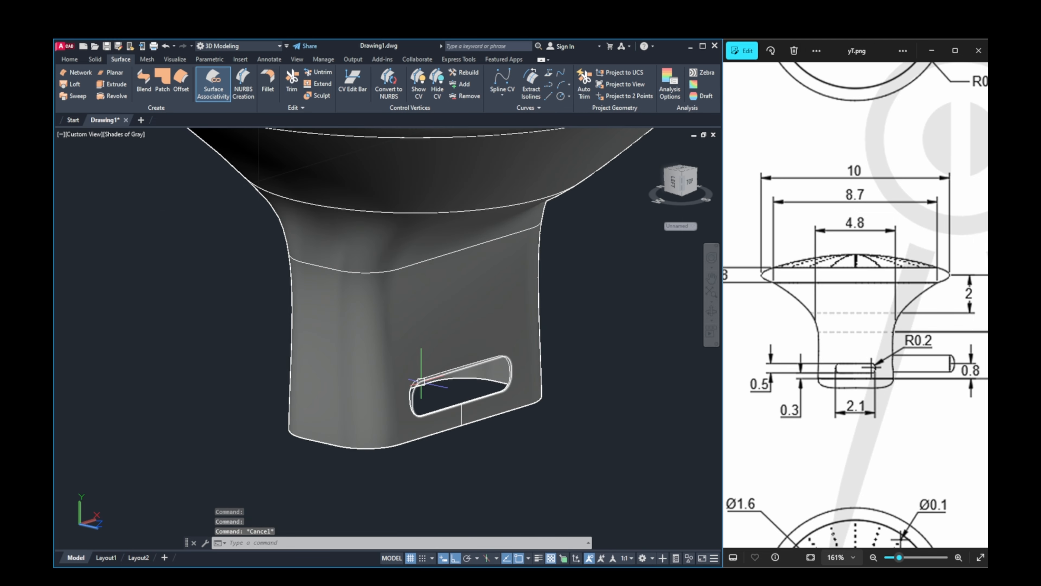
mouse_move(422, 382)
key("Delete")
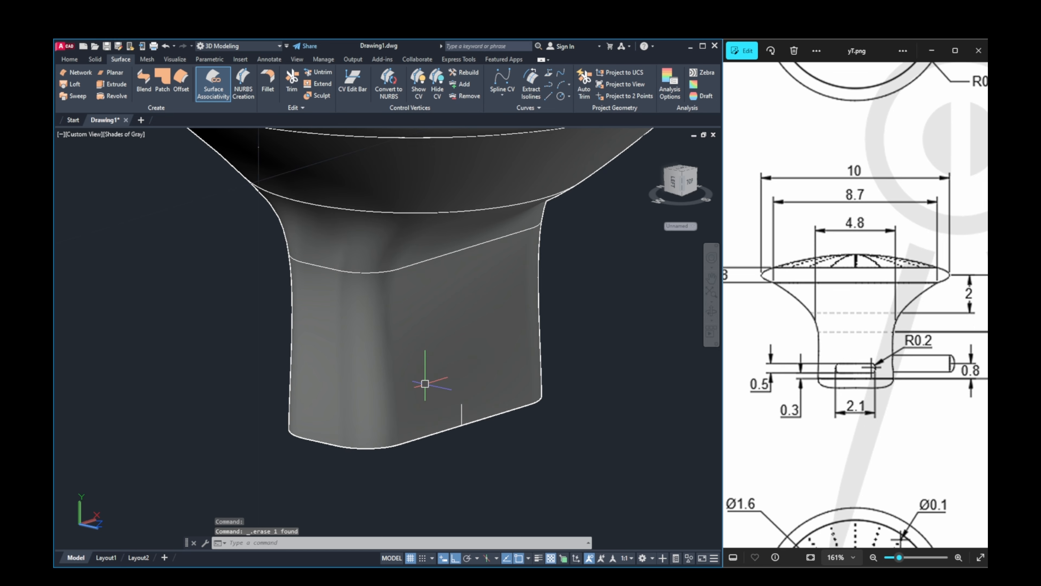
key("ctrl+z")
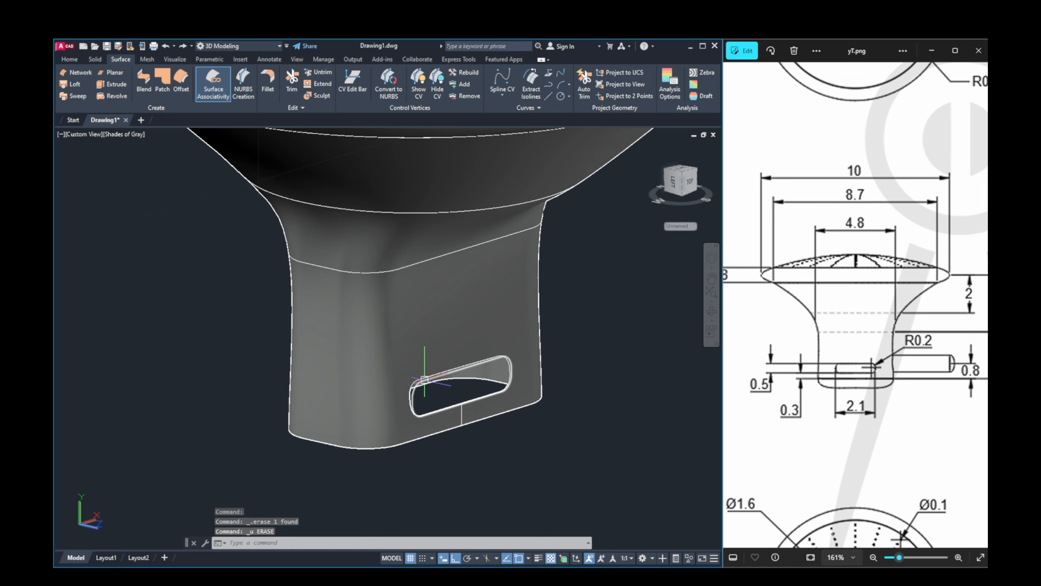
key("Escape")
scroll(424, 379, "up", 4)
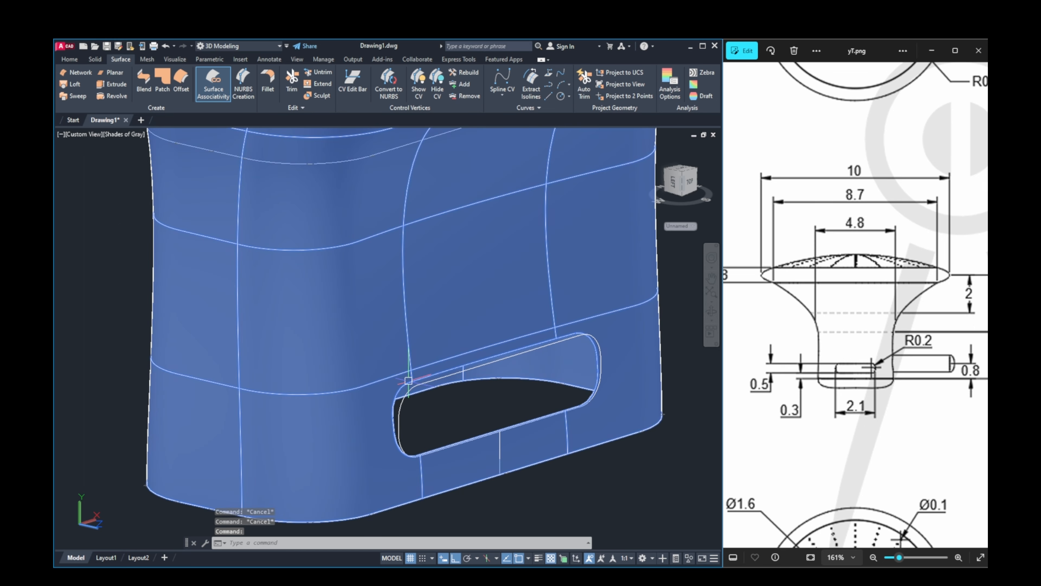
key("Escape")
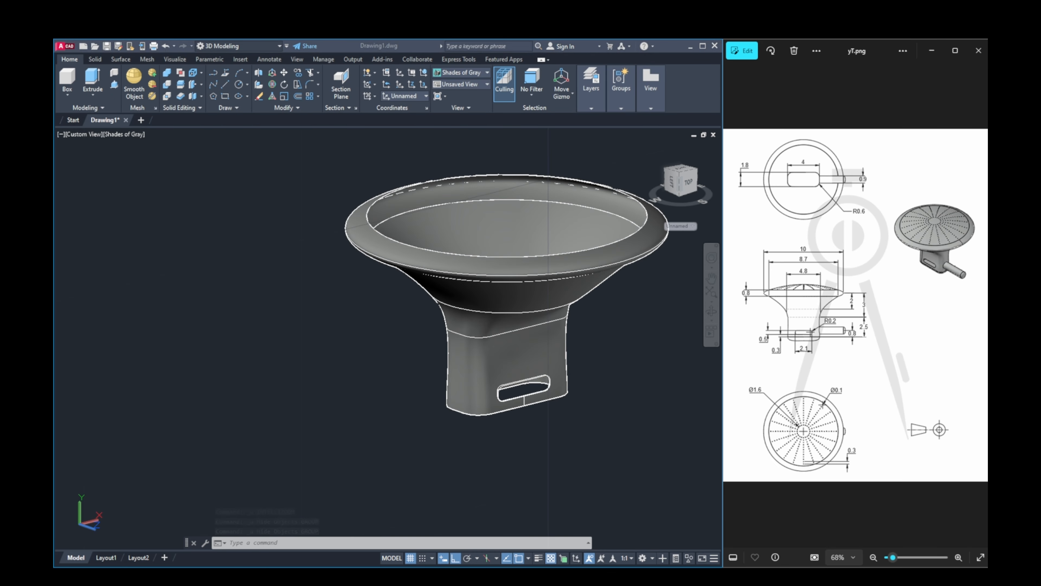
scroll(602, 279, "up", 2)
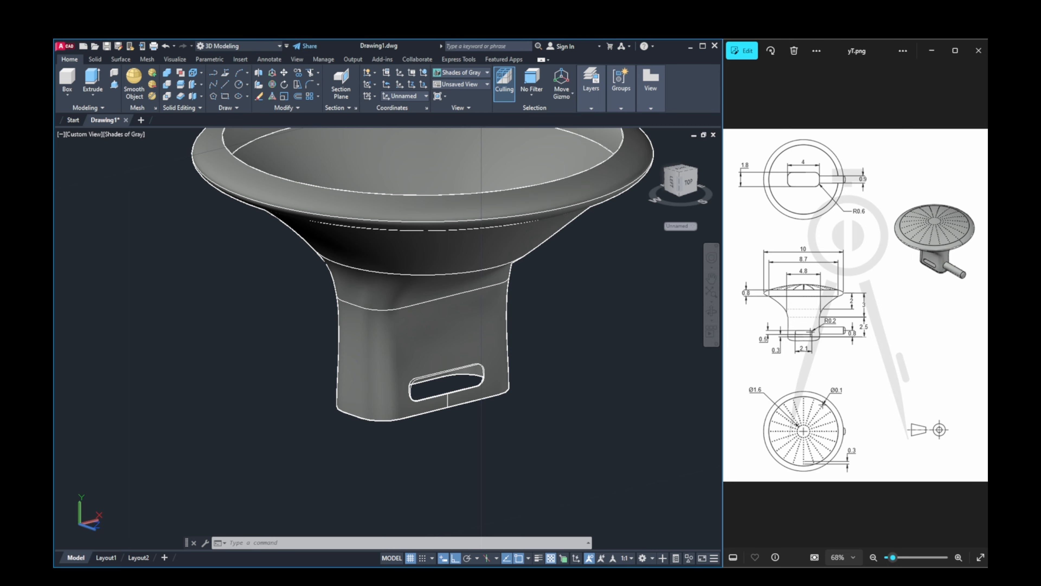
scroll(532, 345, "up", 1)
scroll(527, 356, "up", 2)
left_click(458, 356)
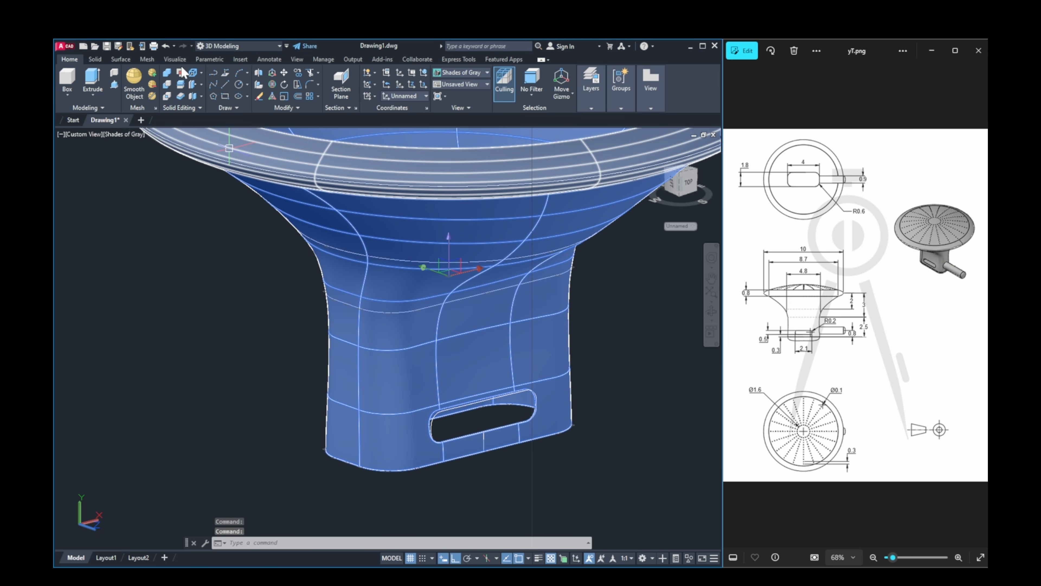
key("Escape")
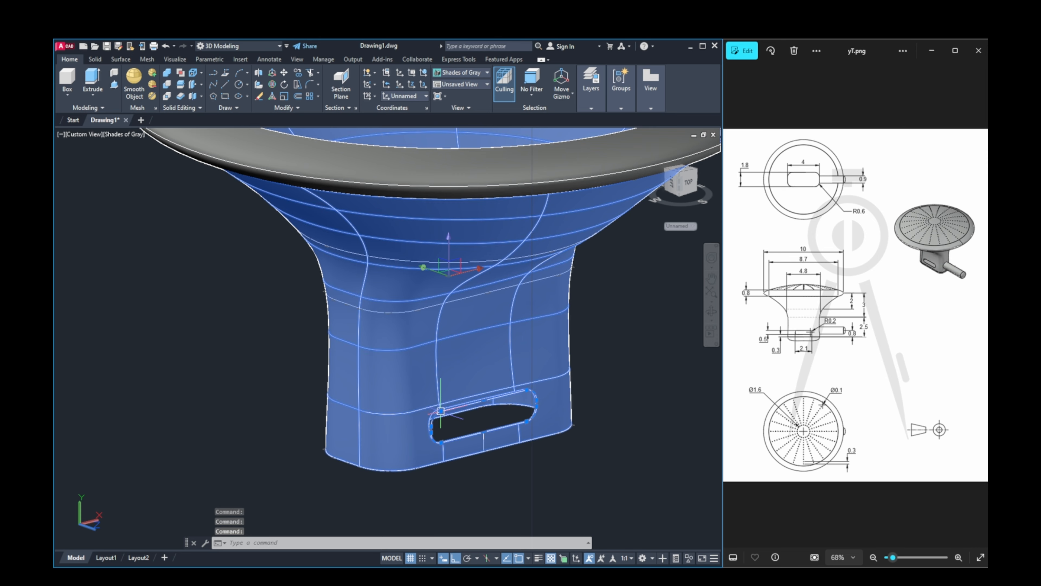
scroll(427, 411, "up", 3)
left_click(427, 411)
left_click(433, 409)
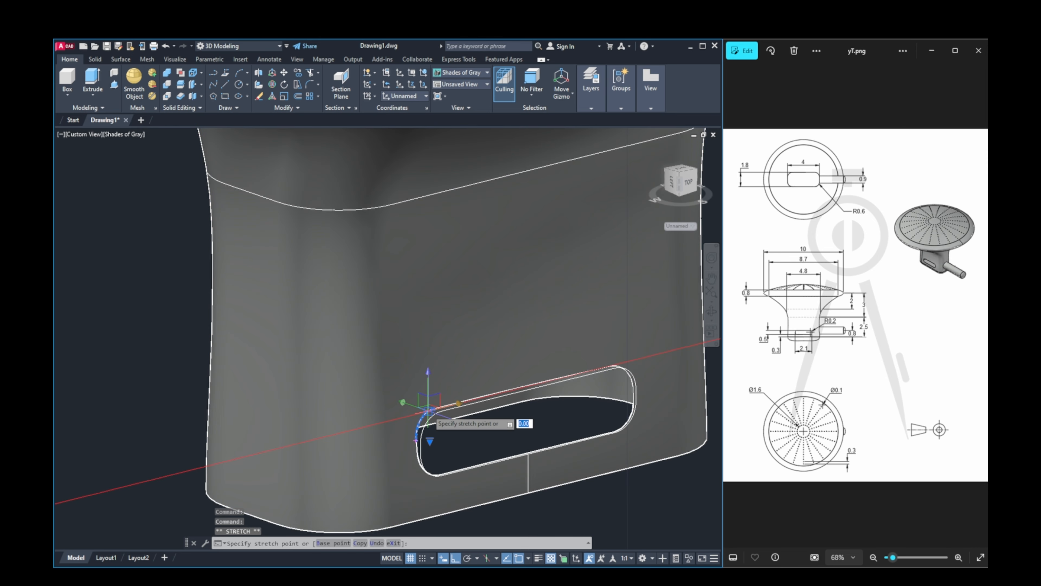
key("Escape")
key("Escape")
key("Escape")
right_click(473, 318)
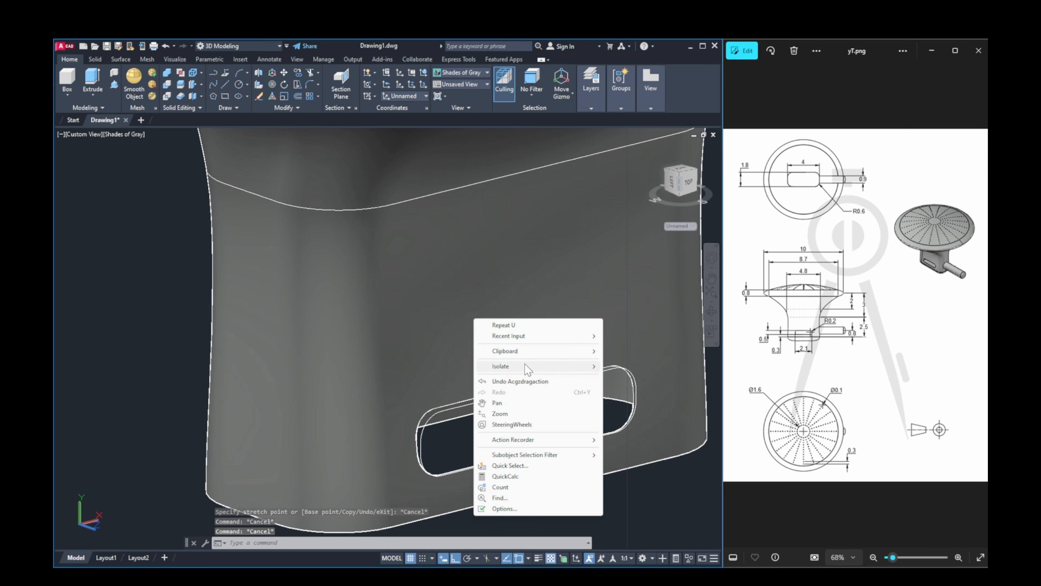
mouse_move(528, 366)
left_click(634, 366)
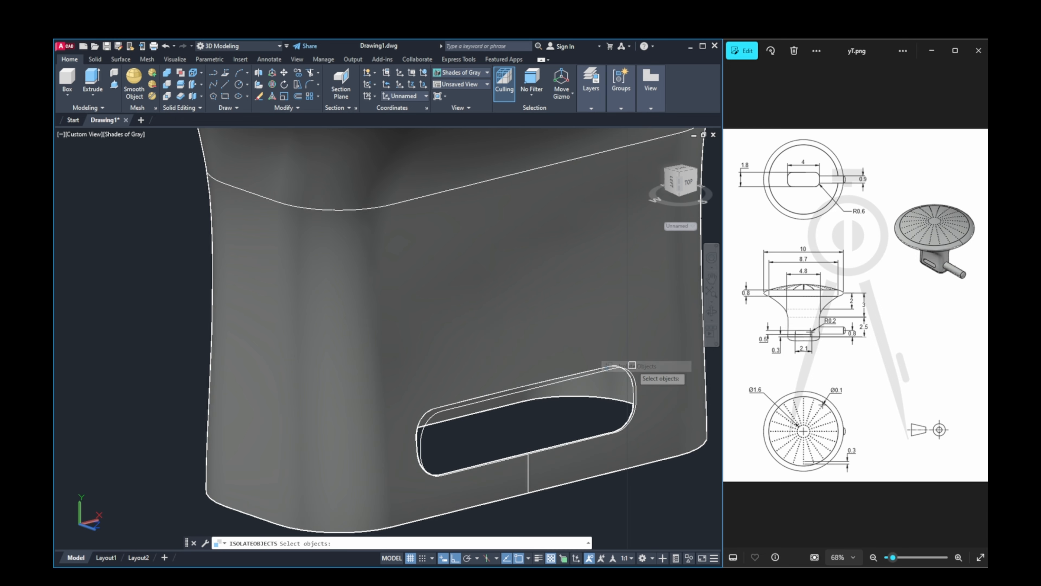
key("Escape")
key("Escape")
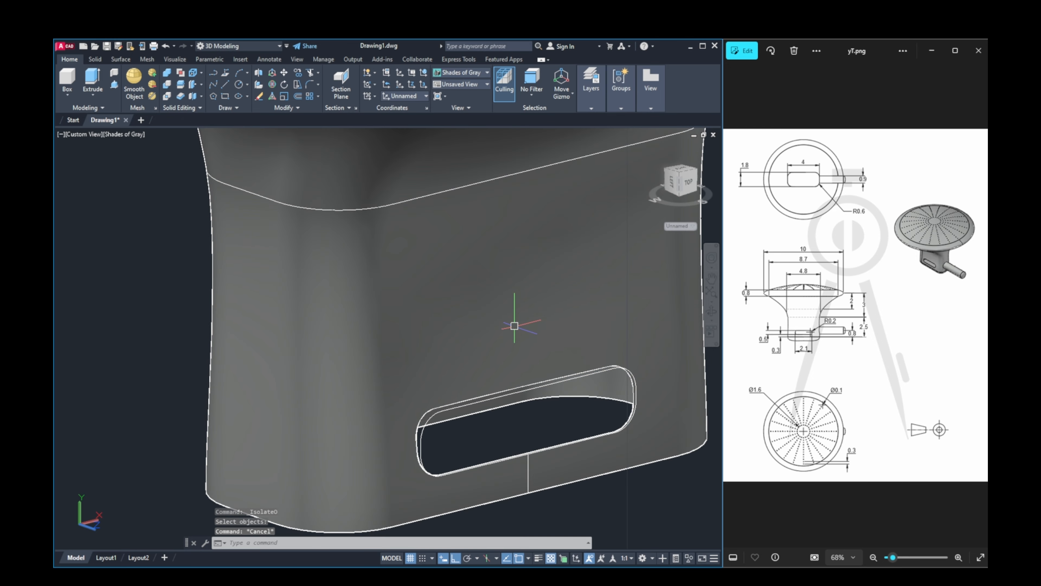
key("ctrl+z")
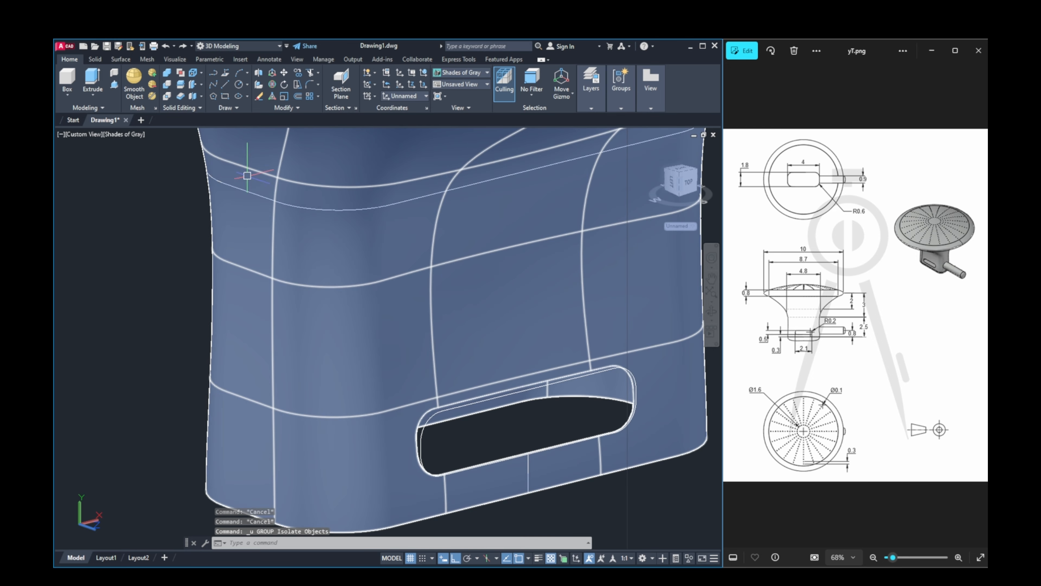
key("Escape")
left_click(448, 403, "ctrl")
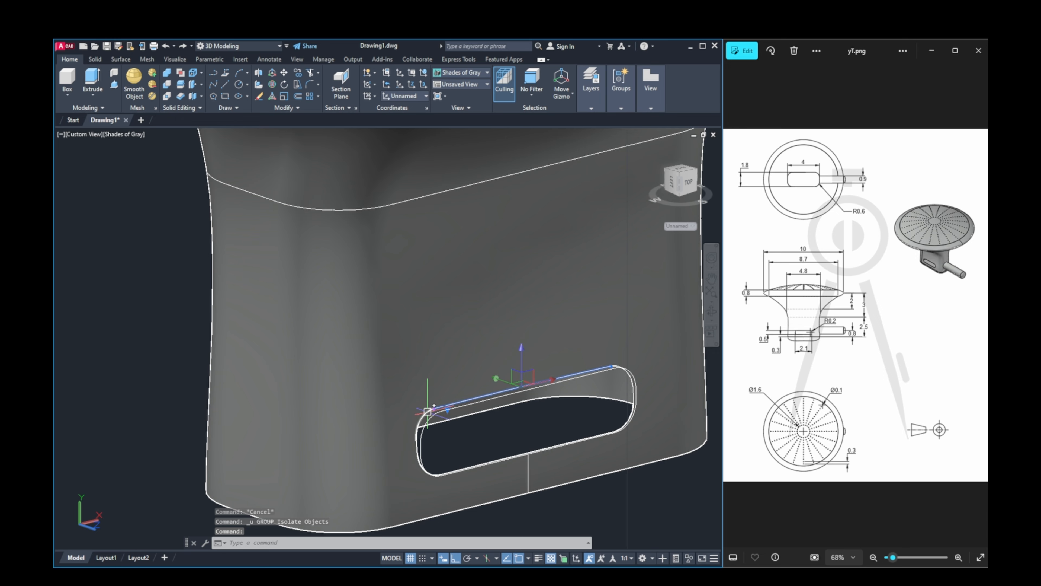
key("Escape")
key("Escape")
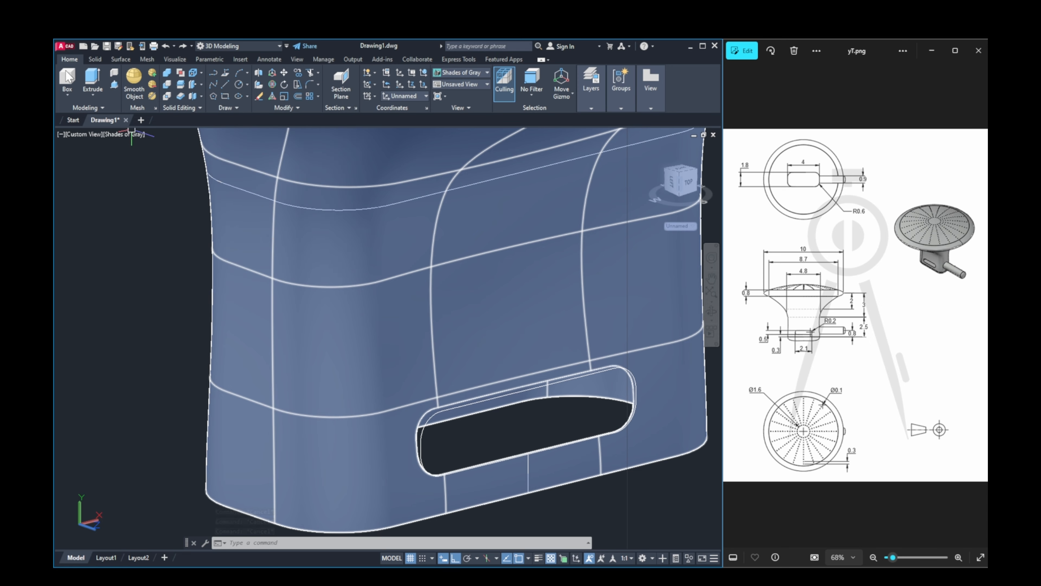
Step: Hide the neck surface so that only its profile curves and slot outlines are shown
scroll(463, 297, "down", 2)
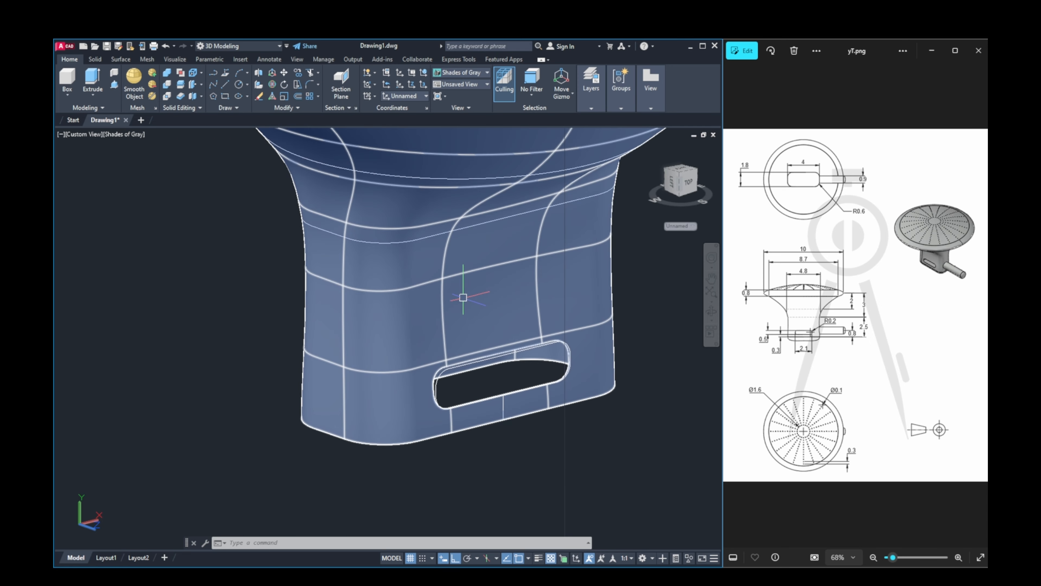
middle_click_drag(473, 288, 465, 310)
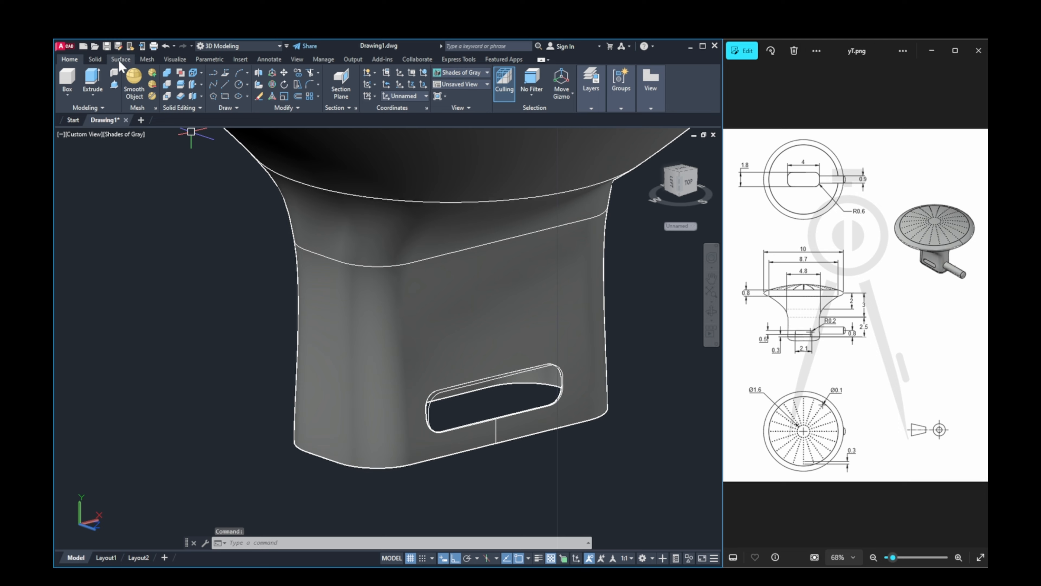
left_click(120, 59)
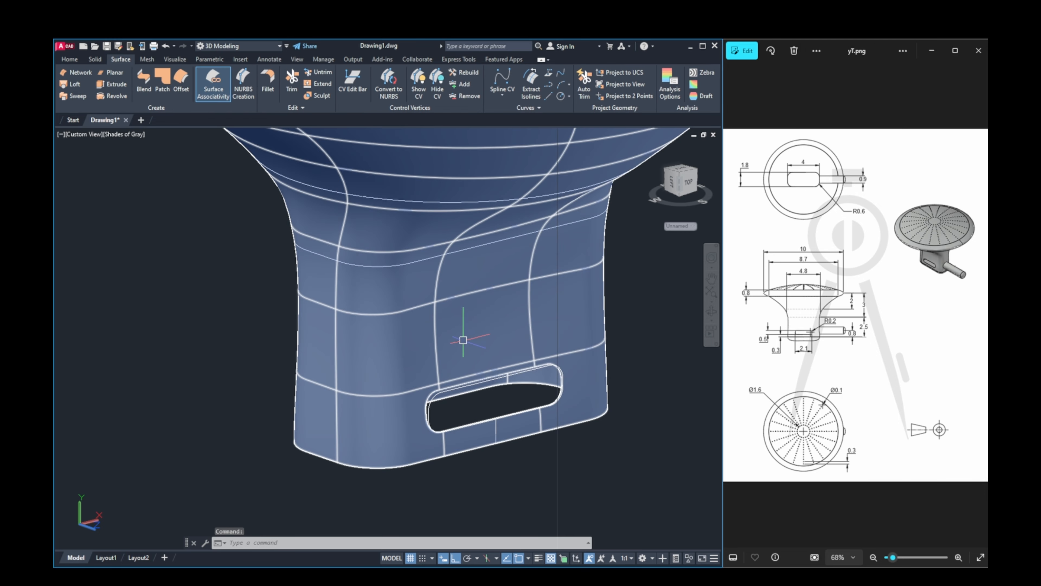
left_click(463, 339)
right_click(461, 341)
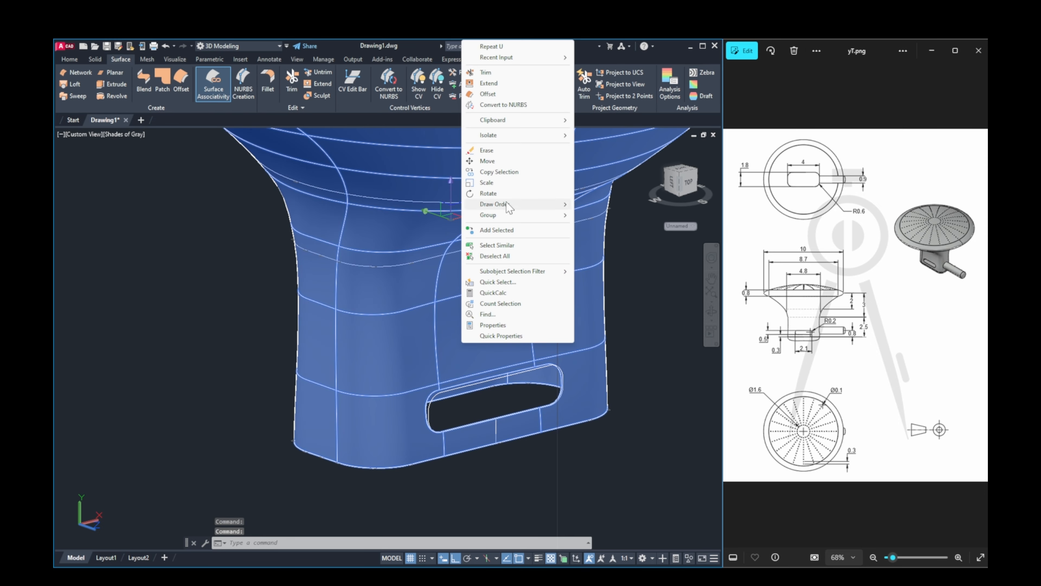
mouse_move(523, 137)
left_click(629, 144)
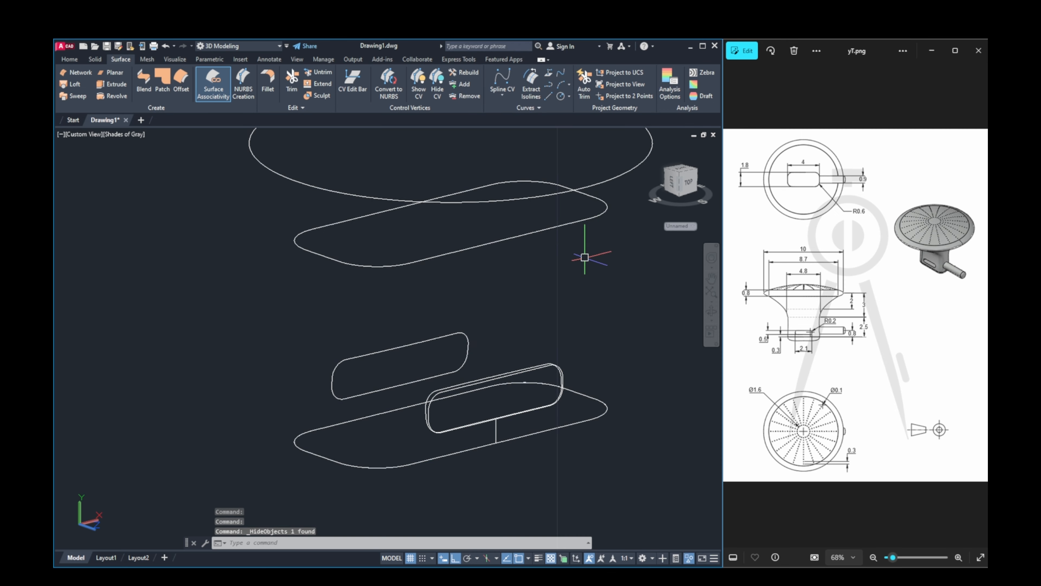
Step: Join the eight projected curve segments of the front slot outline into a single closed spline
scroll(459, 372, "up", 2)
left_click(455, 391)
key("Escape")
key("Escape")
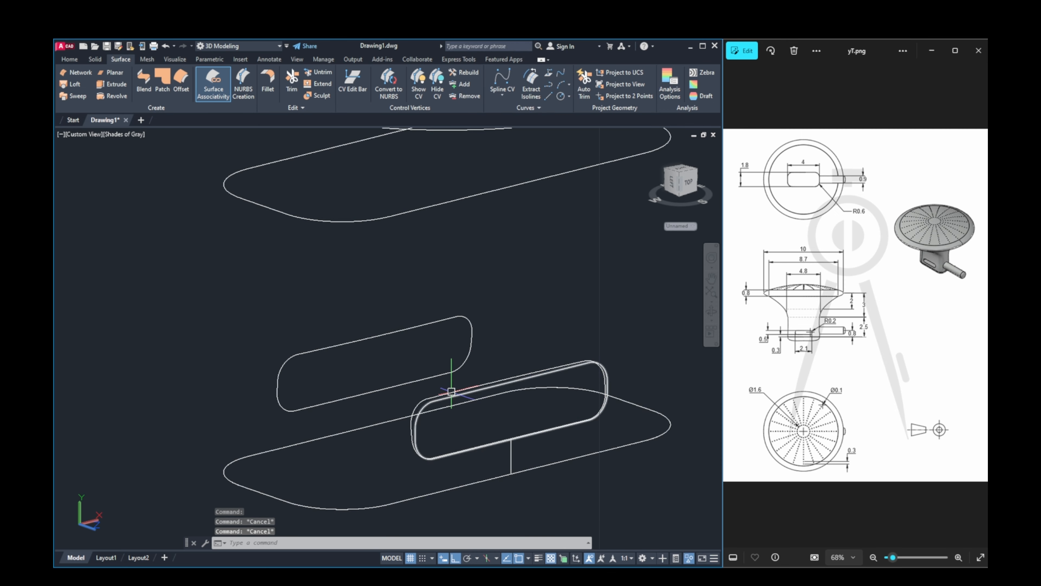
left_click(449, 390)
scroll(450, 390, "up", 5)
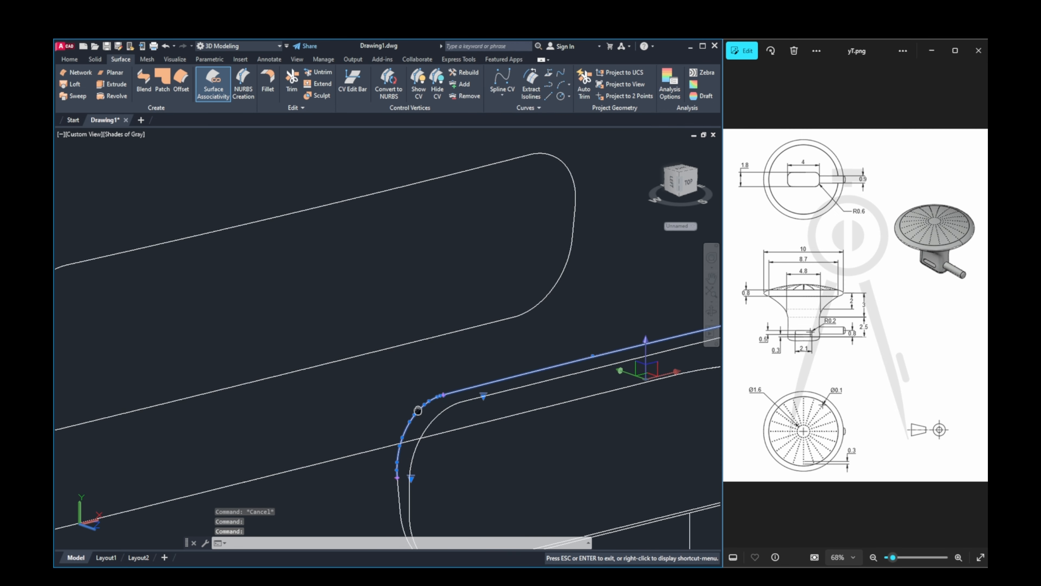
middle_click_drag(433, 396, 545, 211, "shift")
left_click(544, 210)
left_click(547, 239)
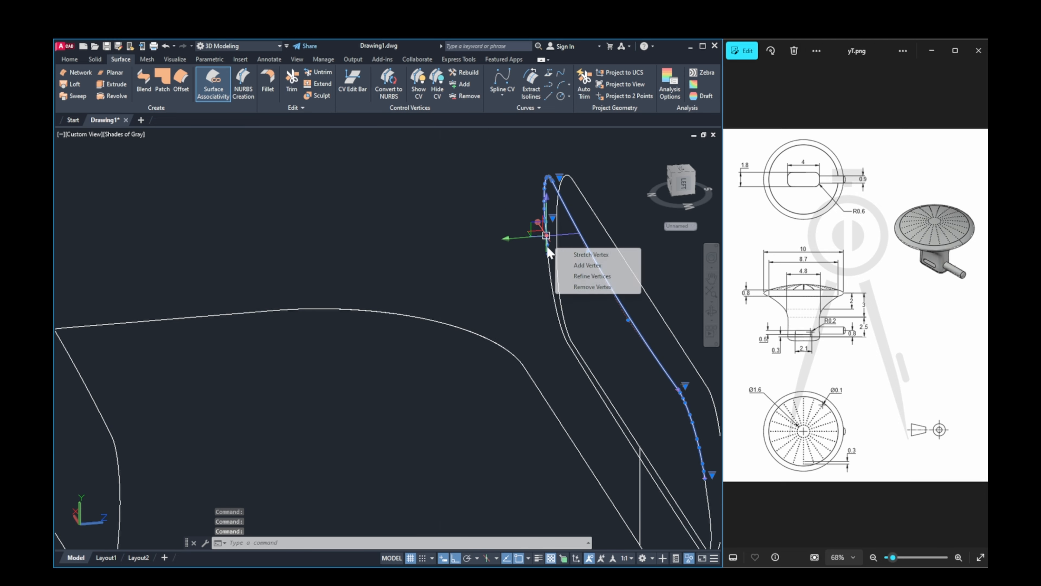
middle_click_drag(561, 320, 639, 322, "shift")
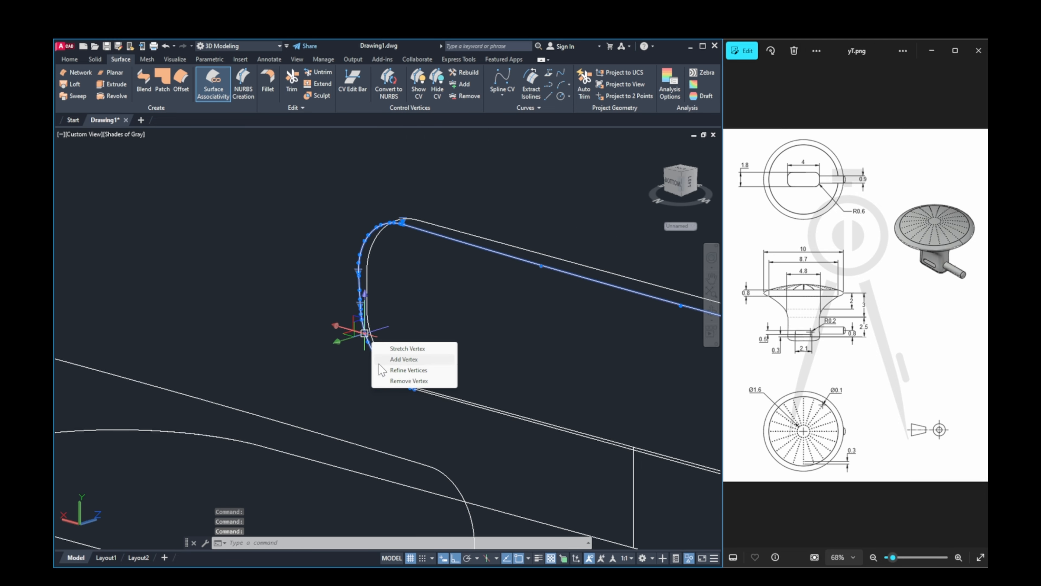
left_click(461, 402)
middle_click_drag(565, 416, 349, 331)
scroll(510, 372, "up", 2)
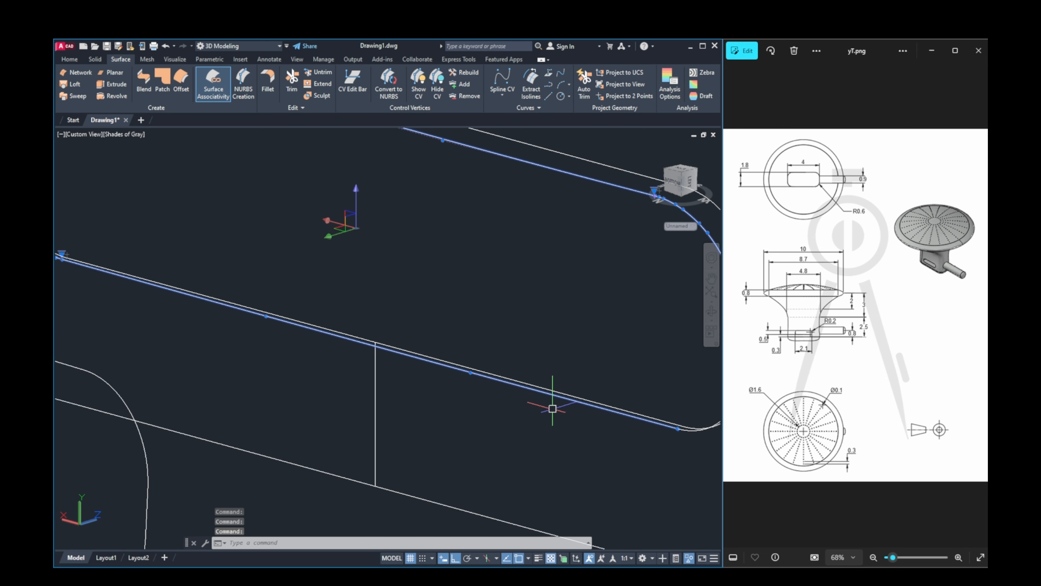
middle_click_drag(648, 427, 547, 429)
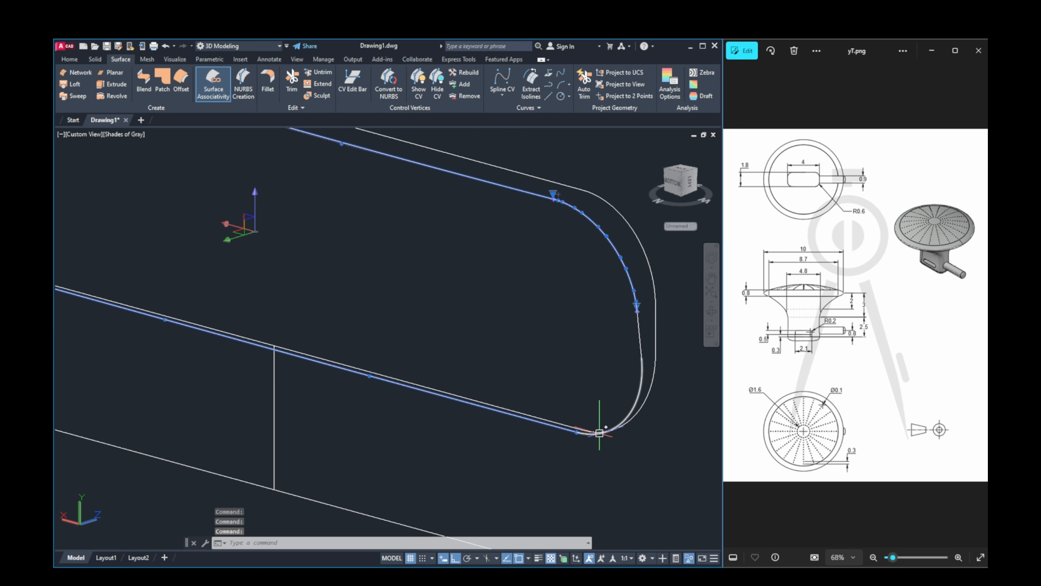
left_click(639, 327)
scroll(639, 322, "up", 3)
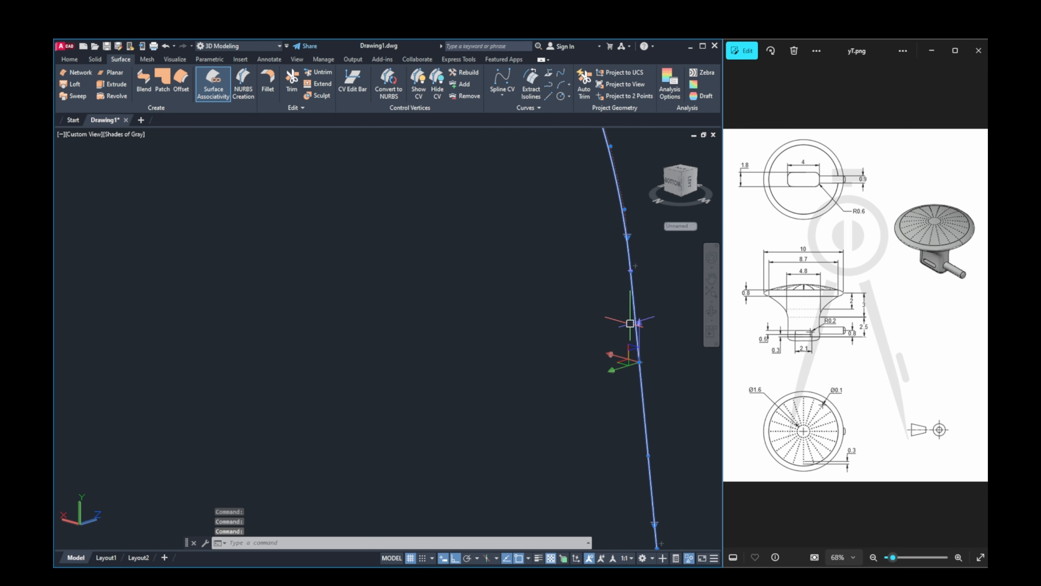
type("j")
key("Return")
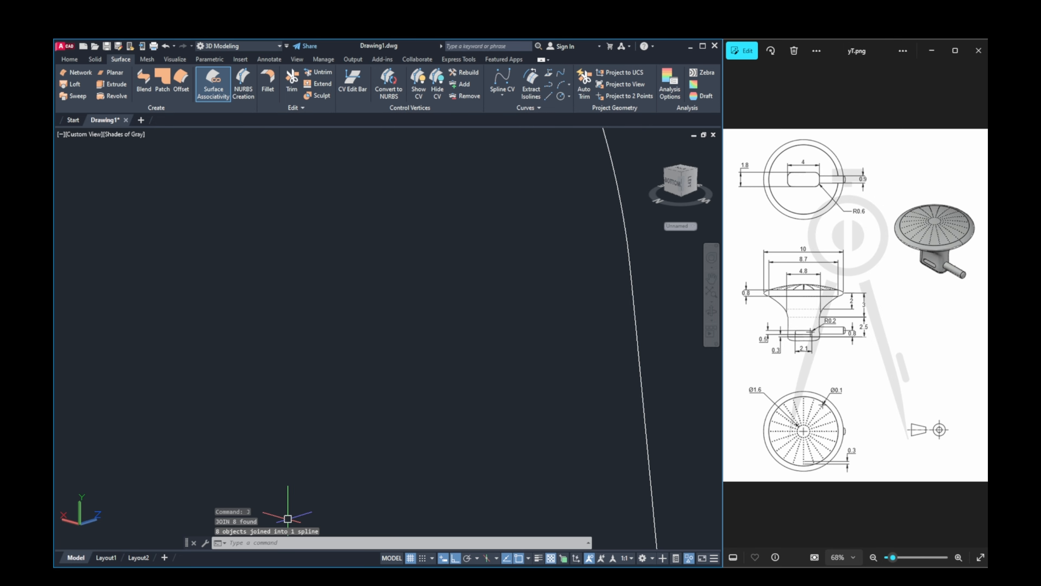
scroll(405, 425, "down", 6)
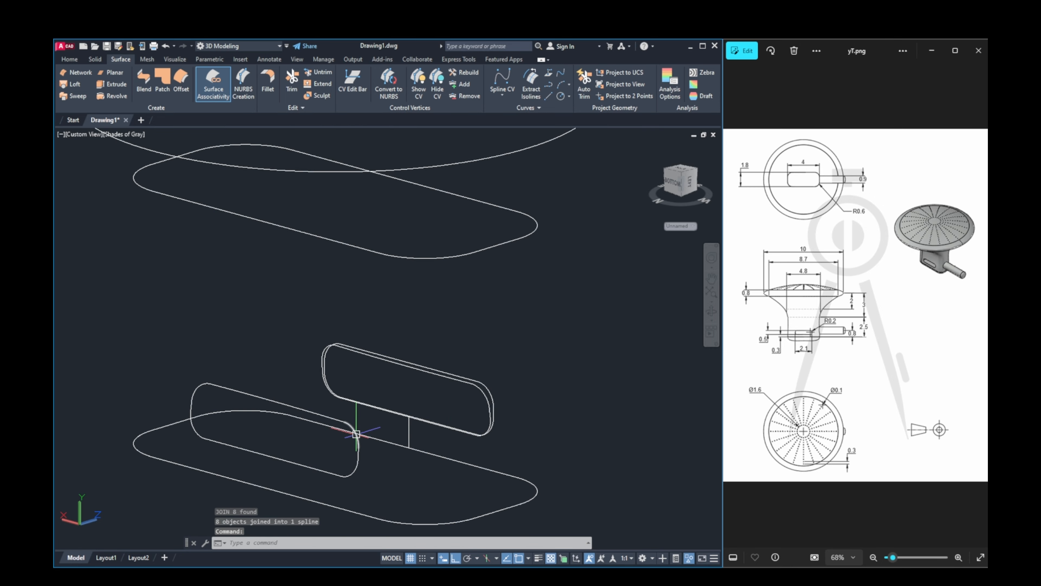
left_click(356, 434)
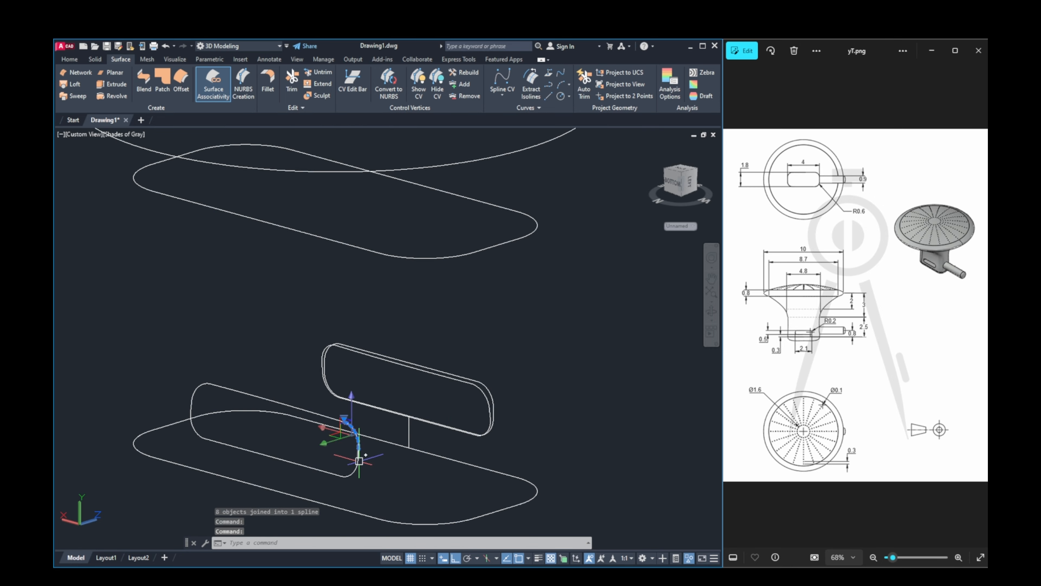
left_click(342, 477)
key("Escape")
key("Escape")
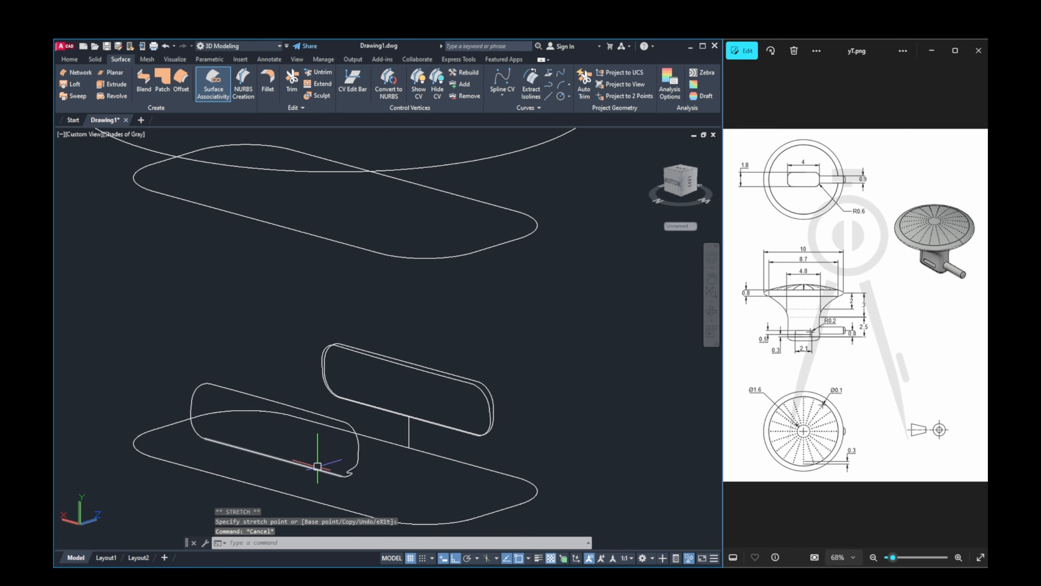
left_click(318, 466)
key("ctrl+z")
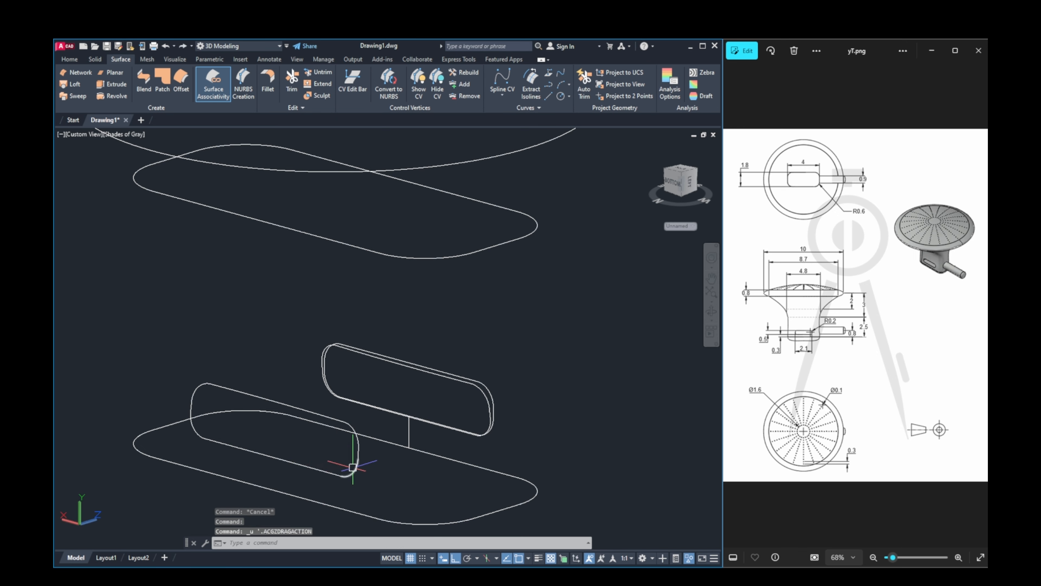
Step: Join the eight projected curve segments of the slot outline on the neck's opposite side into one spline
left_click(353, 468)
left_click(356, 443)
scroll(358, 445, "up", 4)
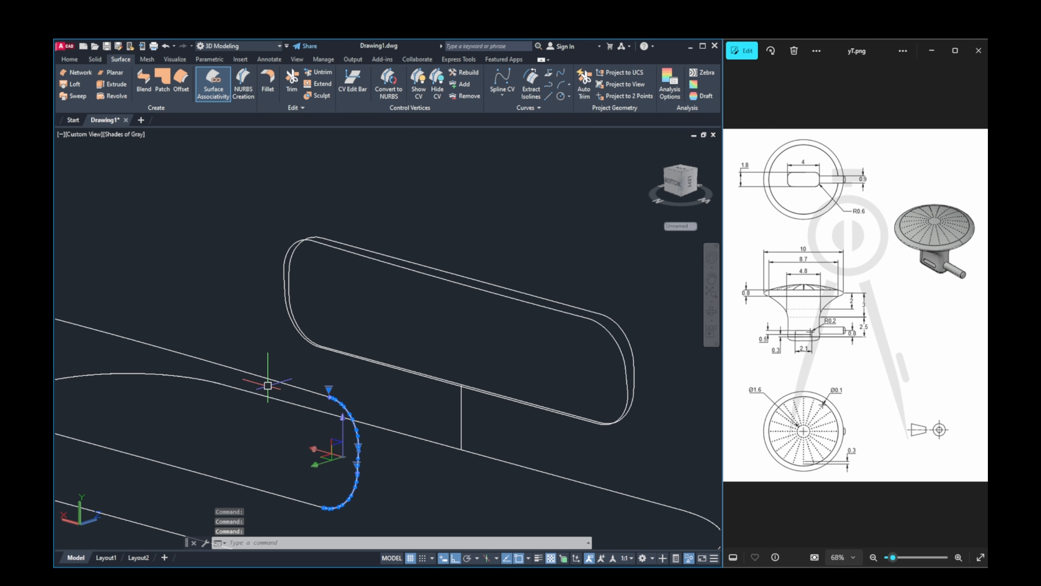
scroll(233, 374, "down", 8)
middle_click_drag(194, 369, 249, 395)
scroll(248, 394, "up", 2)
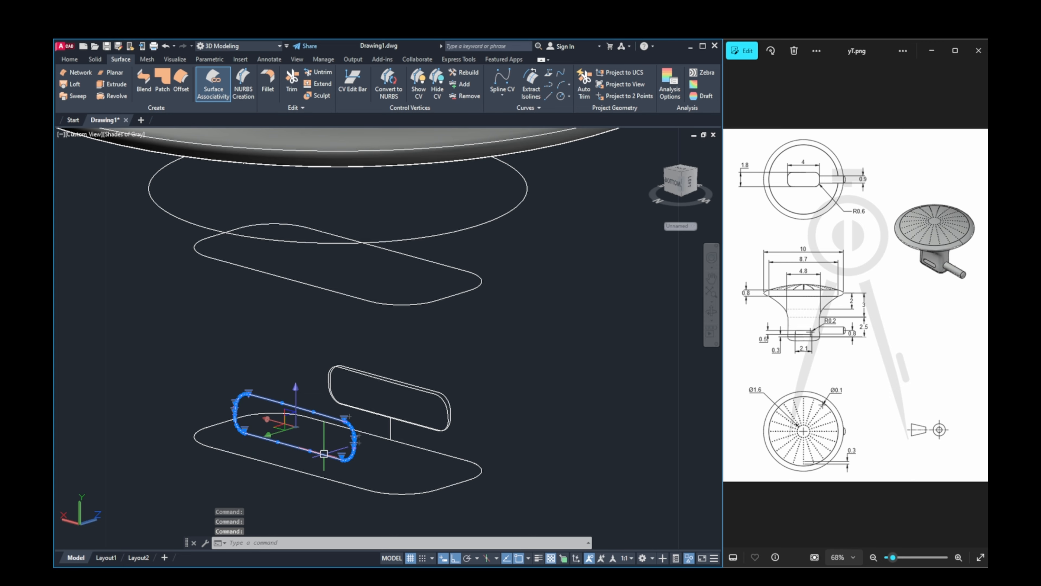
type("J")
key("Return")
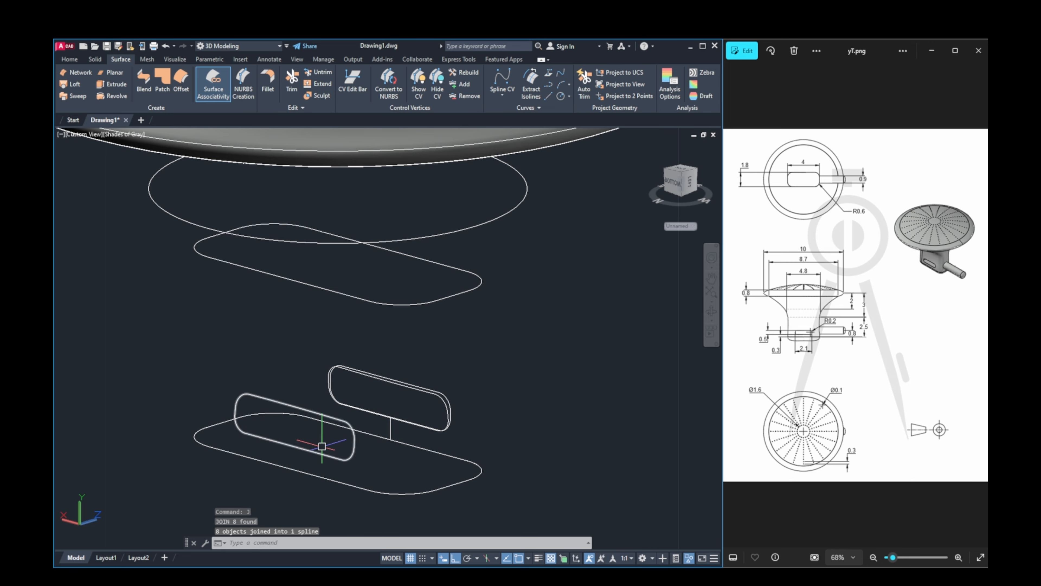
Step: End the object isolation to bring back the hidden neck surface and view the whole part
middle_click_drag(484, 441, 348, 436, "shift")
left_click(688, 558)
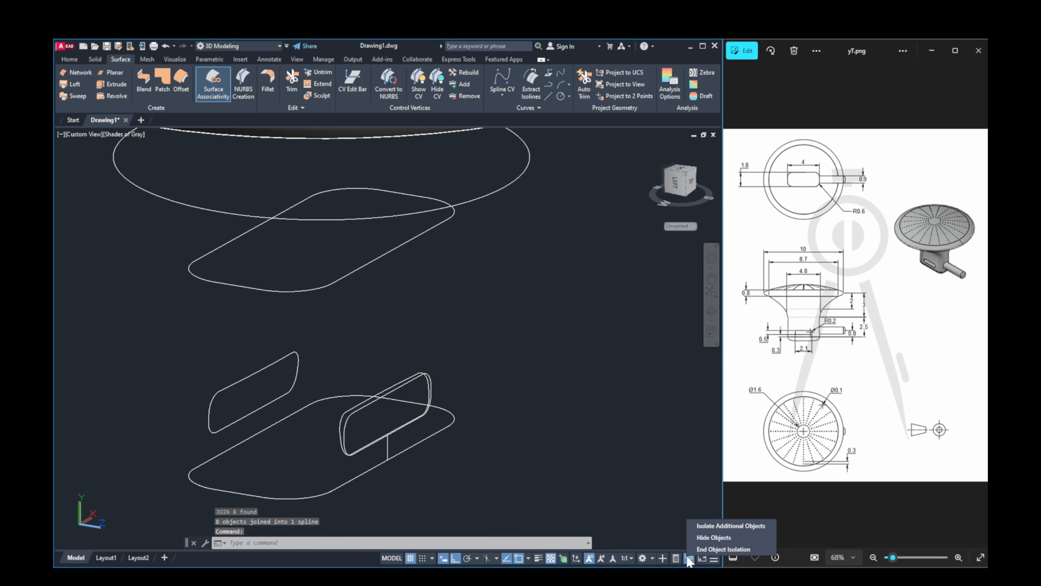
left_click(704, 547)
mouse_move(544, 418)
middle_mouse_down("shift")
mouse_move(491, 414)
mouse_move(467, 354)
mouse_move(492, 351)
middle_mouse_up("shift")
scroll(492, 351, "down", 3)
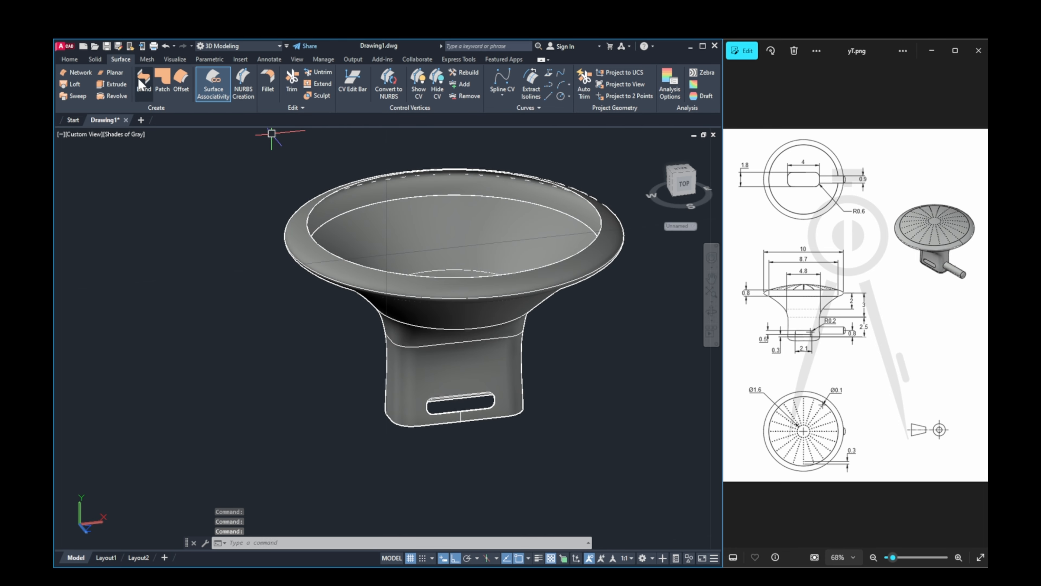
left_click(75, 88)
scroll(459, 416, "up", 3)
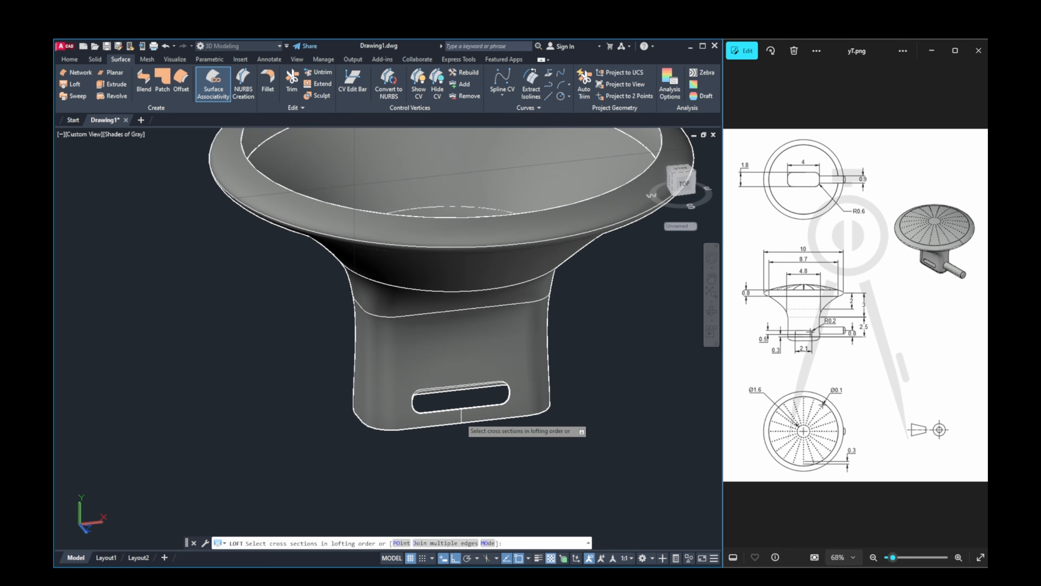
scroll(419, 408, "up", 5)
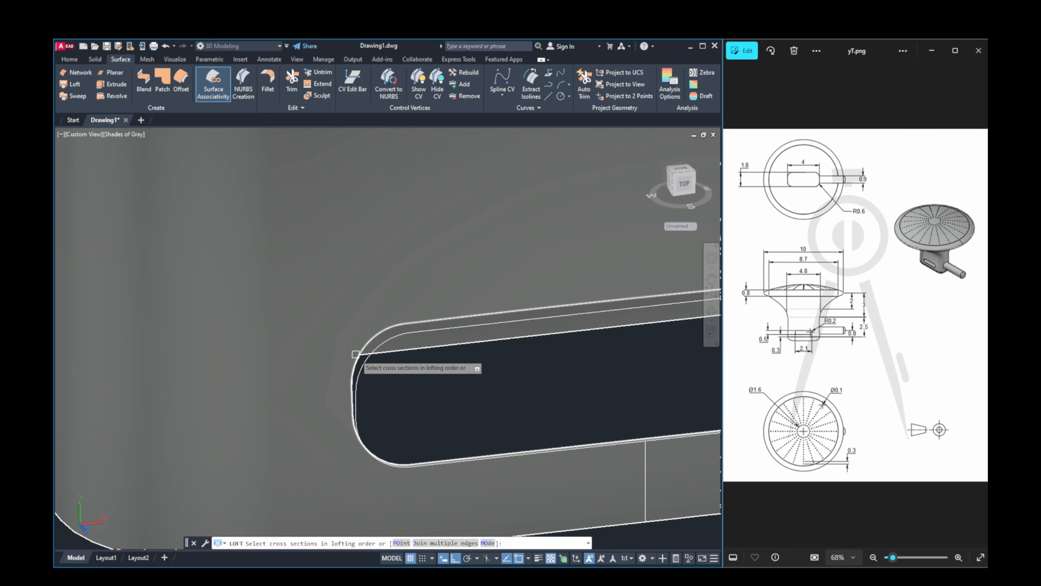
left_click(355, 354)
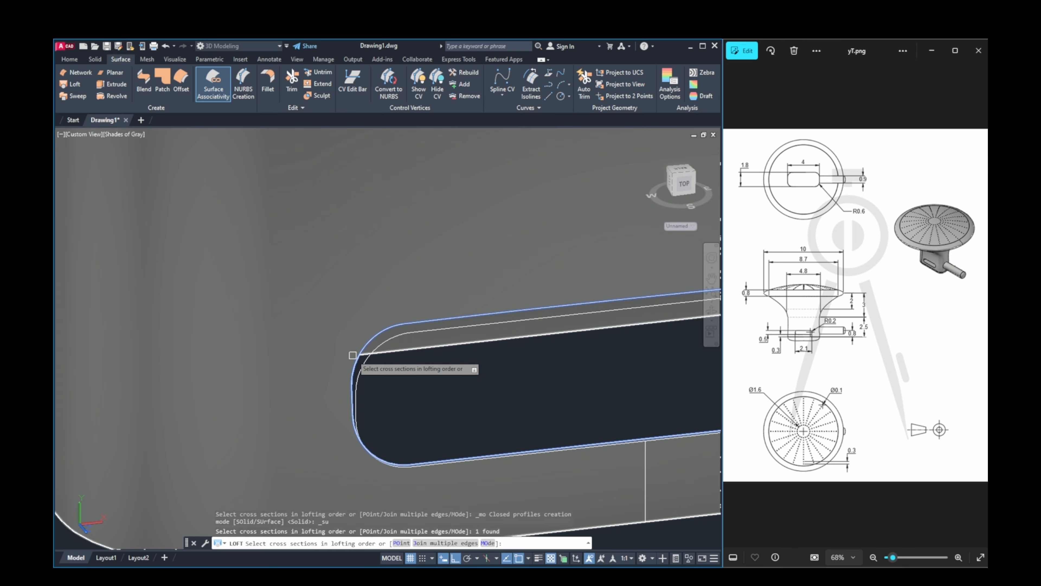
key("Return")
middle_click_drag(353, 355, 361, 334, "shift")
left_click(379, 361)
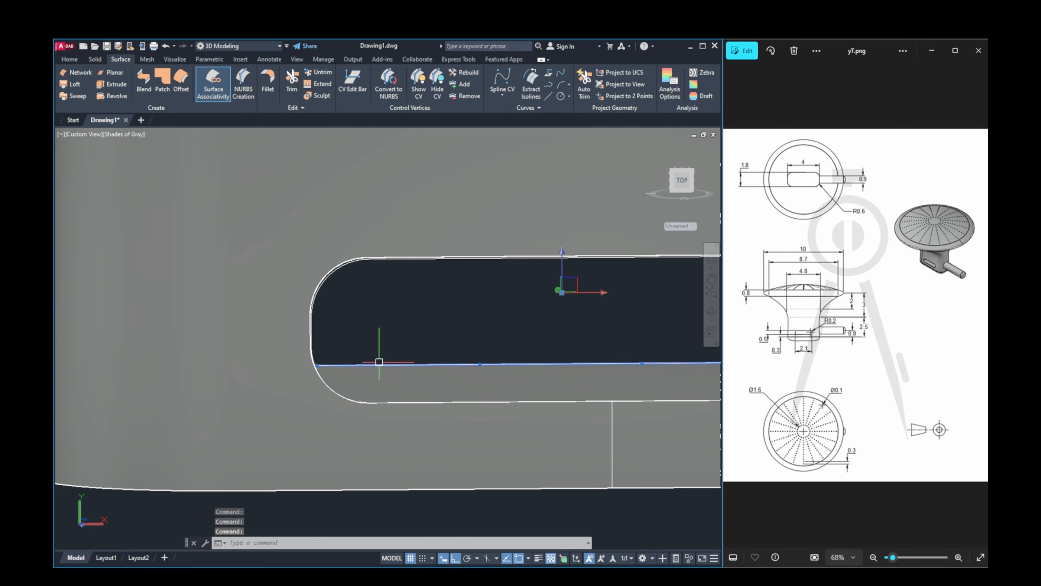
key("Escape")
Step: Loft a surface between the front and opposite slot outlines through the neck, using cross sections only
left_click(71, 84)
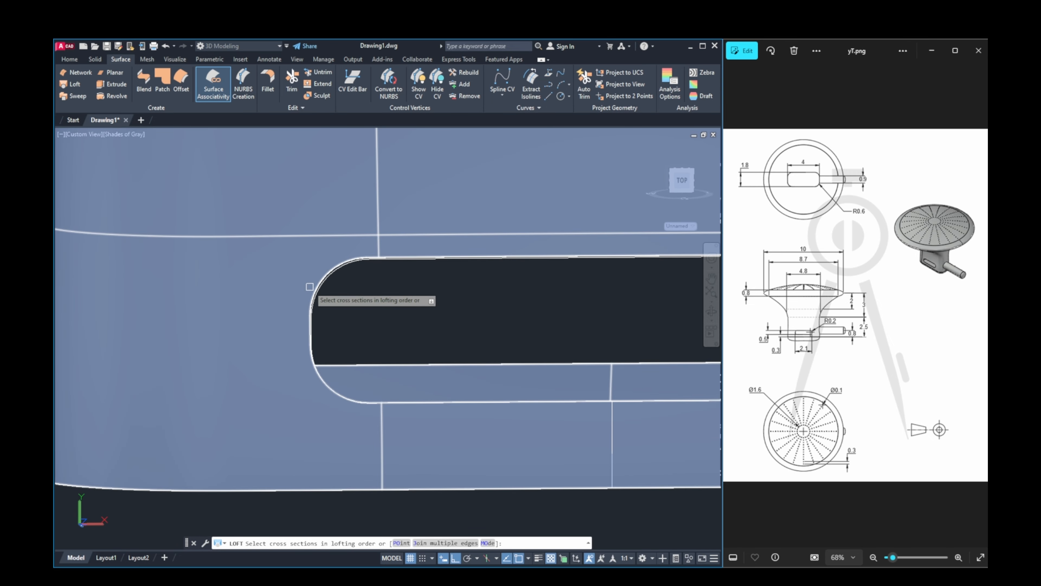
middle_click_drag(309, 286, 356, 328, "shift")
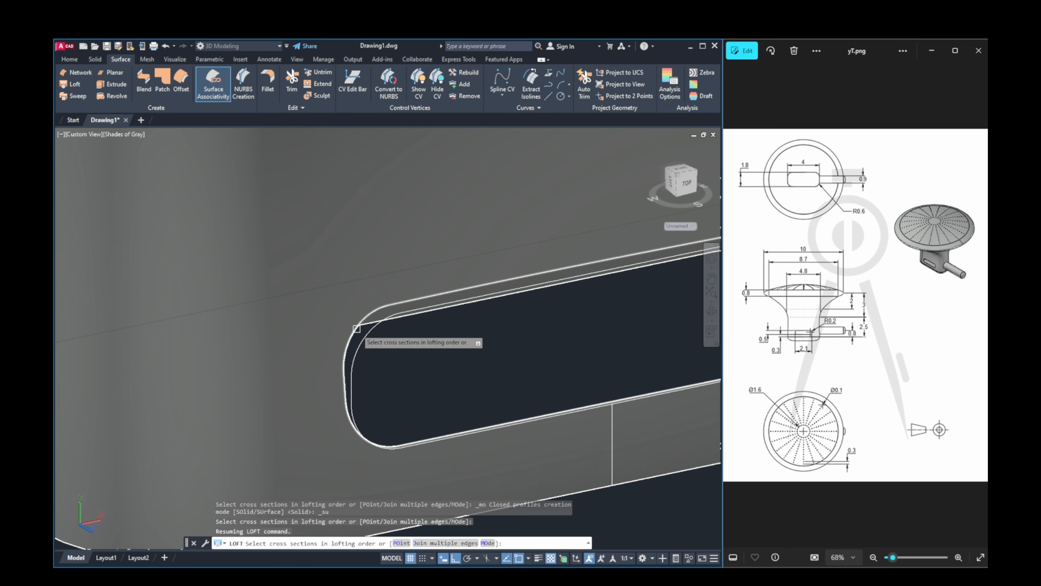
left_click(356, 329)
middle_click_drag(421, 363, 367, 296, "shift")
left_click(375, 278)
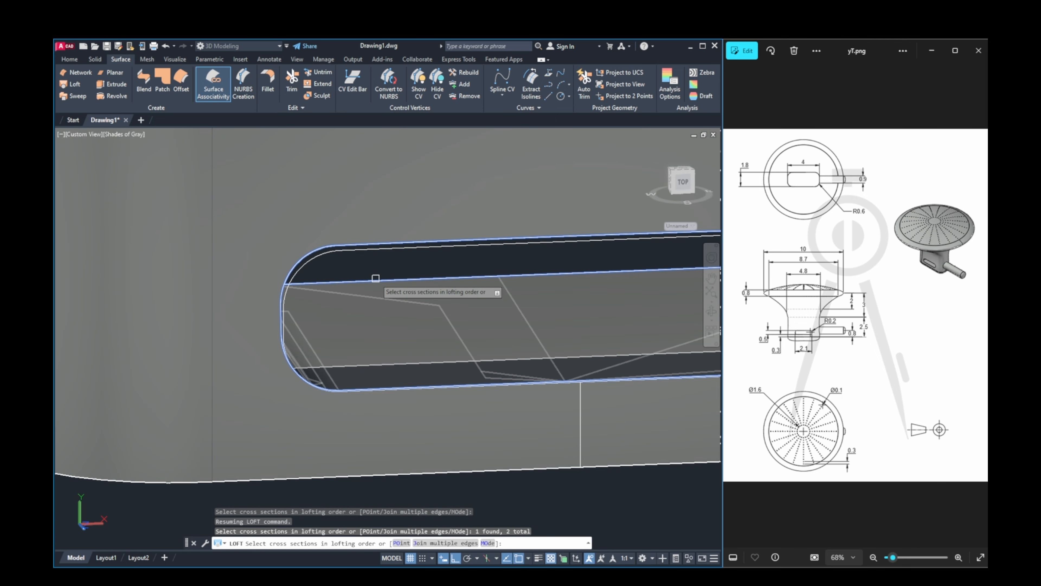
scroll(385, 296, "down", 3)
key("Return")
key("Return")
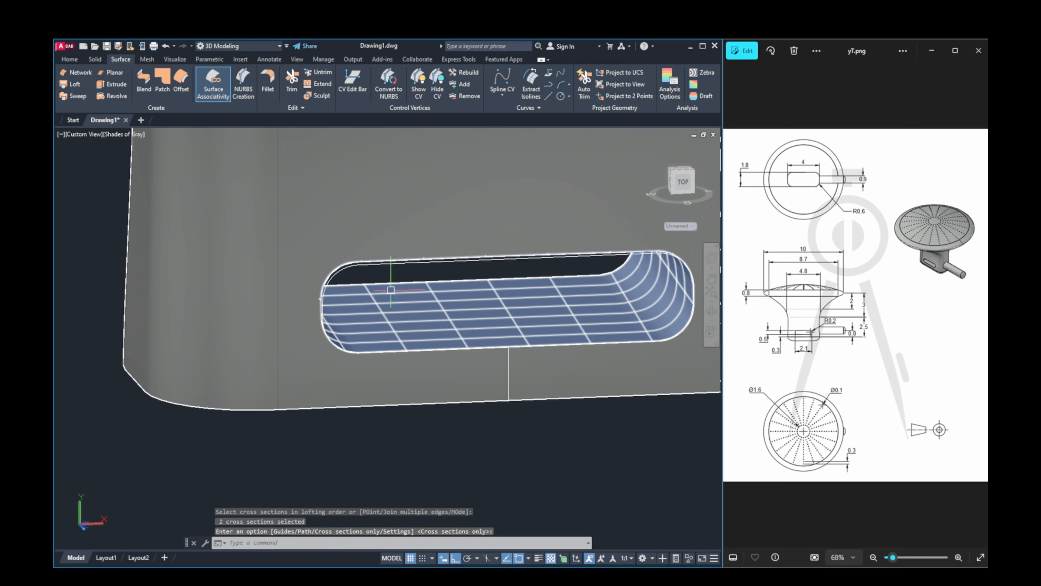
middle_click_drag(389, 299, 504, 250, "shift")
scroll(455, 289, "down", 2)
scroll(498, 270, "down", 4)
right_click(505, 251)
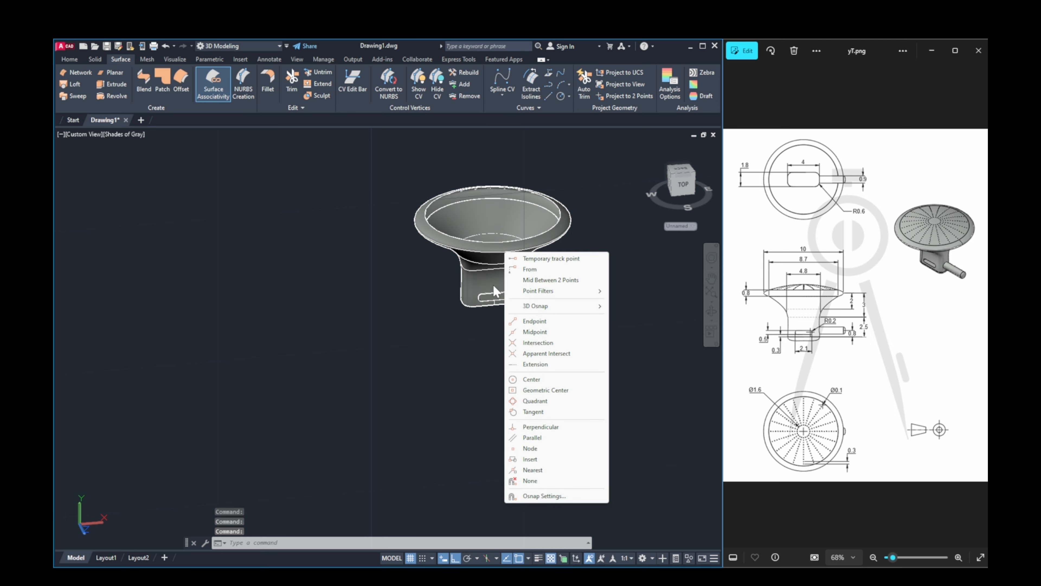
key("Escape")
left_click(353, 315)
key("Escape")
Step: Patch the circular opening on top of the flared head from its surface edge, using G1 continuity
middle_click_drag(402, 270, 363, 351)
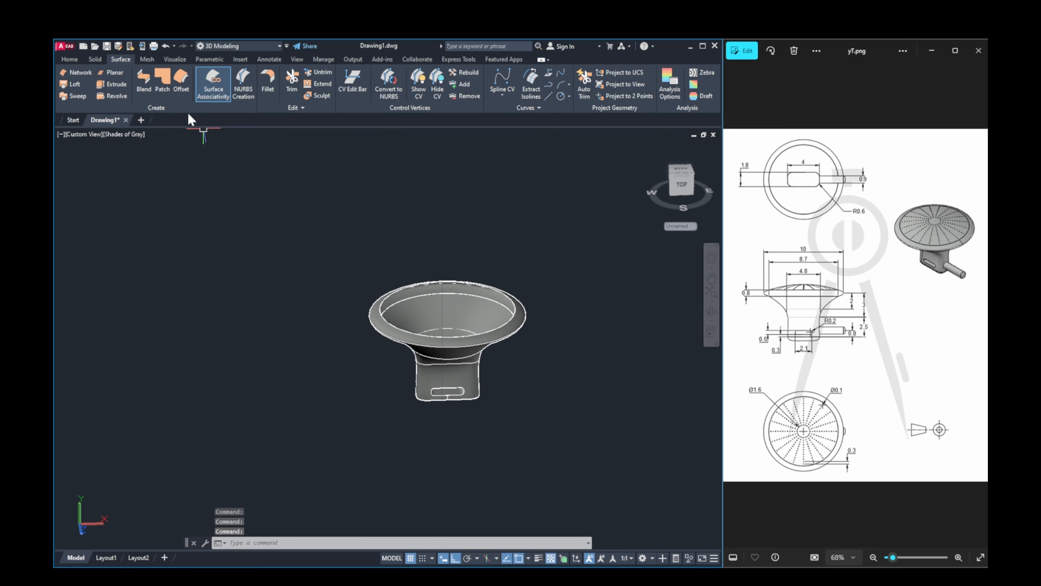
left_click(162, 82)
scroll(383, 304, "up", 3)
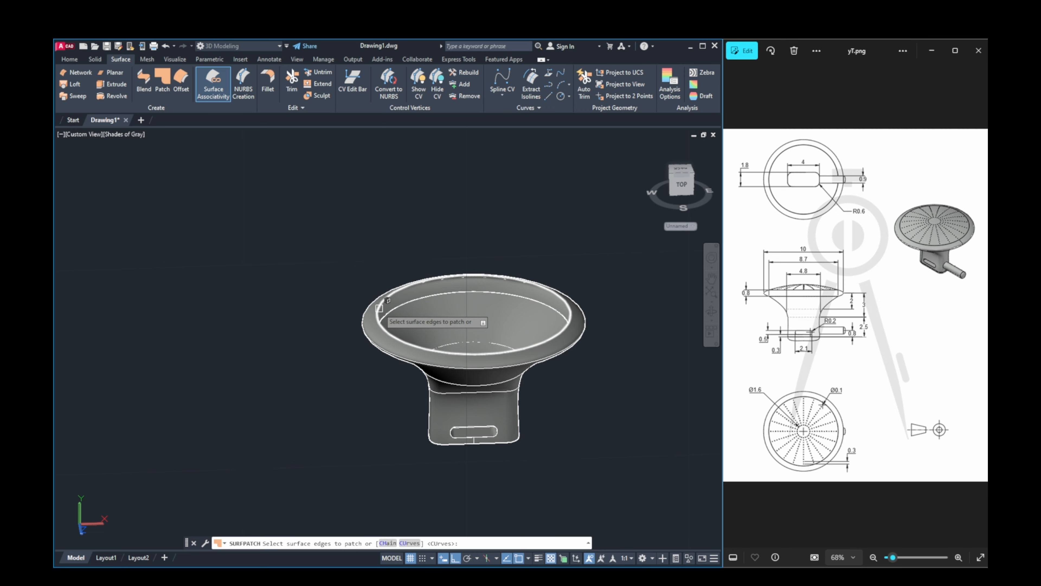
left_click(379, 308)
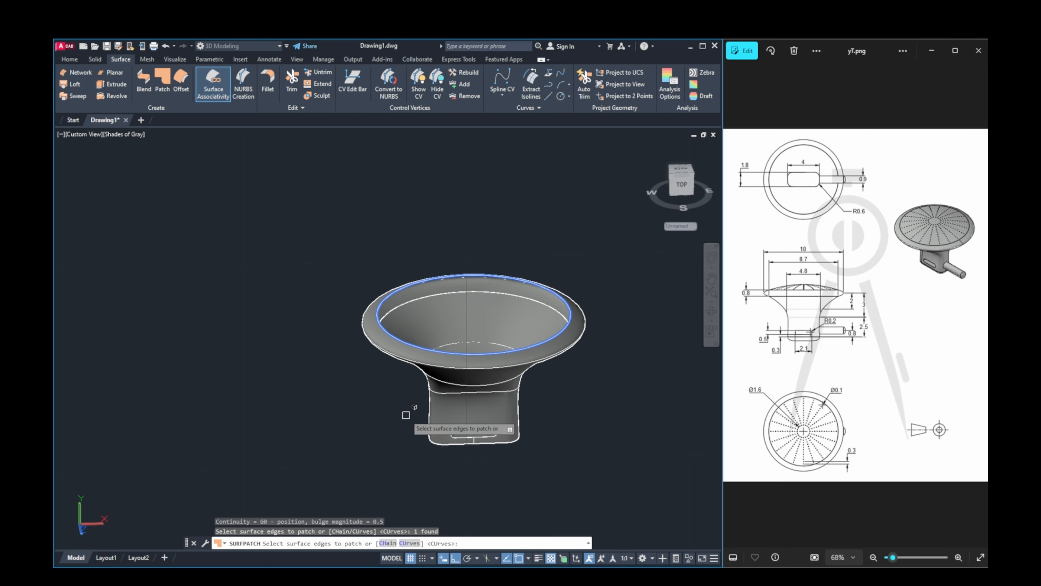
key("Return")
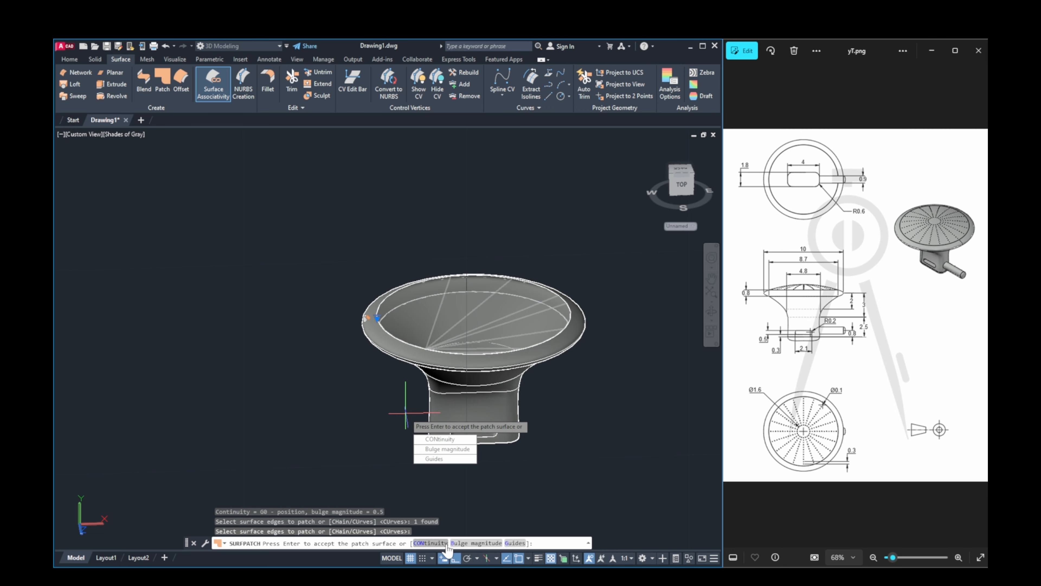
left_click(429, 543)
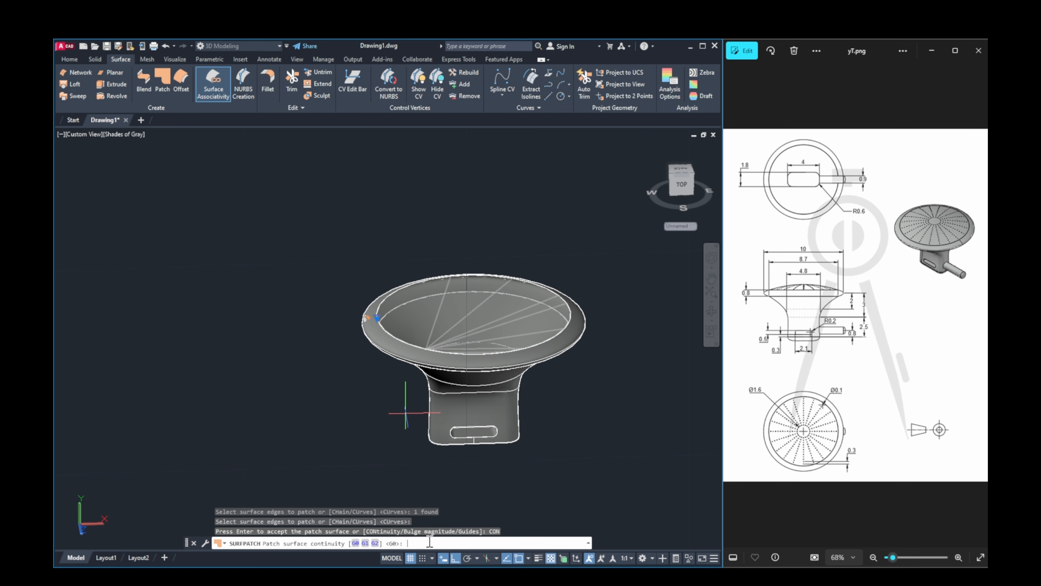
left_click(365, 543)
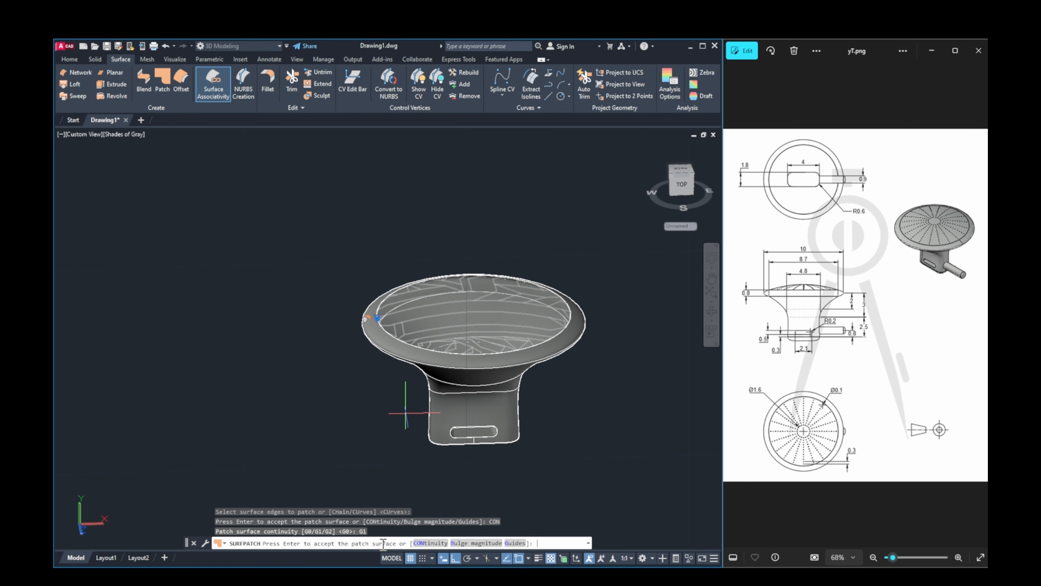
key("Return")
key("Return")
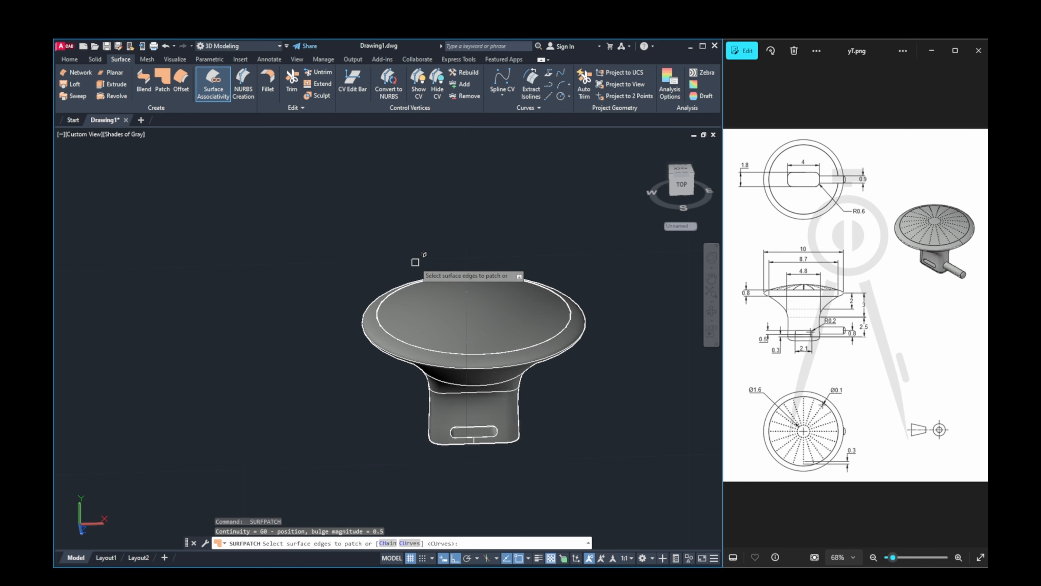
key("Return")
key("Return")
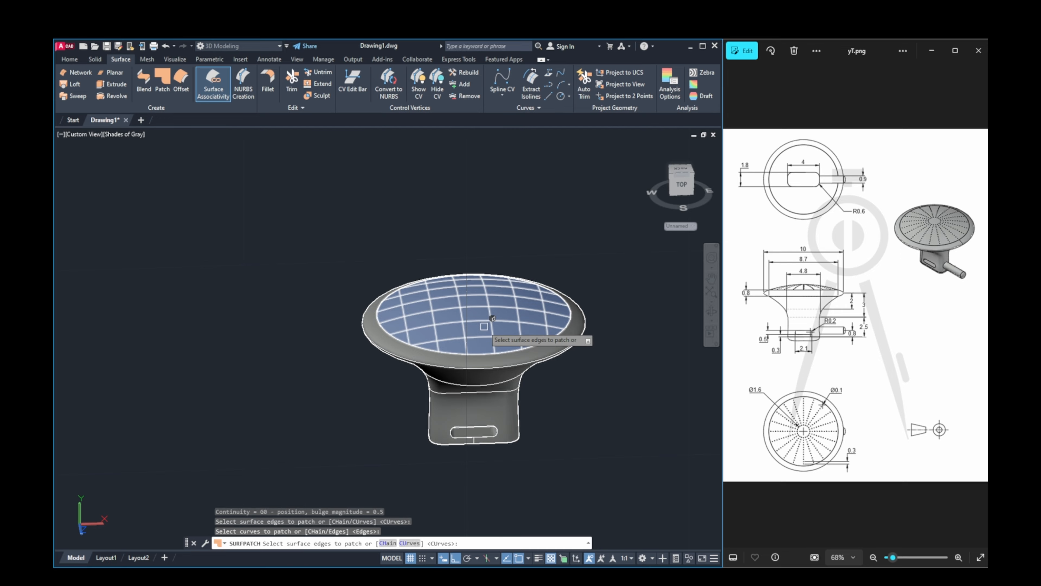
key("Escape")
middle_click_drag(478, 337, 438, 415, "shift")
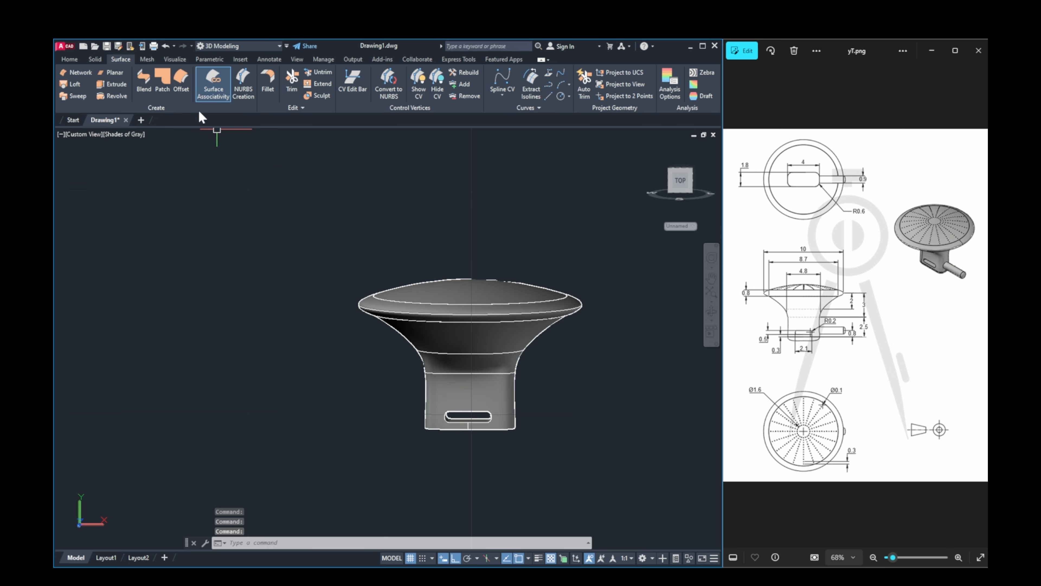
left_click(172, 84)
scroll(489, 437, "up", 4)
middle_click_drag(489, 437, 436, 393, "shift")
left_click(390, 387)
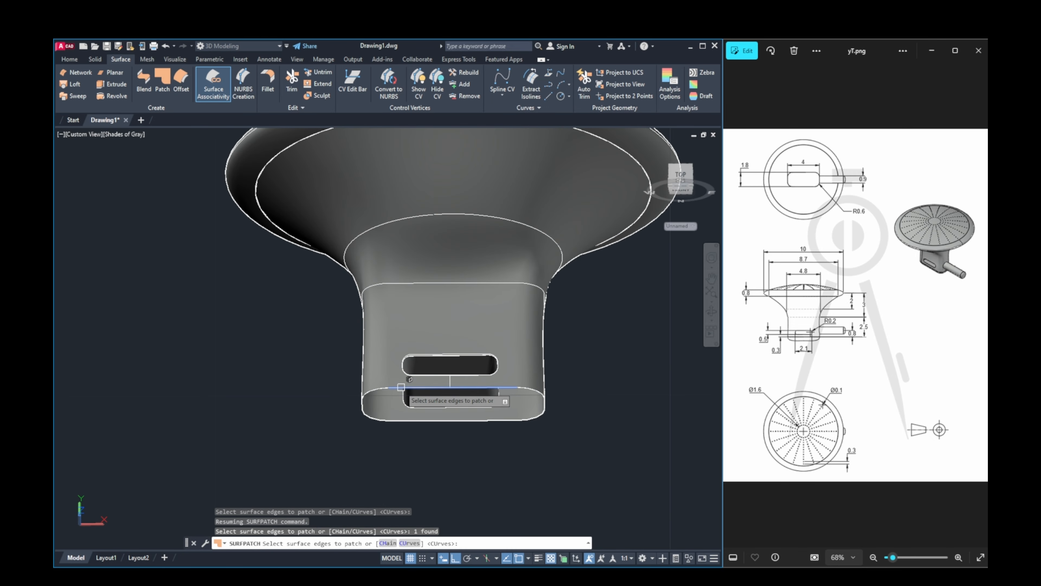
left_click(531, 395)
left_click(542, 406)
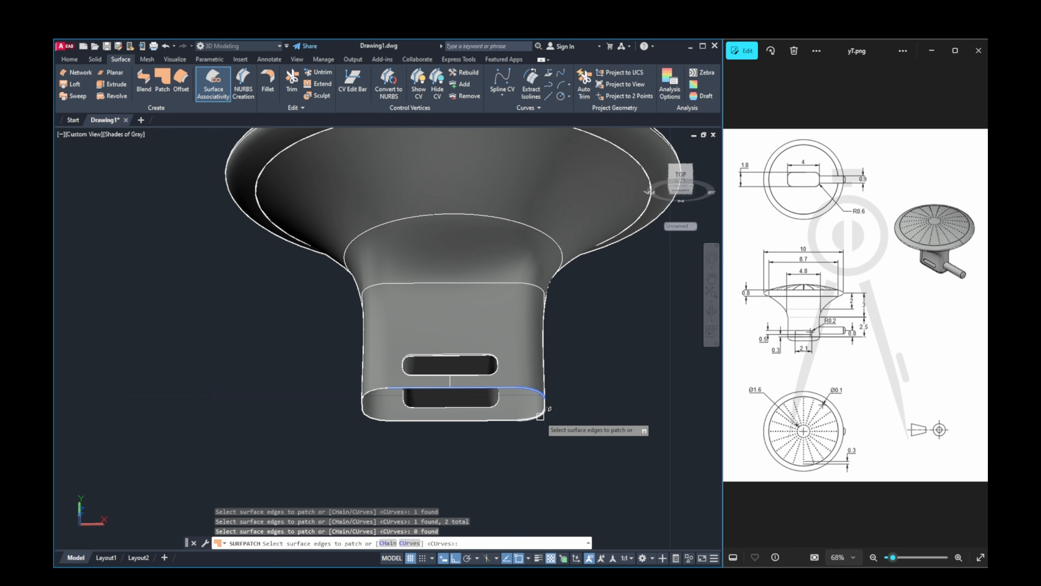
key("Escape")
key("Escape")
Step: Patch the rounded rectangular opening at the neck's bottom from its complete surface edge, using G1 continuity
left_click(516, 386)
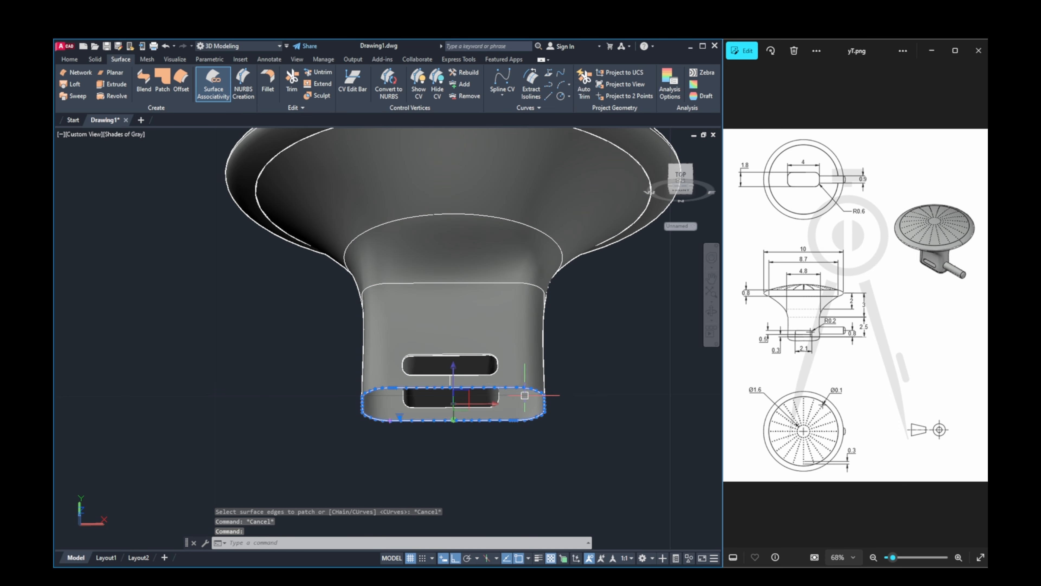
left_click(162, 83)
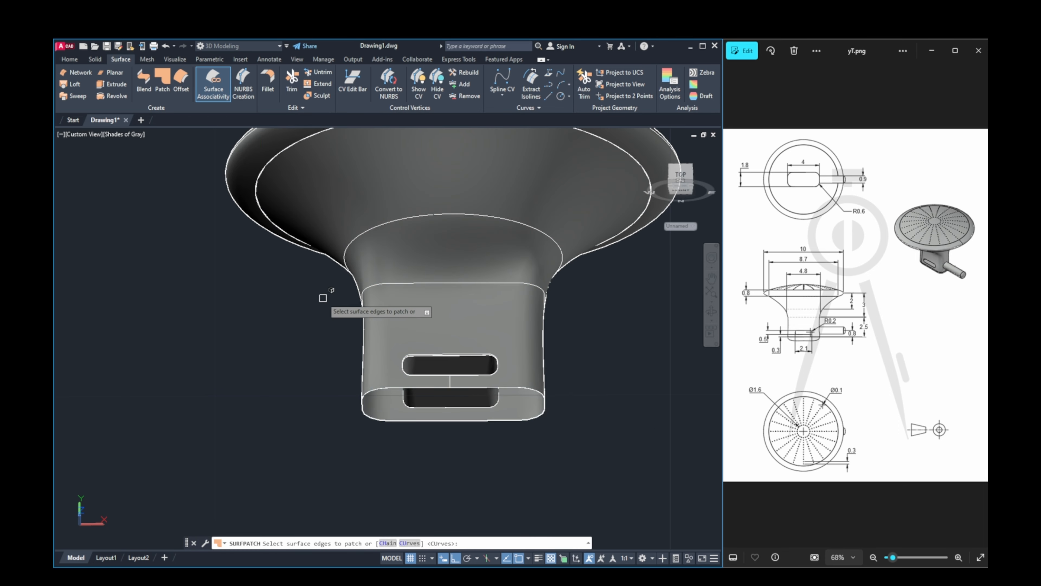
key("Return")
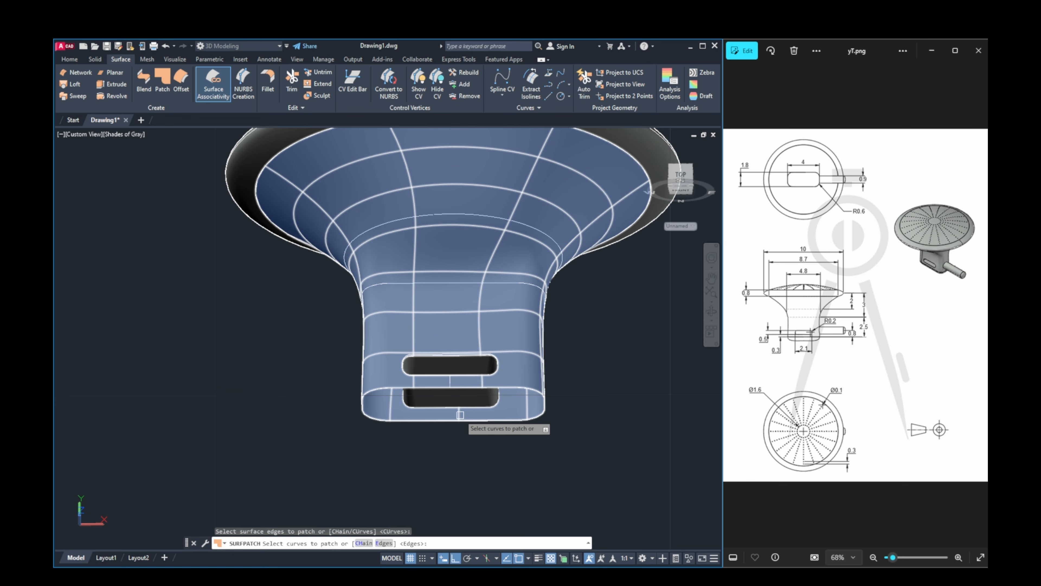
key("Return")
left_click(496, 390)
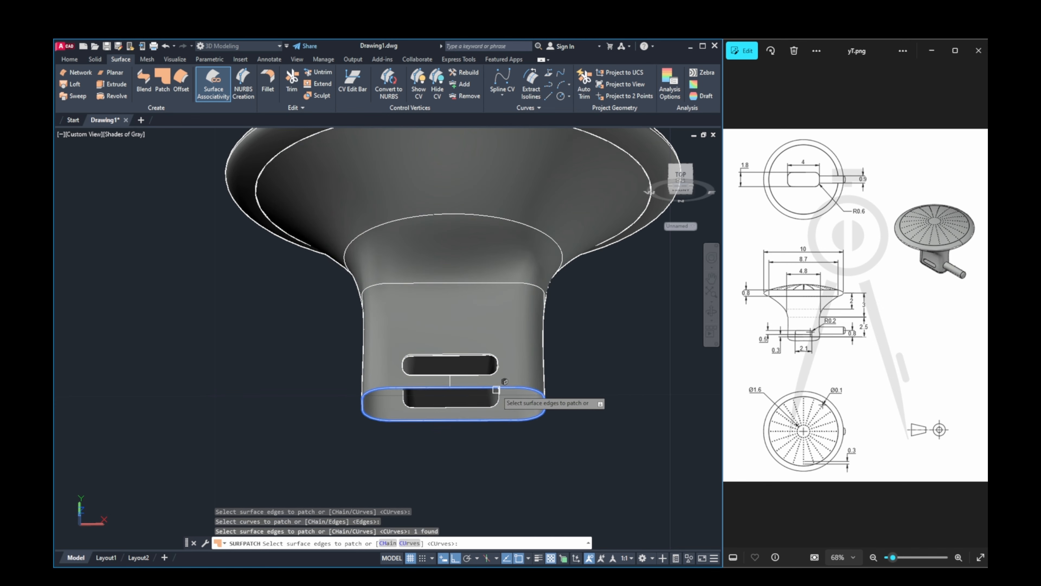
key("Return")
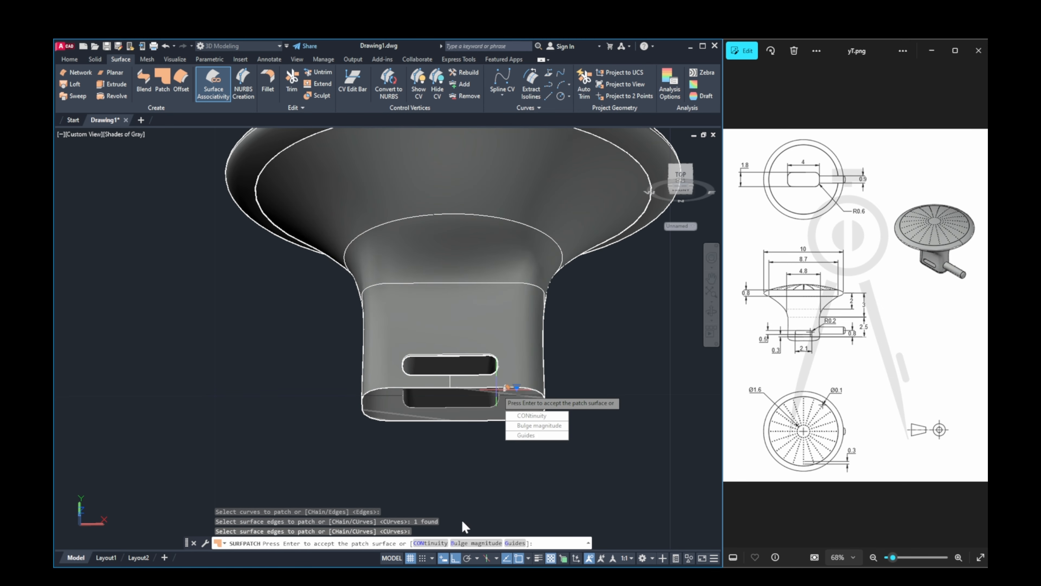
left_click(440, 543)
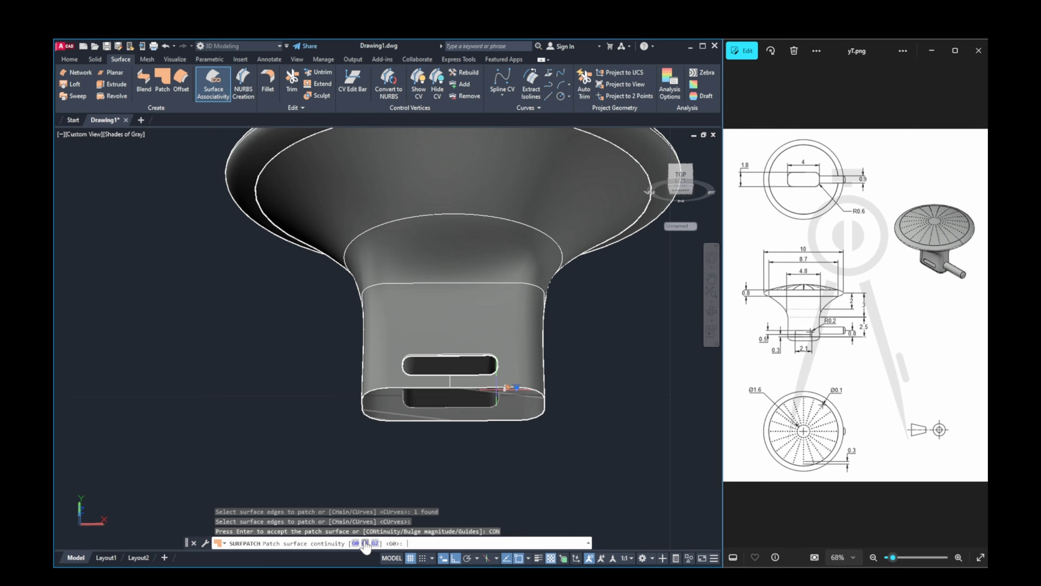
key("Return")
key("Return")
key("Return")
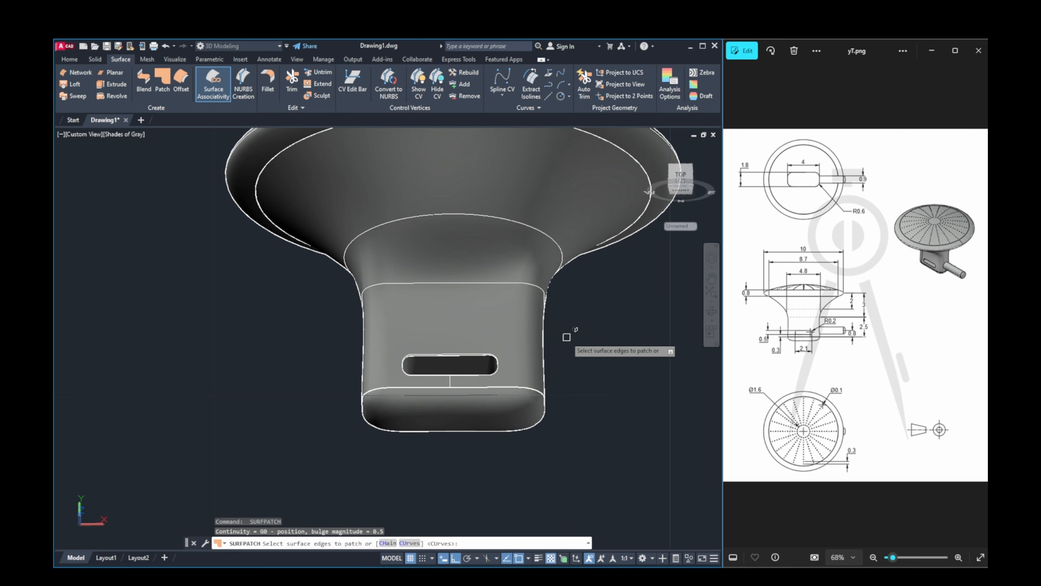
middle_click_drag(566, 337, 587, 350, "shift")
key("Escape")
key("Escape")
scroll(558, 329, "down", 3)
right_click(557, 325)
left_click(582, 331)
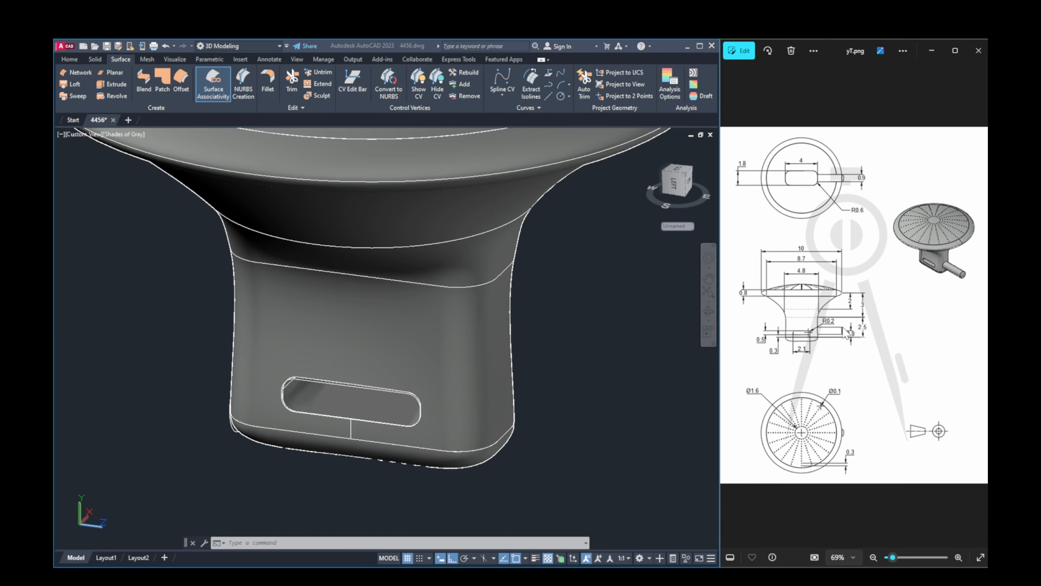
Step: Set the view to the right side of the part and switch from perspective to parallel projection
scroll(844, 334, "up", 3)
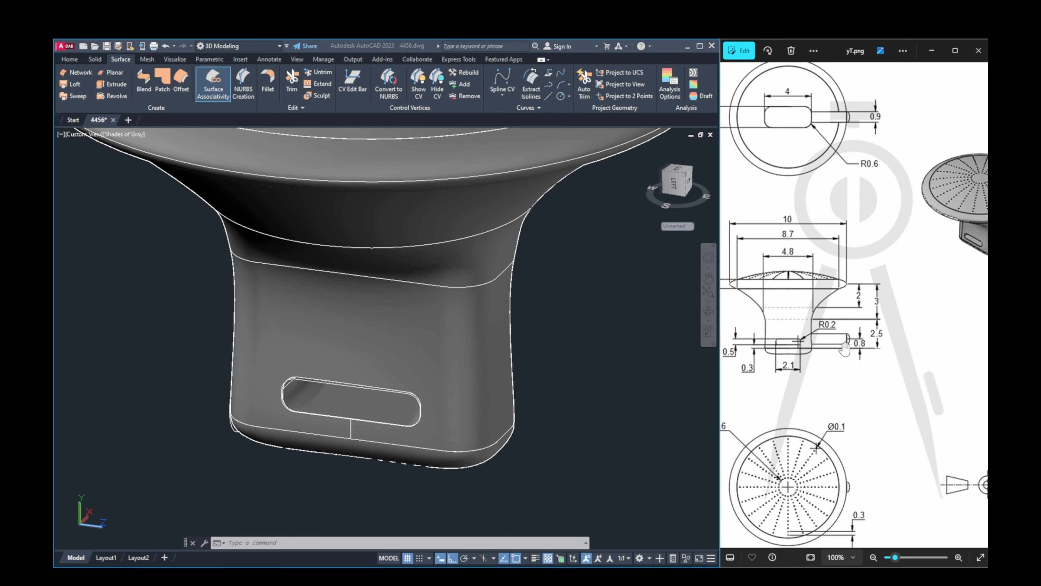
scroll(528, 341, "down", 5)
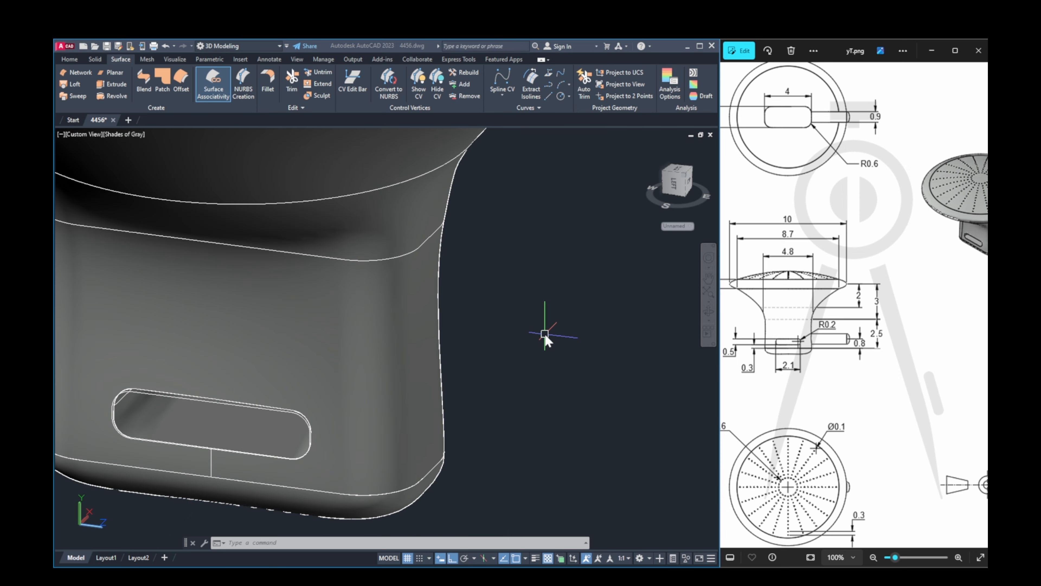
middle_click_drag(538, 313, 508, 343, "shift")
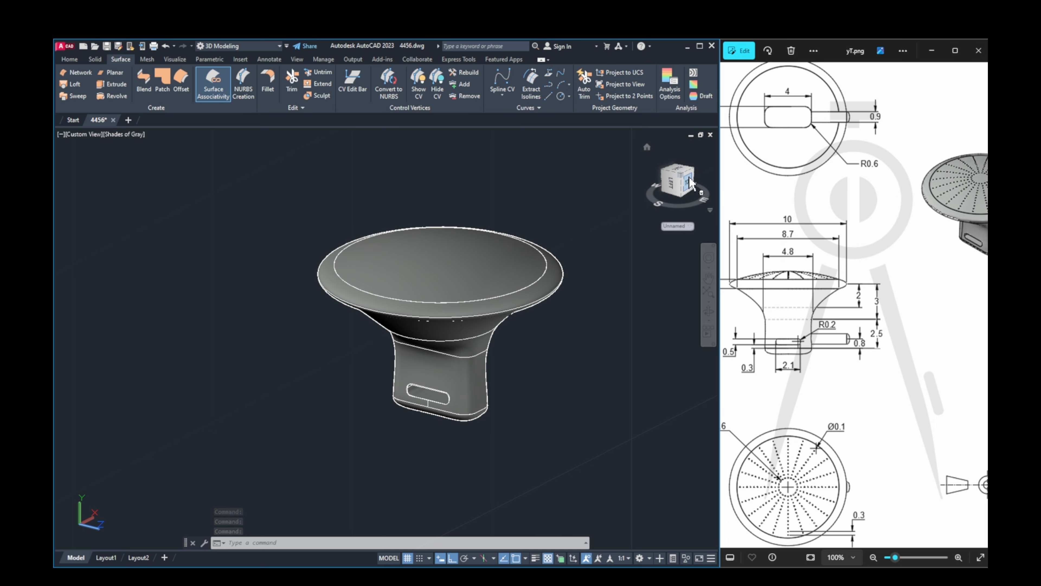
left_click(649, 147)
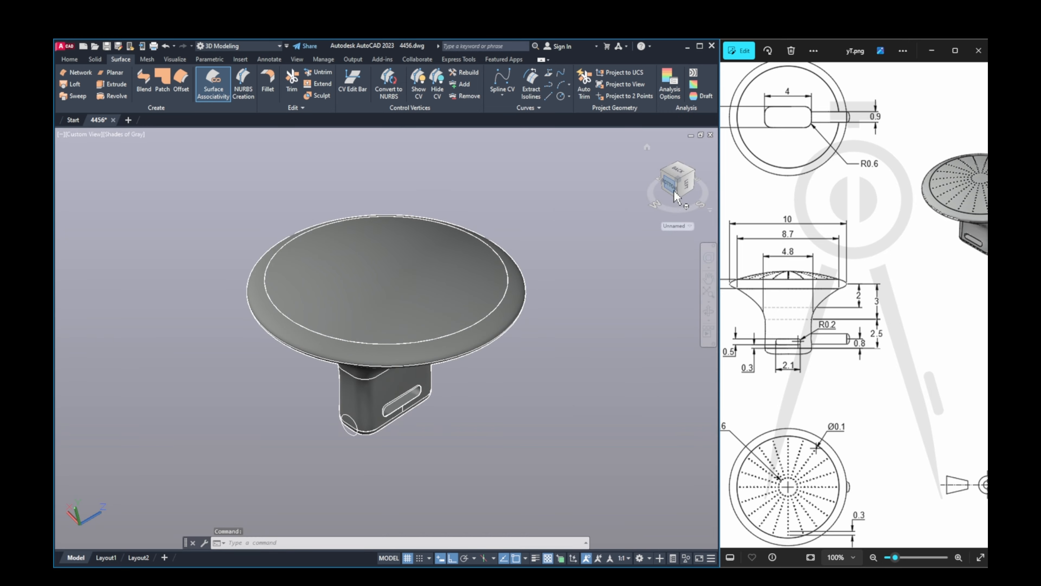
middle_click_drag(676, 233, 428, 242, "shift")
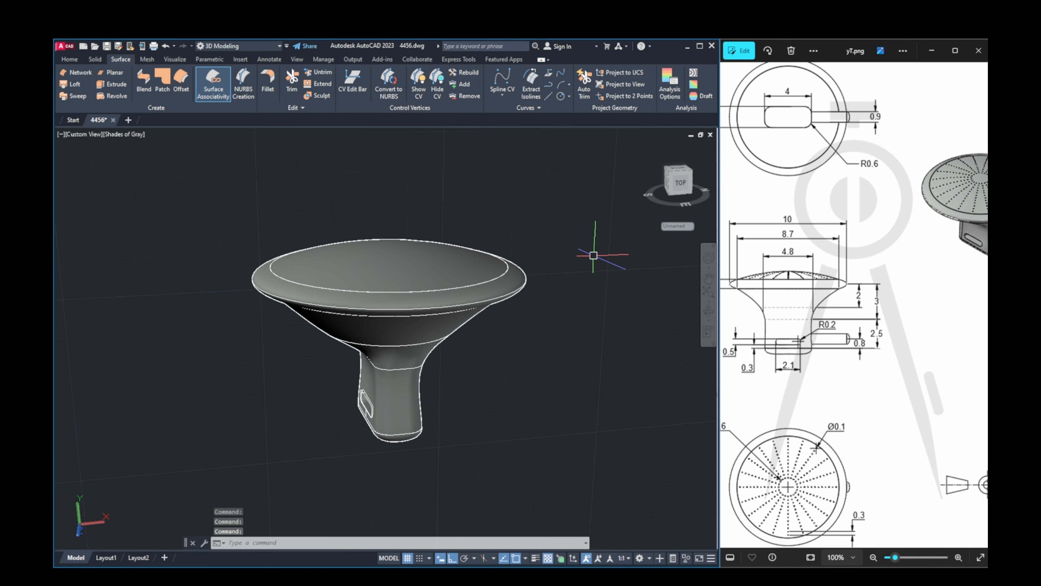
middle_click_drag(594, 255, 435, 251, "shift")
middle_click_drag(626, 251, 579, 254, "shift")
middle_click_drag(660, 216, 695, 216, "shift")
left_click(674, 186)
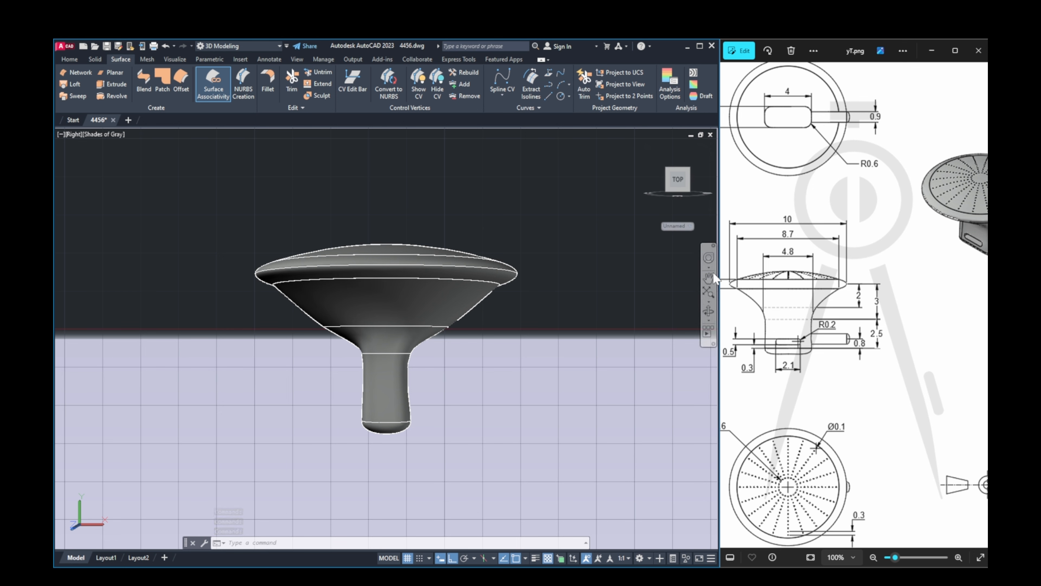
left_click(711, 211)
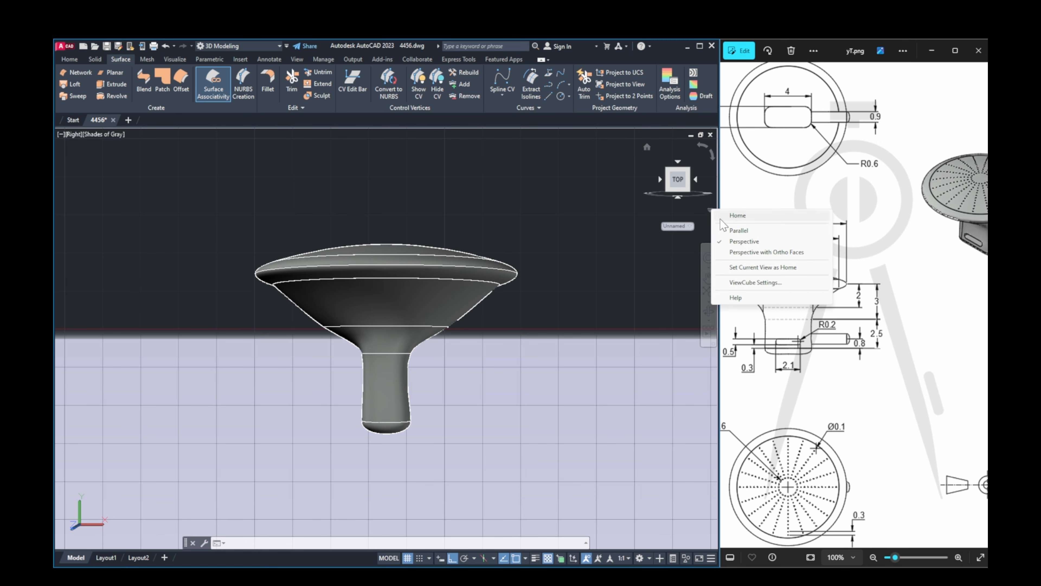
left_click(738, 230)
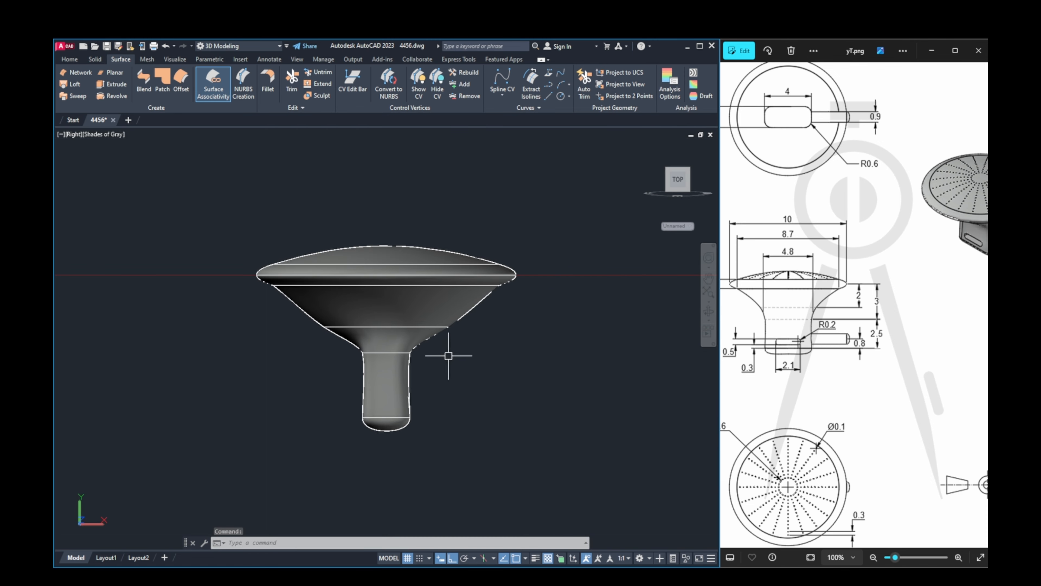
Step: Draw a circle of radius 0.8 centred on the neck's lower edge line in the right side view
middle_click_drag(449, 356, 478, 349)
key("Escape")
type("c")
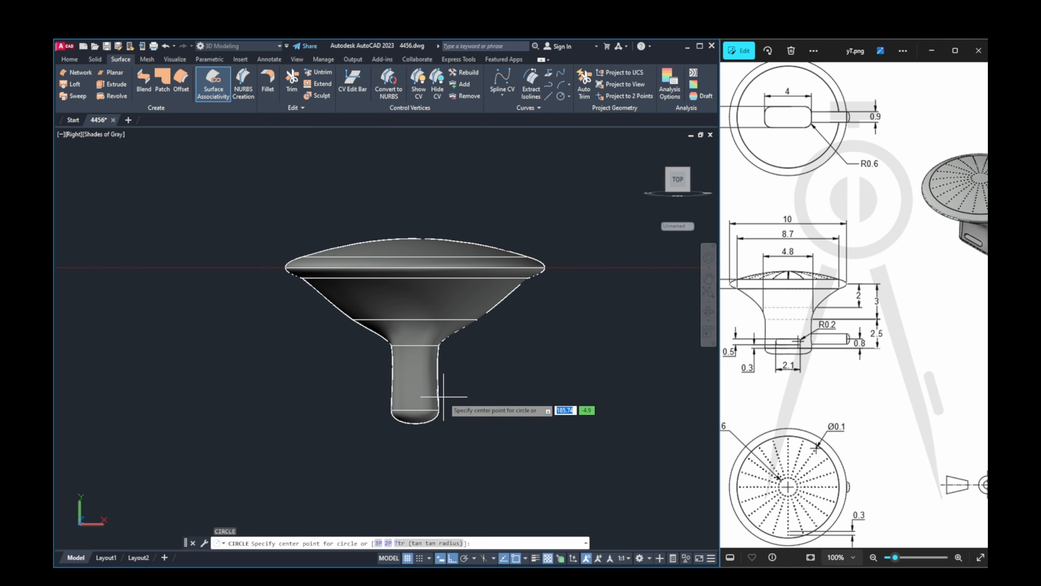
key("Return")
left_click(415, 410)
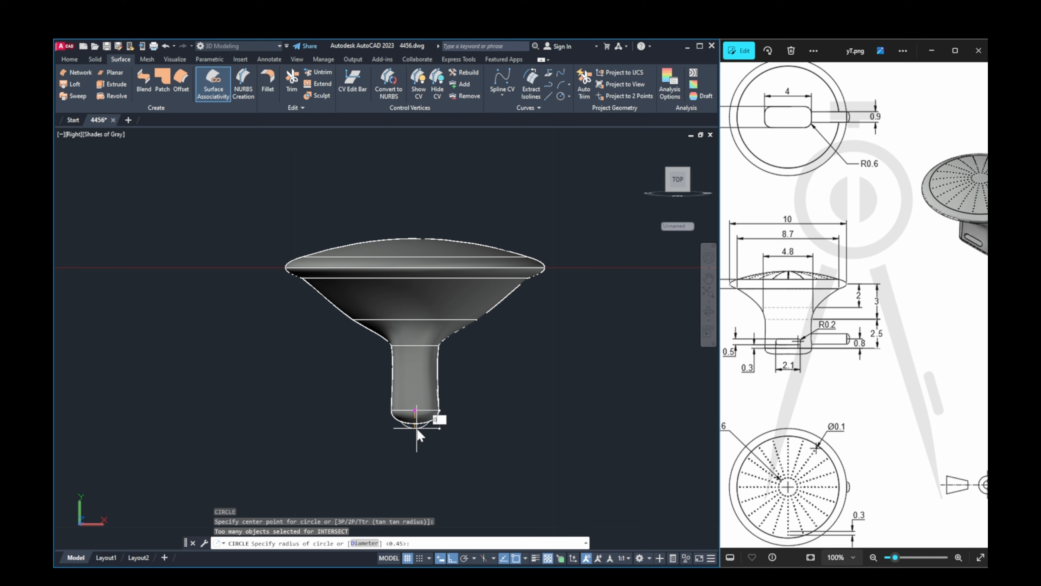
key("Return")
left_click(424, 427)
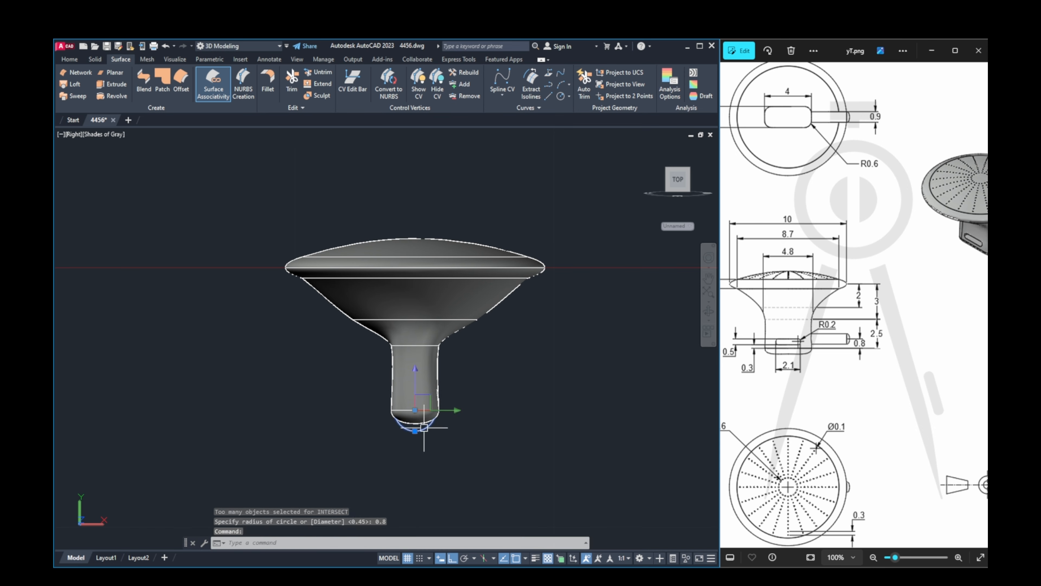
Step: Check the circle's position against the neck in 3D and erase it
mouse_move(423, 411)
middle_mouse_down("shift")
mouse_move(437, 424)
mouse_move(424, 414)
middle_mouse_up("shift")
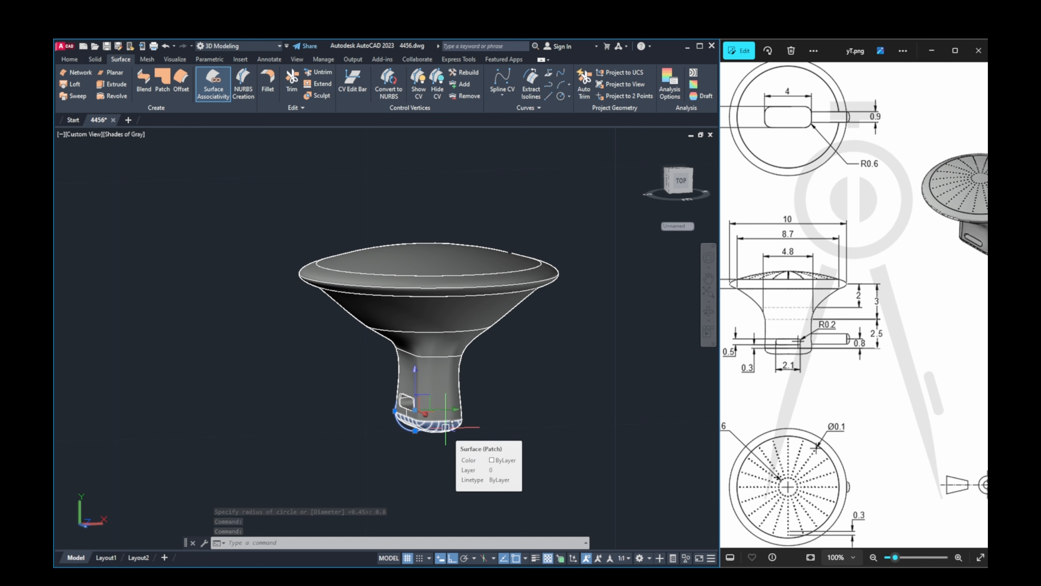
middle_click_drag(445, 426, 454, 438, "shift")
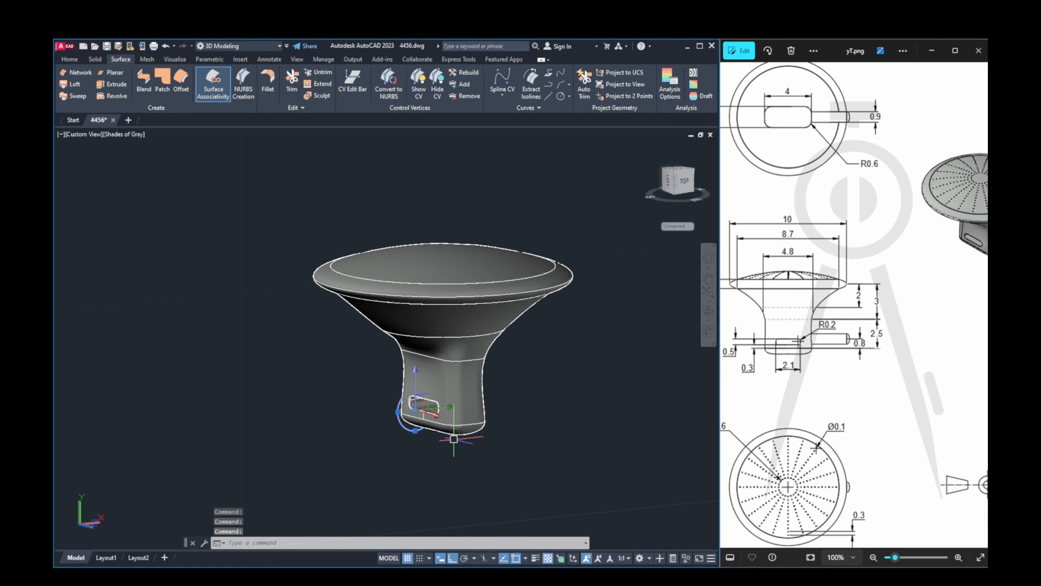
mouse_move(454, 438)
middle_mouse_down("shift")
mouse_move(391, 430)
mouse_move(441, 430)
middle_mouse_up("shift")
middle_click_drag(442, 430, 504, 434, "shift")
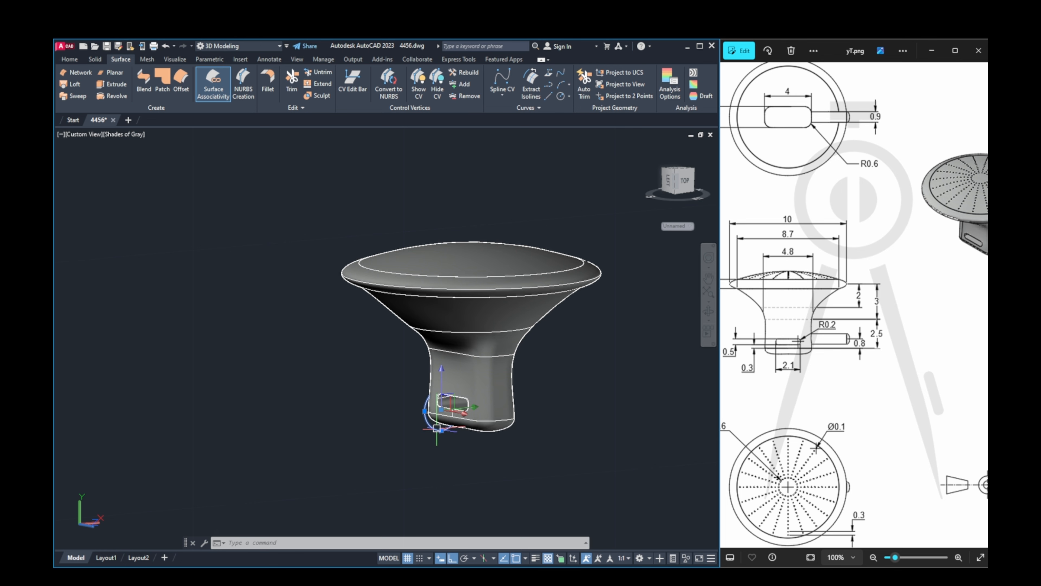
key("Delete")
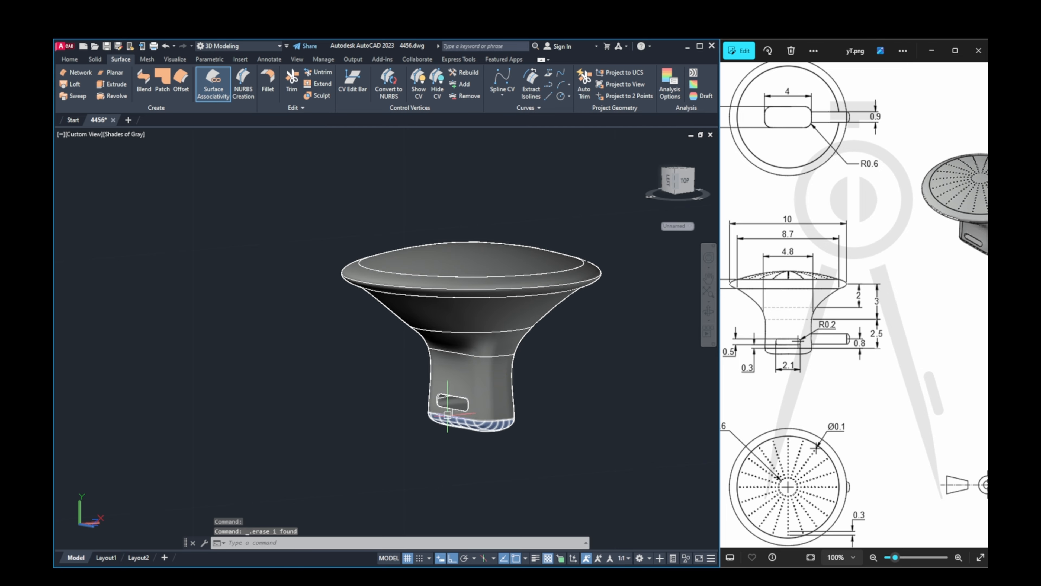
scroll(485, 440, "up", 2)
middle_click_drag(485, 440, 423, 397, "shift")
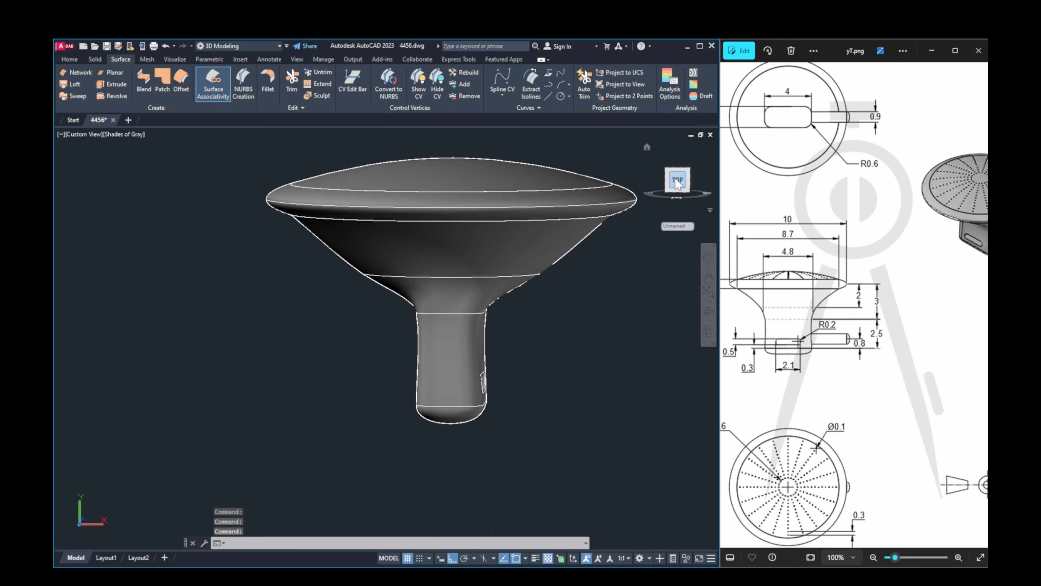
Step: Draw a circle of diameter 0.9 centred on the neck's lower edge line in the right side view
left_click(676, 183)
type("c")
key("Return")
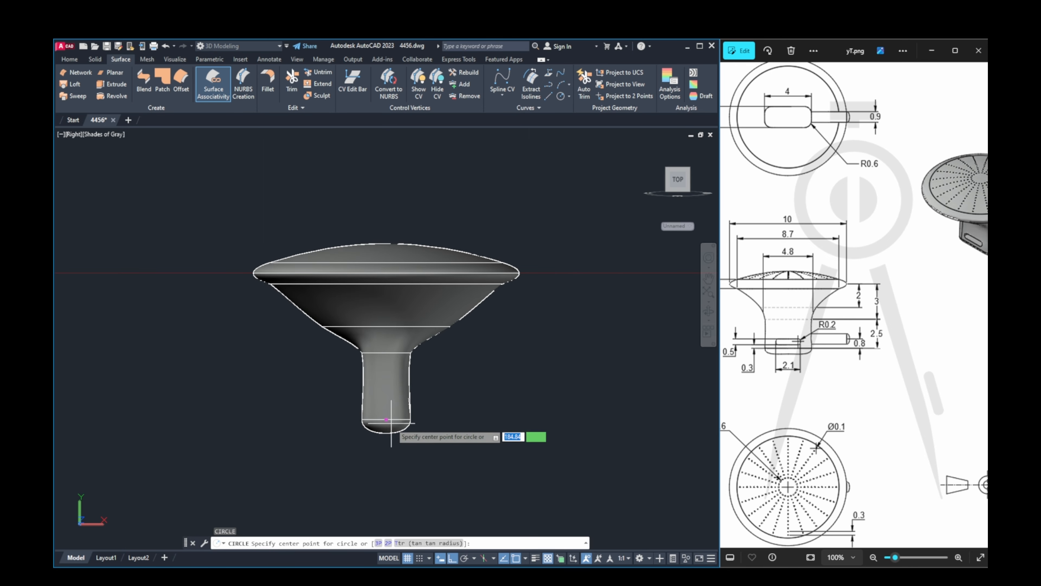
left_click(386, 420)
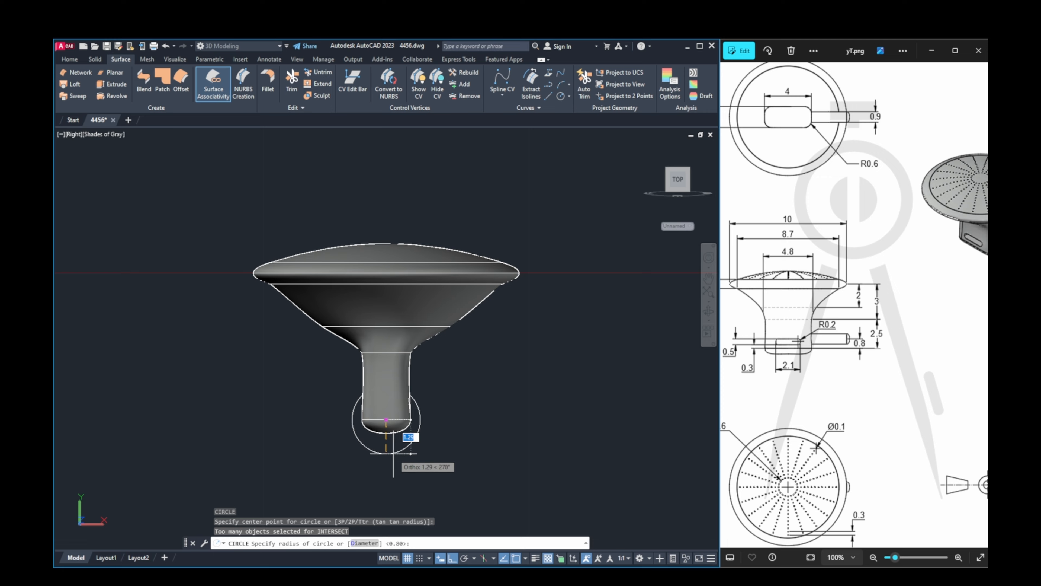
type("d")
key("Return")
type("0.9")
key("Return")
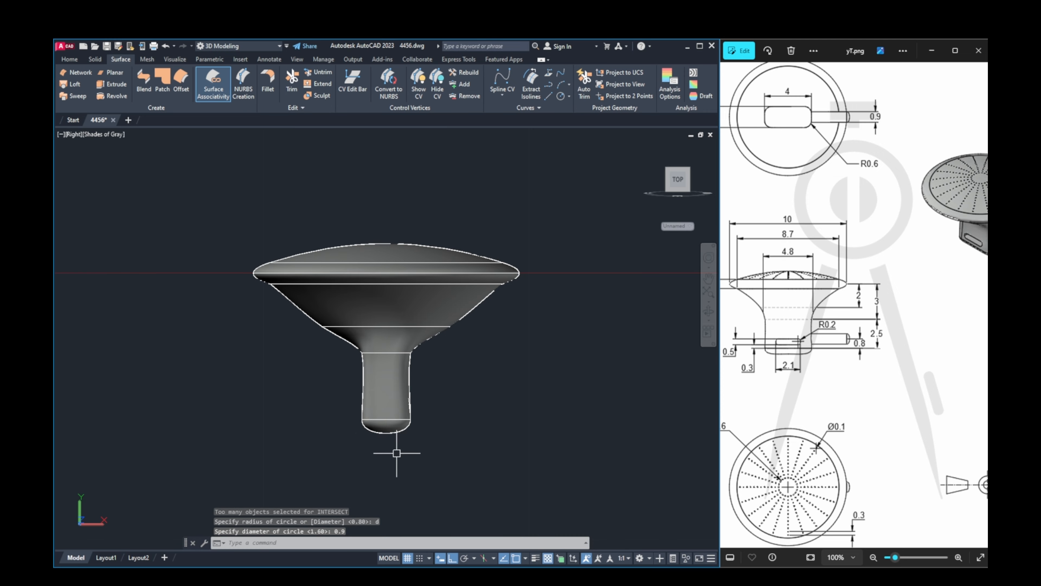
middle_click_drag(396, 453, 340, 426, "shift")
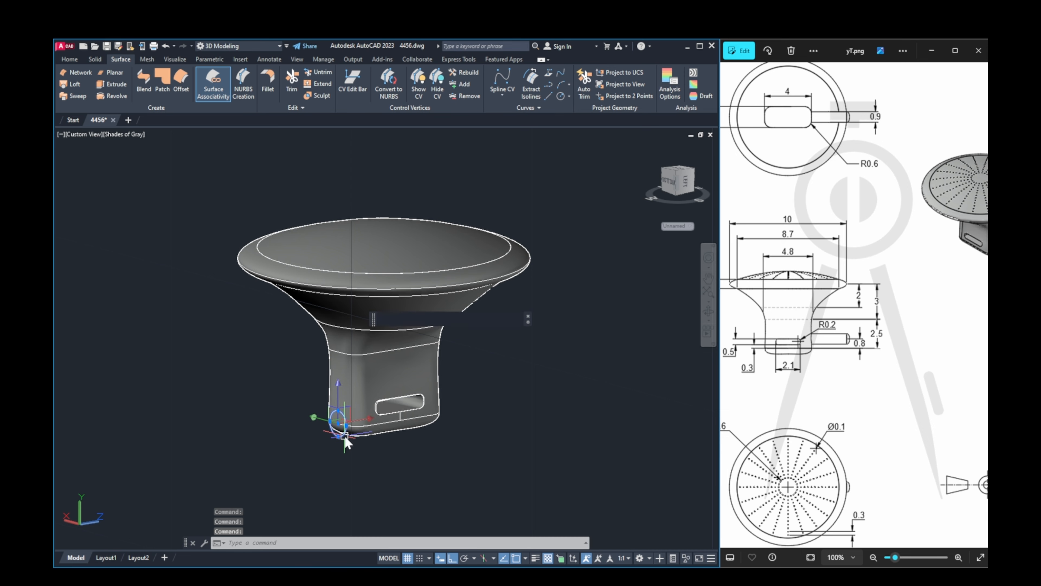
left_click(340, 429)
key("Escape")
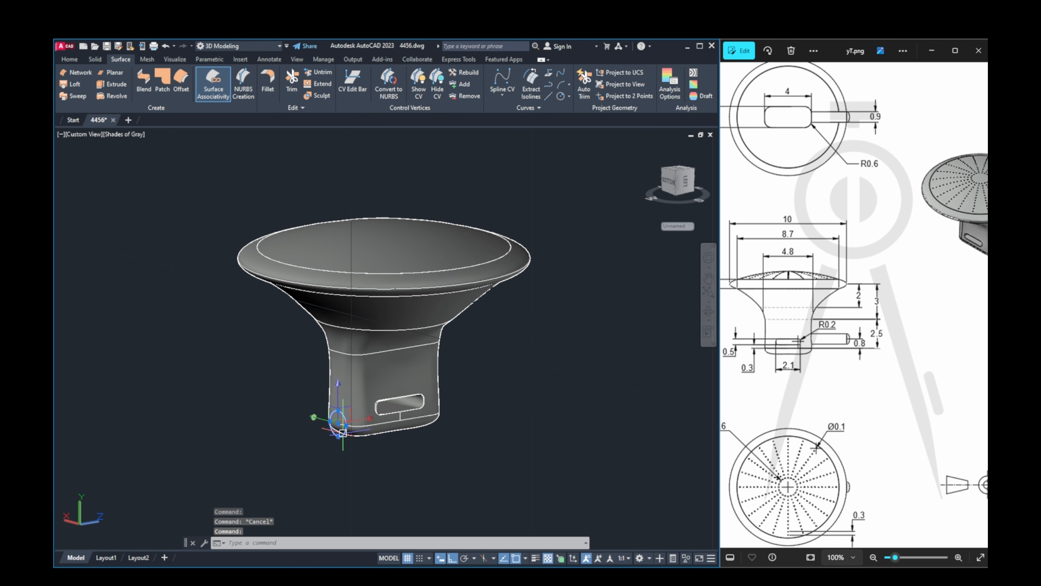
left_click(343, 425)
left_click(338, 422)
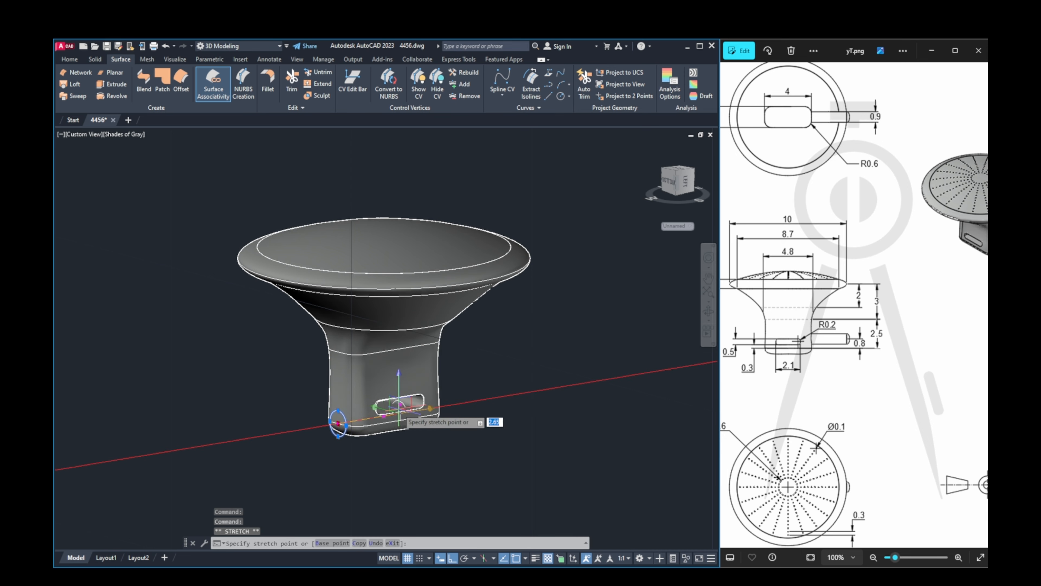
key("Escape")
key("Escape")
mouse_move(441, 444)
middle_mouse_down()
mouse_move(453, 442)
mouse_move(429, 443)
middle_mouse_up()
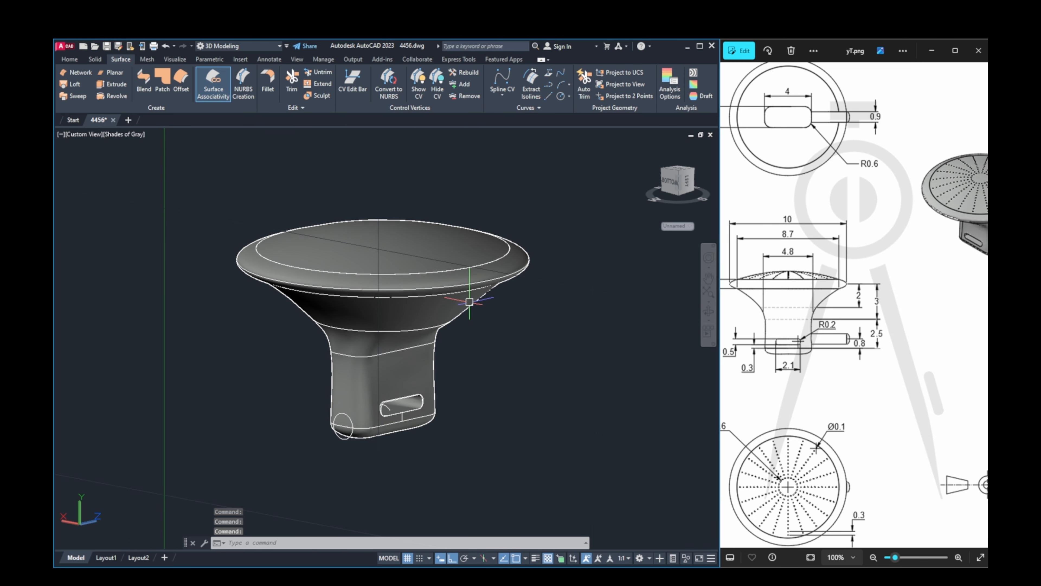
Step: Set the view to the front of the part, square to the slotted side of the neck
left_click(670, 184)
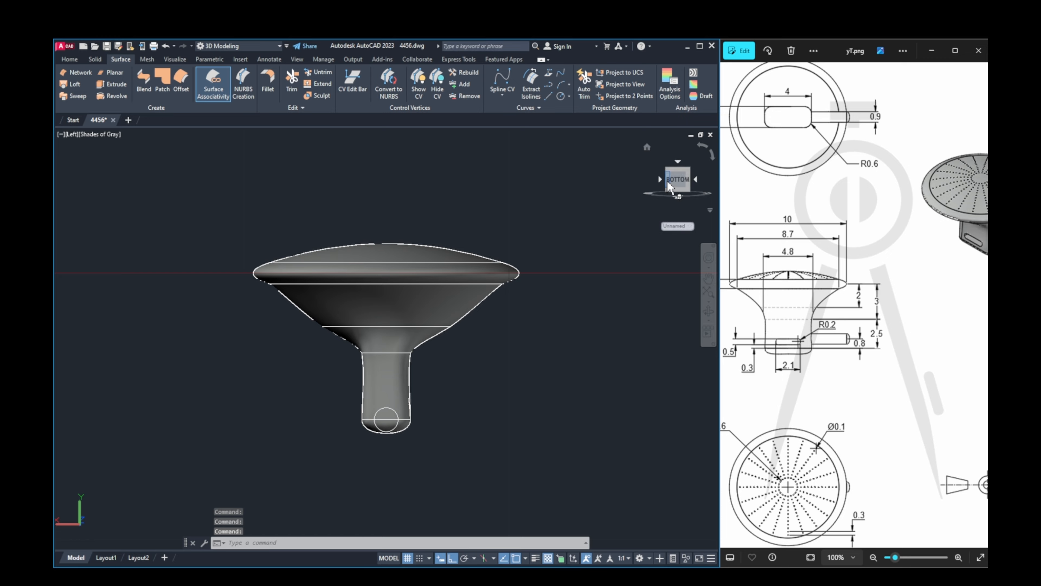
middle_click_drag(523, 295, 396, 319, "shift")
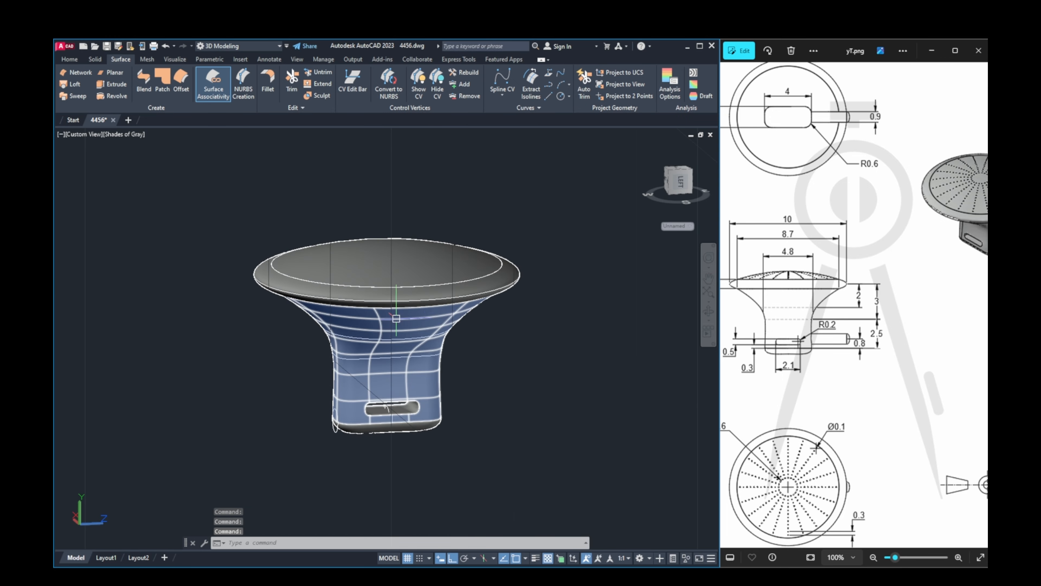
left_click(679, 195)
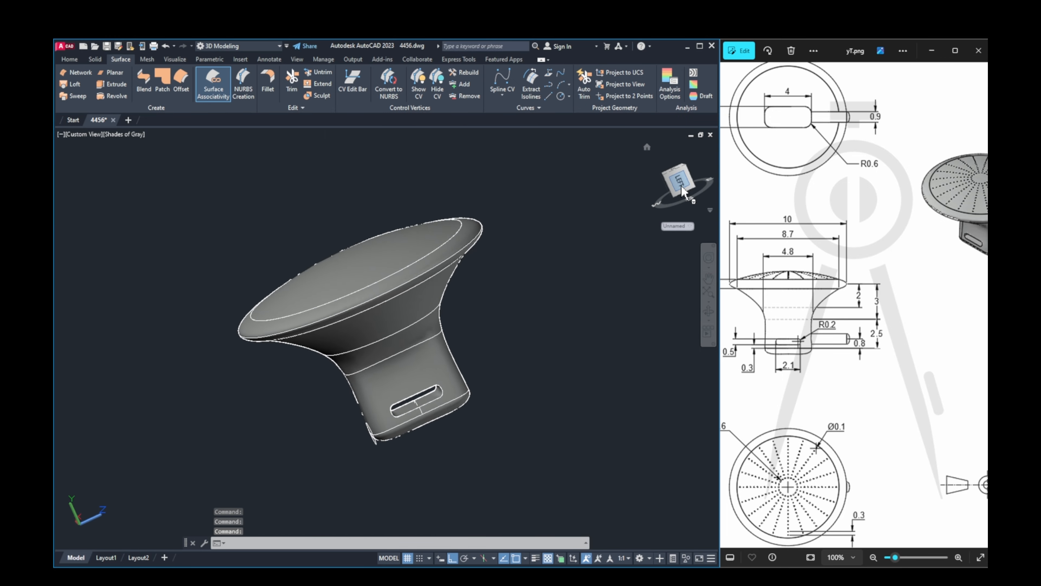
middle_click_drag(526, 251, 556, 272)
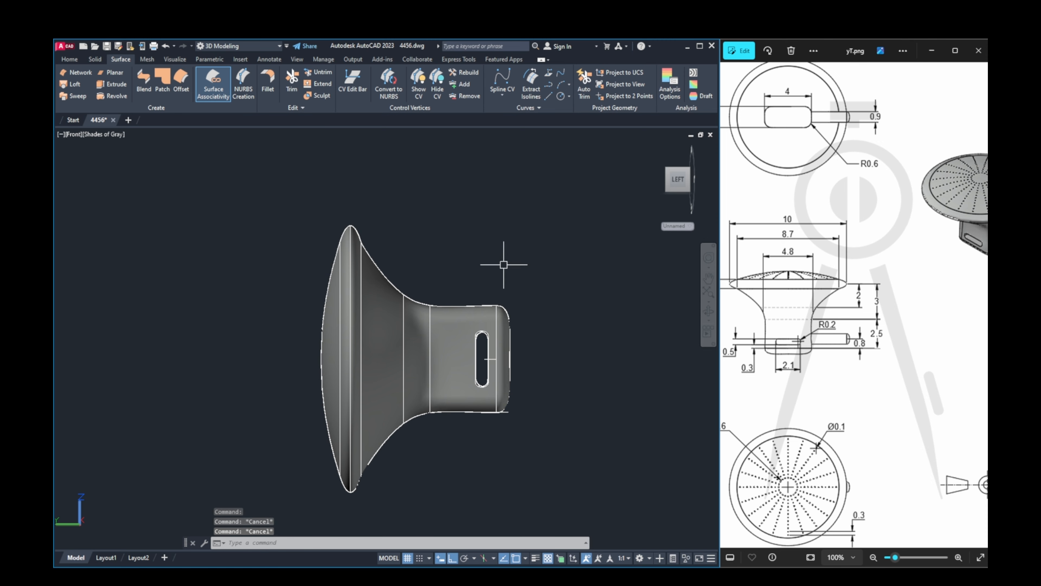
type("l")
key("Return")
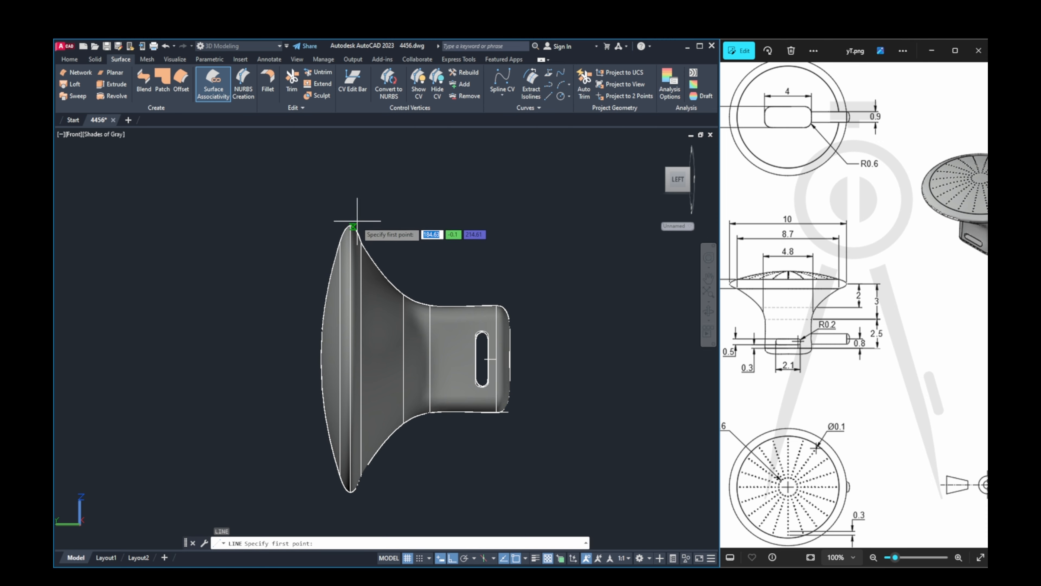
left_click(352, 224)
key("Escape")
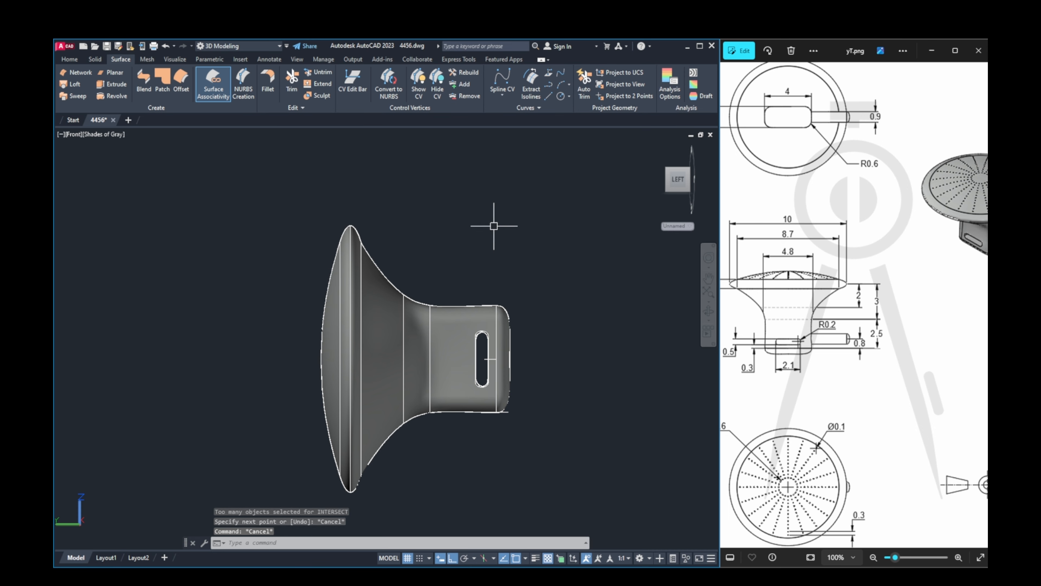
Step: Draw a straight construction line from the rim's outermost point, parallel to the neck and reaching past the neck's end
key("Return")
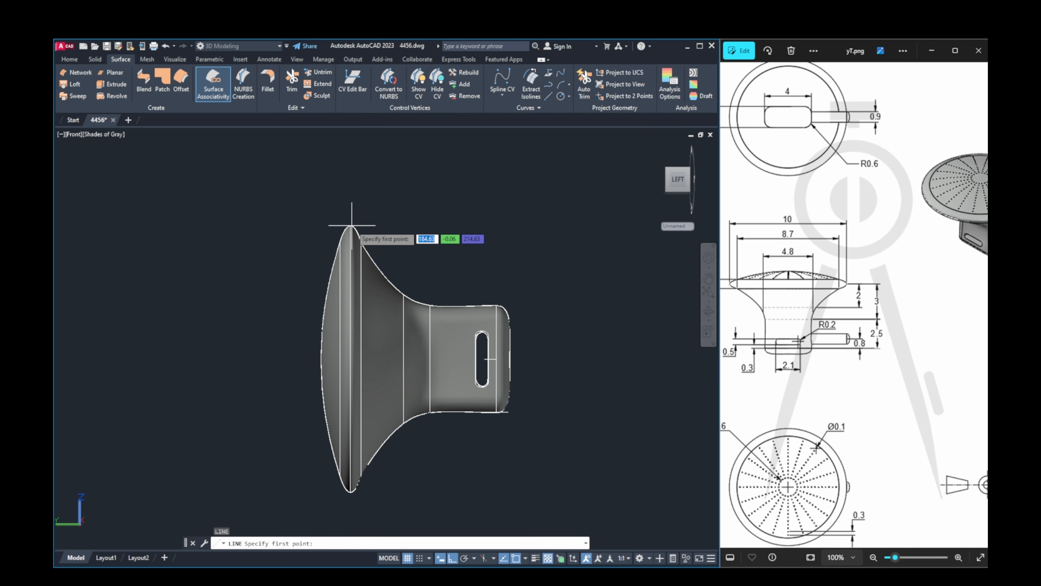
scroll(351, 226, "up", 1)
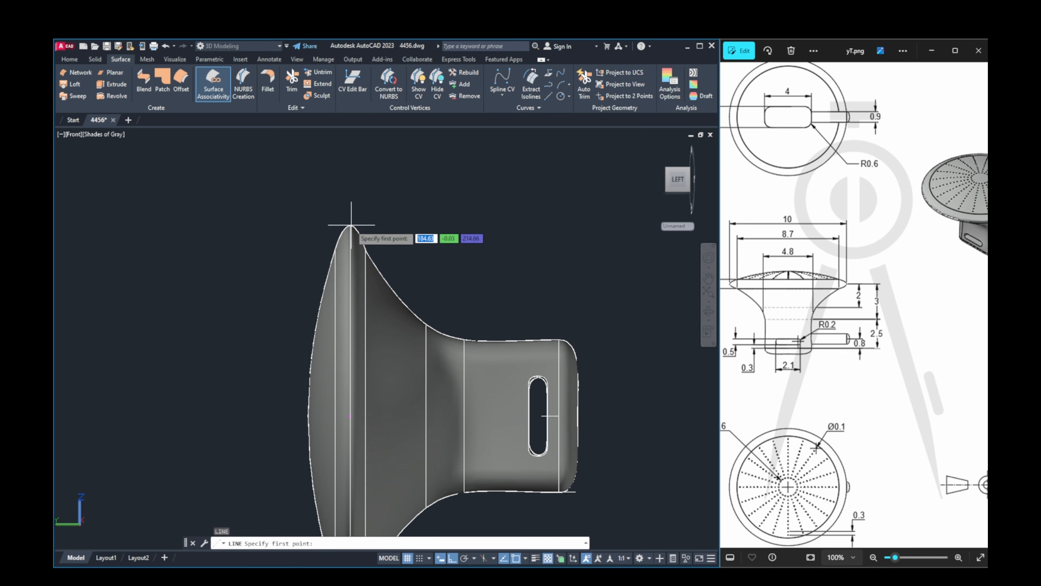
scroll(350, 226, "up", 2)
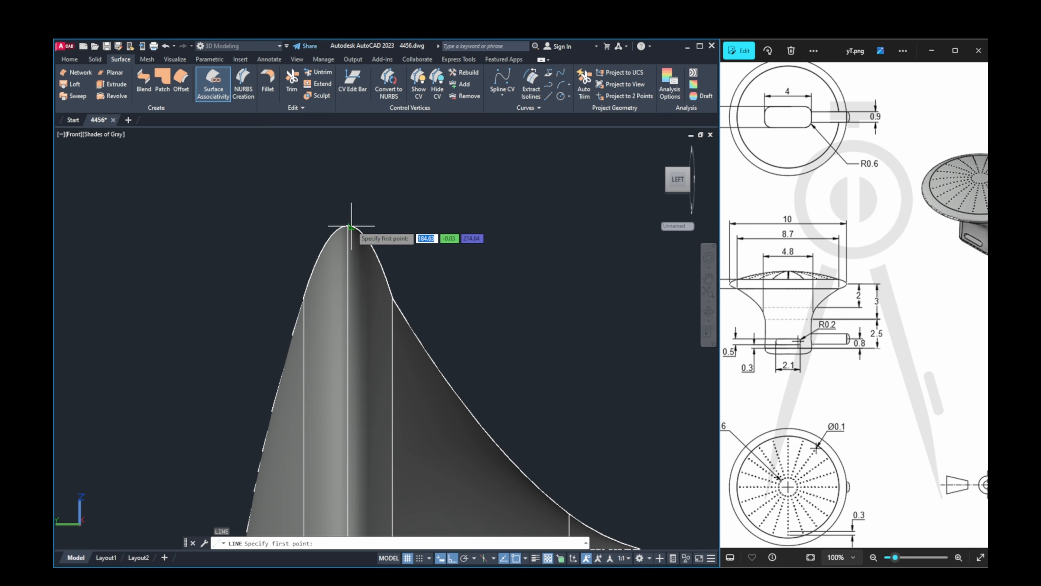
left_click(348, 225)
scroll(533, 246, "down", 5)
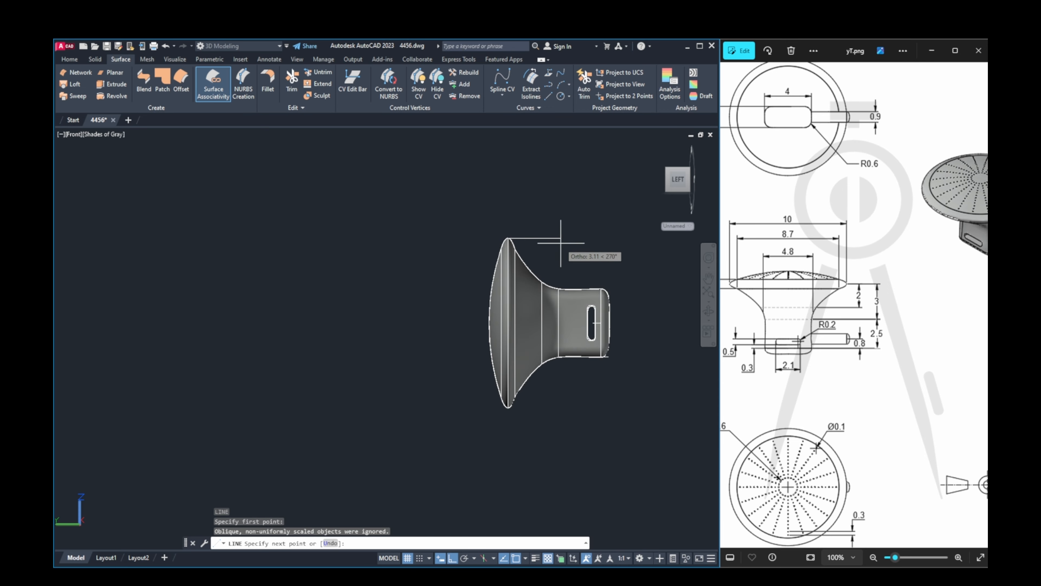
left_click(575, 272)
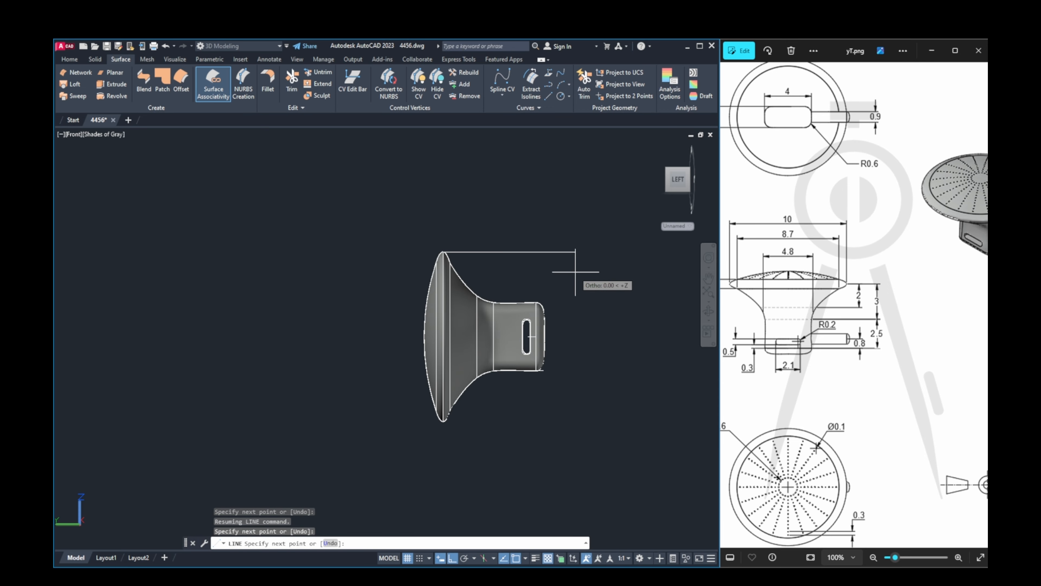
key("Escape")
scroll(571, 279, "up", 2)
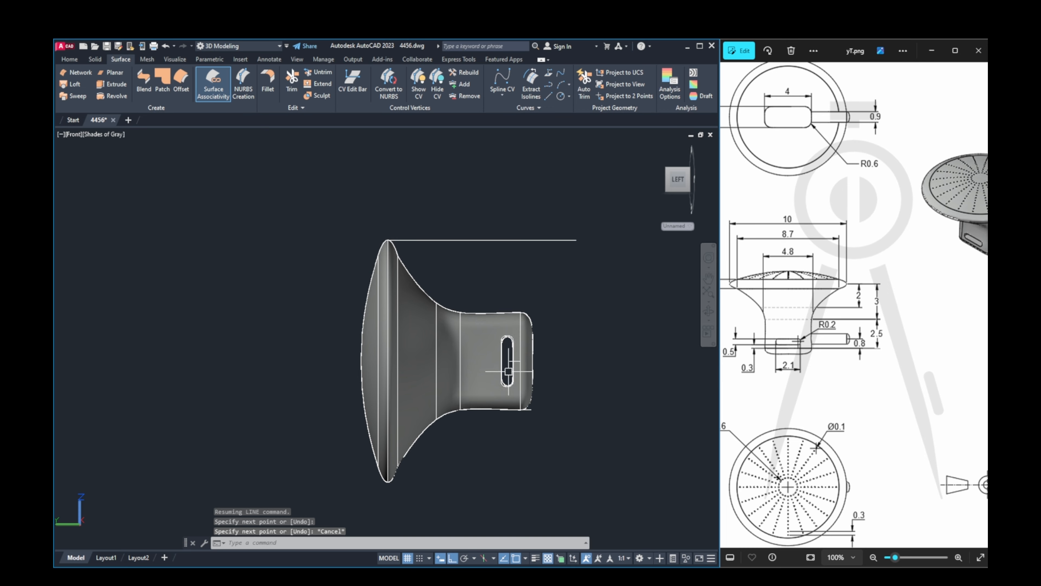
left_click(516, 361)
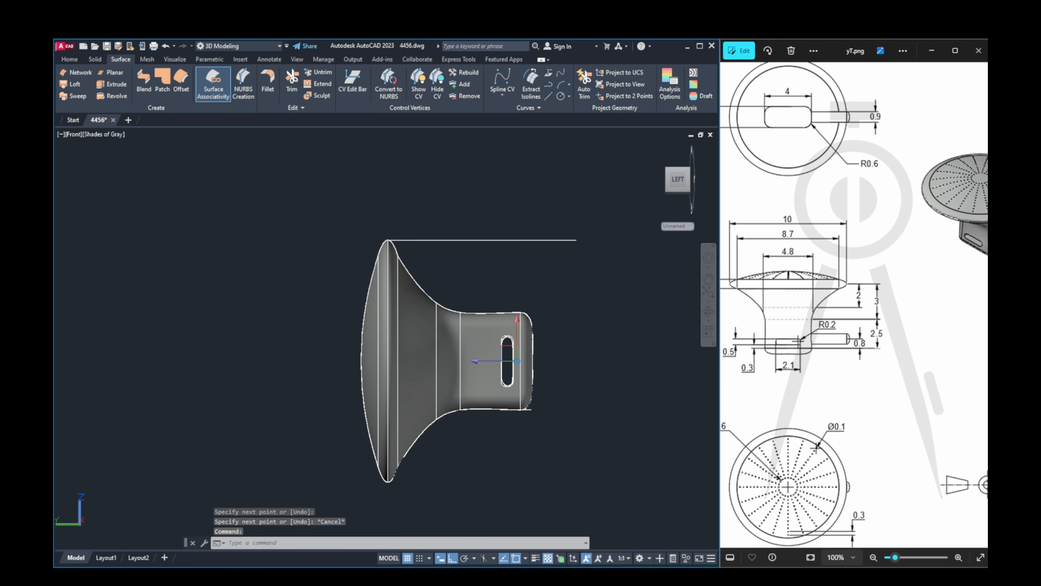
type("m")
key("Return")
scroll(512, 361, "up", 3)
left_click(513, 361)
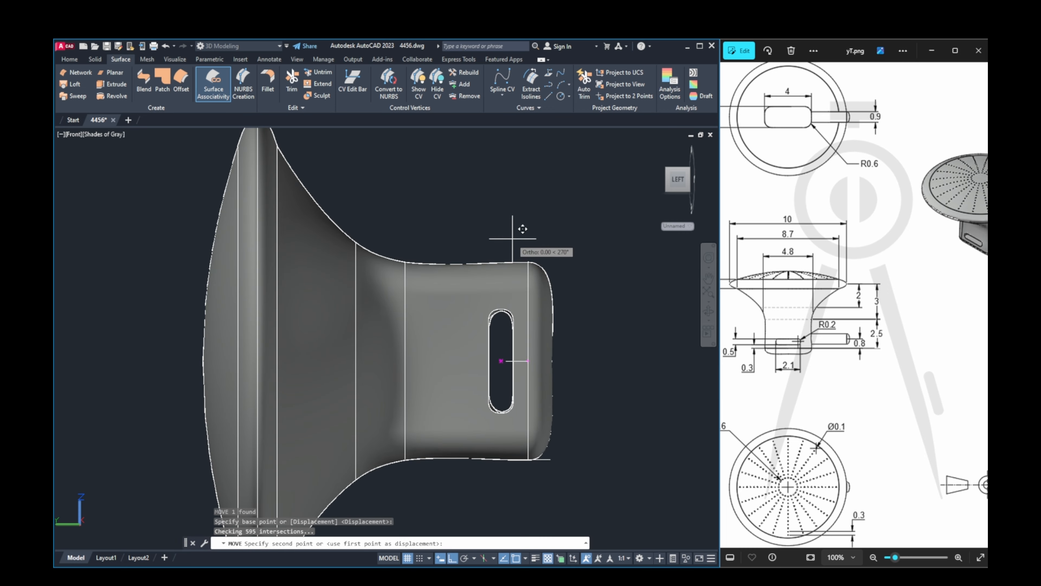
middle_click_drag(519, 220, 521, 239)
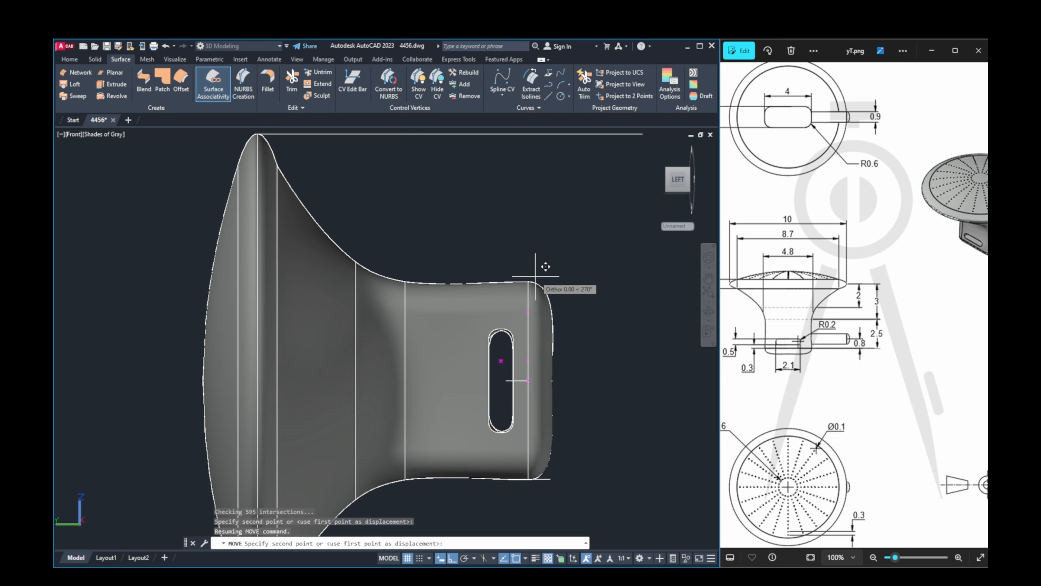
middle_click_drag(535, 276, 549, 267, "shift")
key("Escape")
key("Escape")
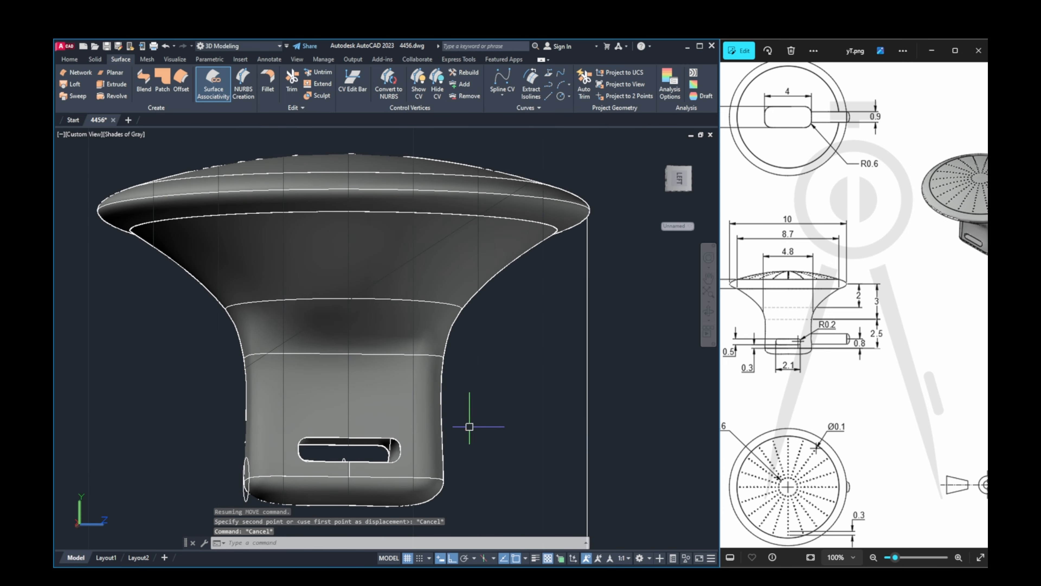
Step: Shift the circle reached through the slot straight out of the neck into the free space beneath the rim
middle_click_drag(470, 427, 471, 455, "shift")
left_click(357, 452)
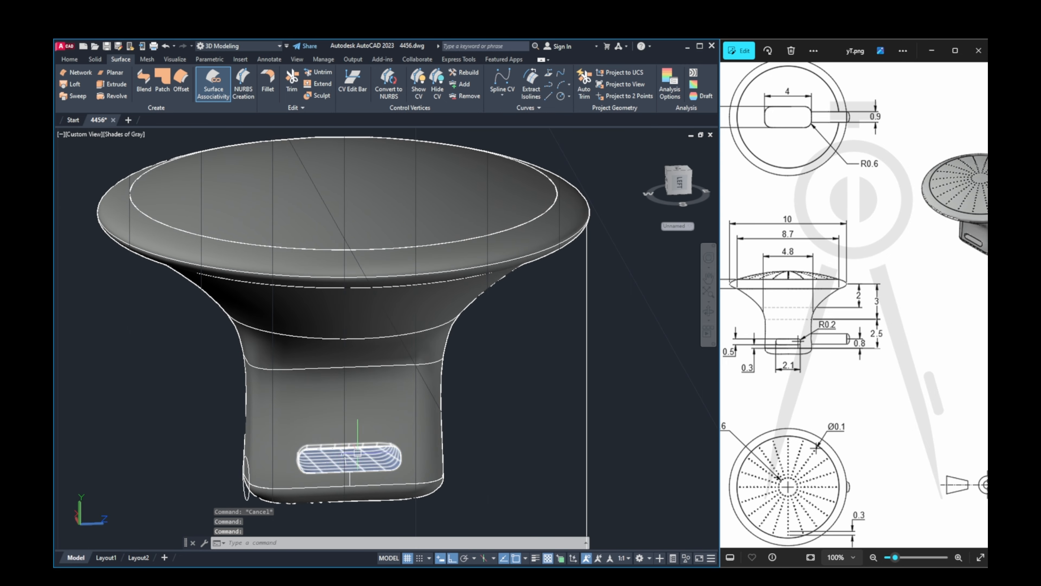
left_click(344, 457)
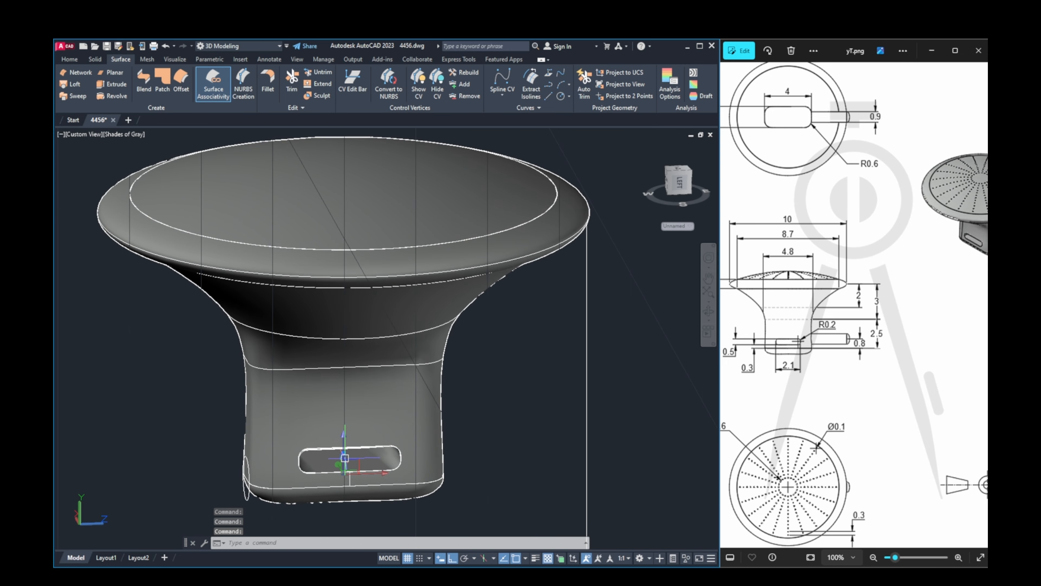
left_click(385, 477)
key("Escape")
key("Escape")
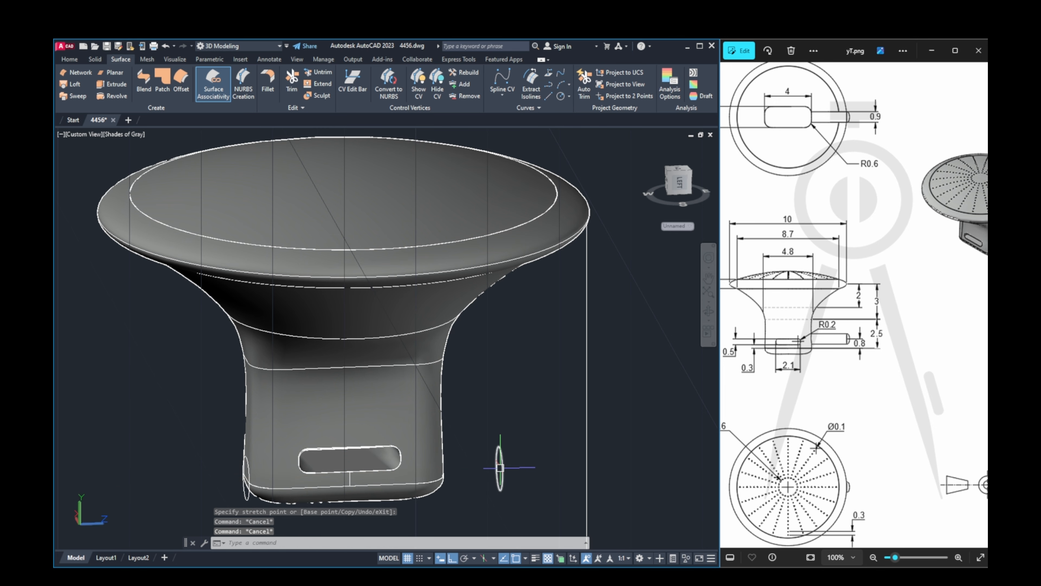
Step: Move the circle outside the neck by its centre onto the construction line dropped from the rim's outer edge
scroll(492, 466, "up", 2)
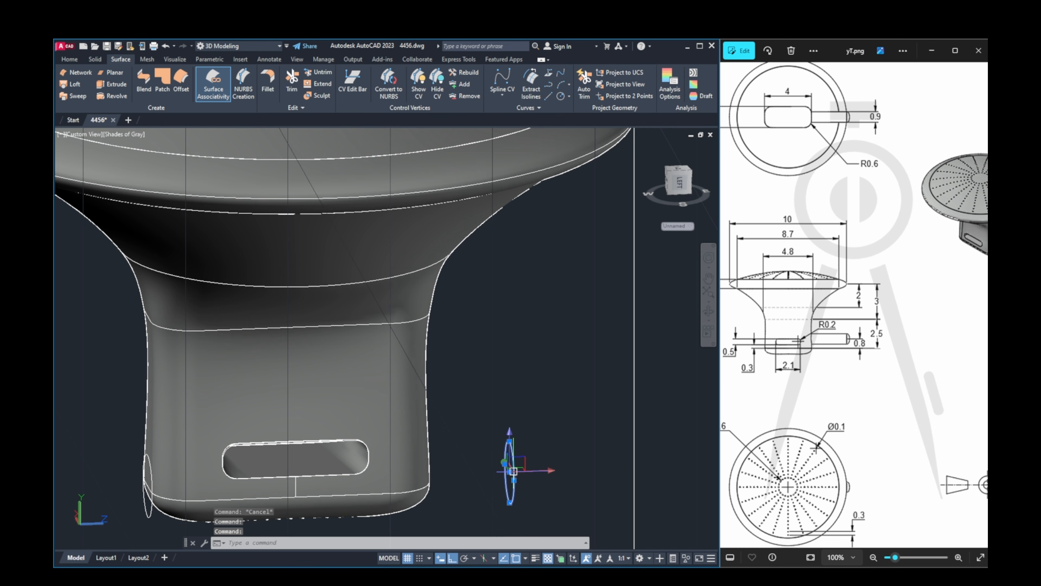
middle_click_drag(510, 471, 530, 478, "shift")
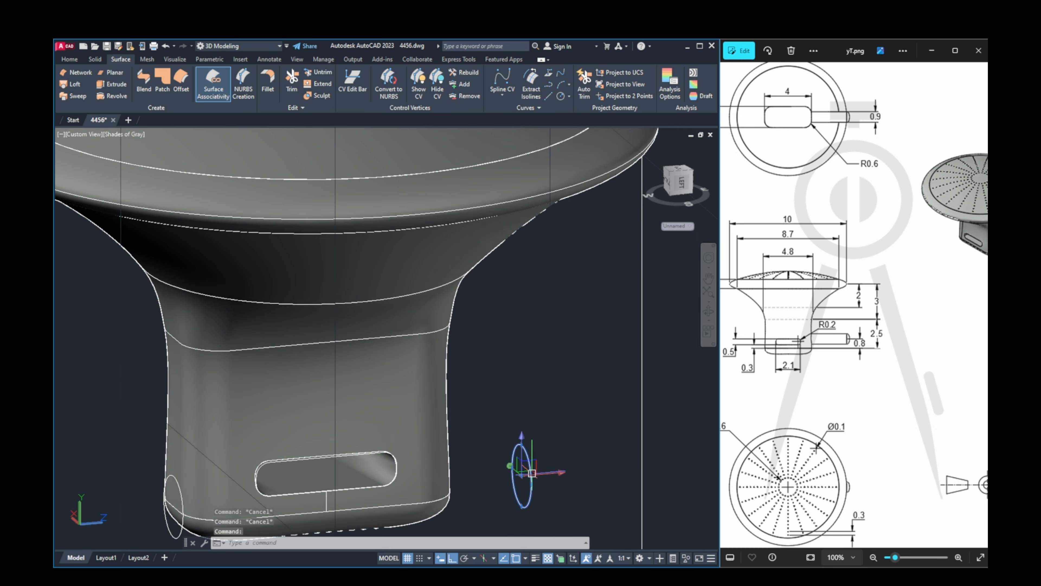
type("m")
key("Return")
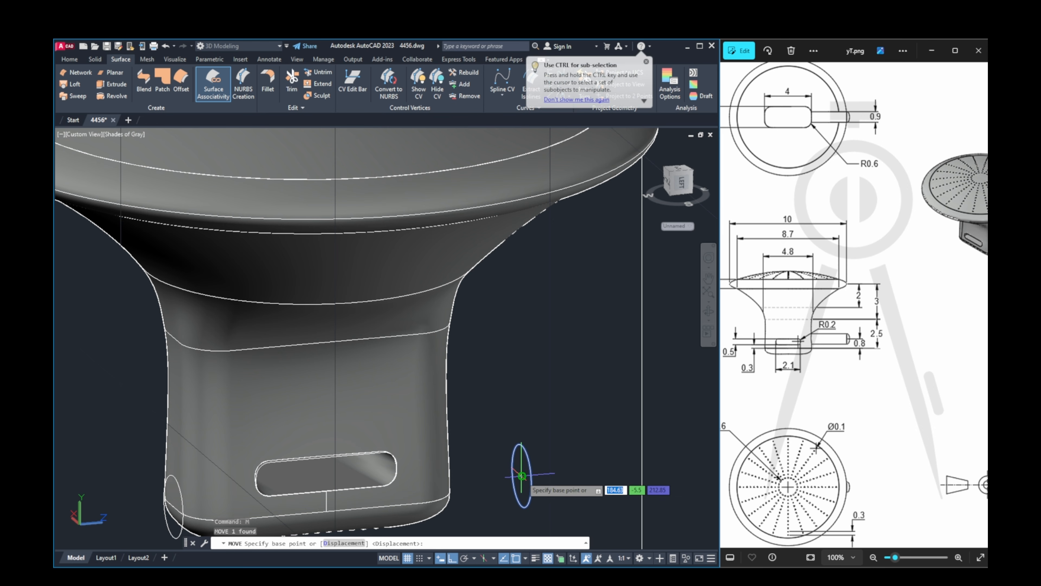
left_click(522, 476)
key("Escape")
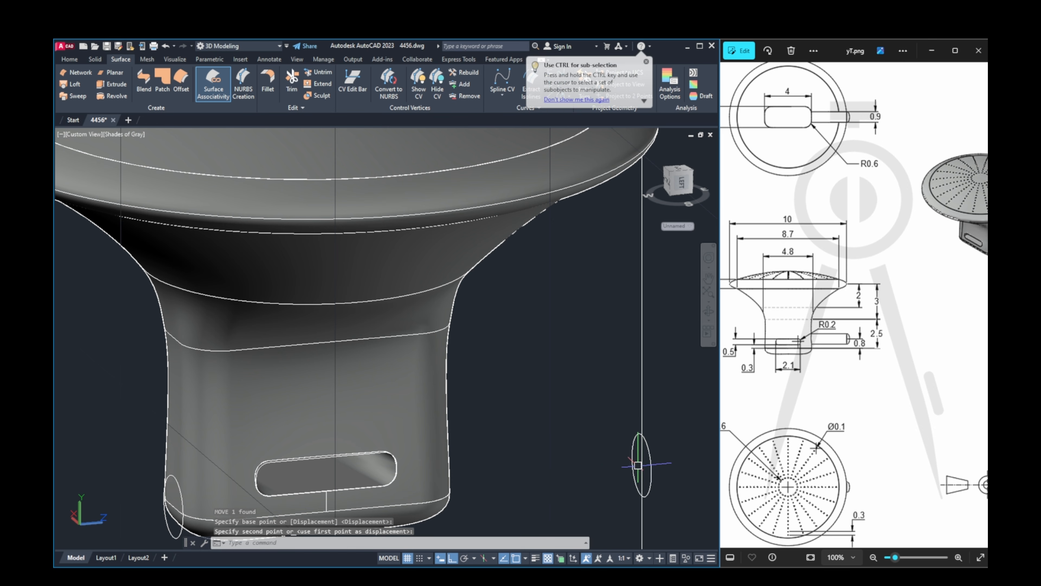
Step: Erase the construction line running down from the rim's outermost point
scroll(610, 465, "down", 3)
middle_click_drag(586, 441, 613, 421, "shift")
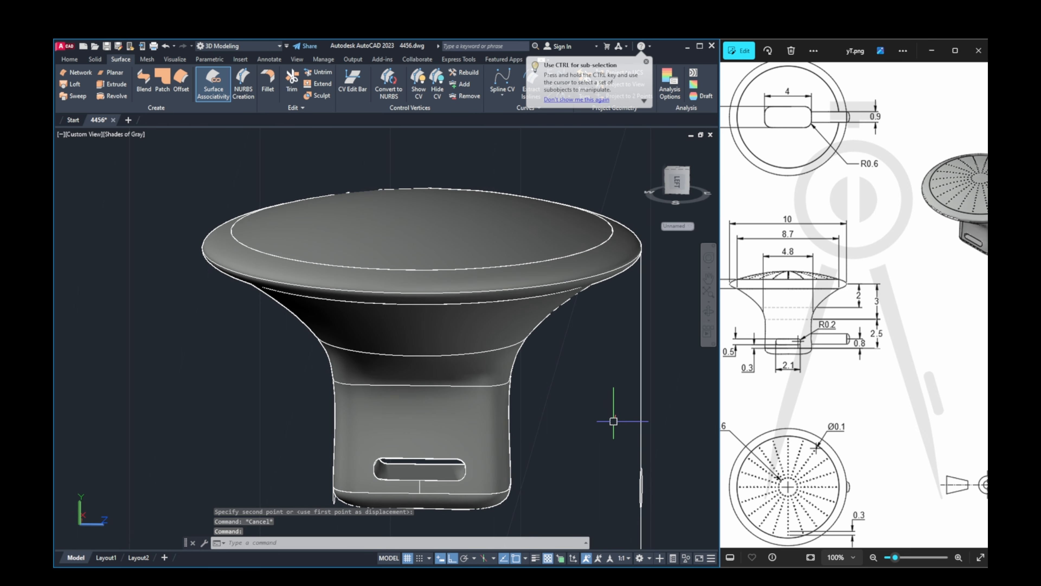
left_click(639, 418)
key("Delete")
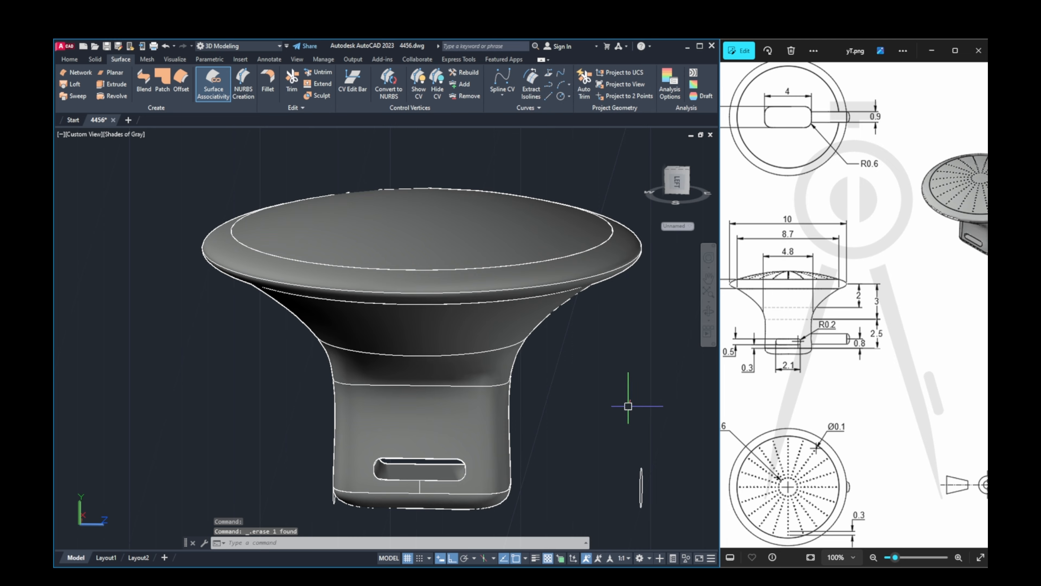
Step: Set the view to the front of the part and rotate it upright with the neck pointing down
left_click(676, 183)
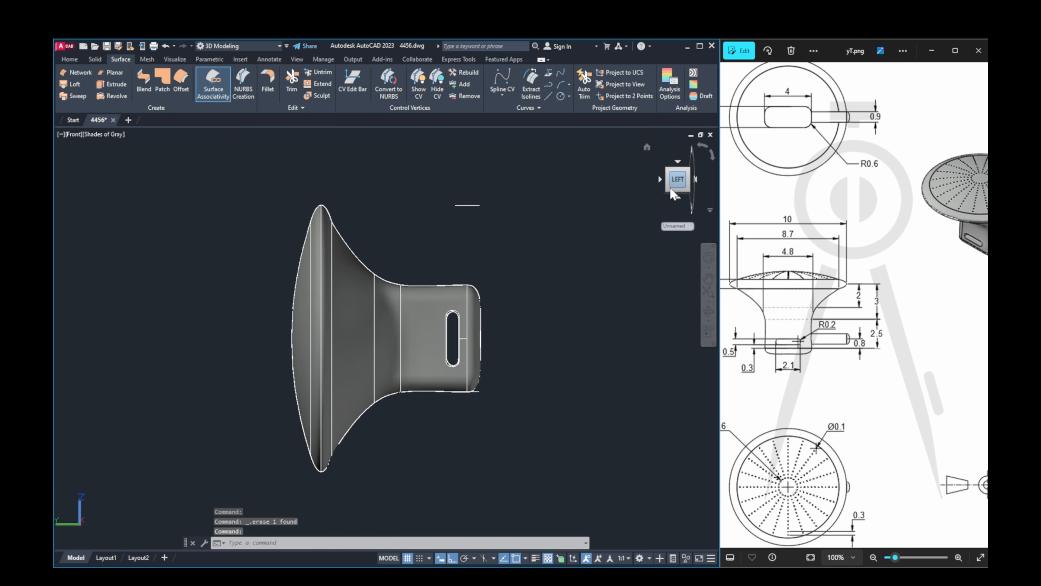
left_click(659, 177)
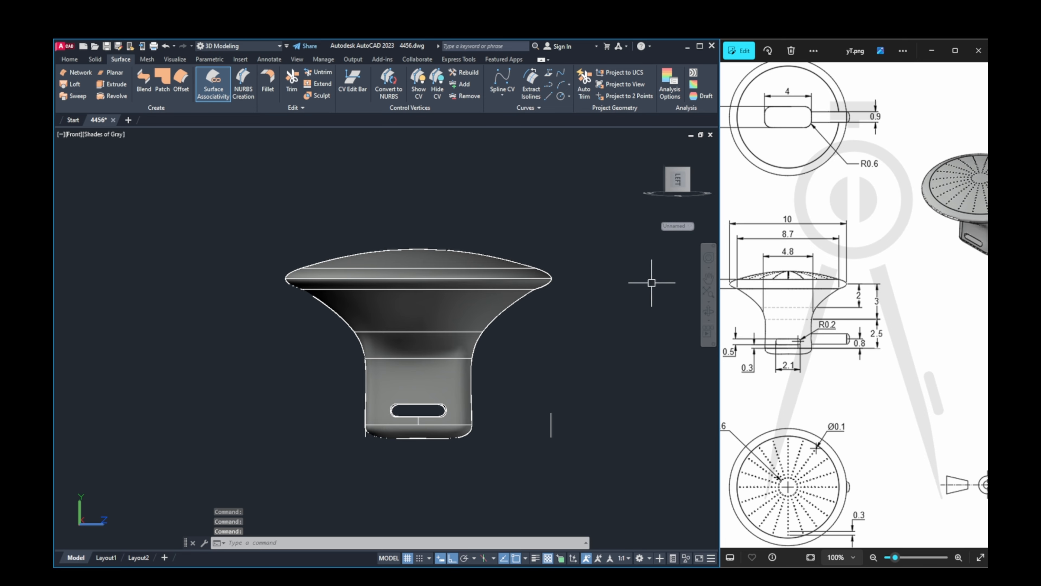
left_click(708, 313)
left_click_drag(621, 326, 644, 328)
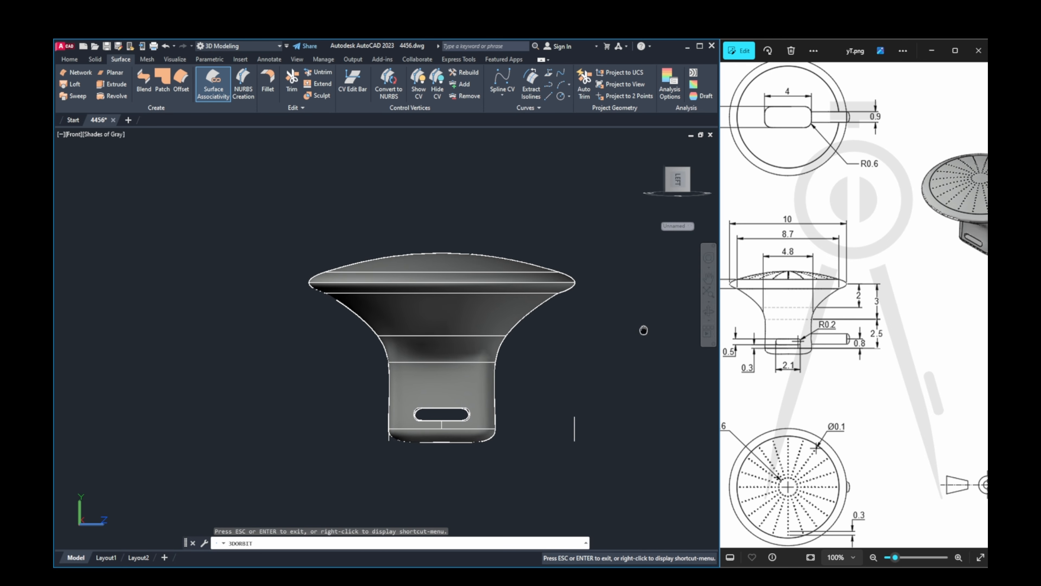
Step: Move the pin's profile circle straight up by 0.8, towards the rim, in the side view of the part
middle_click_drag(628, 331, 602, 328)
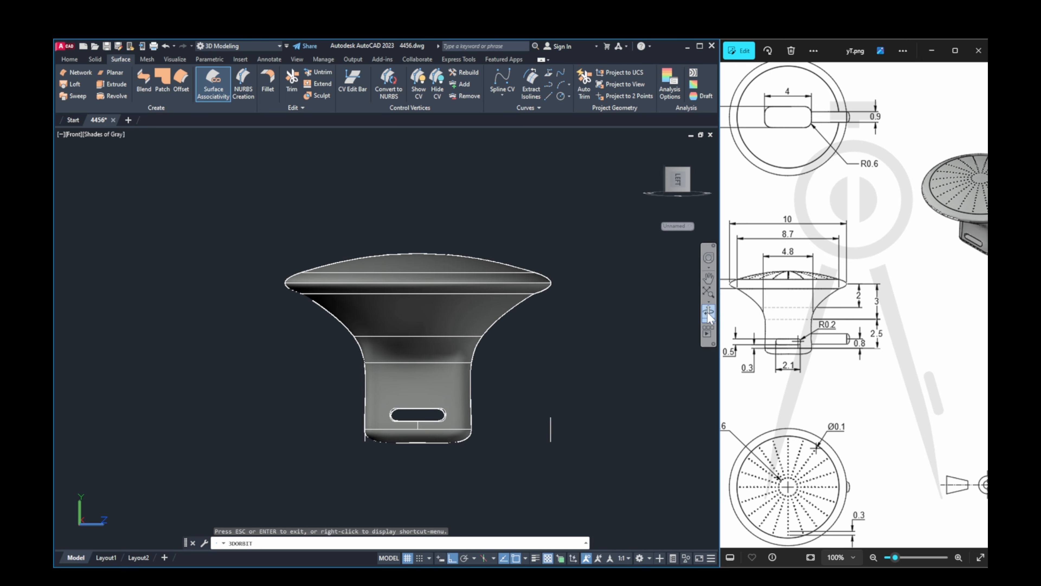
left_click_drag(629, 330, 555, 360)
key("Escape")
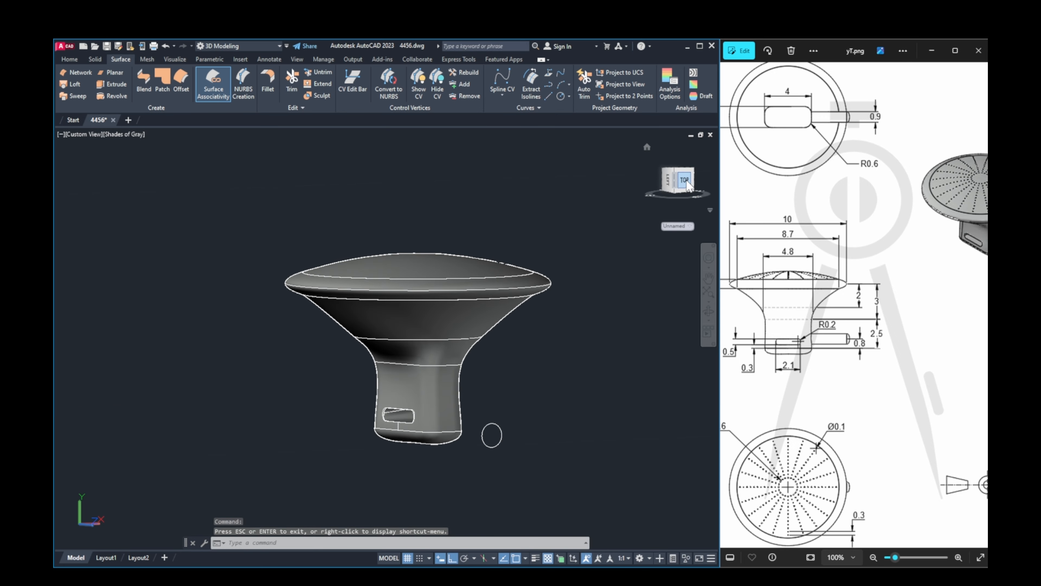
left_click(684, 183)
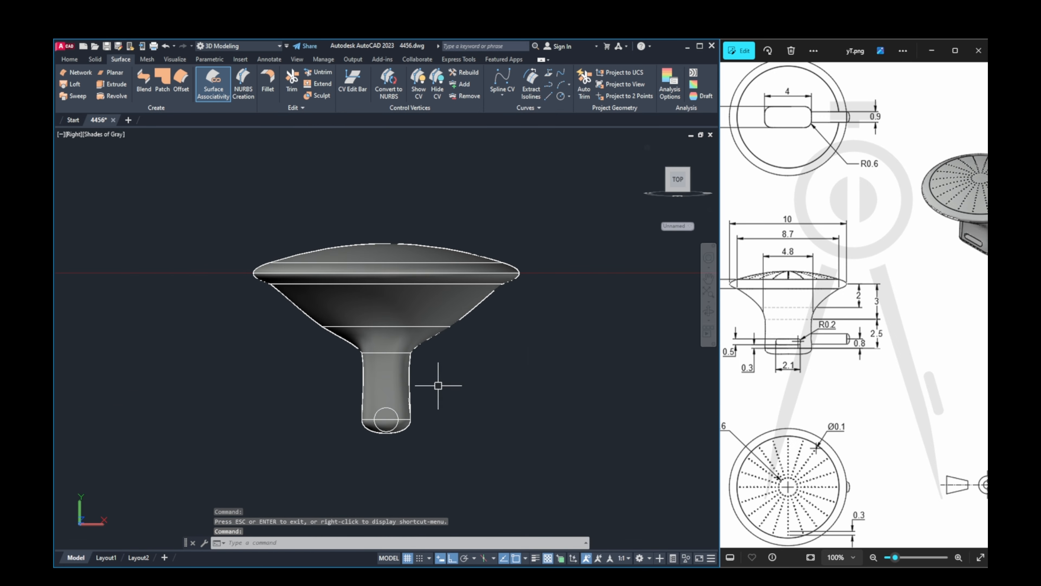
left_click(399, 419)
left_click(385, 419)
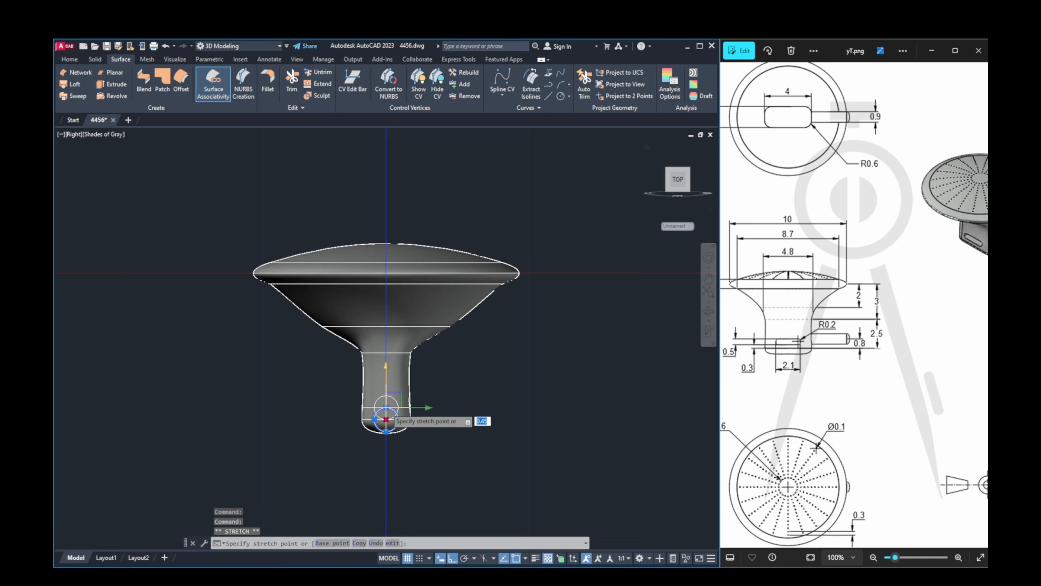
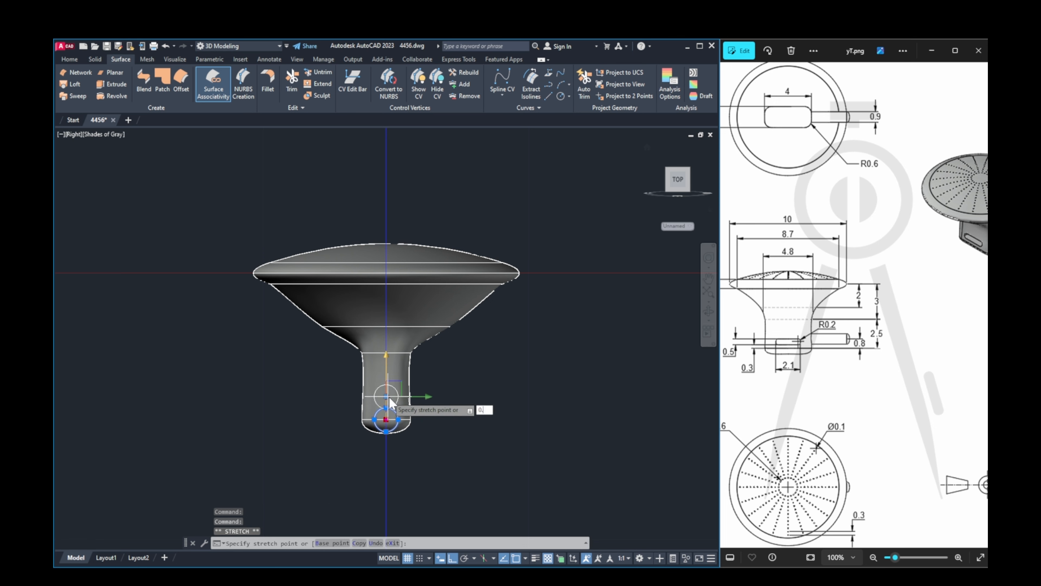
type("0.8")
key("Return")
key("Escape")
key("Escape")
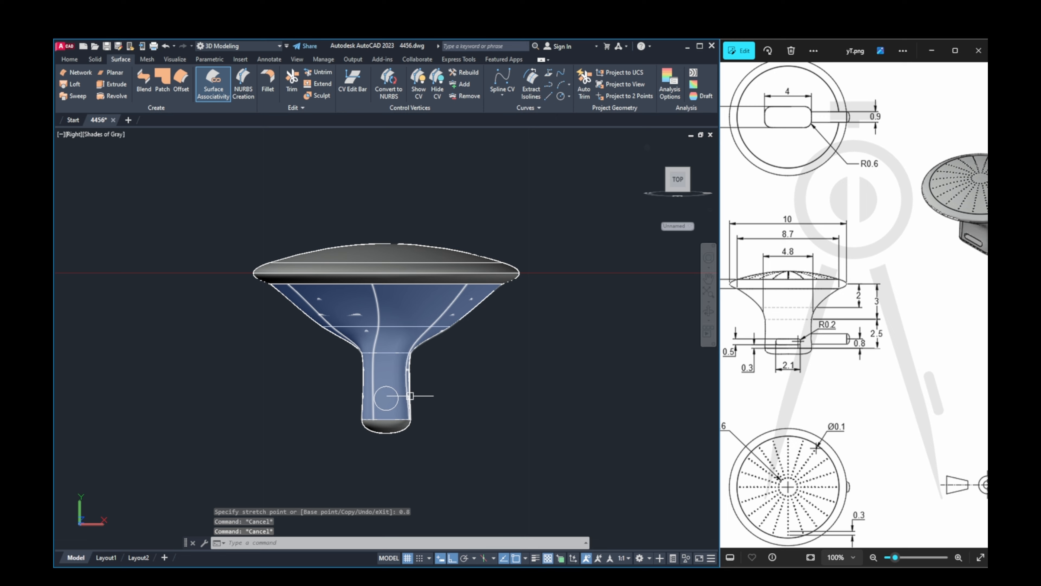
Step: Extrude the pin's profile circle as a surface through the neck wall, ending inside the hollow neck
left_click(386, 410)
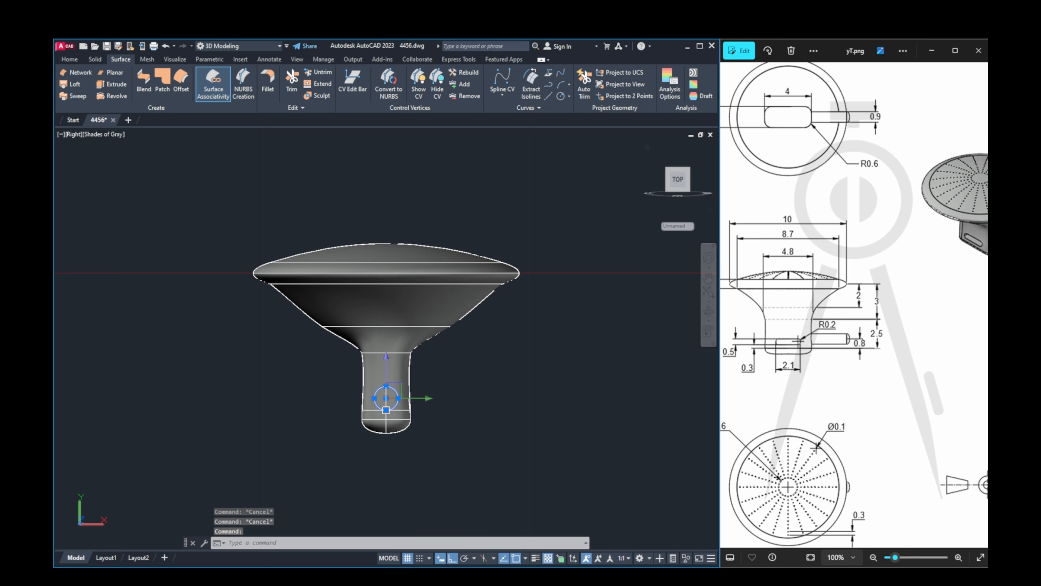
left_click(115, 85)
middle_click_drag(468, 399, 499, 412, "shift")
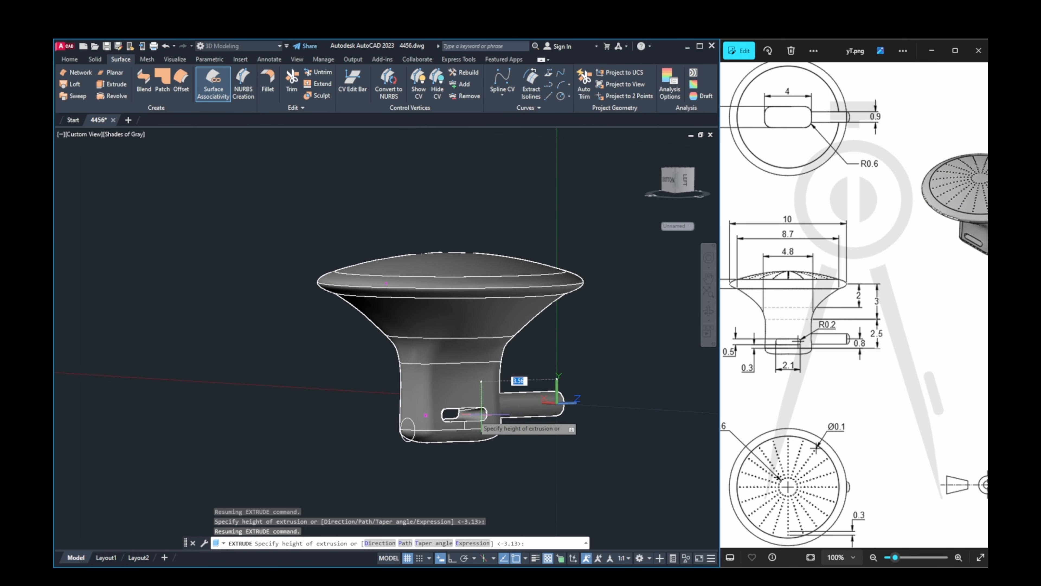
left_click(468, 415)
right_click(506, 432, "shift")
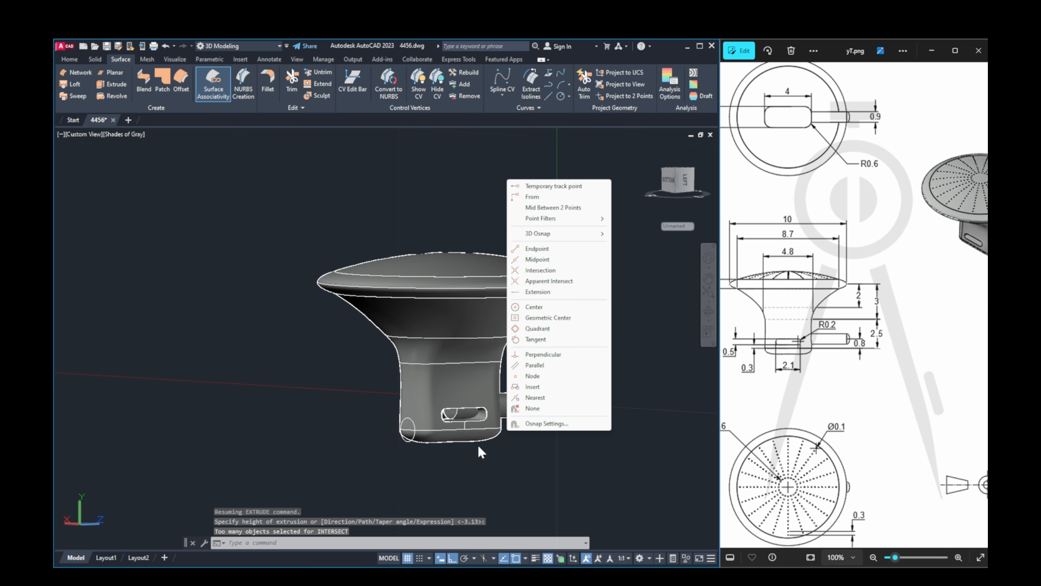
left_click(469, 451)
key("Escape")
Step: Erase the leftover profile circle at the pin's outer end and cap that open edge with a patch surface of G1 continuity
middle_click_drag(468, 452, 472, 458, "shift")
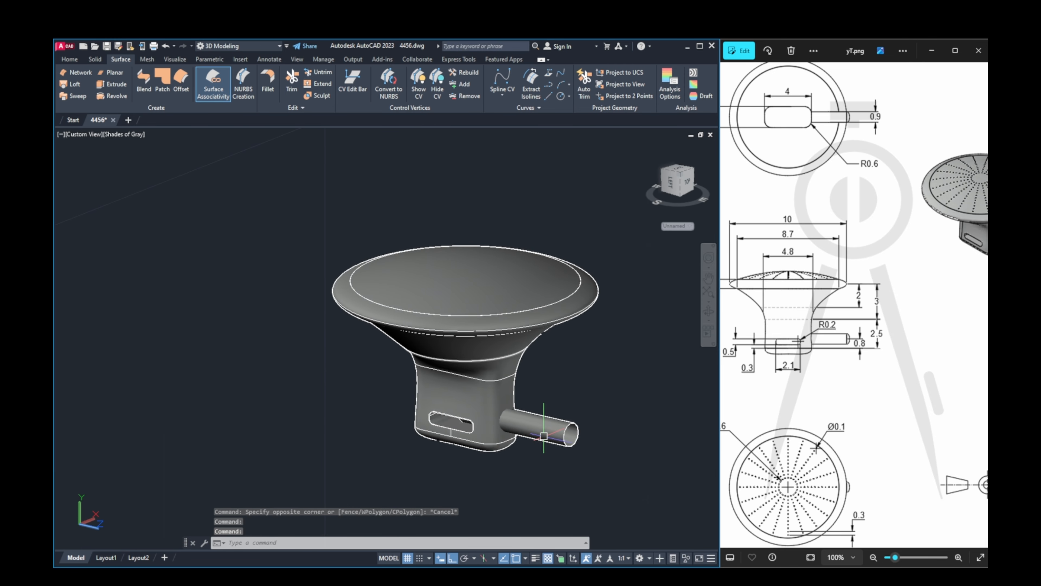
left_click(567, 446)
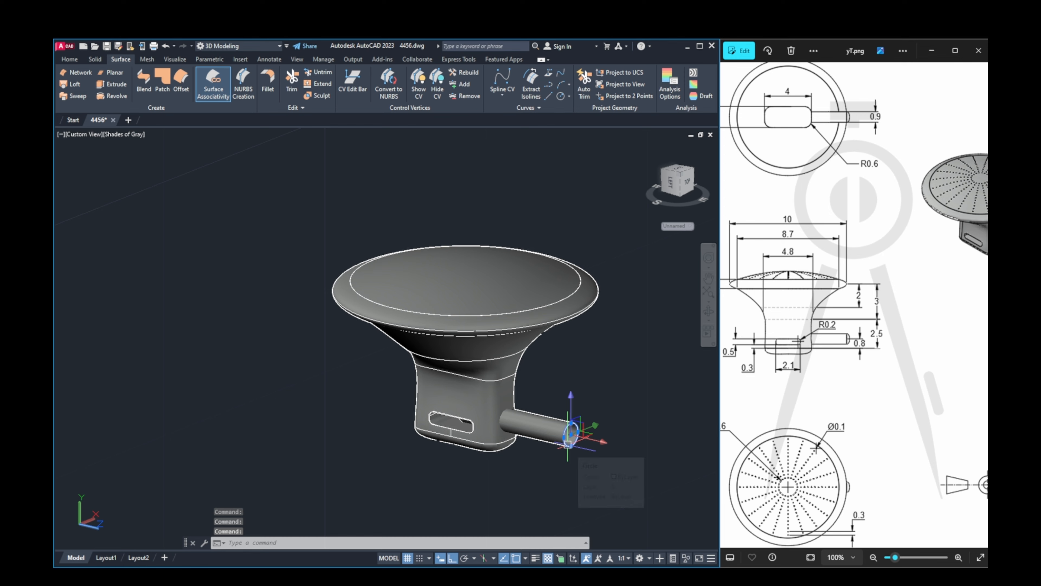
key("Delete")
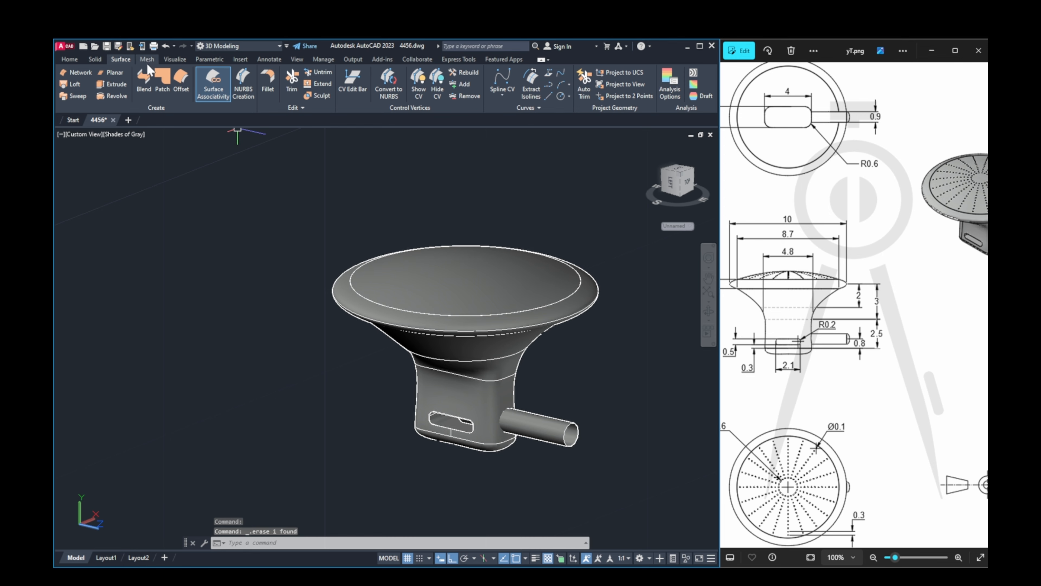
left_click(162, 80)
left_click(572, 427)
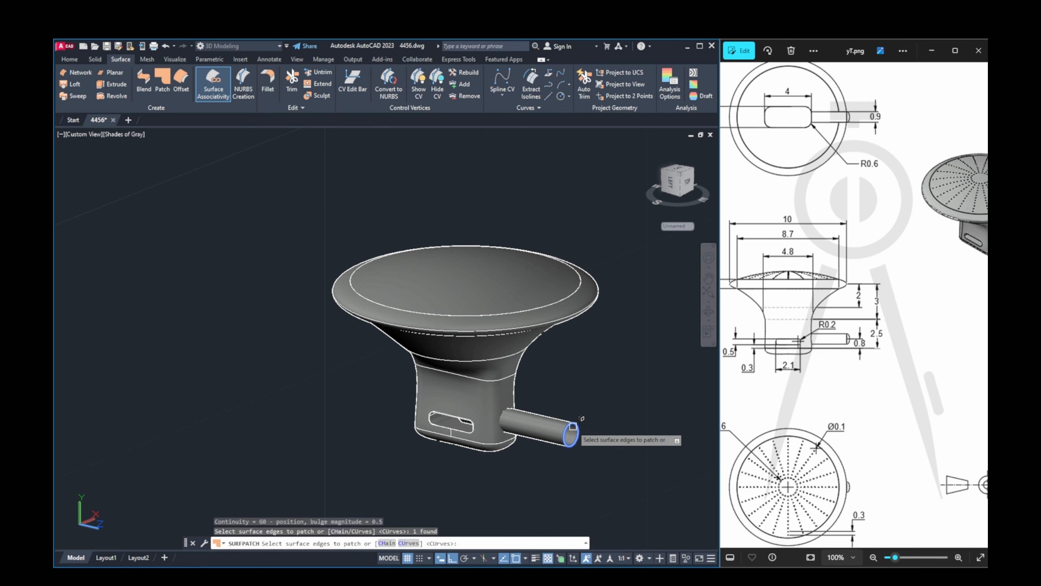
key("Return")
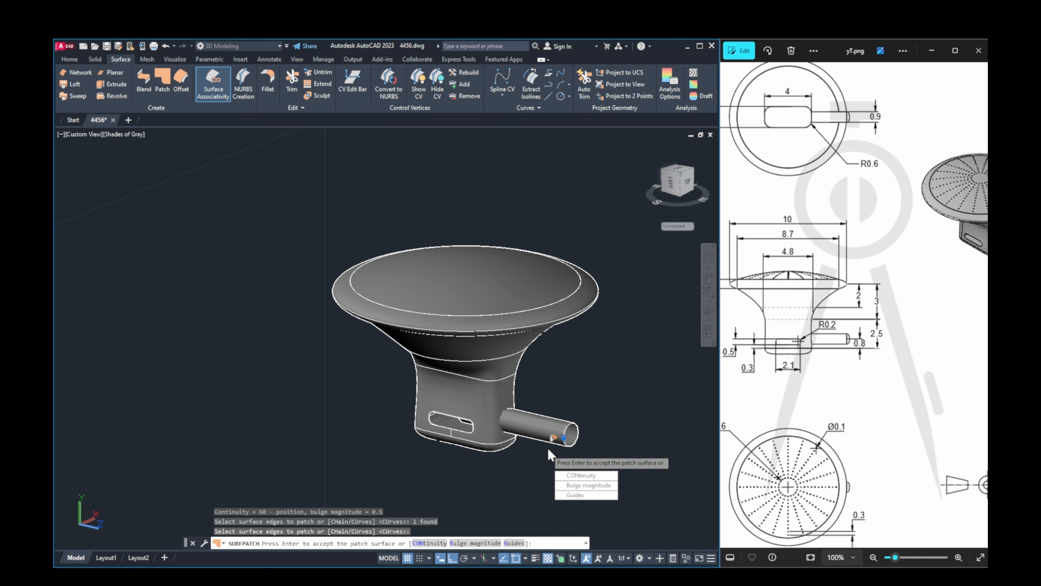
left_click(581, 476)
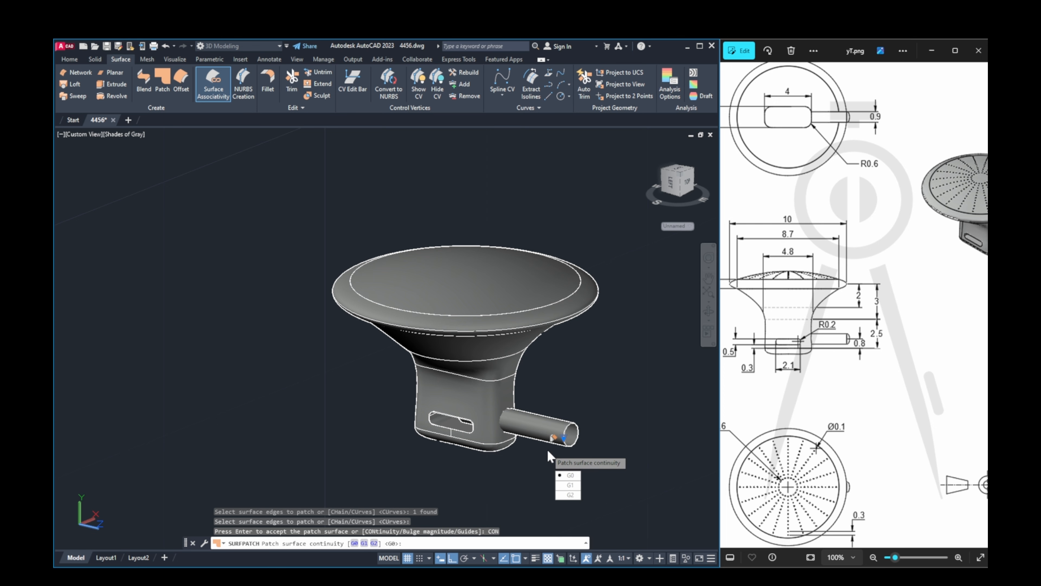
left_click(569, 485)
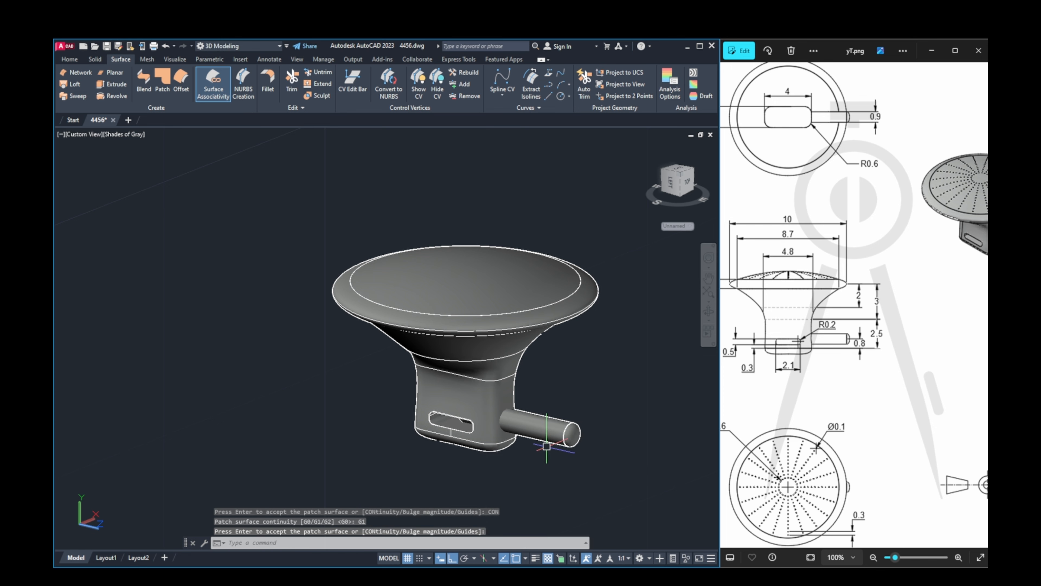
middle_click_drag(566, 387, 583, 394, "shift")
middle_click_drag(574, 392, 567, 368, "shift")
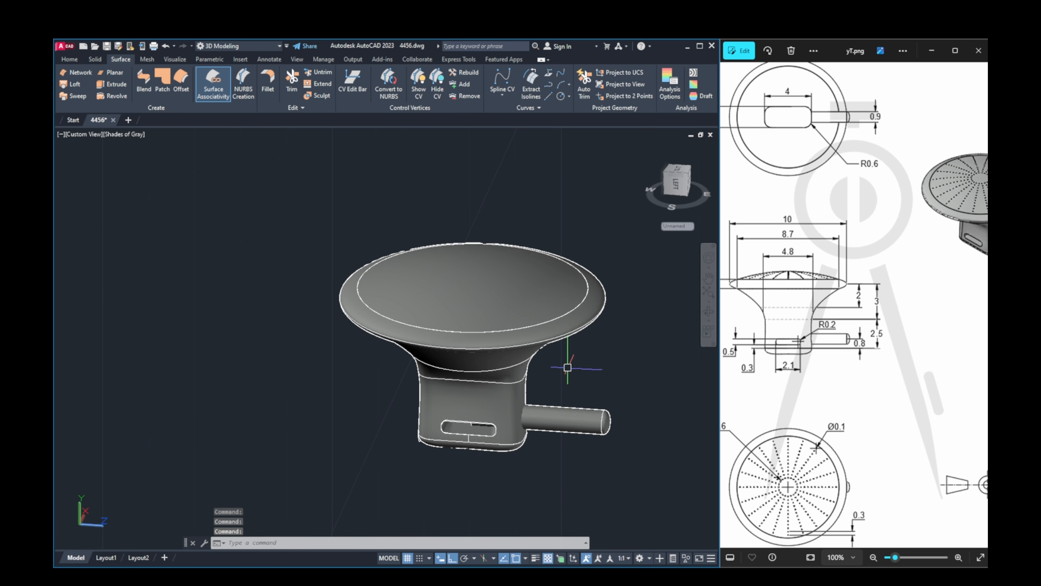
right_click(512, 297)
mouse_move(556, 342)
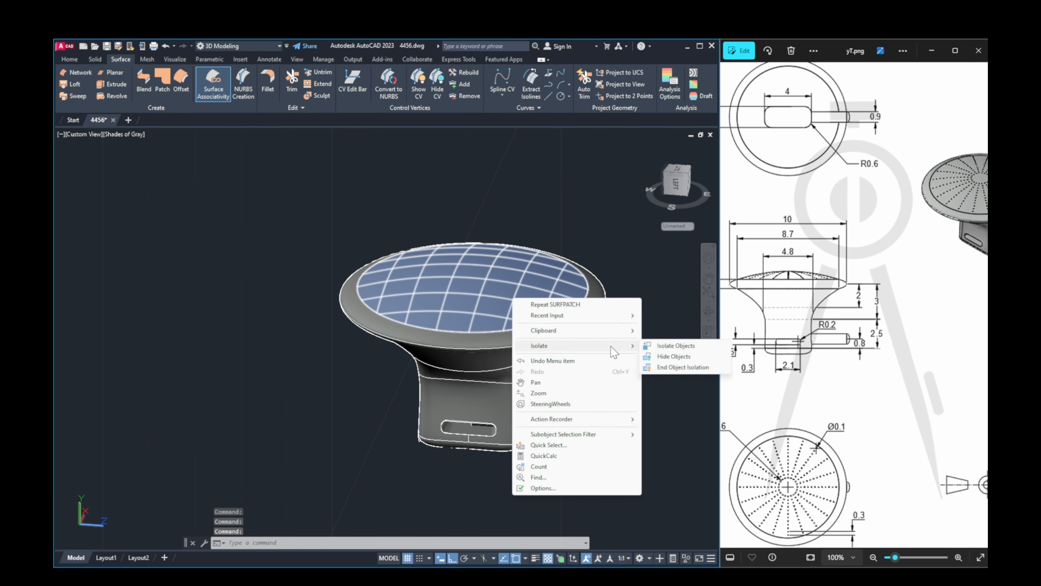
left_click(684, 356)
key("Escape")
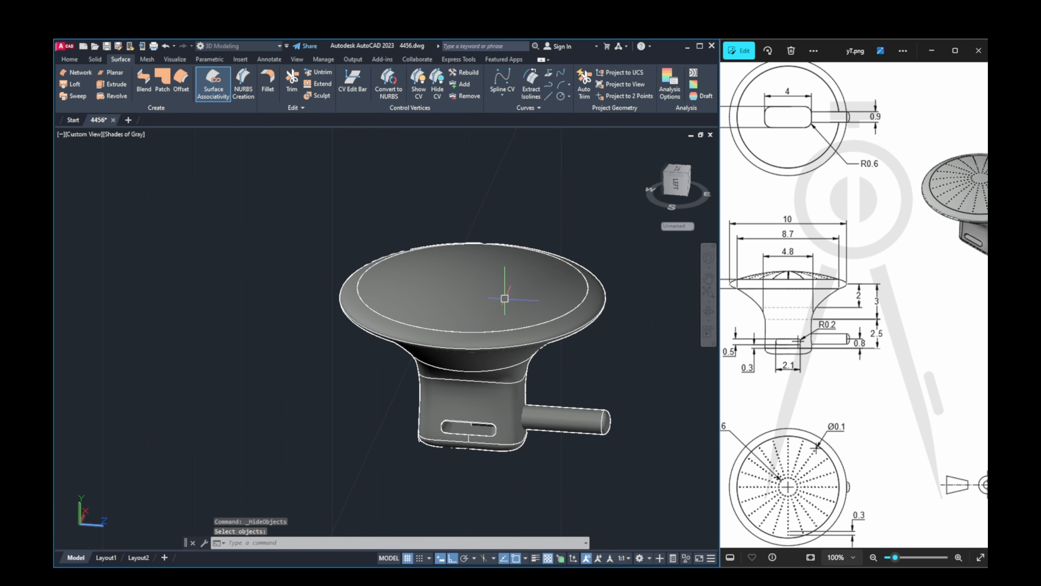
right_click(555, 315)
left_click(495, 294)
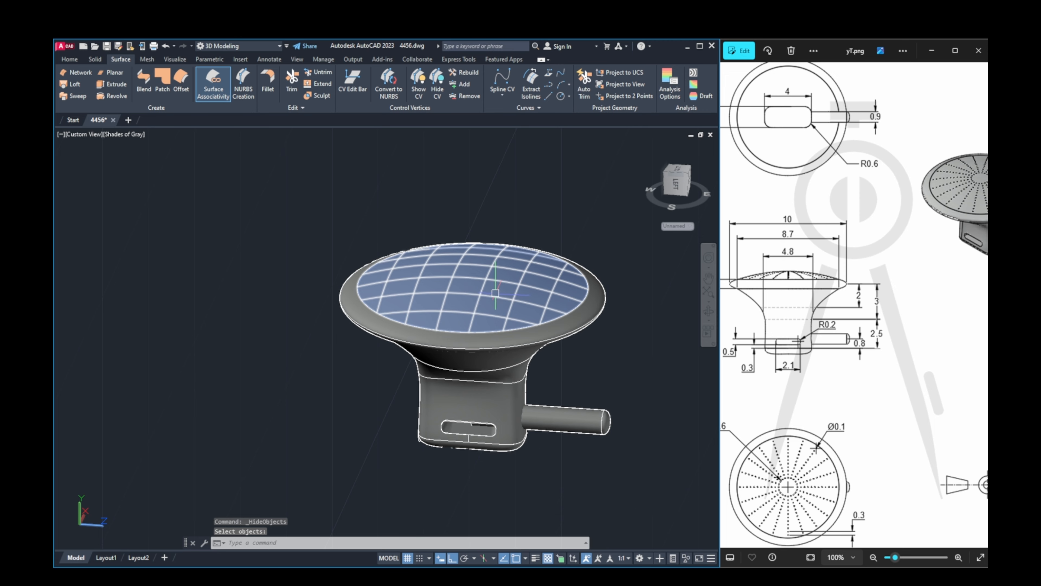
Step: Hide the domed top surface of the part to expose the inside of the neck
middle_click_drag(496, 294, 495, 317, "shift")
left_click(495, 317)
right_click(495, 317)
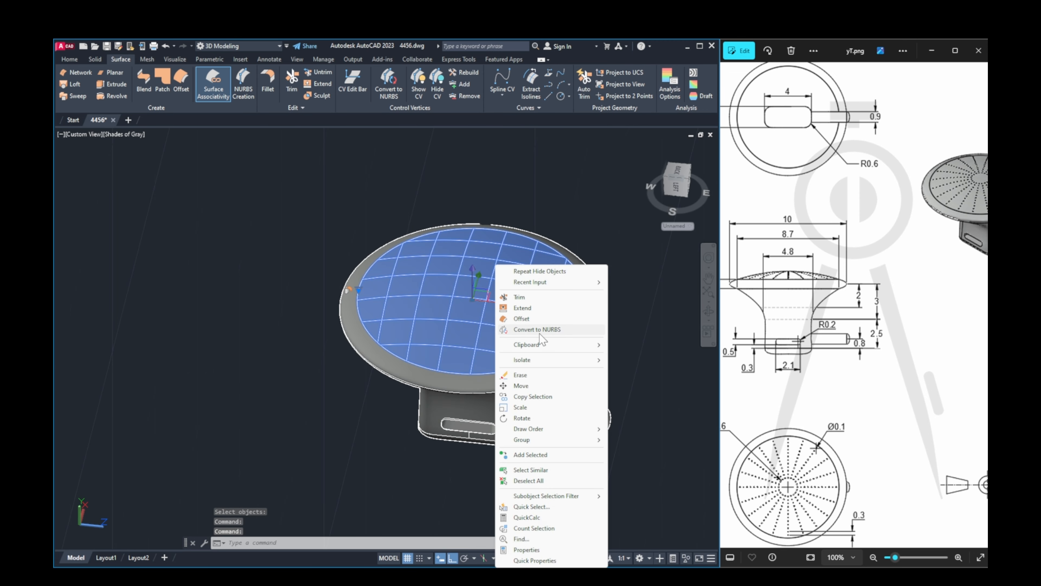
mouse_move(541, 361)
left_click(631, 369)
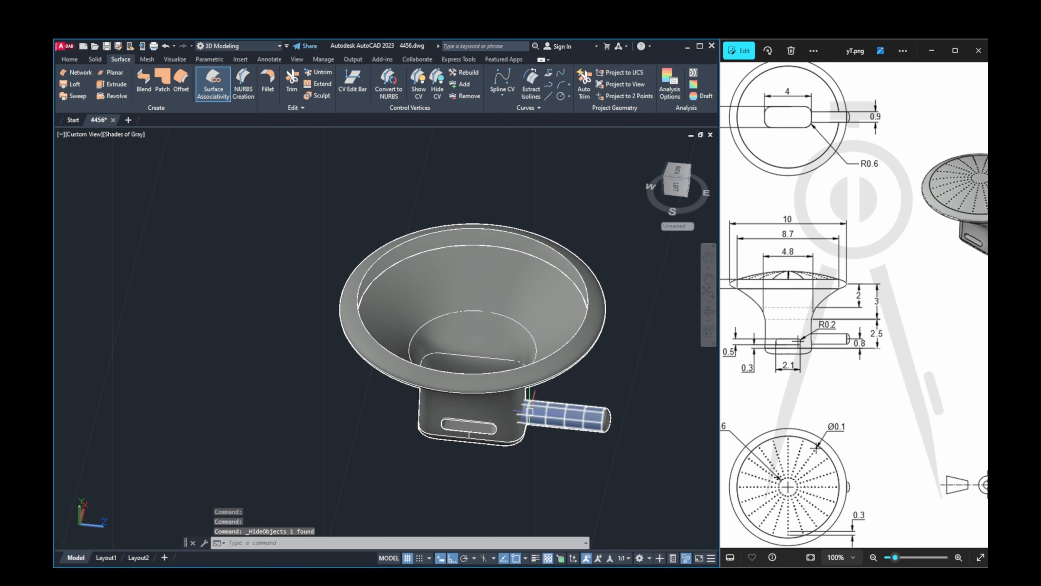
Step: Hide the inner wall surface of the through slot in the neck
scroll(482, 435, "up", 3)
left_click(482, 428)
right_click(488, 420)
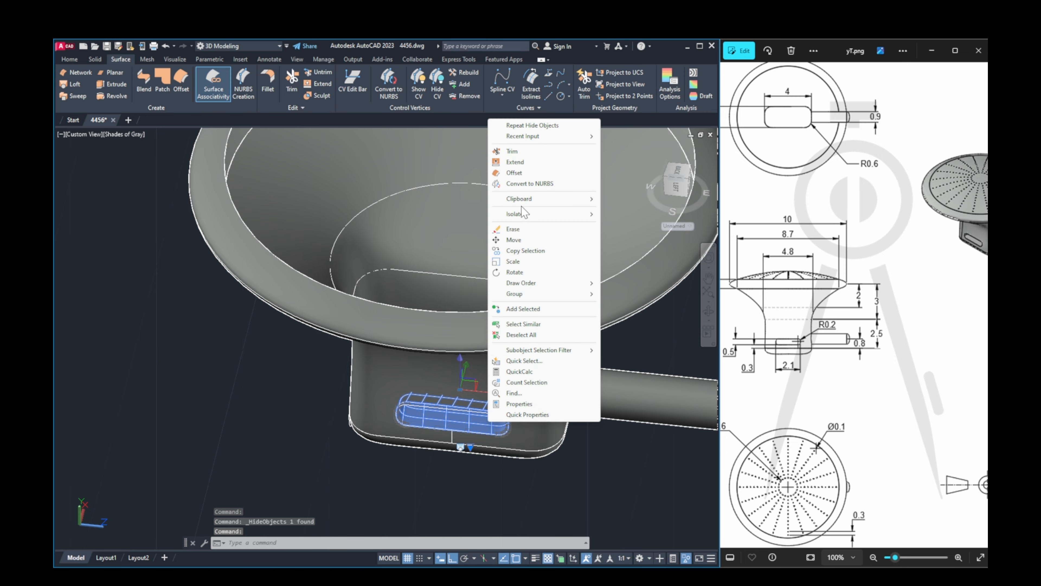
mouse_move(521, 208)
left_click(626, 221)
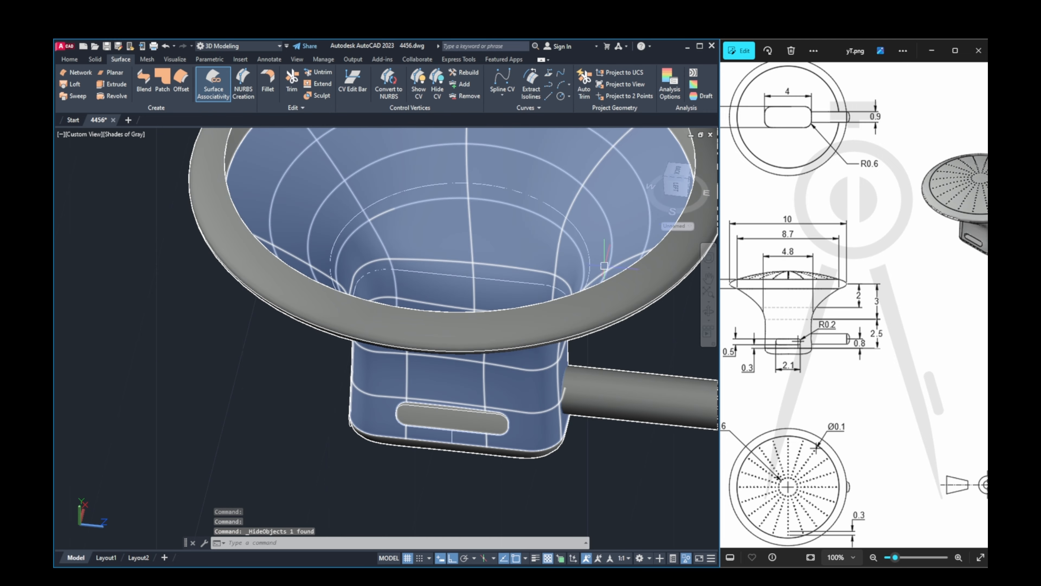
Step: Try to trim the pin's end cap with the flared neck as cutting surface, picking the pin portion inside the neck
middle_click_drag(604, 266, 397, 331, "shift")
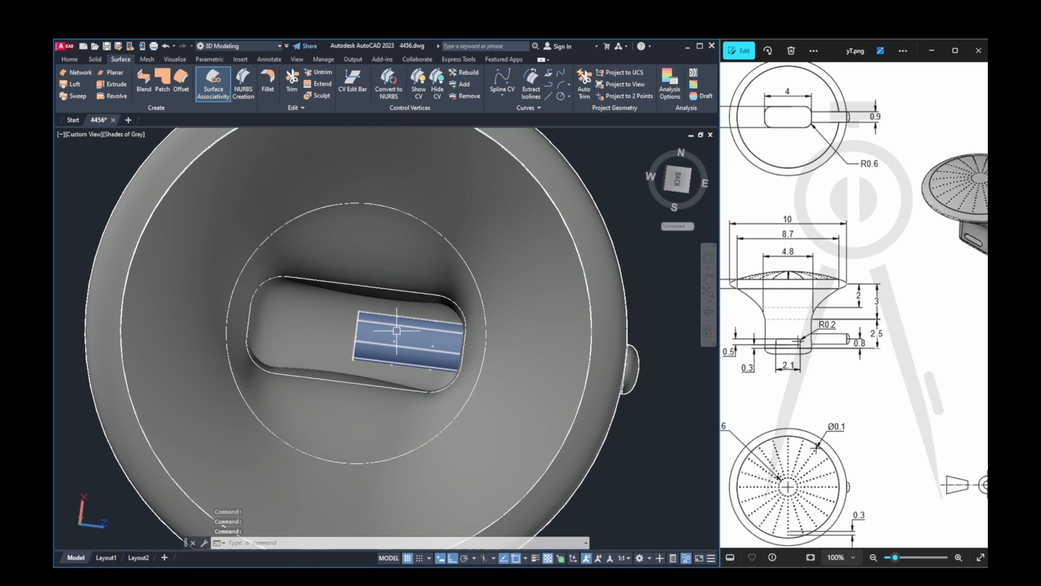
scroll(419, 302, "down", 2)
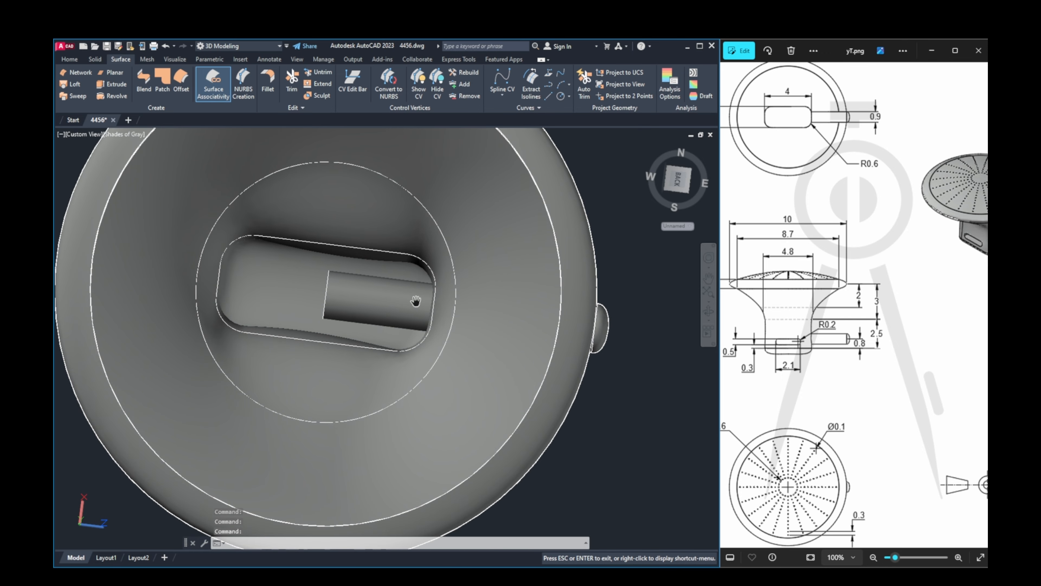
middle_click_drag(419, 302, 437, 321, "shift")
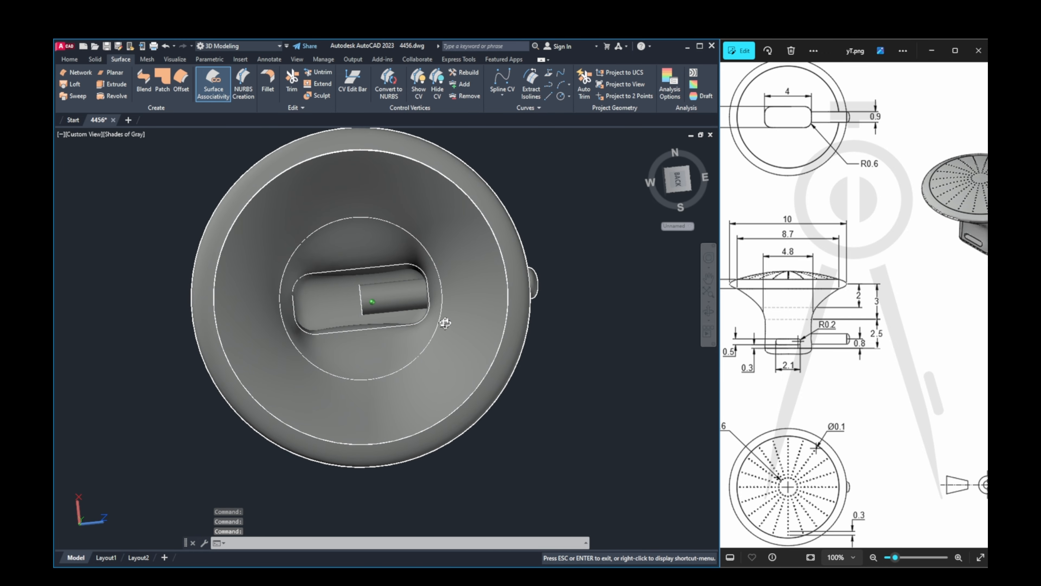
left_click(294, 87)
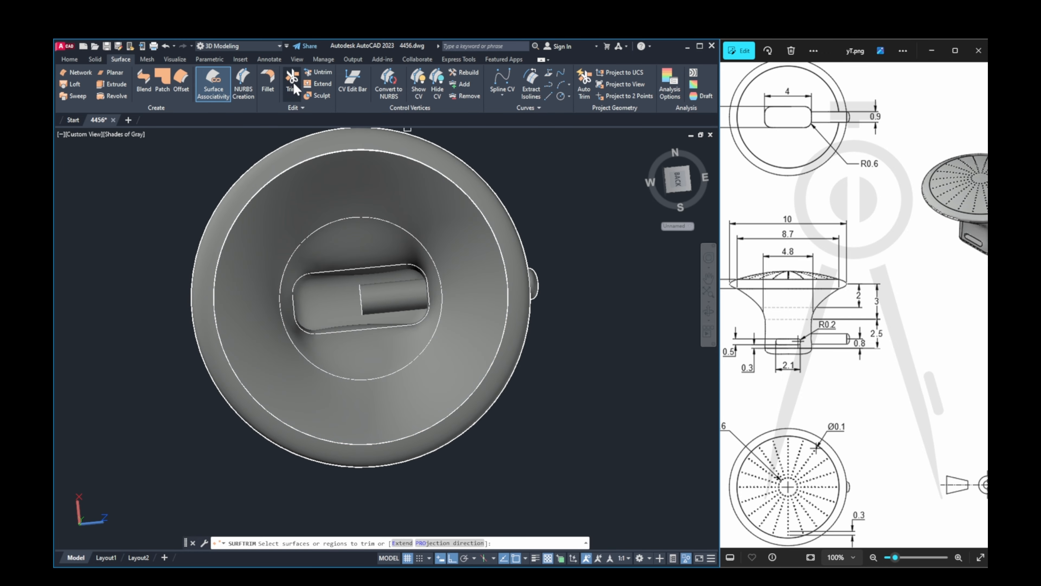
left_click(541, 285)
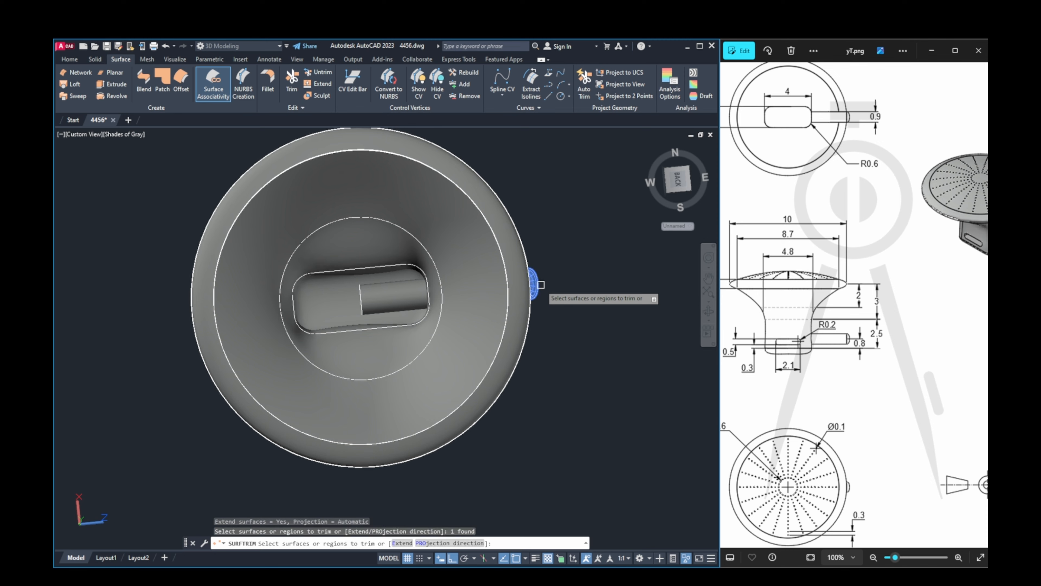
key("Return")
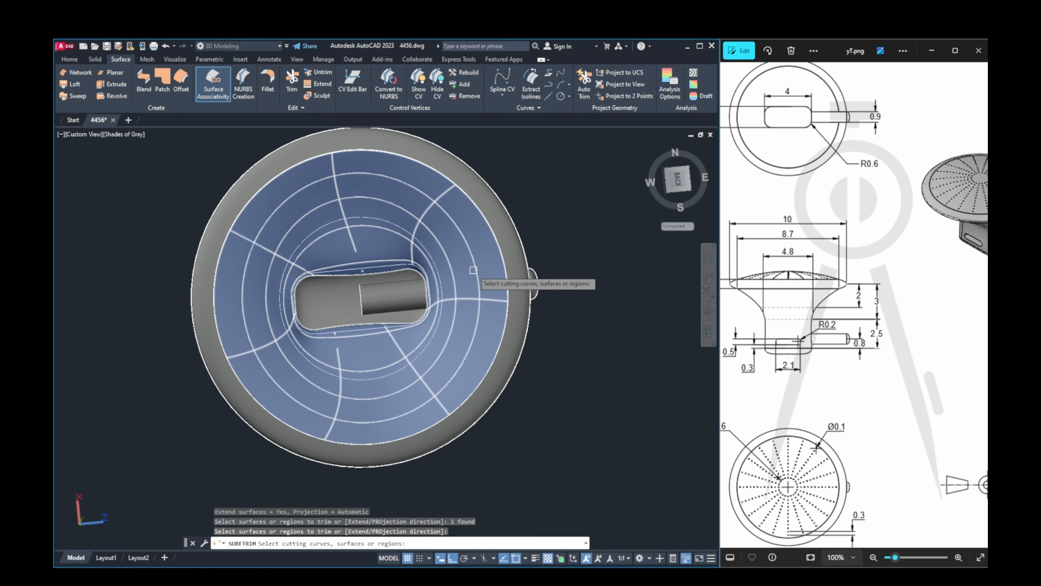
left_click(468, 263)
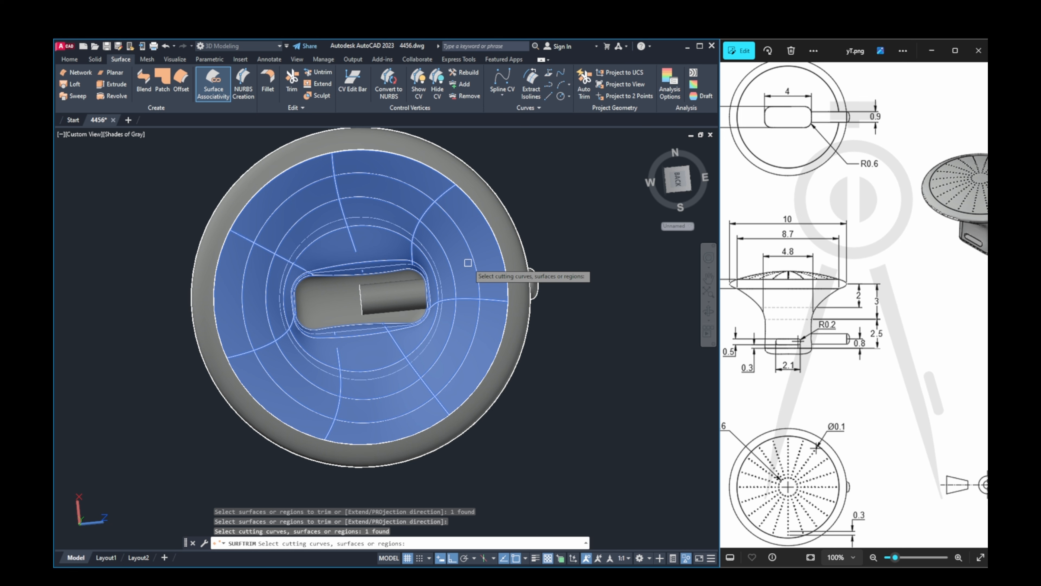
key("Return")
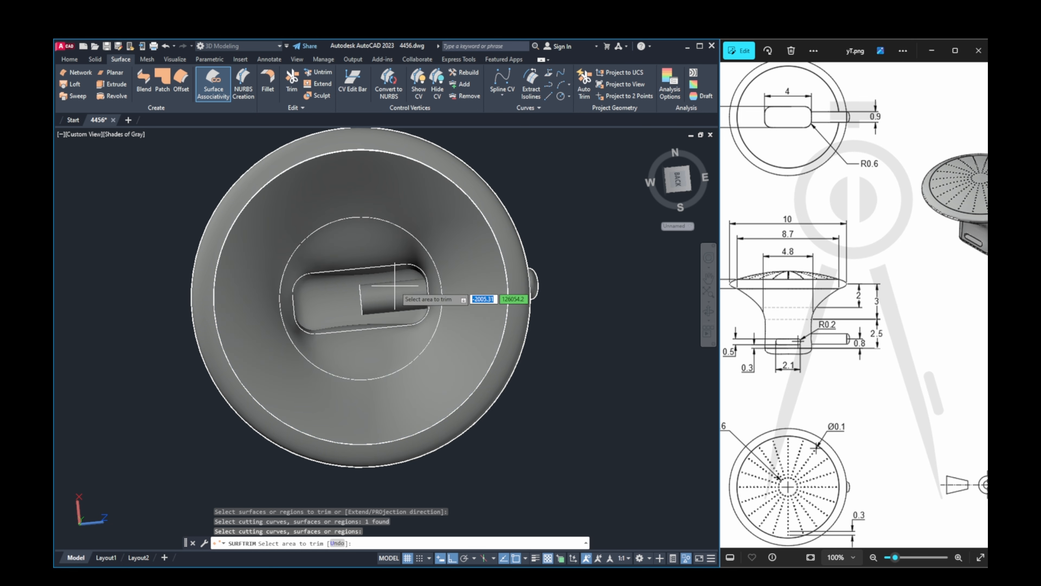
left_click(389, 292)
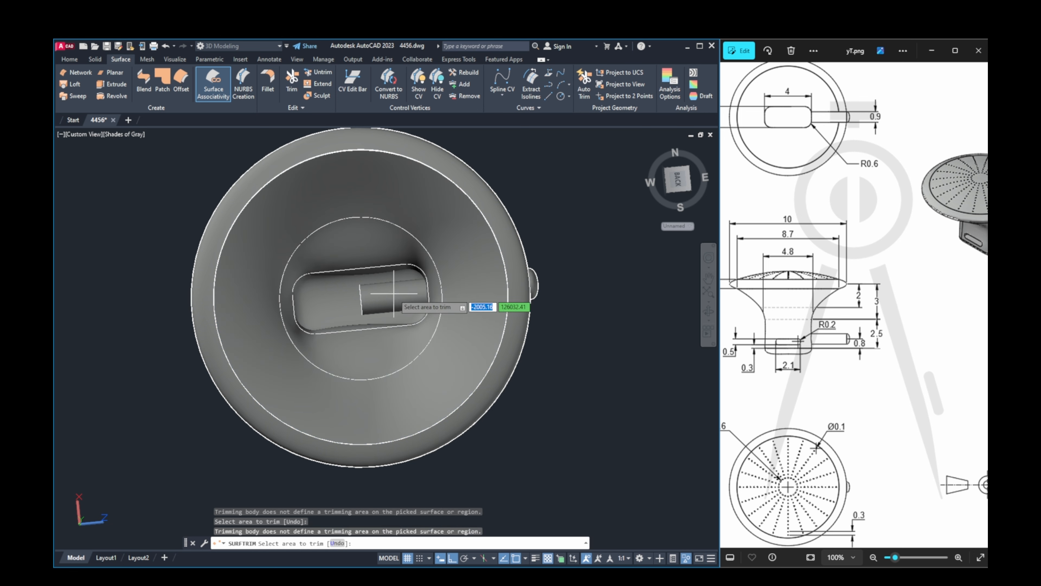
mouse_move(389, 292)
middle_mouse_down("shift")
mouse_move(397, 285)
mouse_move(392, 295)
middle_mouse_up("shift")
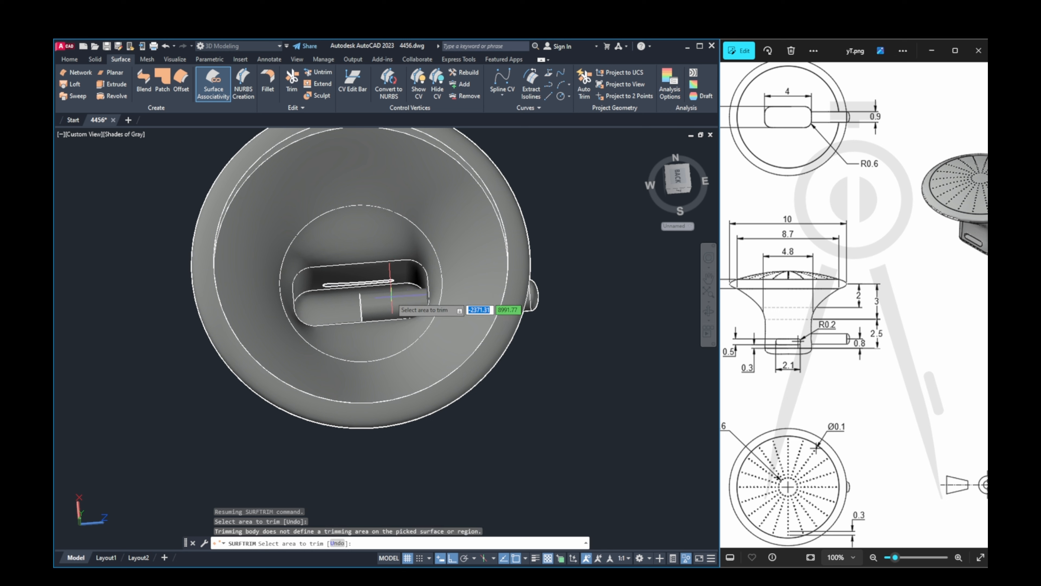
left_click(389, 294)
middle_click_drag(388, 293, 376, 297)
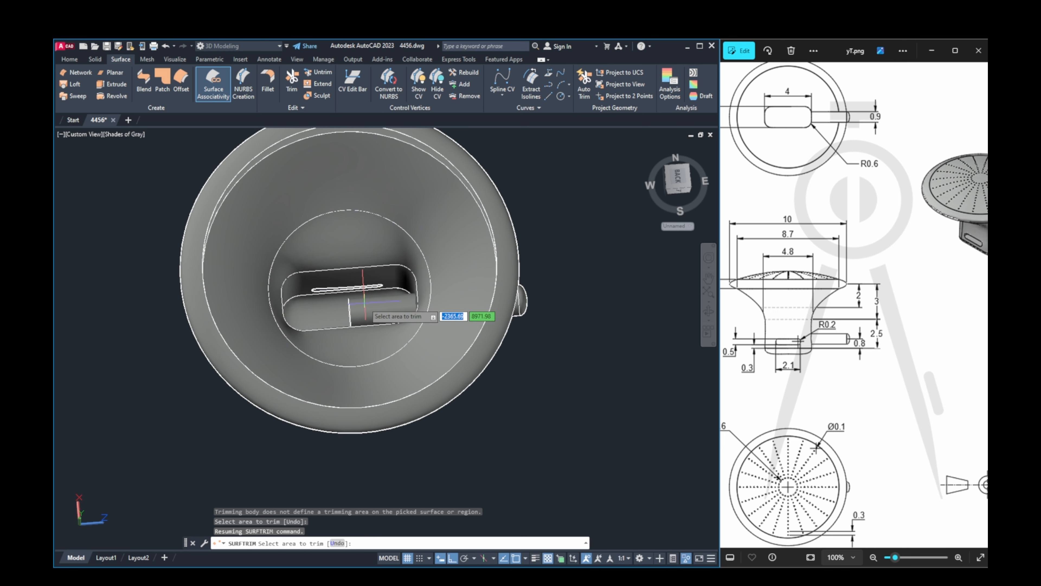
key("Escape")
key("Escape")
left_click(398, 307)
key("Escape")
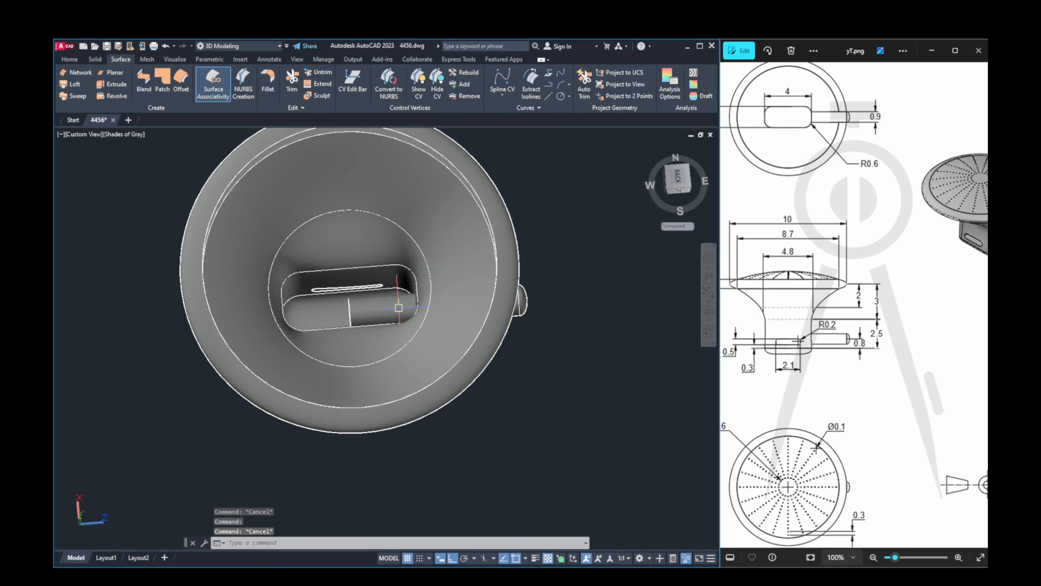
Step: Trim the pin's cylindrical surface where it projects into the hollow neck
middle_click_drag(473, 317, 450, 270, "shift")
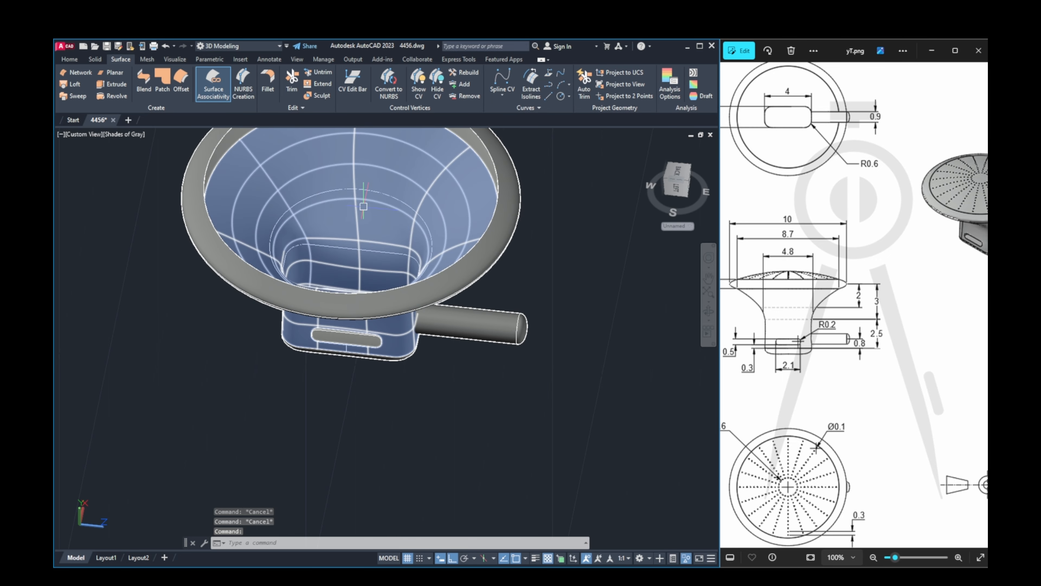
middle_click_drag(334, 165, 341, 224)
left_click(291, 82)
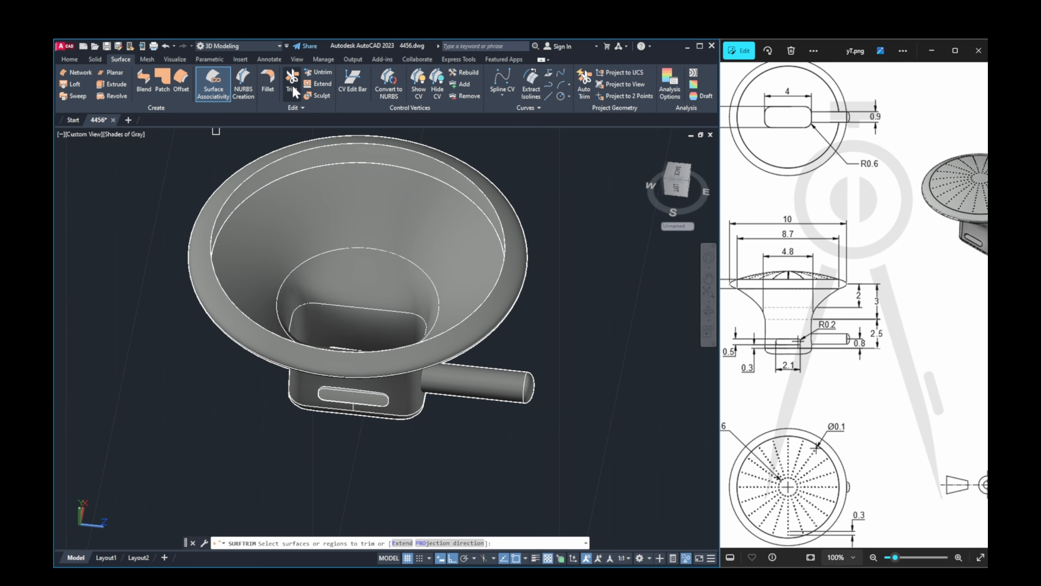
left_click(476, 375)
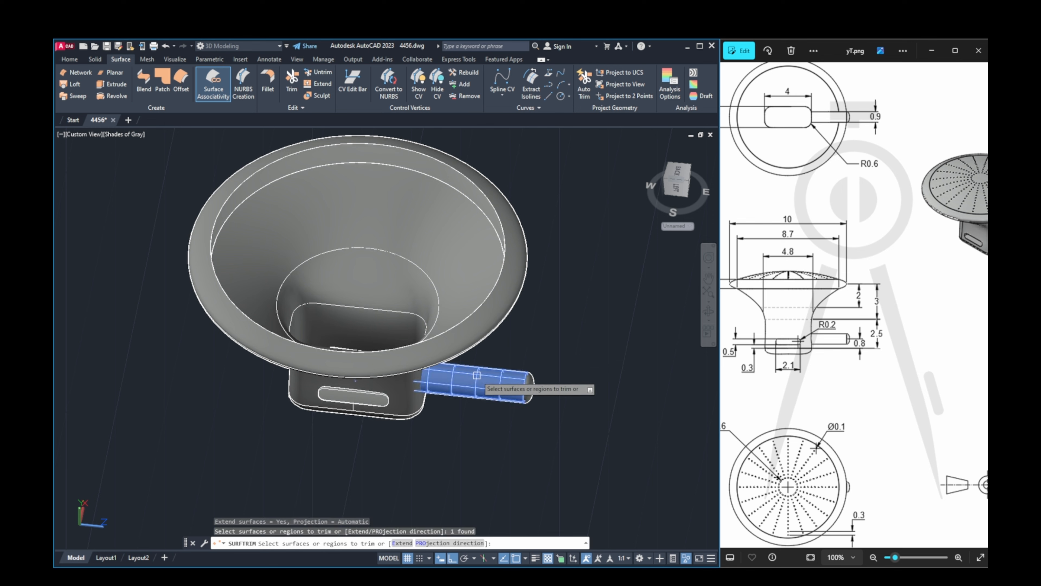
Step: Trim the excess end of the side pipe's surface, using the funnel body as the cutting surface
key("Return")
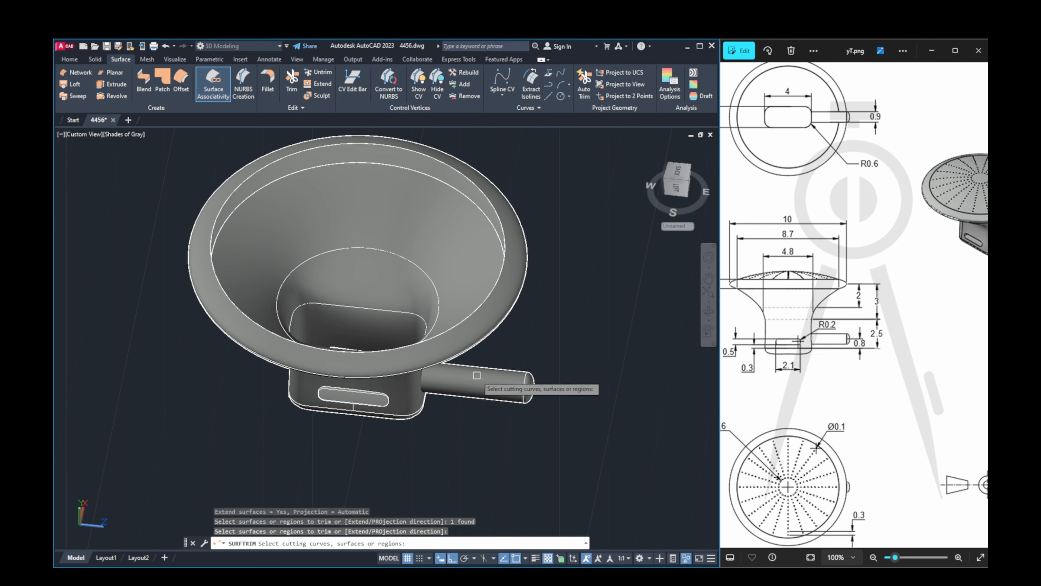
middle_click_drag(477, 375, 401, 367, "shift")
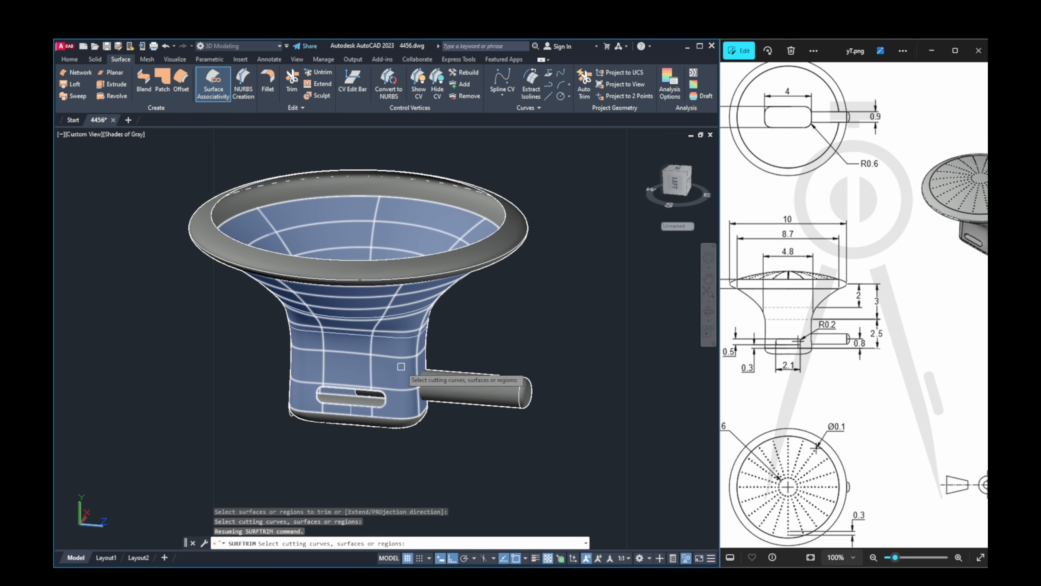
left_click(401, 366)
key("Return")
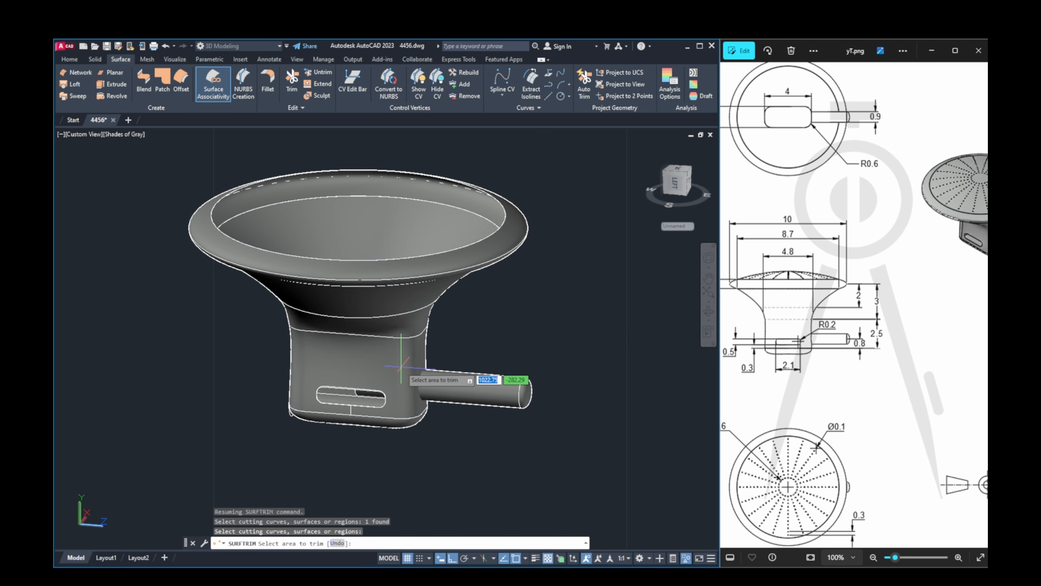
middle_click_drag(401, 366, 448, 434, "shift")
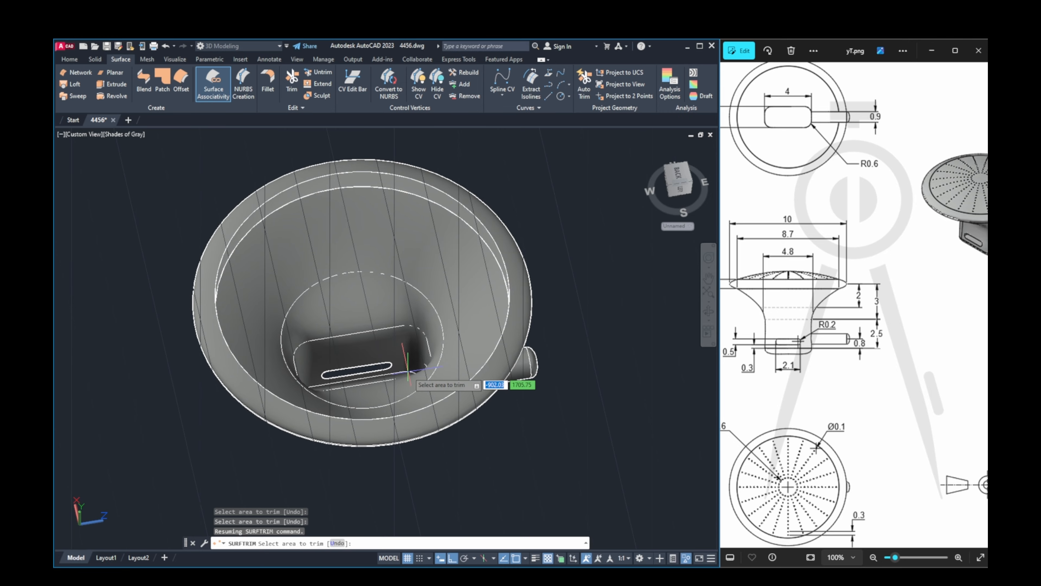
middle_click_drag(410, 365, 403, 411, "shift")
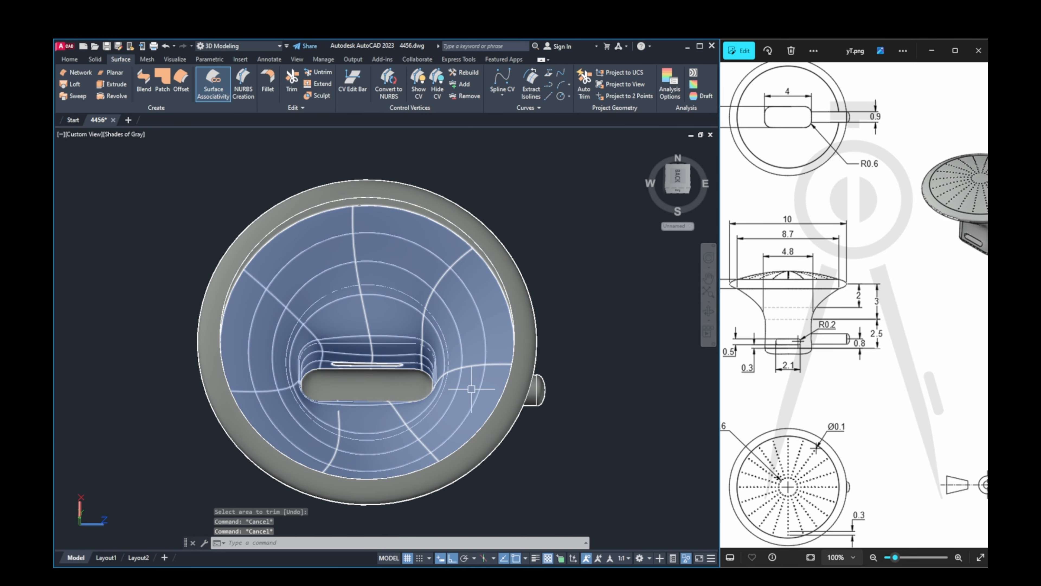
key("Escape")
key("Escape")
Step: End object isolation to bring back the hidden domed cap and other hidden objects
right_click(552, 251)
left_click(642, 466)
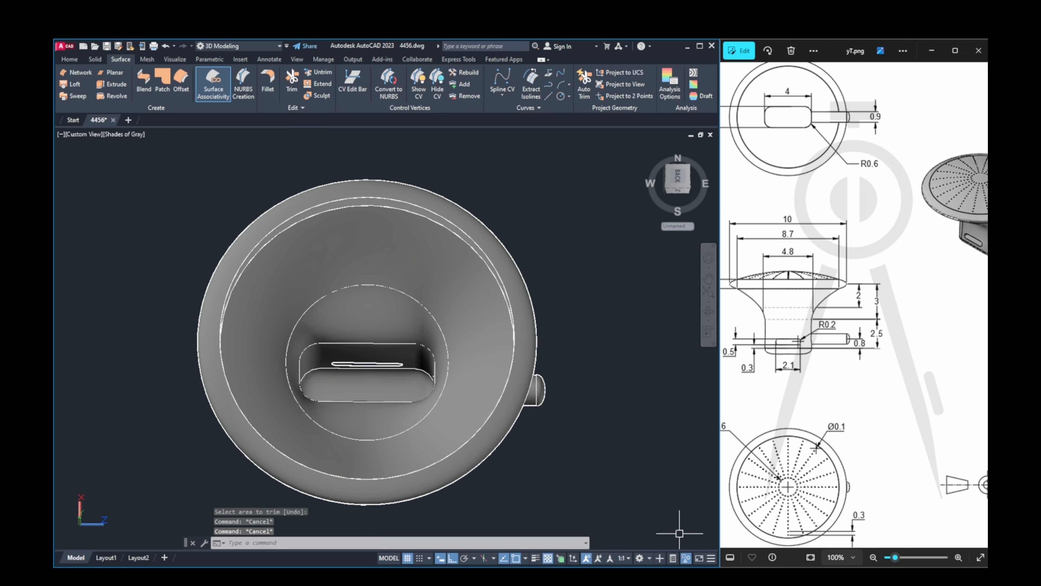
left_click(685, 557)
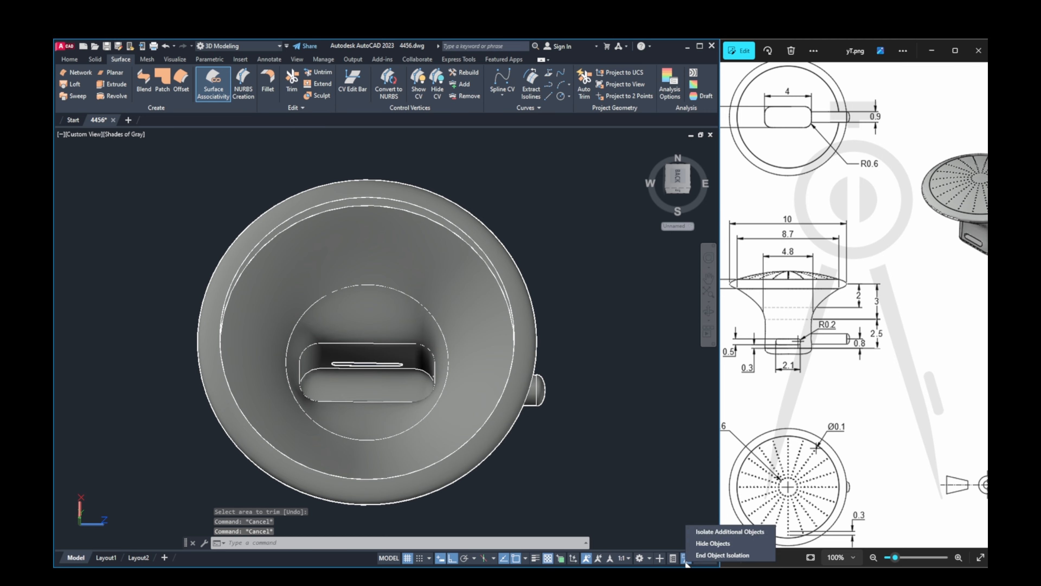
left_click(707, 555)
middle_click_drag(576, 430, 583, 344, "shift")
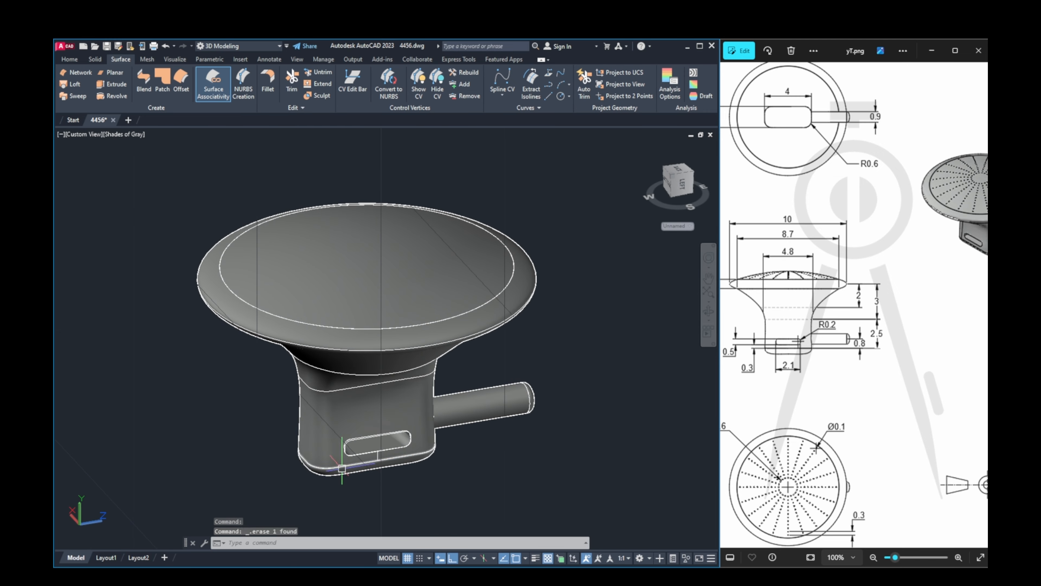
scroll(798, 398, "down", 1)
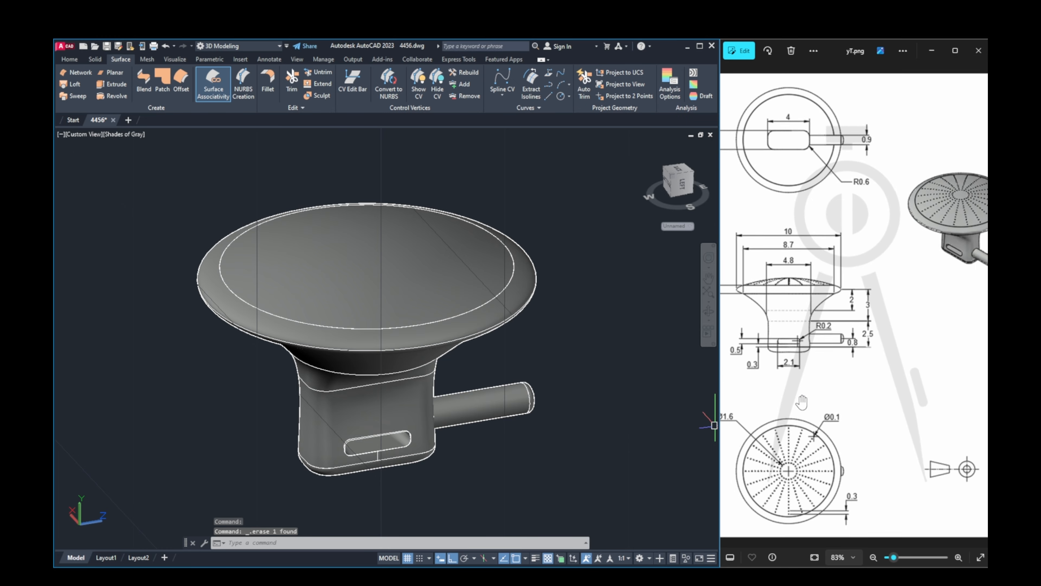
mouse_move(533, 311)
middle_mouse_down("shift")
mouse_move(464, 325)
mouse_move(477, 406)
mouse_move(442, 381)
middle_mouse_up("shift")
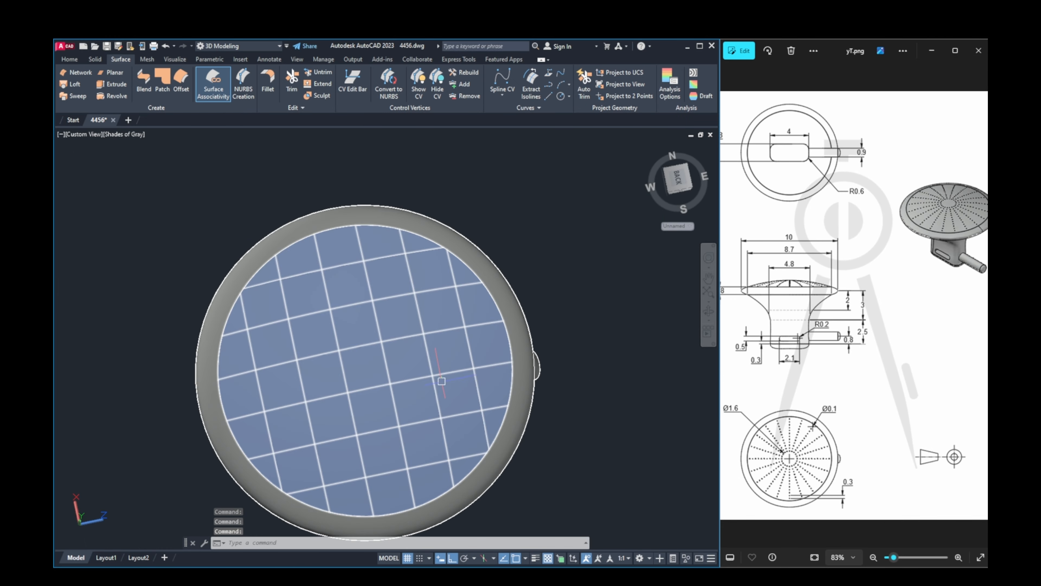
middle_click_drag(449, 336, 459, 374, "shift")
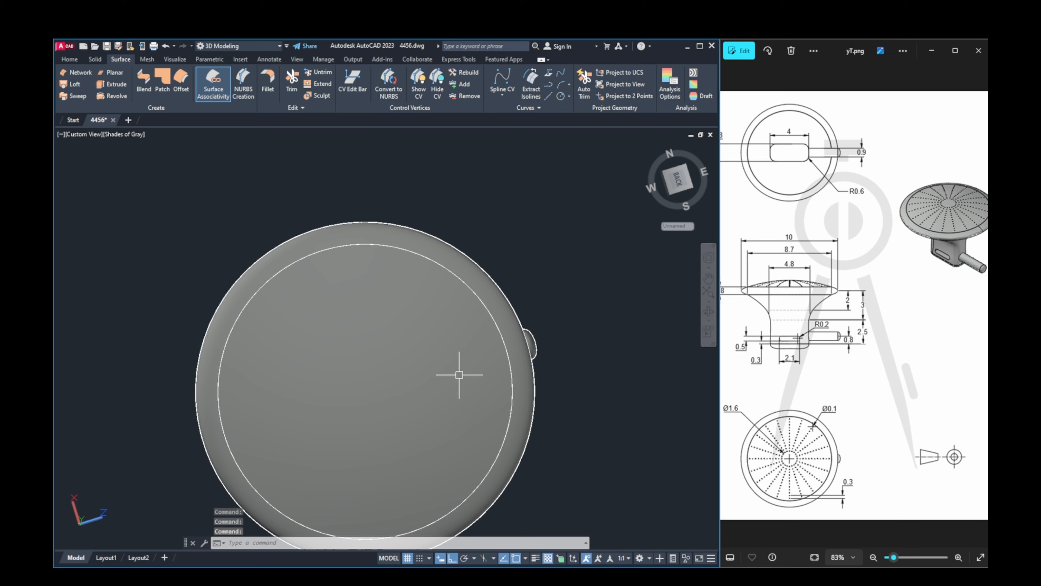
left_click(673, 196)
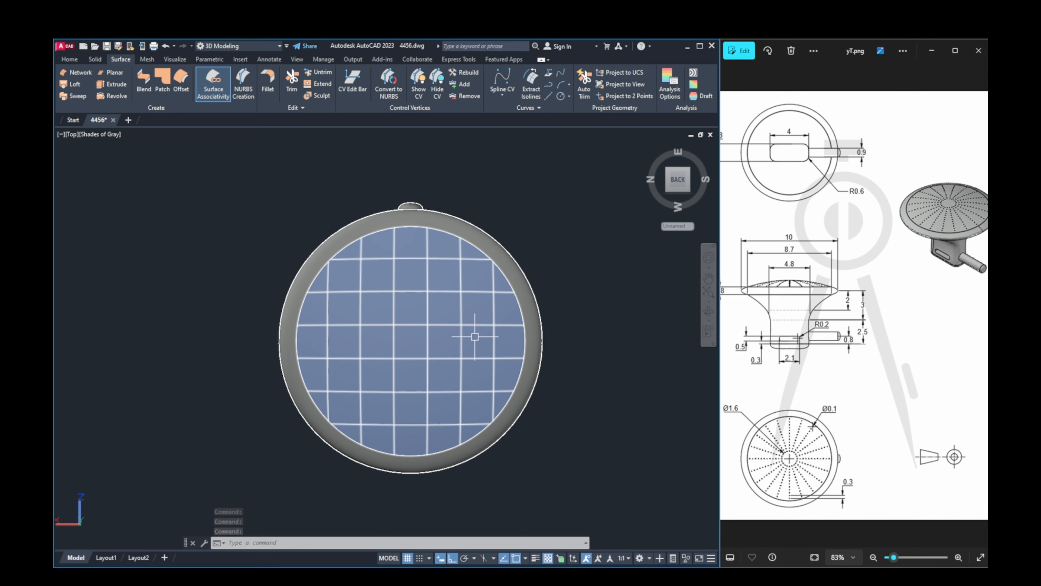
type("c")
key("Return")
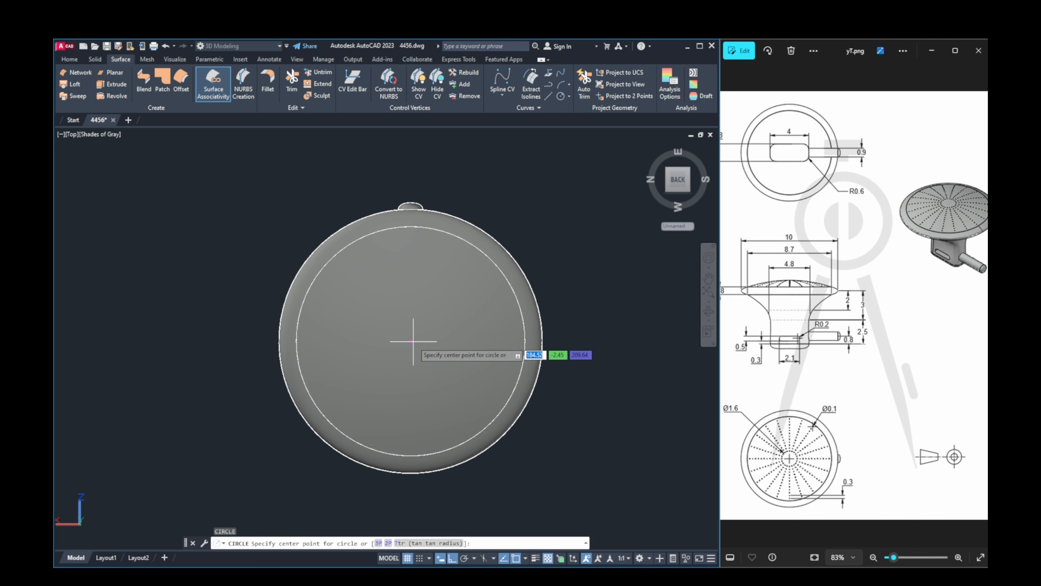
left_click(411, 340)
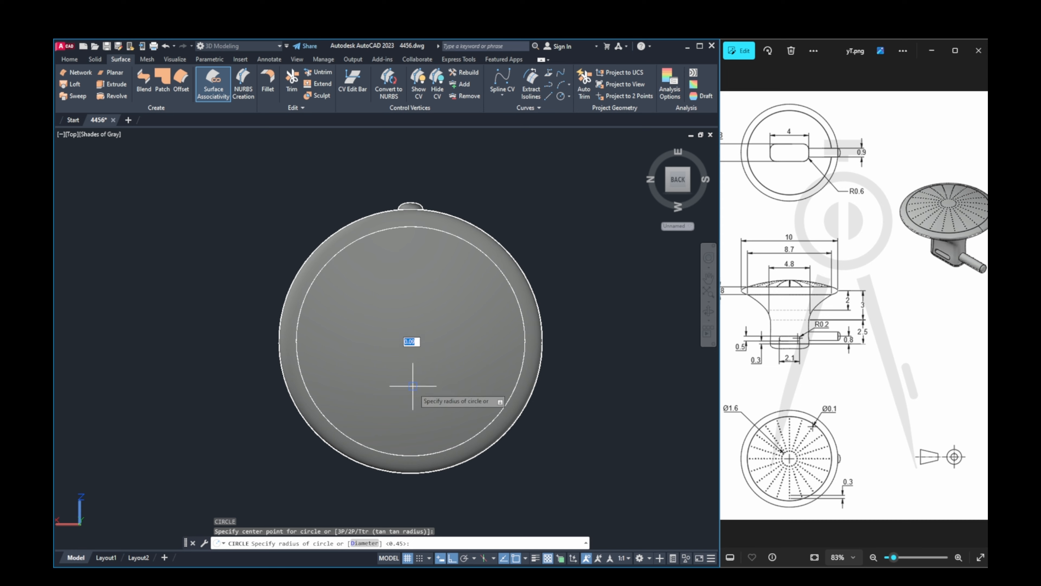
key("Escape")
key("Escape")
Step: Hide the domed cap surface that covers the funnel opening
right_click(442, 371)
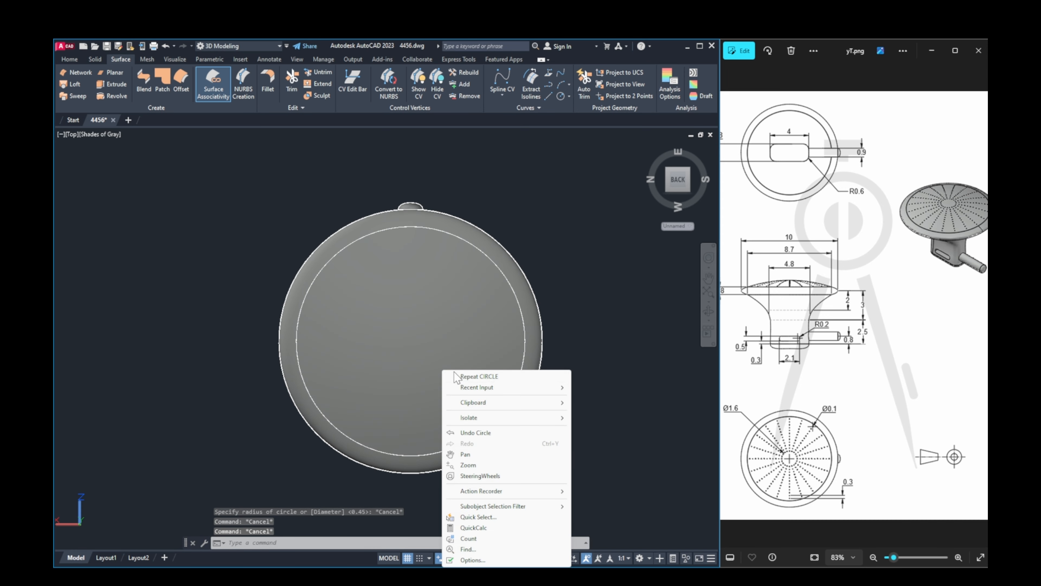
mouse_move(549, 418)
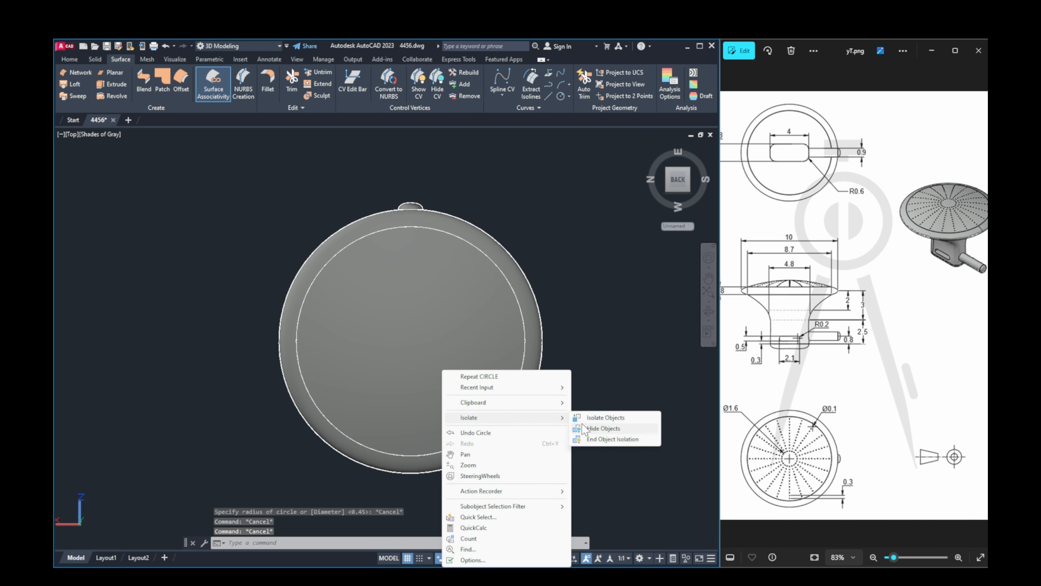
left_click(613, 429)
left_click(492, 365)
key("Return")
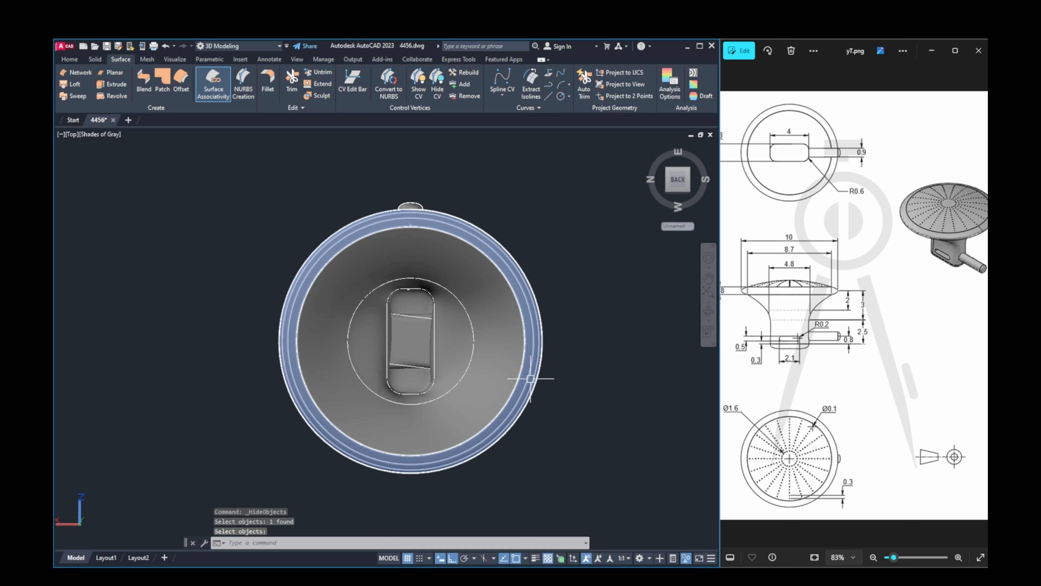
key("Escape")
key("Escape")
key("Escape")
Step: Hide the funnel body surface, leaving the rim ring, side pipe and base in view
scroll(441, 359, "up", 3)
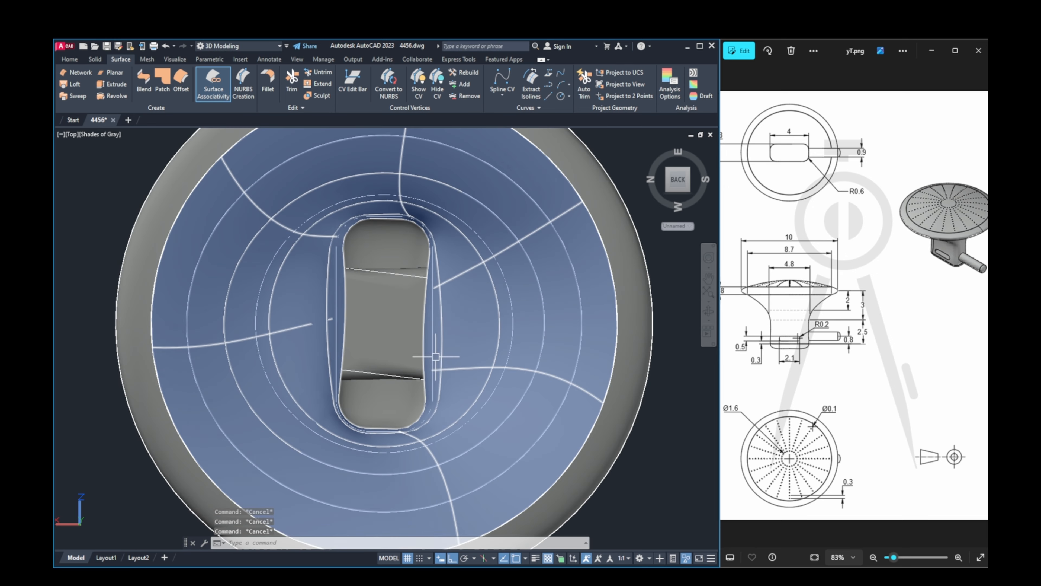
scroll(436, 356, "down", 2)
left_click(410, 346)
right_click(410, 346)
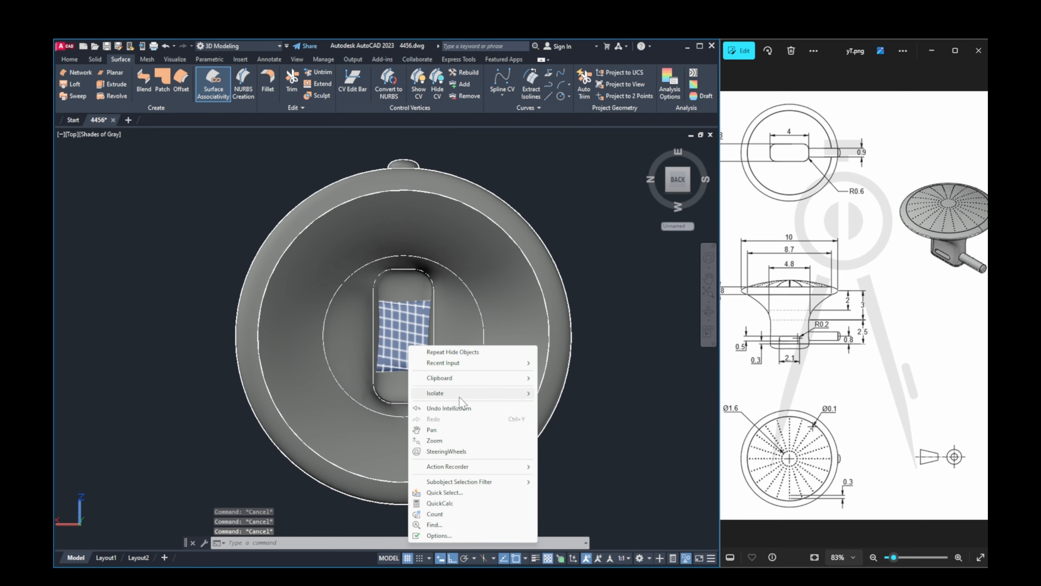
mouse_move(463, 393)
left_click(585, 404)
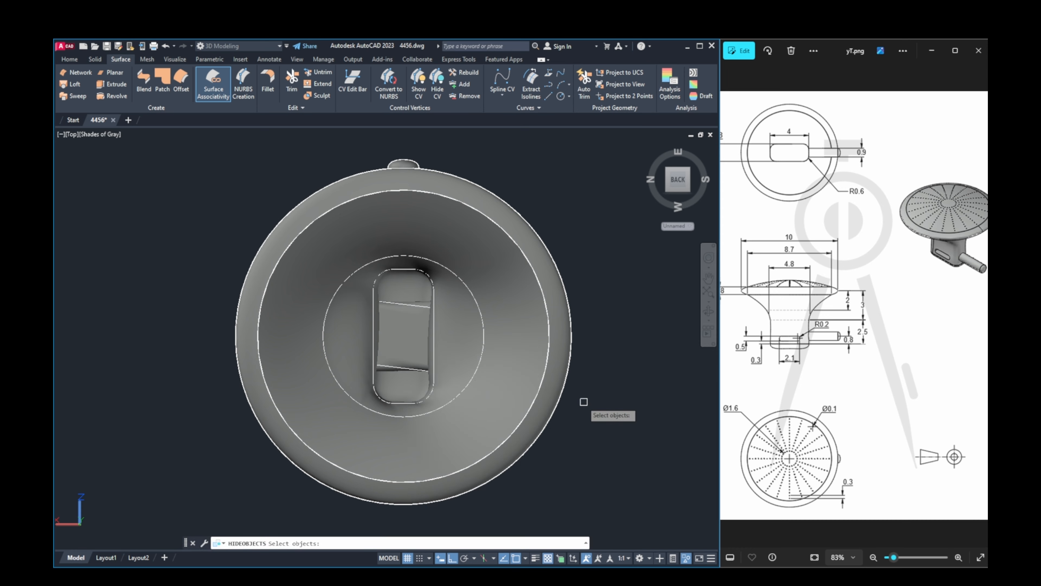
left_click(499, 385)
key("Return")
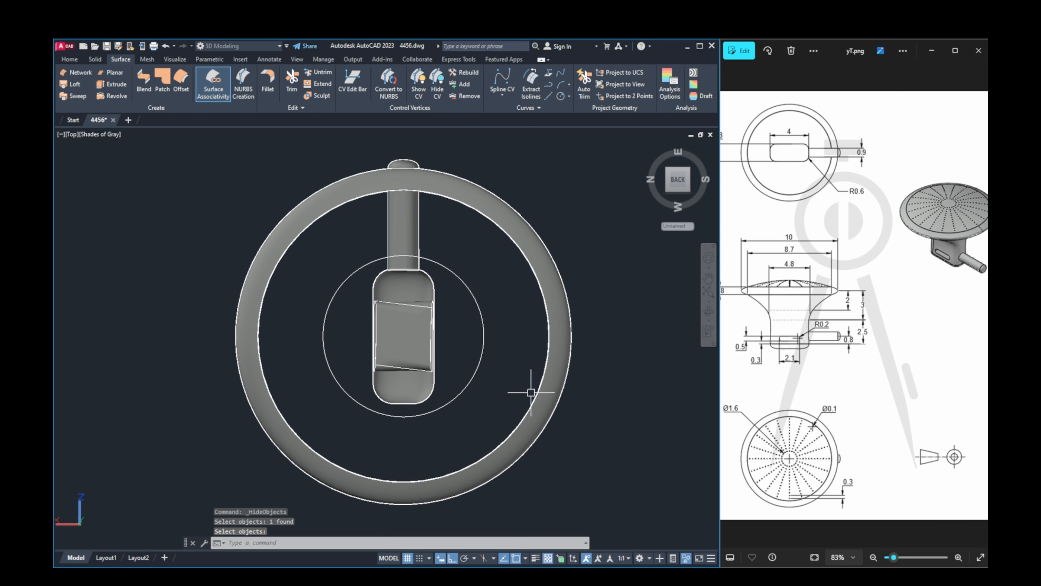
right_click(541, 404)
key("Escape")
key("Escape")
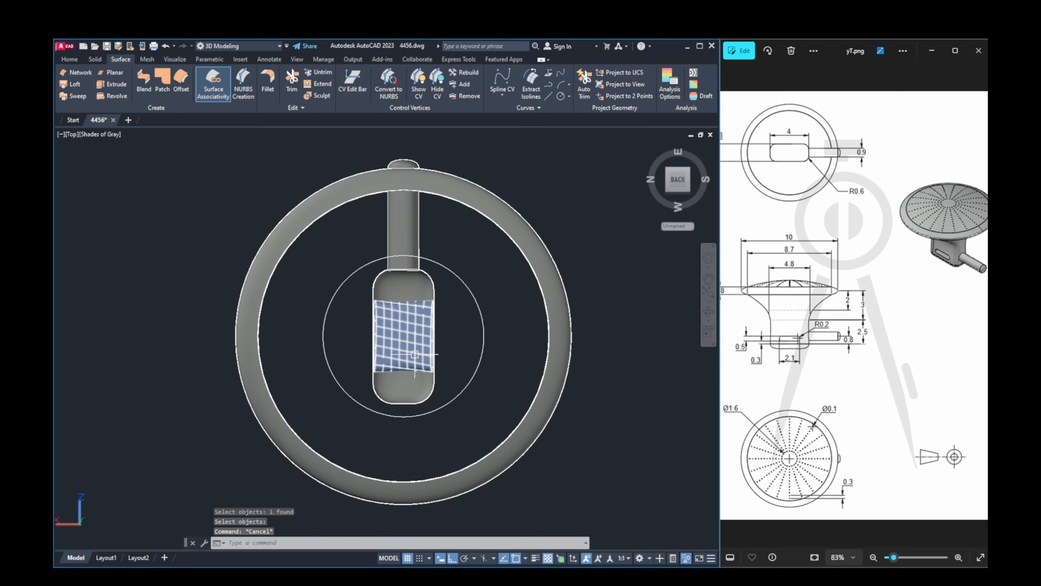
right_click(417, 367, "shift")
key("Escape")
Step: Hide the rectangular surface patch lying across the middle of the rounded base
left_click(403, 329)
right_click(411, 326)
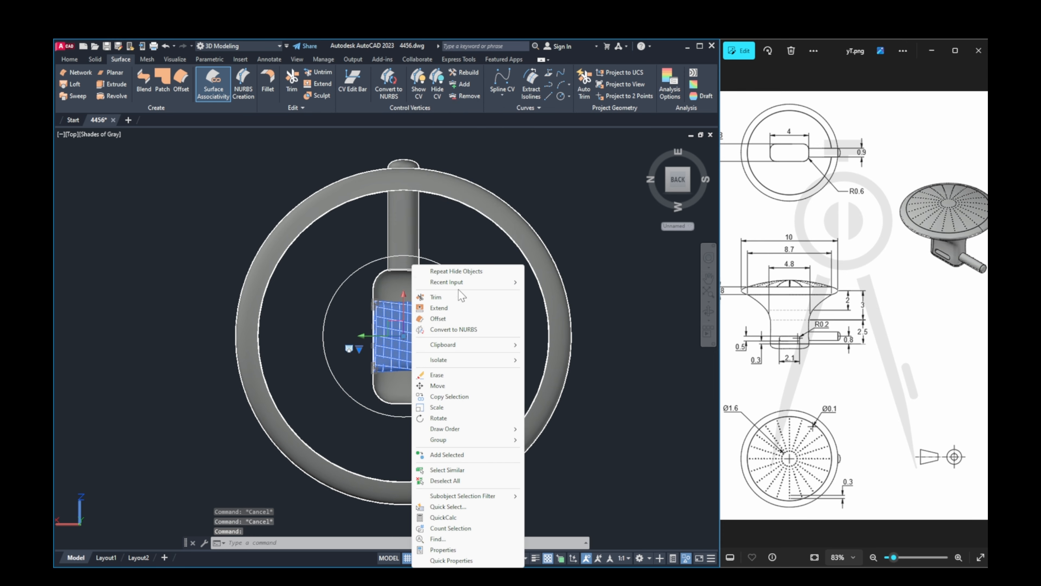
mouse_move(455, 361)
left_click(547, 370)
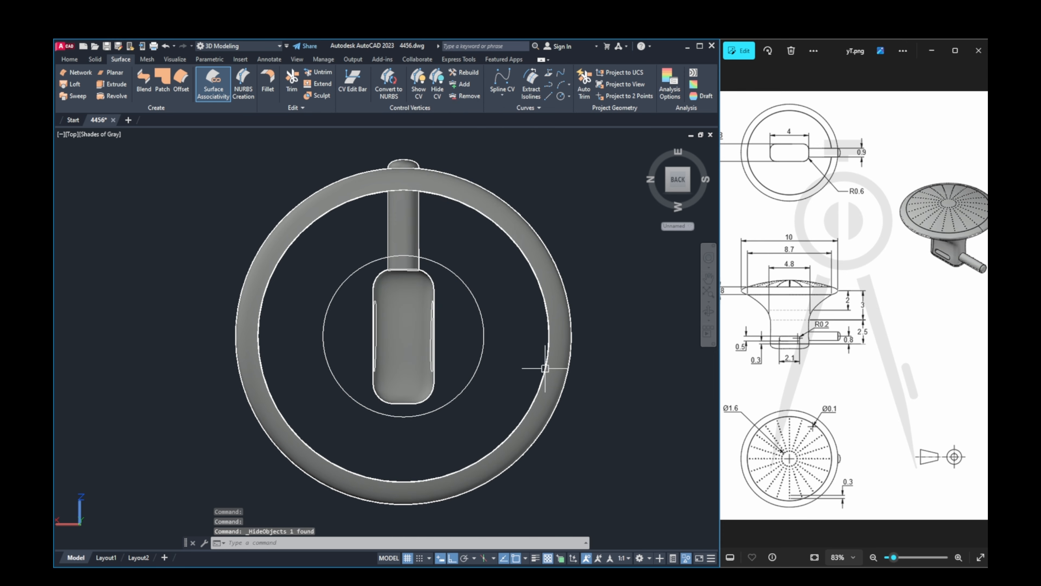
Step: Delete the construction circle located between the rim ring and the base
middle_click_drag(426, 339, 452, 378, "shift")
left_click(475, 379)
key("Delete")
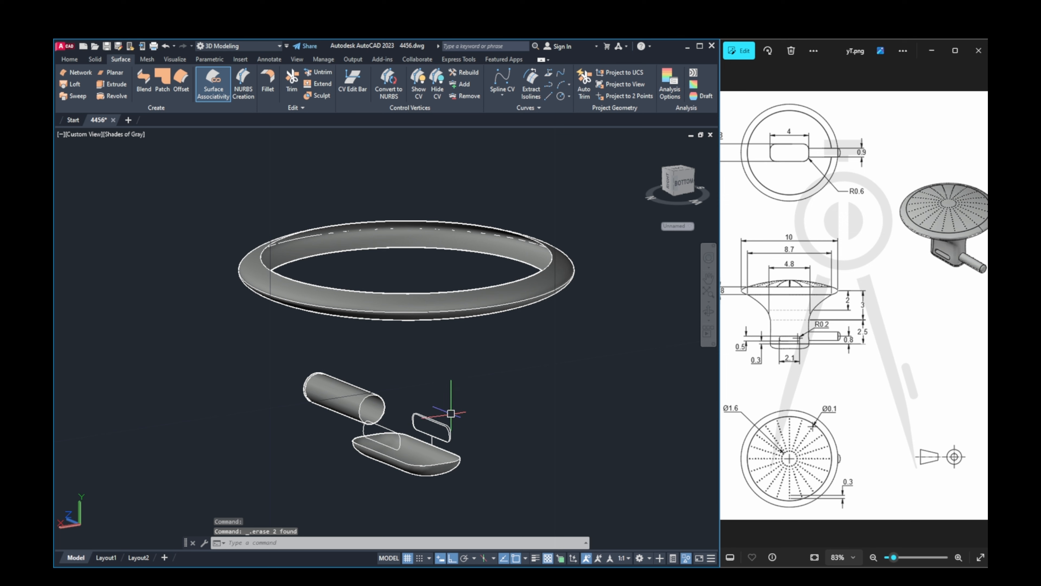
Step: Delete the leftover slot outline curves and short lines above the rounded base
left_click(446, 432)
key("Delete")
left_click(450, 429)
left_click(448, 426)
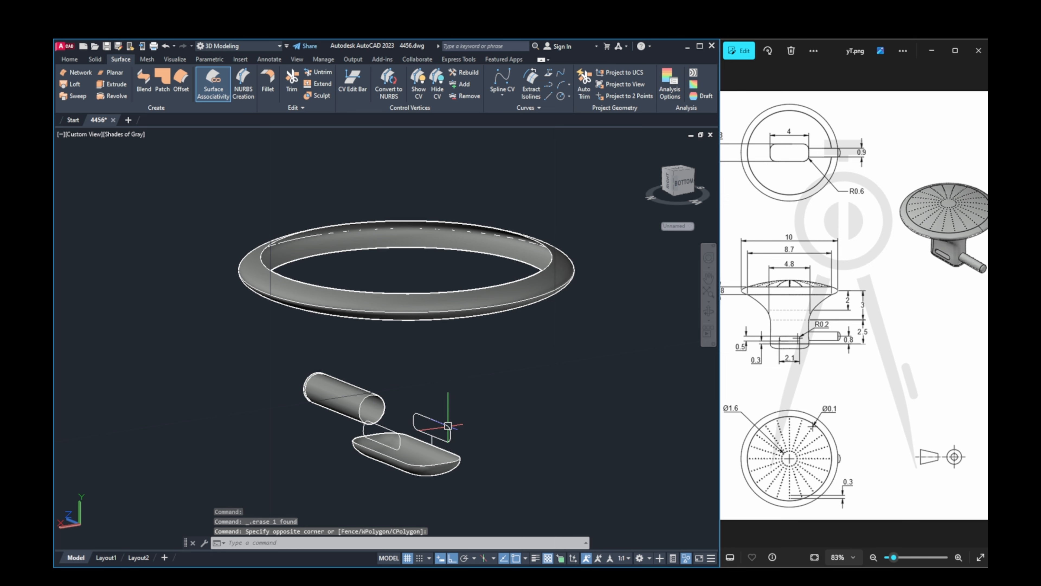
left_click(448, 431)
key("Delete")
left_click(392, 441)
key("Delete")
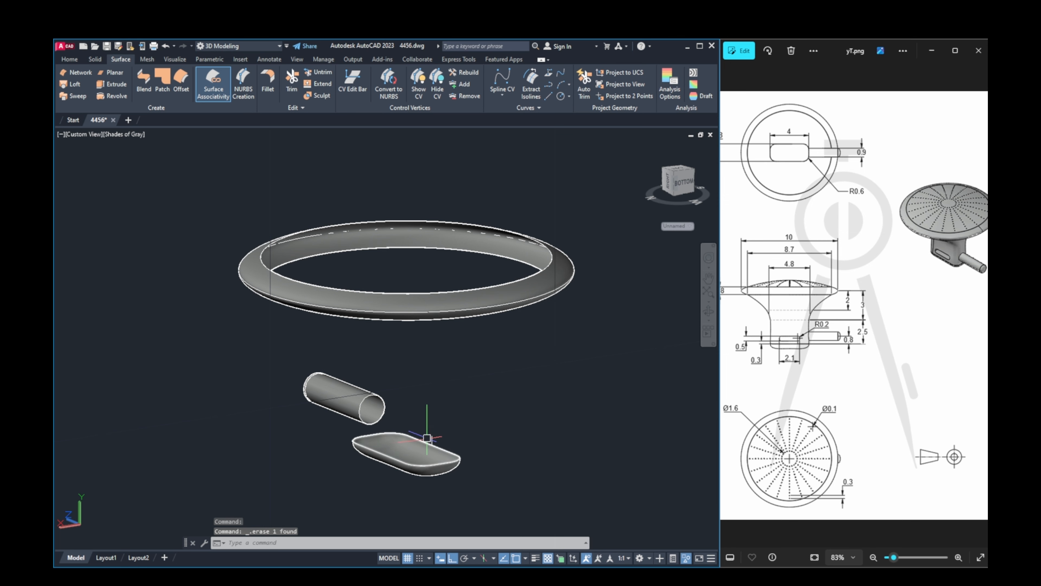
Step: Orient the view to look straight onto the face of the rim ring
middle_click_drag(460, 380, 470, 435, "shift")
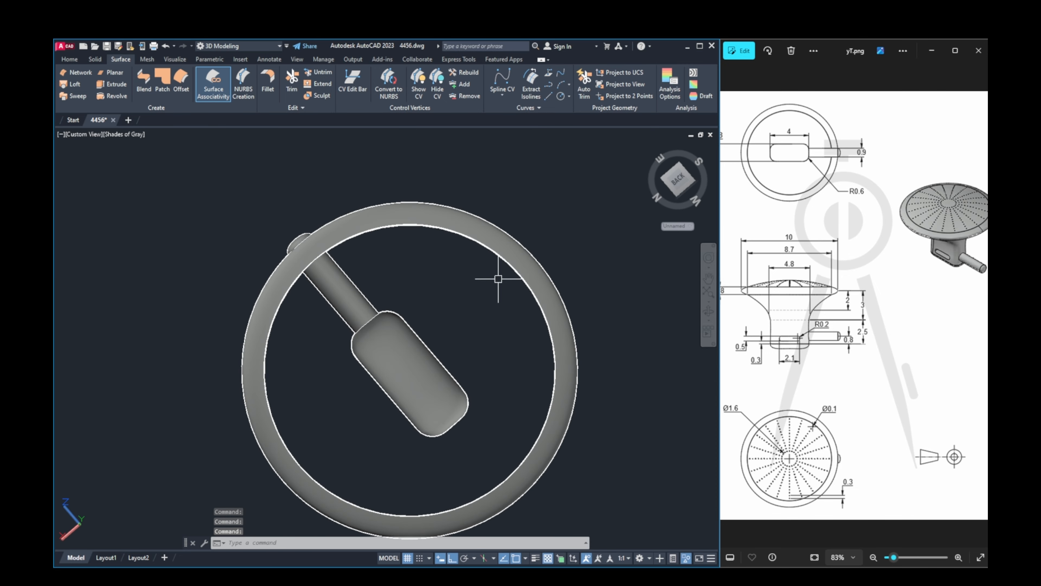
key("Escape")
key("Escape")
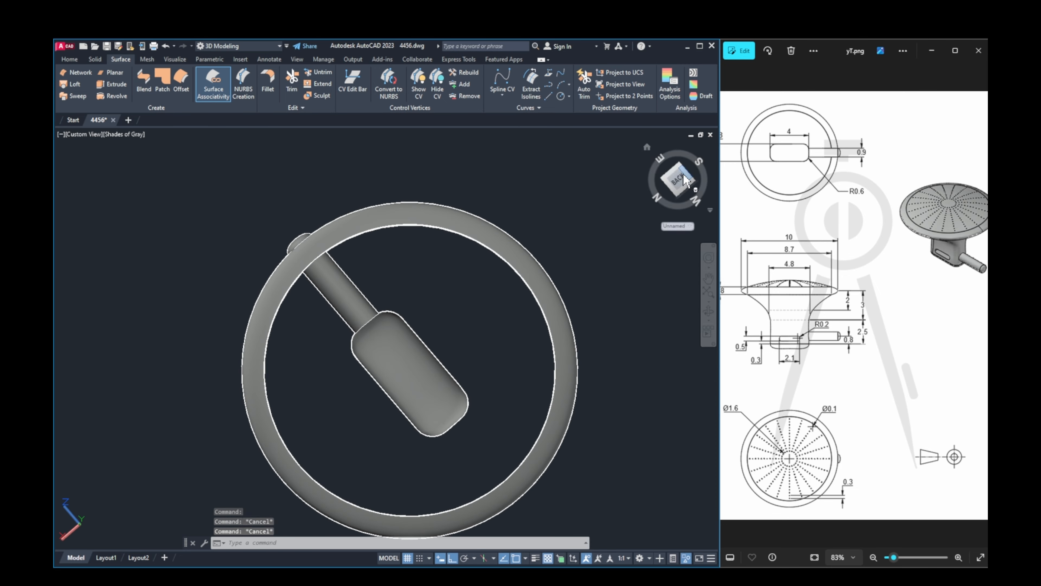
left_click_drag(692, 191, 678, 198)
left_click(677, 190)
key("Return")
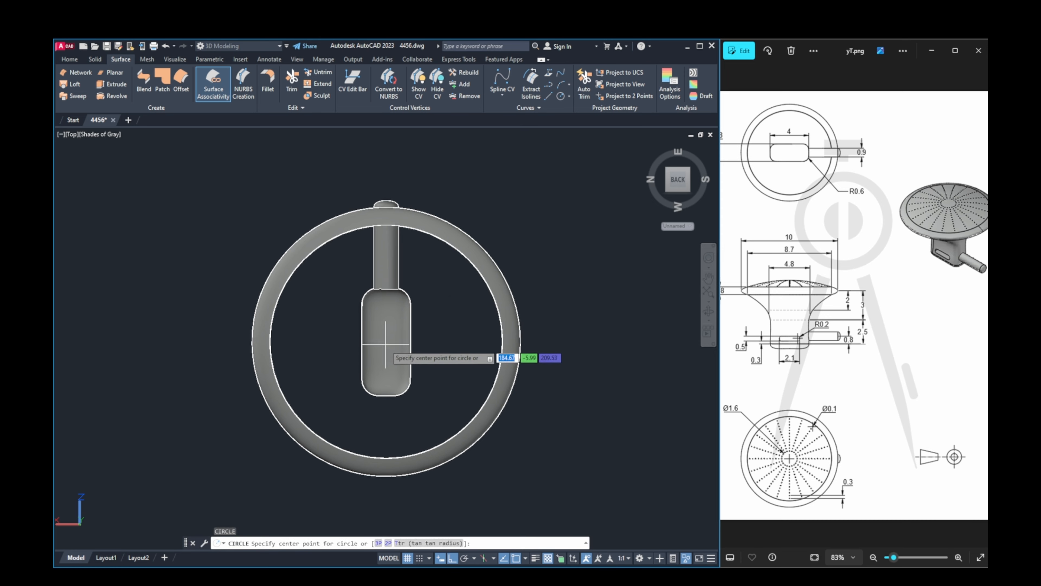
left_click(387, 341)
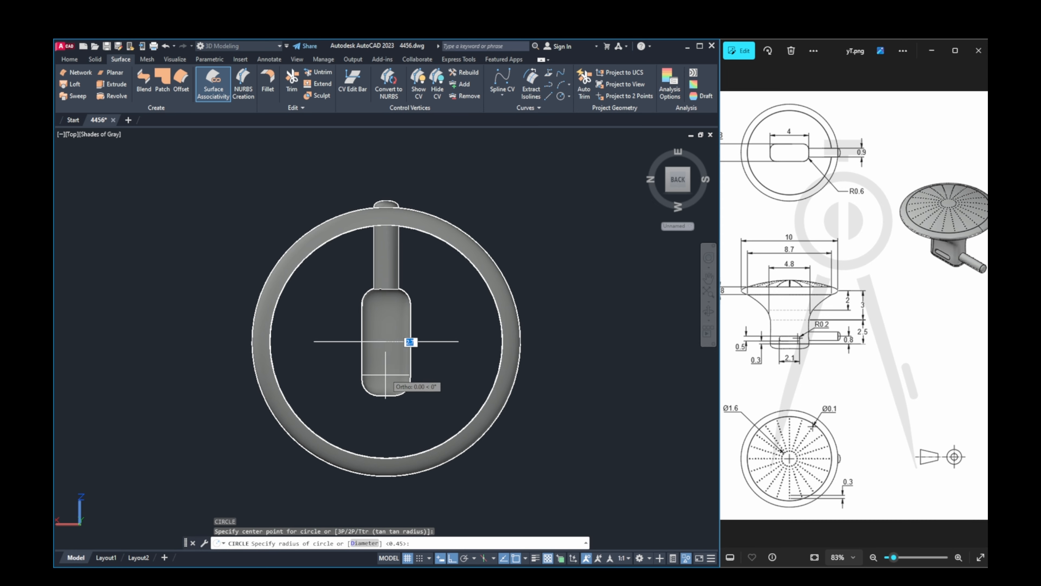
key("Escape")
key("Escape")
key("Escape")
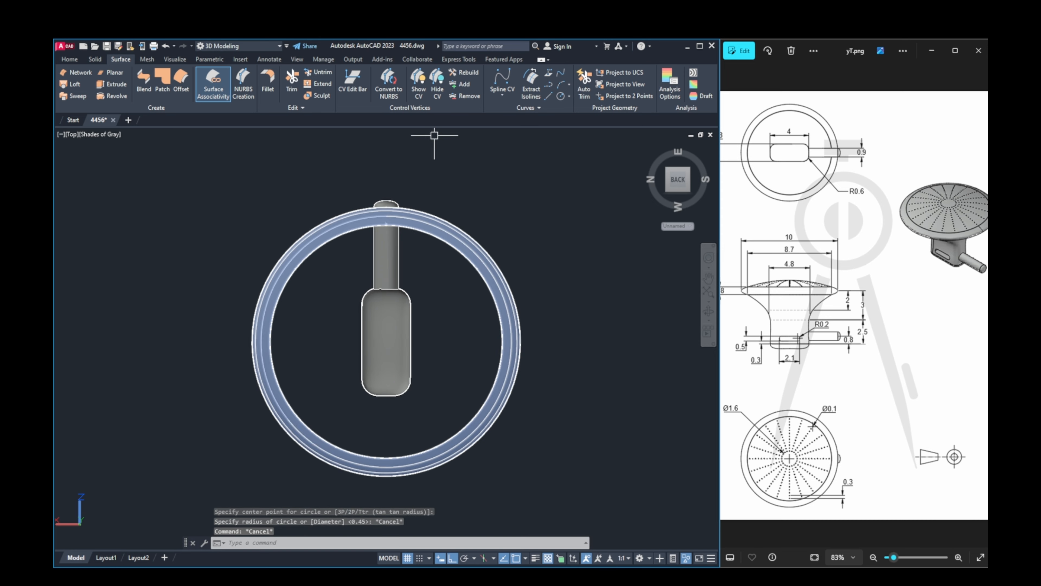
Step: Switch the coordinate system so that its XY plane is parallel to the rim ring's plane
left_click(69, 59)
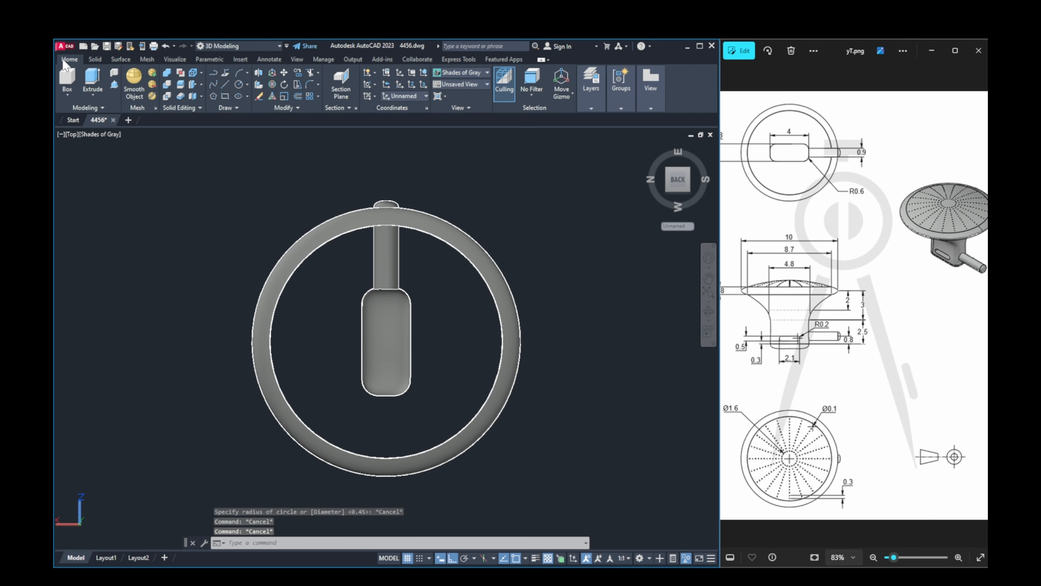
left_click(417, 98)
left_click(402, 110)
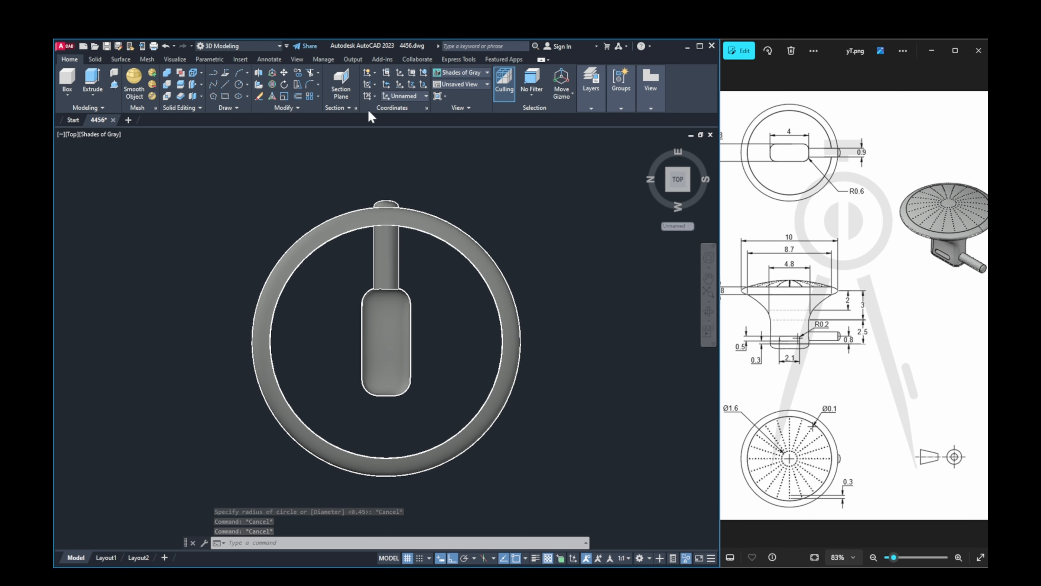
Step: Draw a circle of diameter 1.6 centred on the rim ring's axis above the rounded base
type("c")
key("Return")
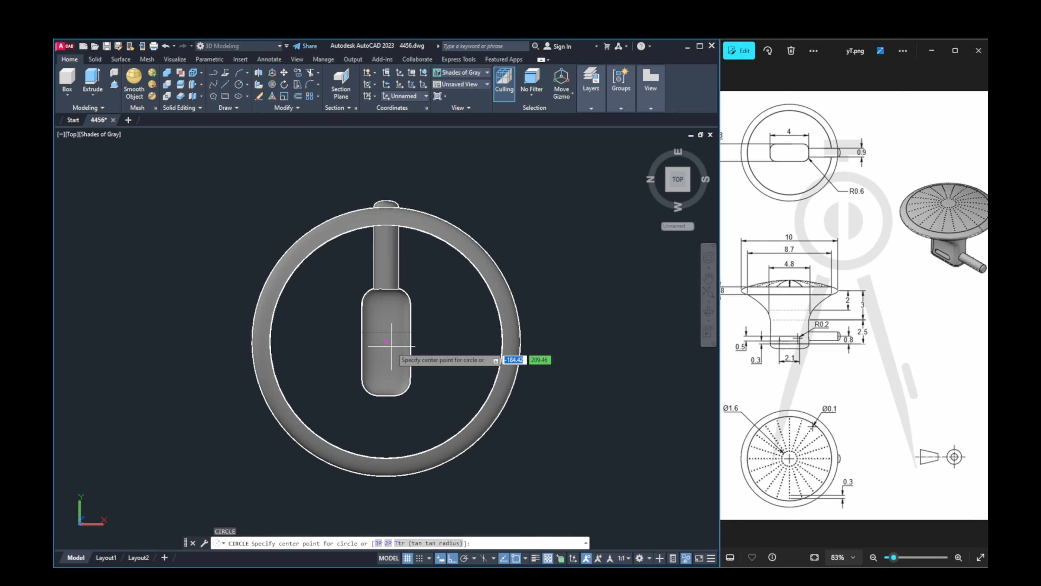
left_click(386, 342)
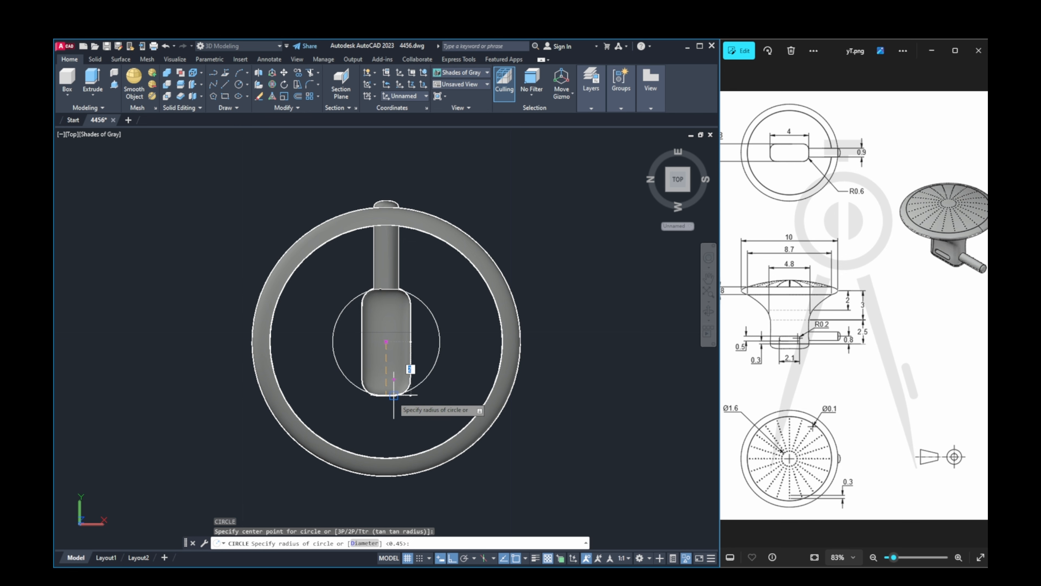
type("d")
key("Return")
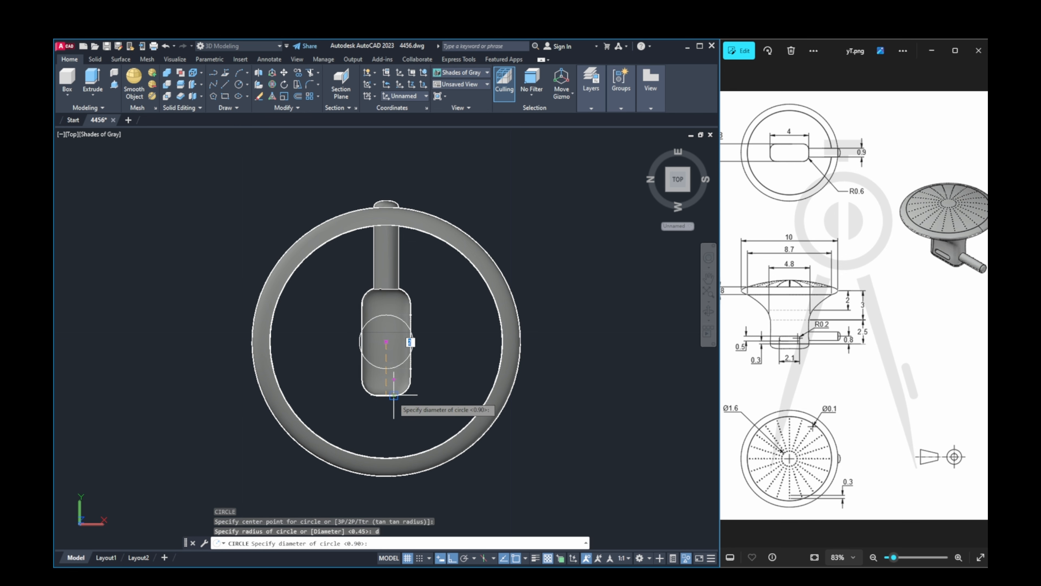
type("1.6")
key("Return")
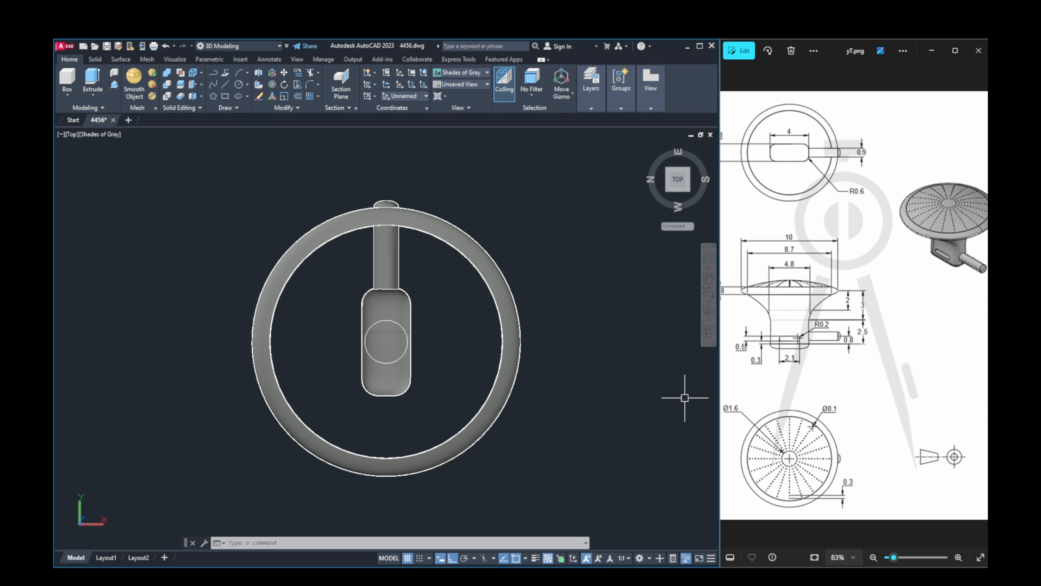
left_click(702, 377)
middle_click_drag(427, 329, 427, 287, "shift")
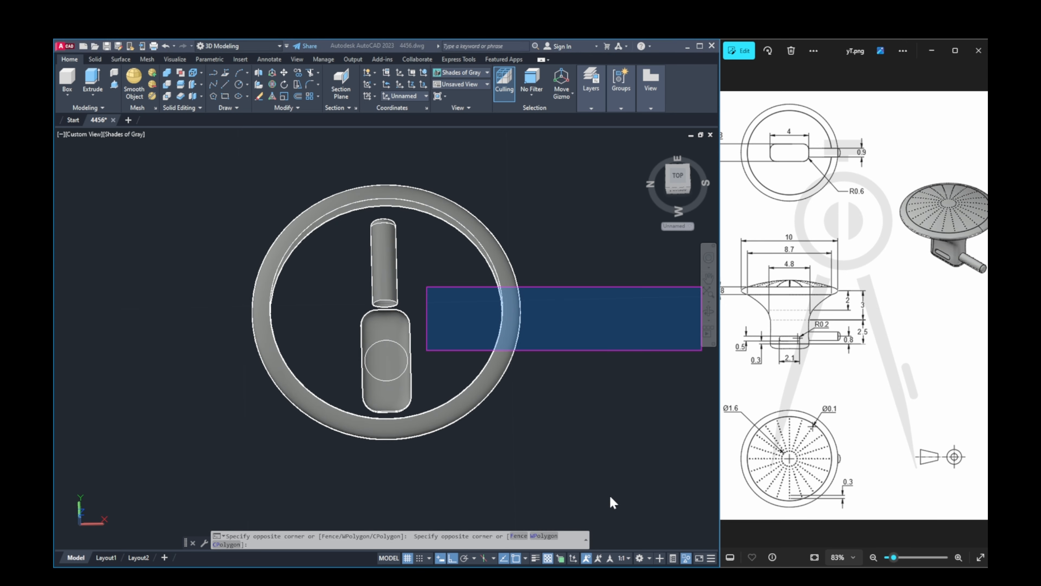
right_click(399, 398)
key("Escape")
key("Escape")
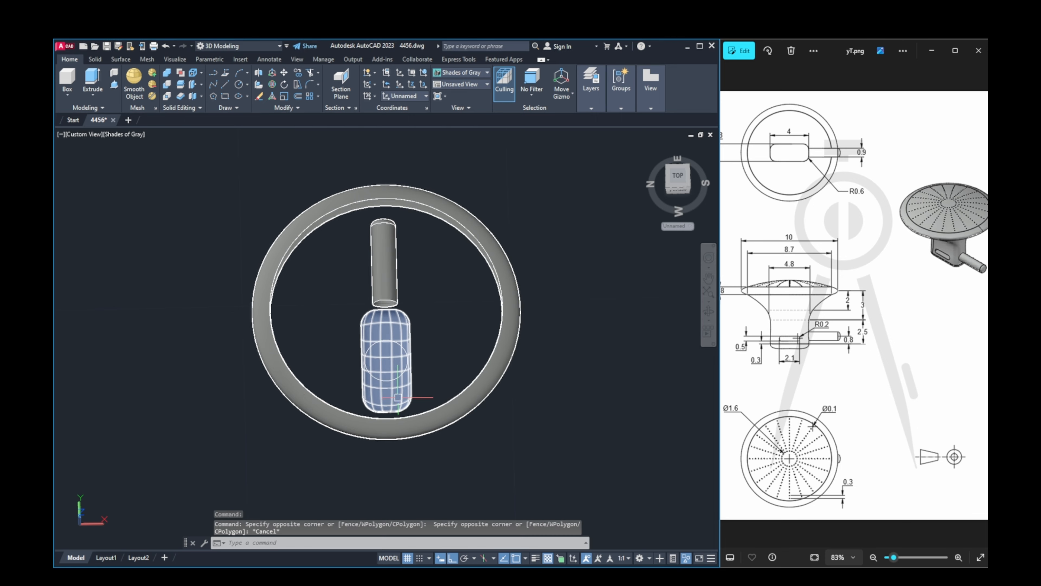
Step: Hide the rounded base body located behind the 1.6-diameter circle
right_click(402, 397)
mouse_move(449, 246)
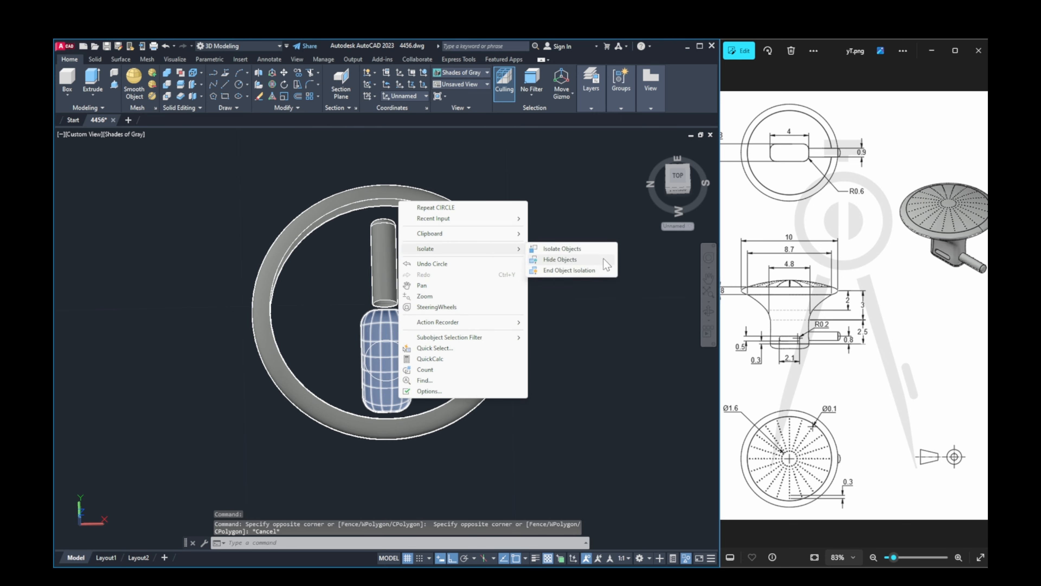
left_click(579, 255)
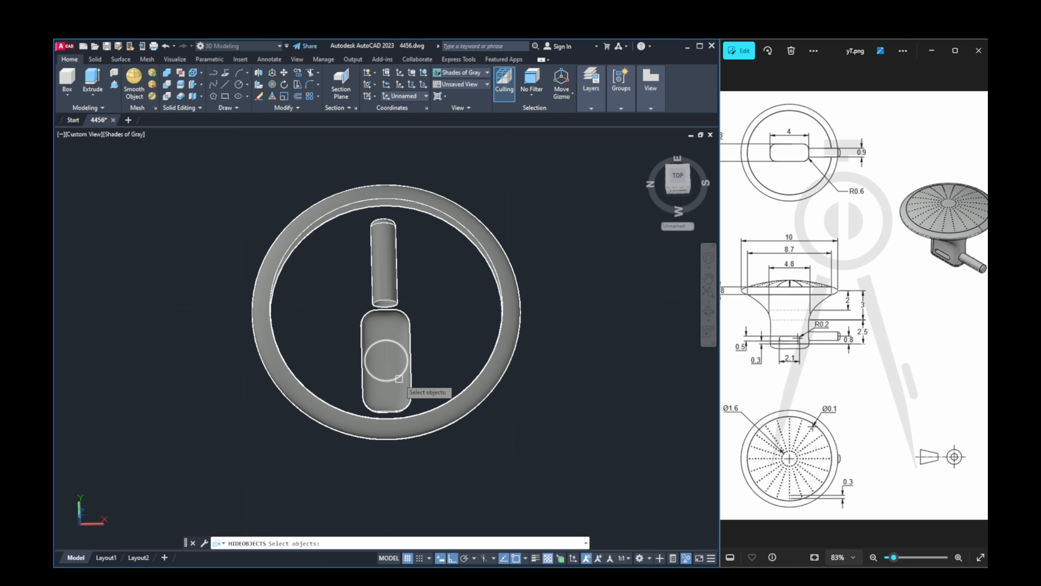
left_click(399, 389)
key("Return")
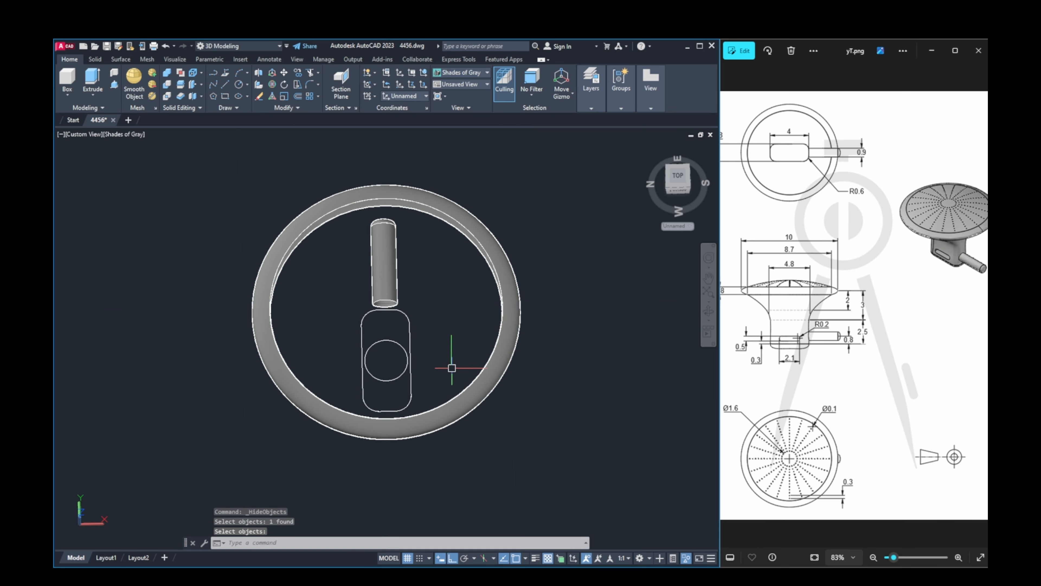
Step: Delete the overlapping rounded-rectangle outlines left around the 1.6-diameter circle
middle_click_drag(452, 367, 414, 394, "shift")
left_click(410, 404)
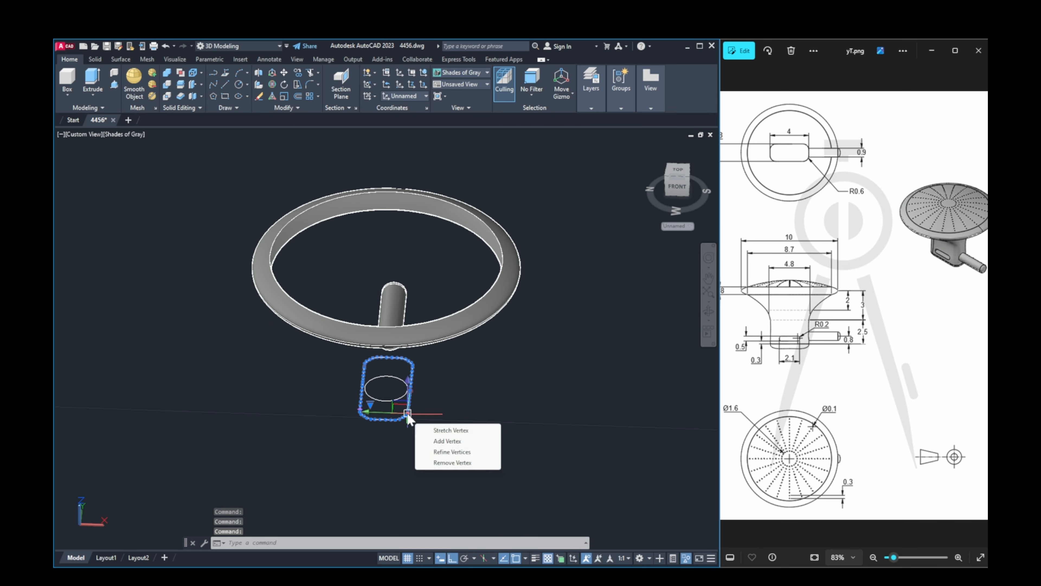
left_click(407, 413)
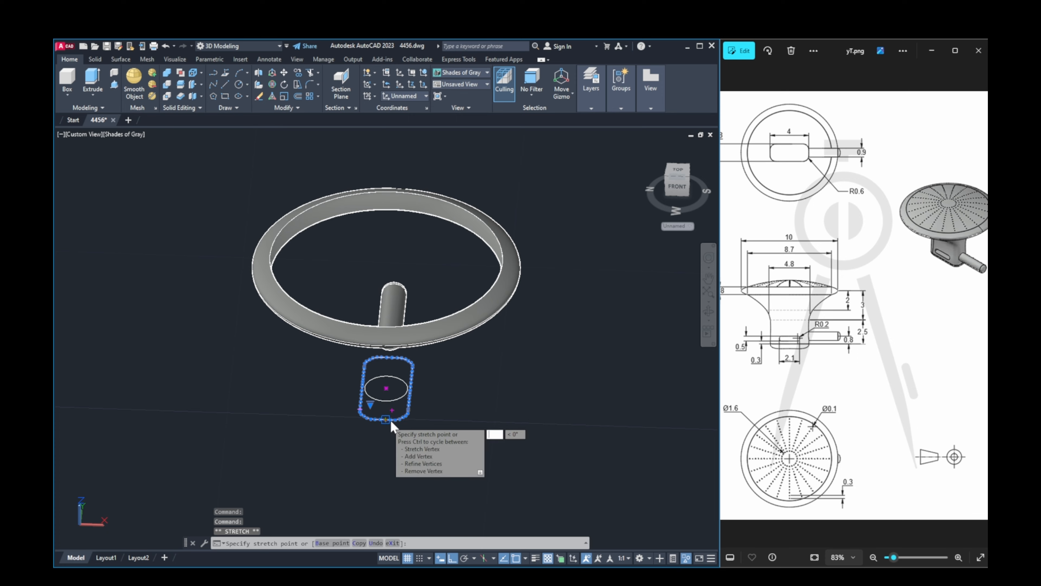
key("Escape")
left_click(390, 418)
key("Delete")
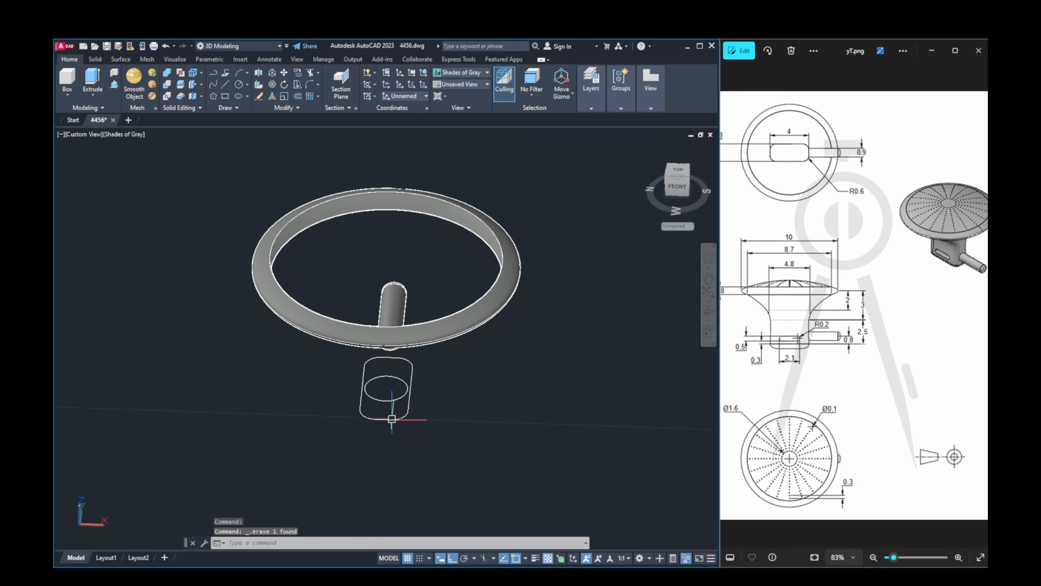
left_click(394, 419)
key("Delete")
Step: Hide the cylindrical side pipe that runs across the inside of the rim ring
mouse_move(397, 414)
middle_mouse_down("shift")
mouse_move(420, 449)
mouse_move(421, 423)
mouse_move(446, 525)
middle_mouse_up("shift")
left_click(402, 295)
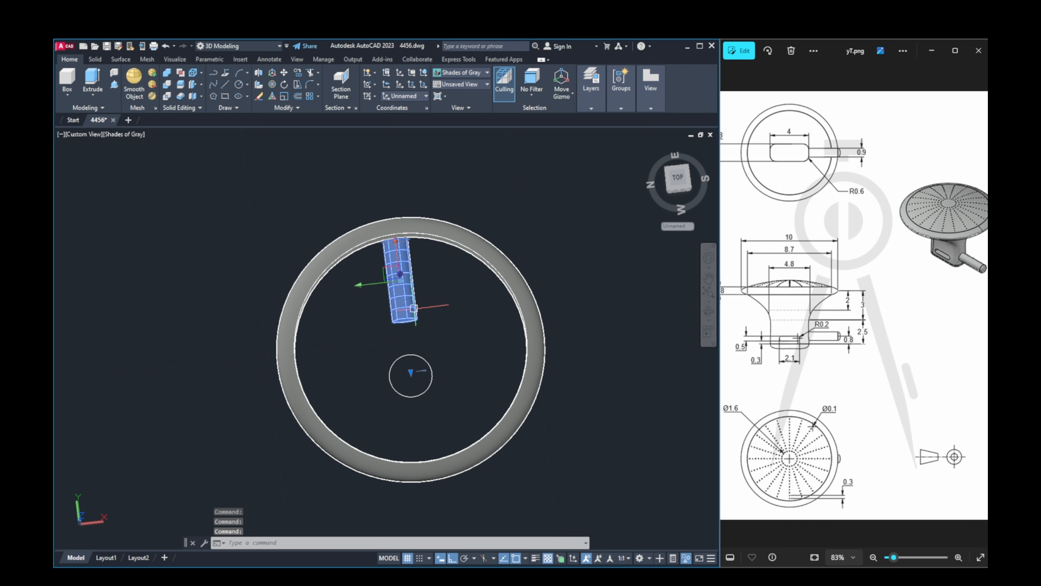
right_click(414, 266)
mouse_move(472, 360)
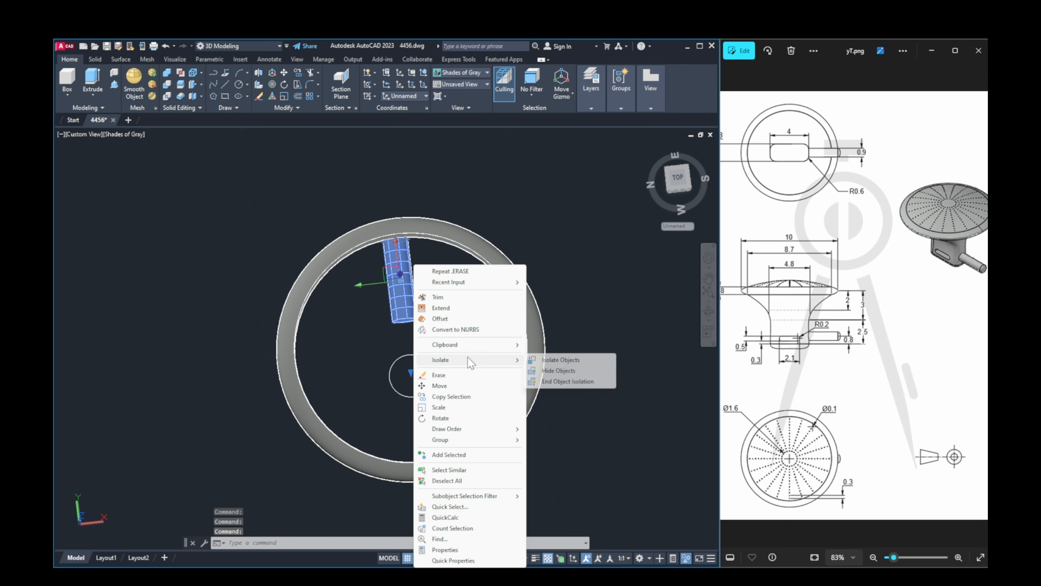
left_click(555, 369)
middle_click_drag(445, 331, 460, 355)
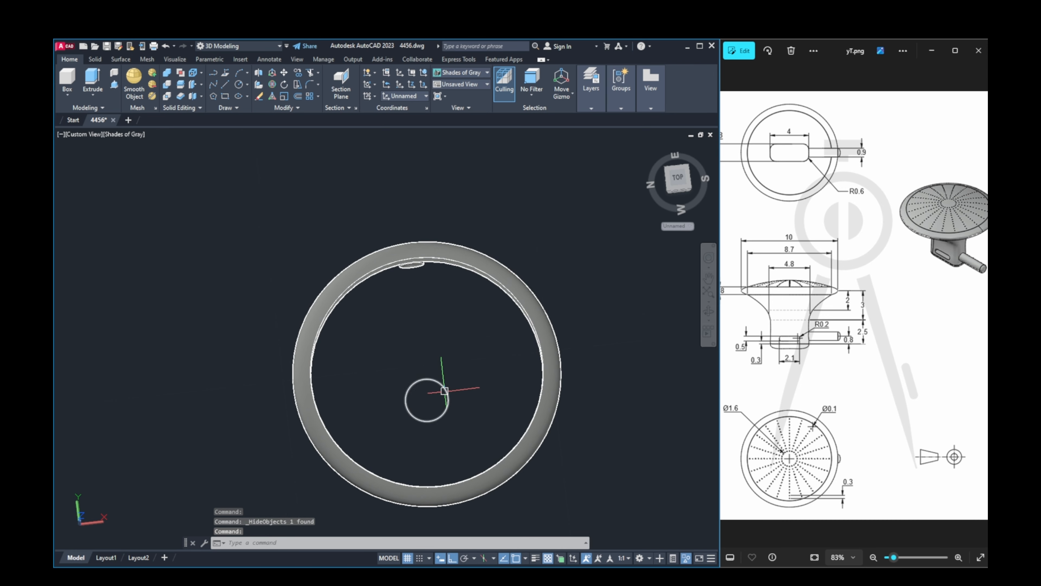
Step: Look straight down on the ring and draw a circle of radius 0.1 centred on the 1.6-diameter circle's upper quadrant
left_click(666, 179)
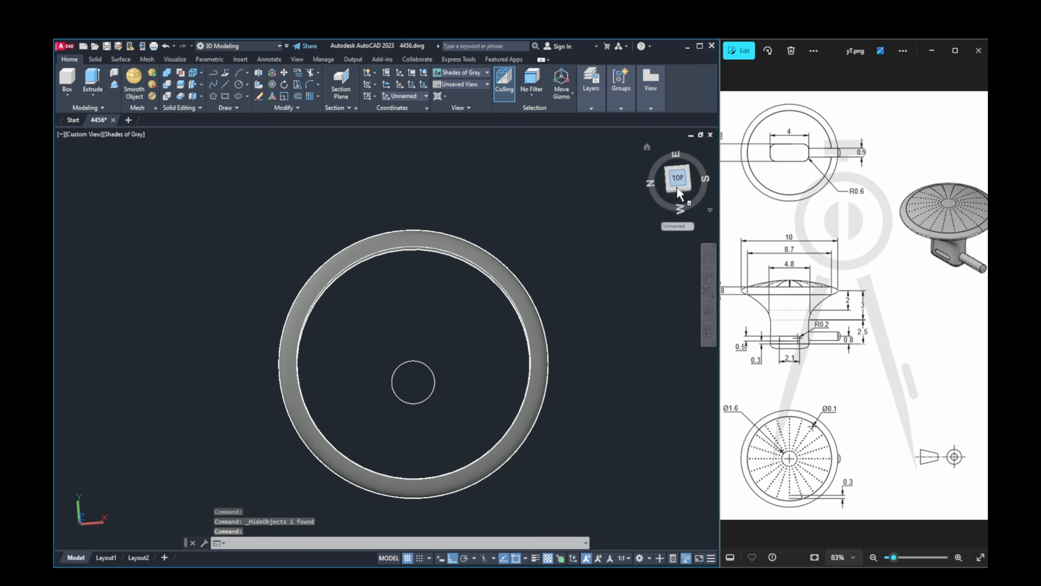
key("Return")
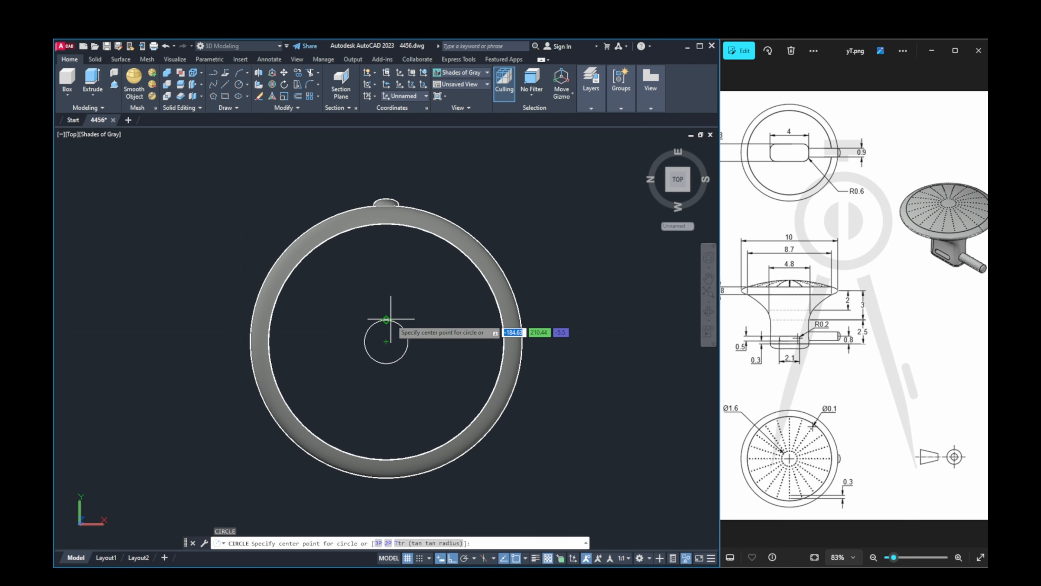
left_click(385, 341)
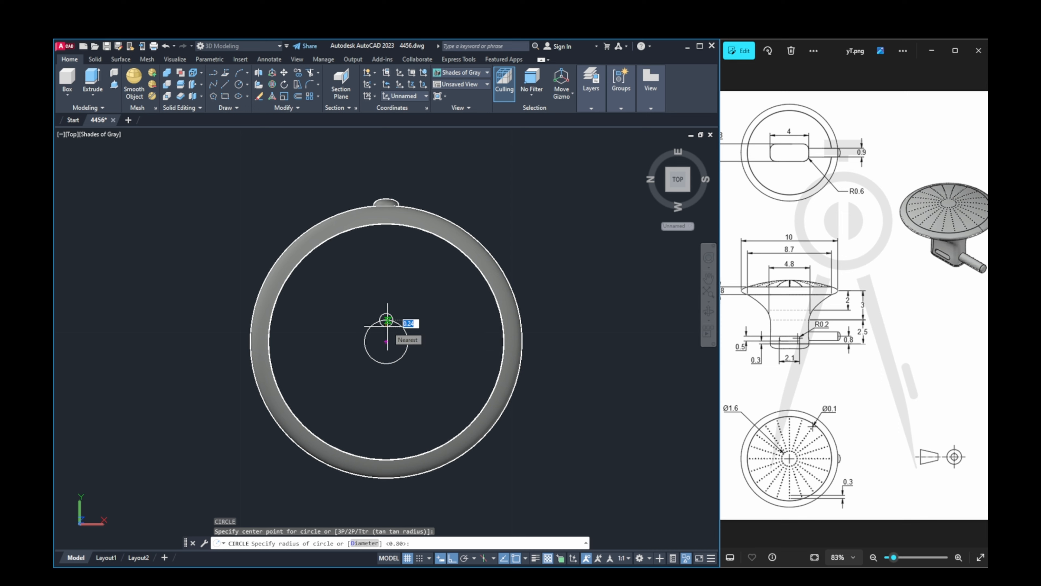
type("0.1")
key("Return")
scroll(387, 327, "up", 2)
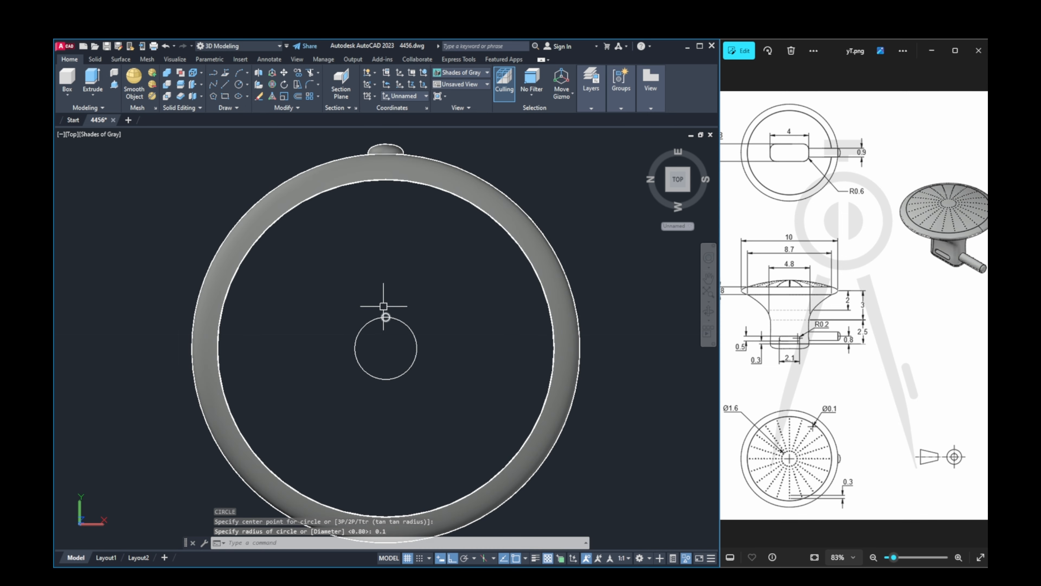
Step: Try a polar array of the small circle about a point on the 1.6-diameter circle's edge and undo it
left_click(318, 97)
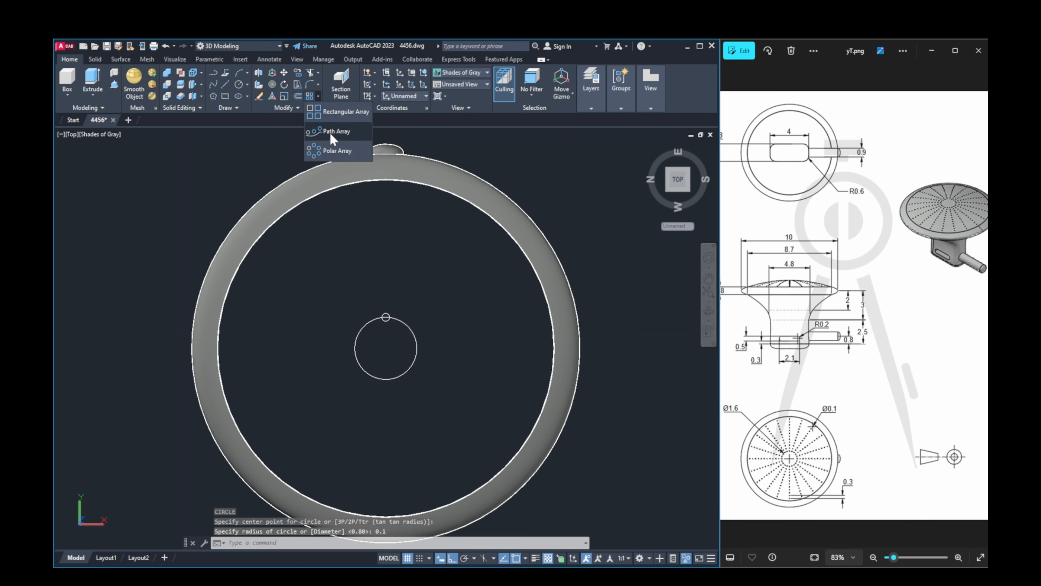
left_click(330, 151)
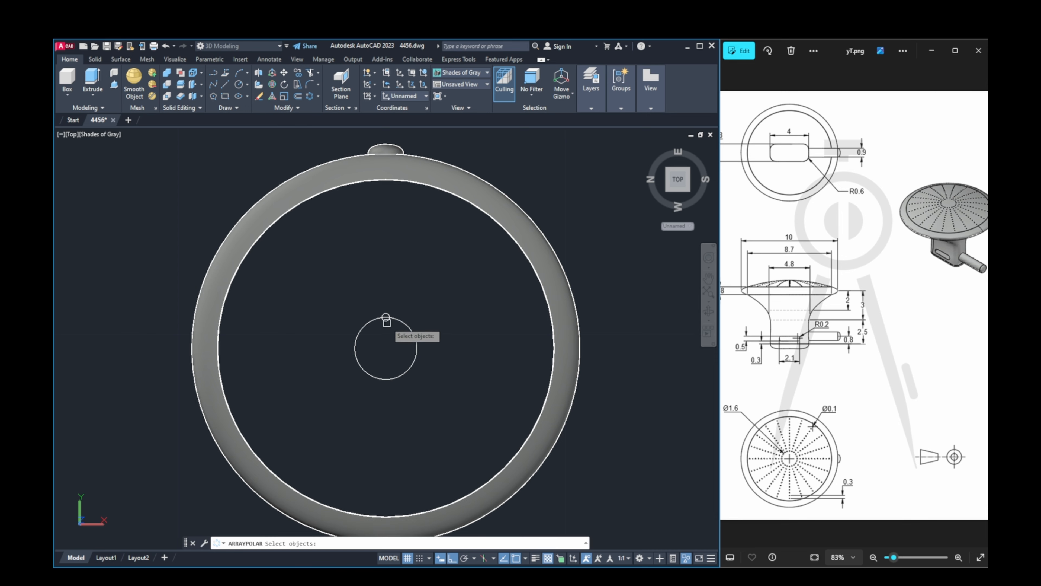
left_click(386, 321)
key("Return")
left_click(386, 321)
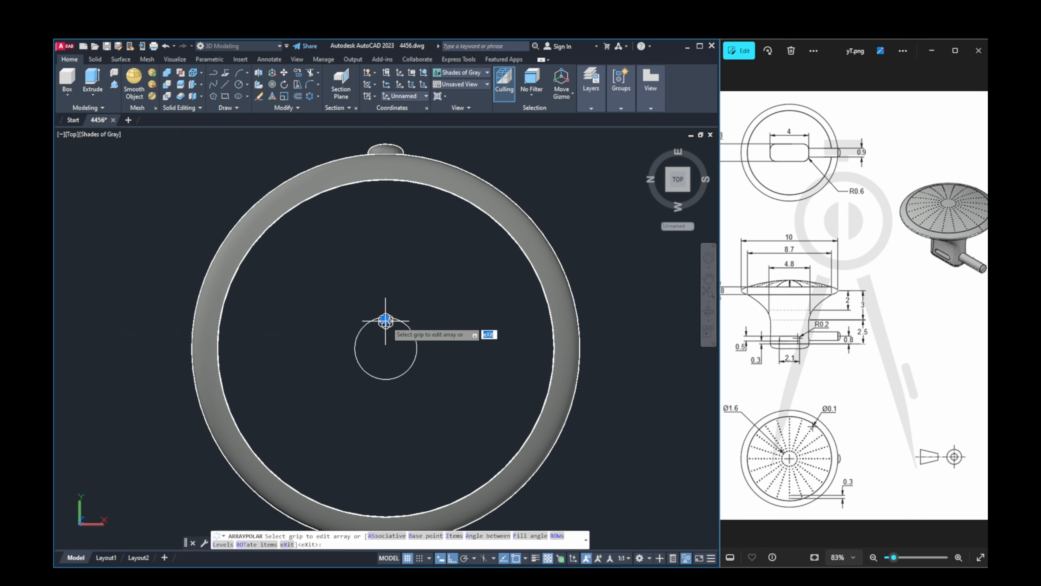
key("Escape")
scroll(387, 326, "up", 1)
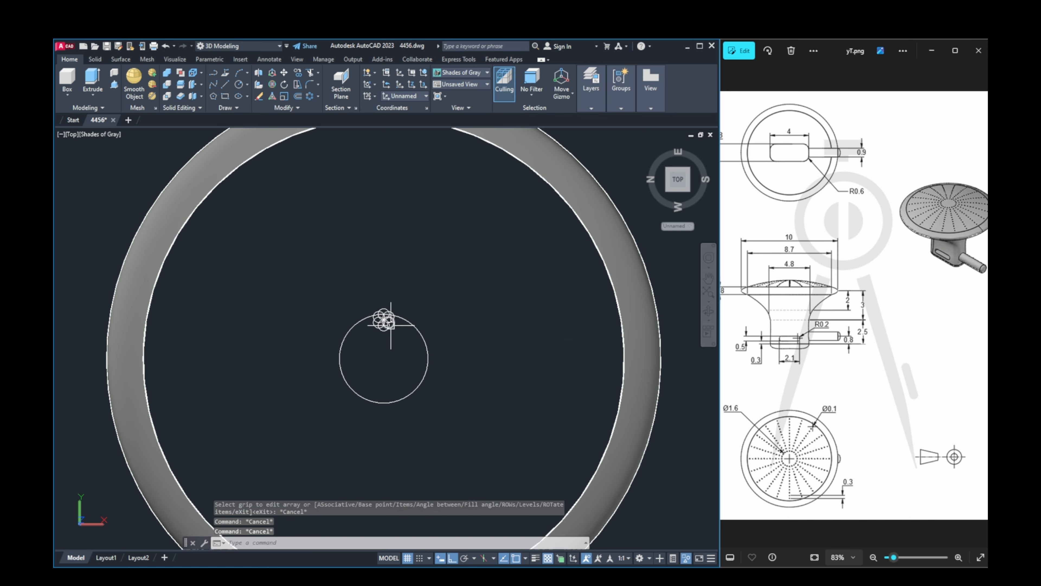
scroll(389, 325, "down", 1)
key("ctrl+z")
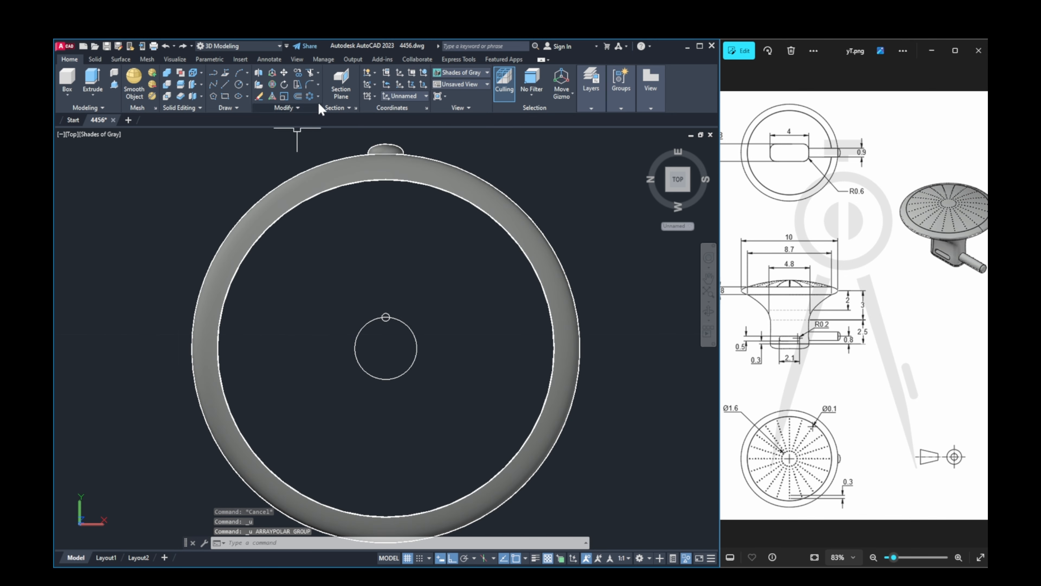
Step: Create a polar array of the small circle about the 1.6-diameter circle's centre with 20 items and 12 rows spaced 0.3
left_click(309, 96)
left_click(385, 318)
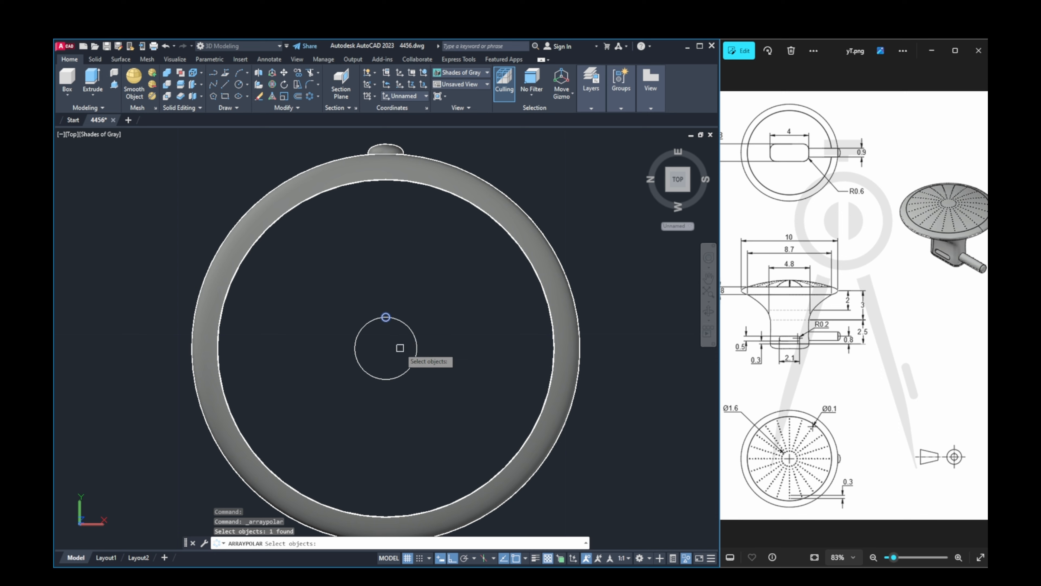
key("Return")
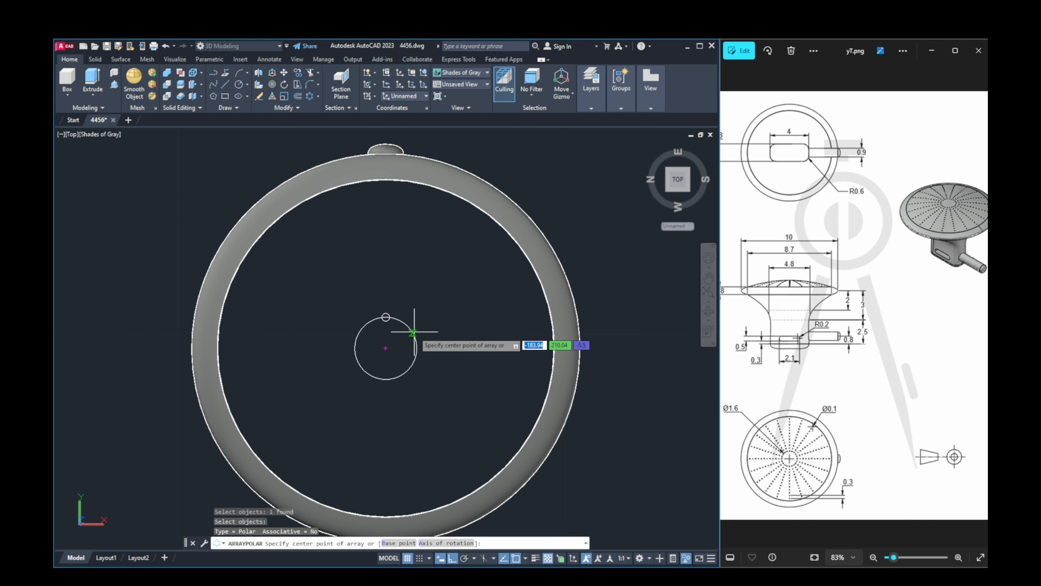
left_click(385, 348)
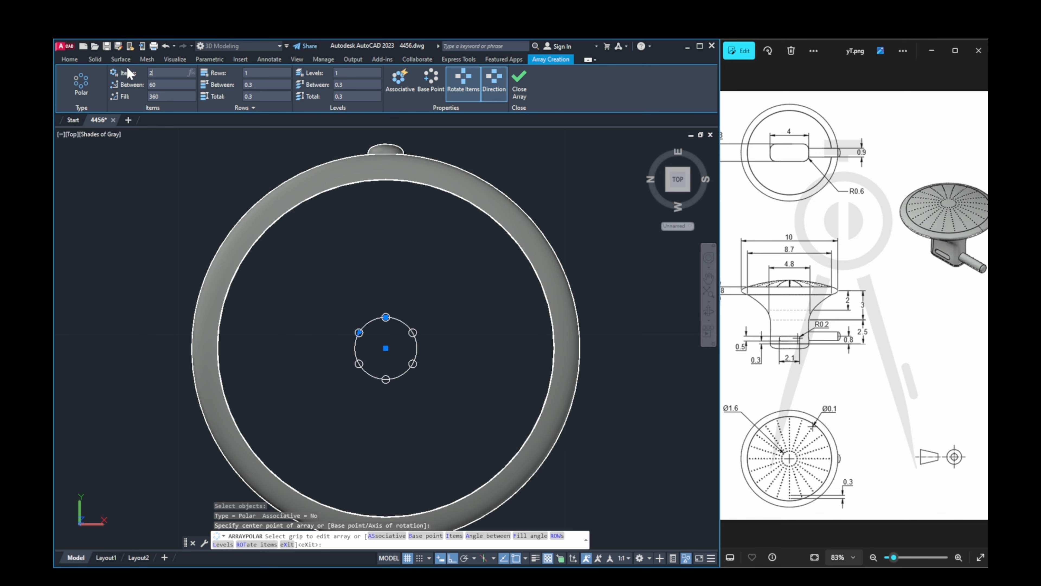
type("20")
key("Return")
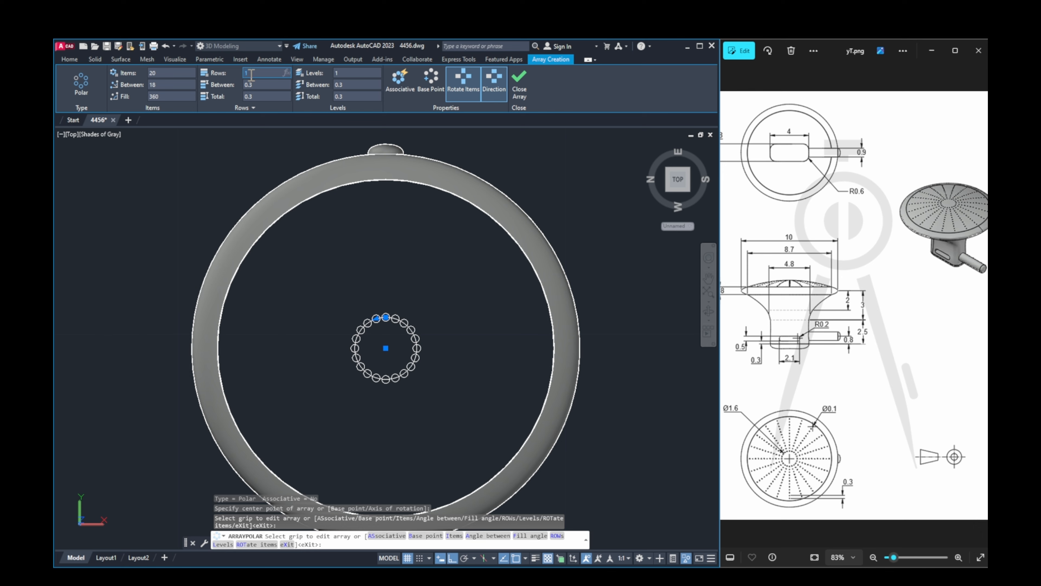
type("12")
key("Return")
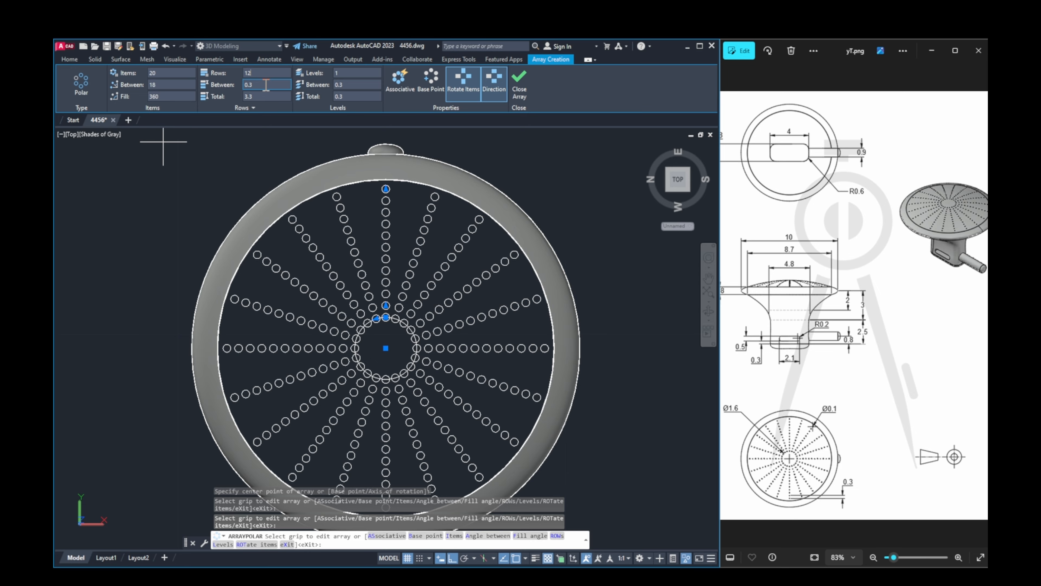
left_click(519, 85)
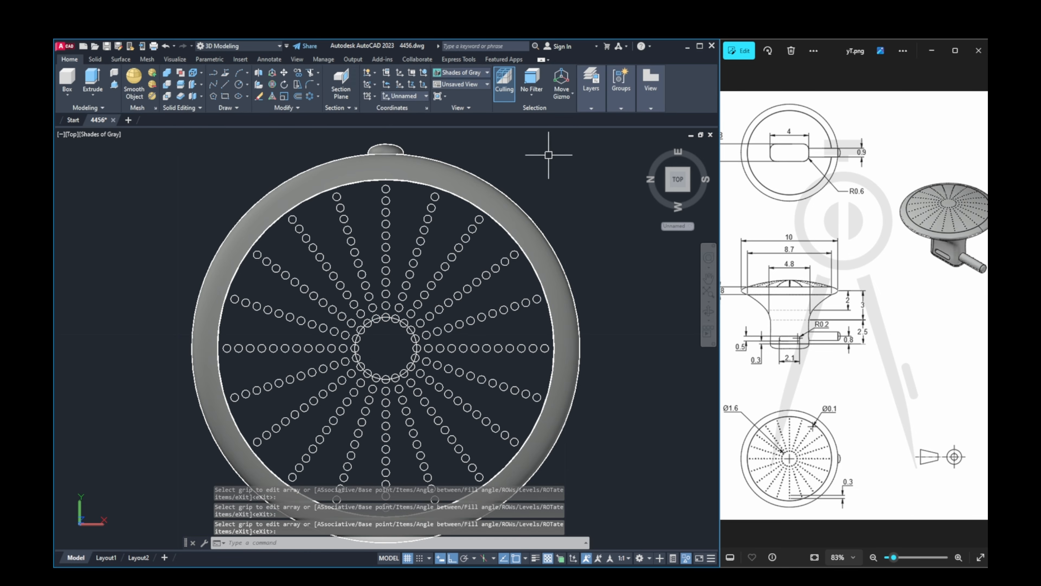
Step: Delete the 1.6-diameter guide circle at the centre of the hole pattern
middle_click_drag(551, 209, 525, 176, "shift")
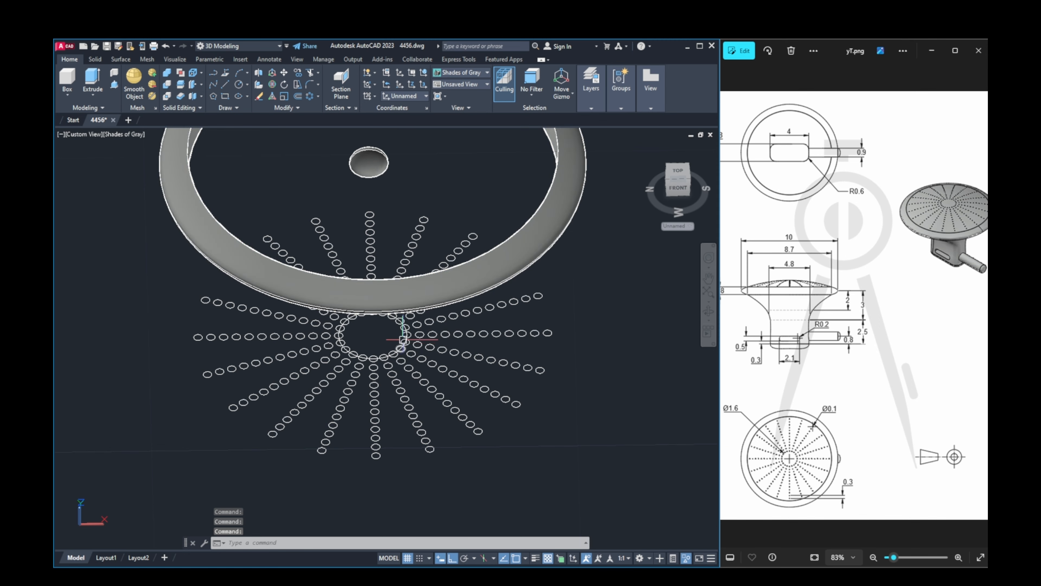
key("Delete")
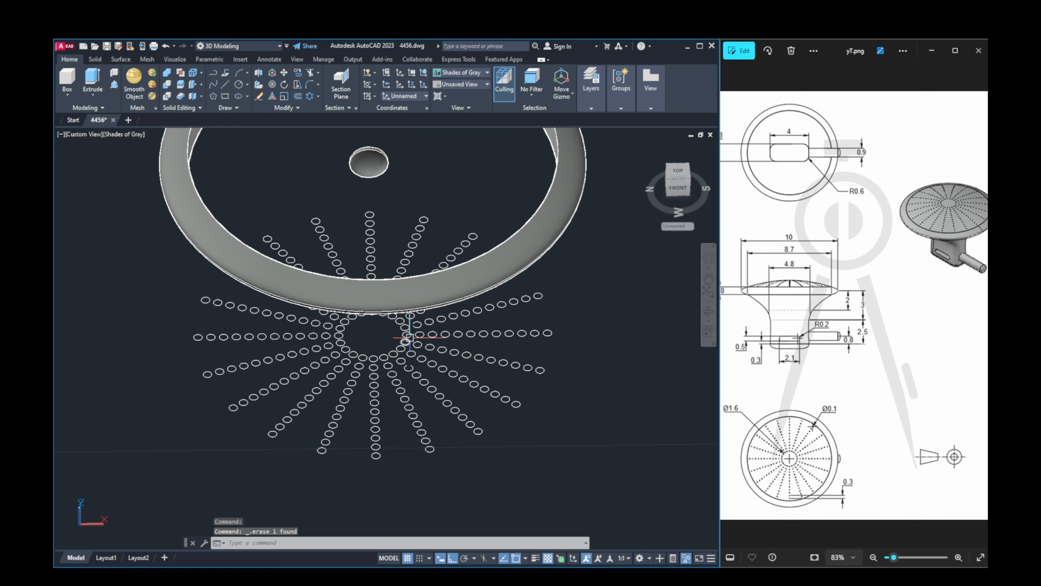
Step: End the object isolation to bring all hidden bodies back into view
scroll(392, 316, "down", 4)
middle_click_drag(410, 287, 447, 252, "shift")
right_click(448, 252, "shift")
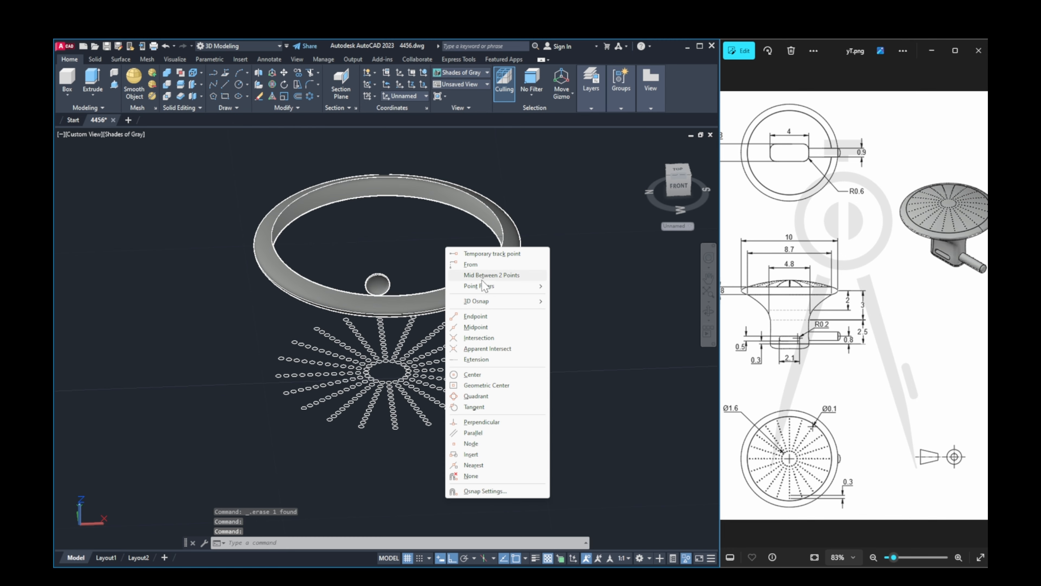
key("Escape")
left_click(684, 560)
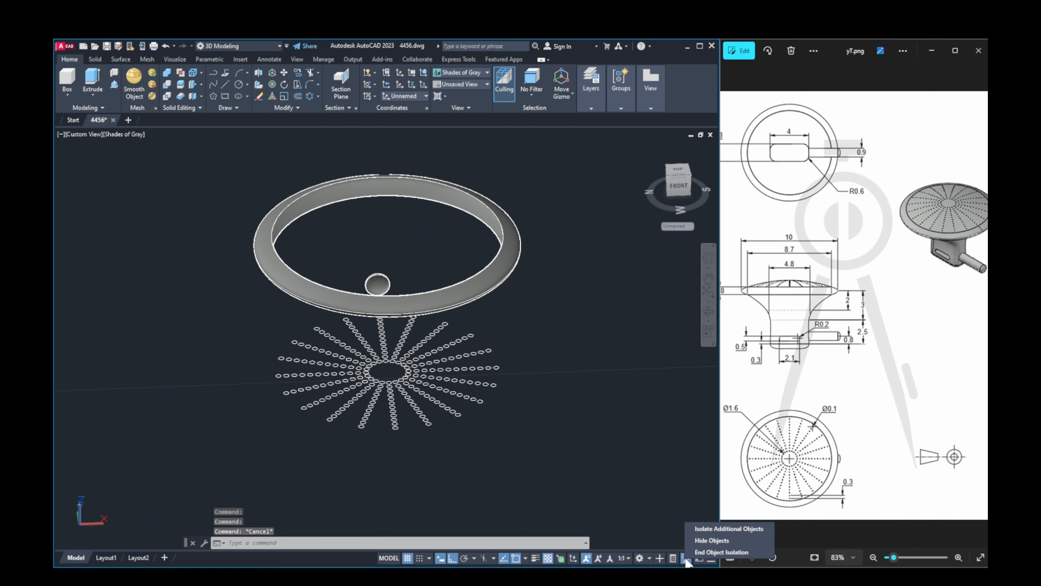
left_click(702, 554)
middle_click_drag(540, 324, 573, 377)
middle_click_drag(573, 377, 565, 362, "shift")
left_click(472, 273)
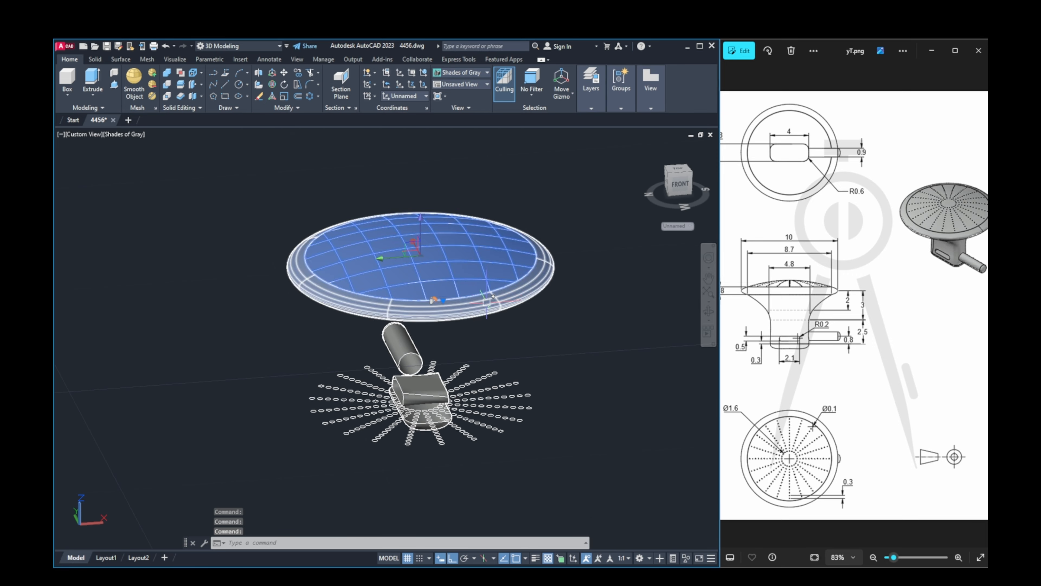
key("Escape")
right_click(490, 307)
key("Escape")
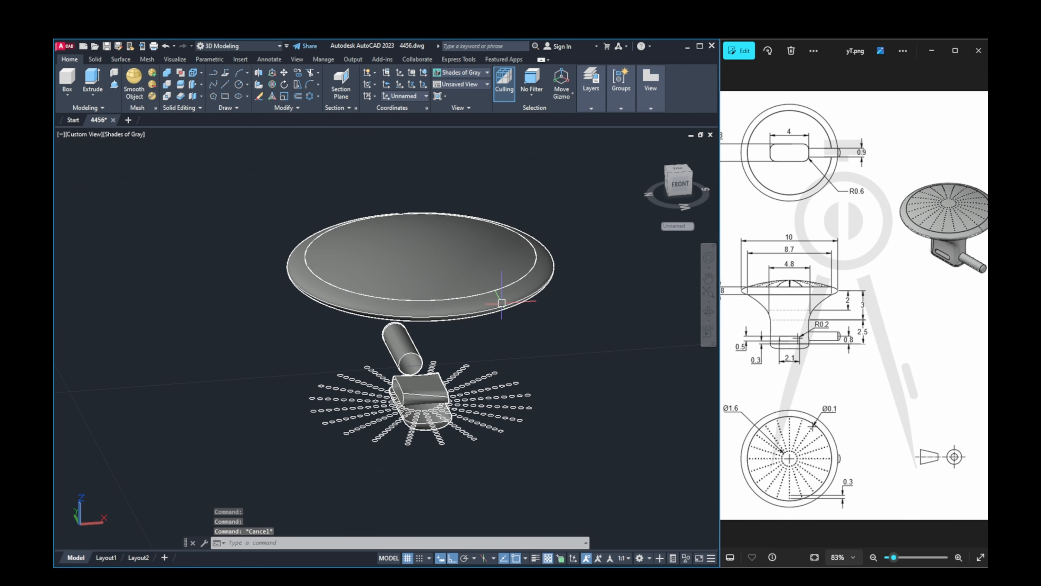
Step: Hide the flared funnel surface that surrounds the domed cap
left_click(494, 287)
right_click(496, 266)
mouse_move(539, 360)
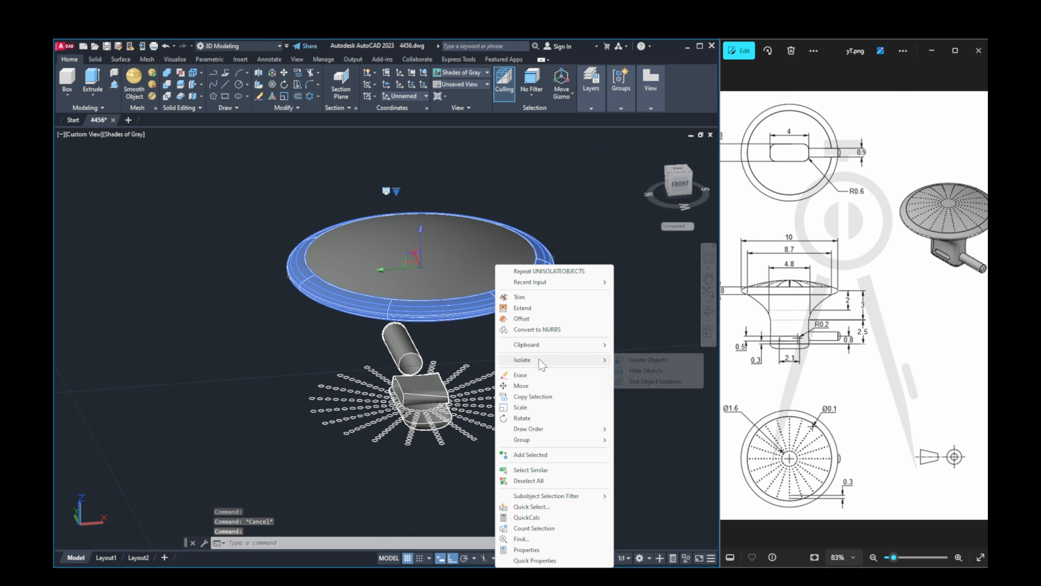
left_click(643, 371)
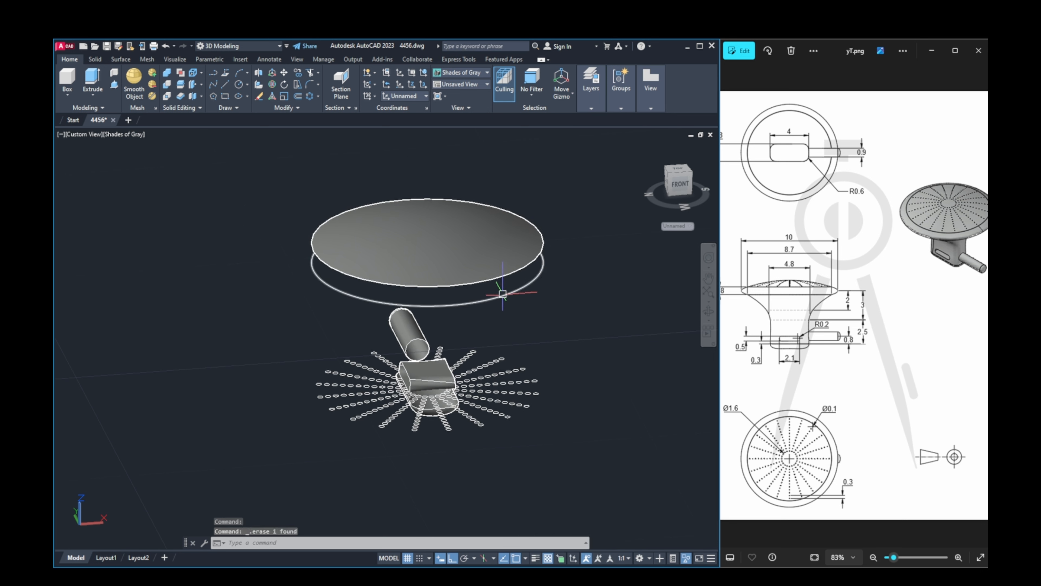
Step: Delete the leftover circle beneath the edge of the domed cap surface
key("Delete")
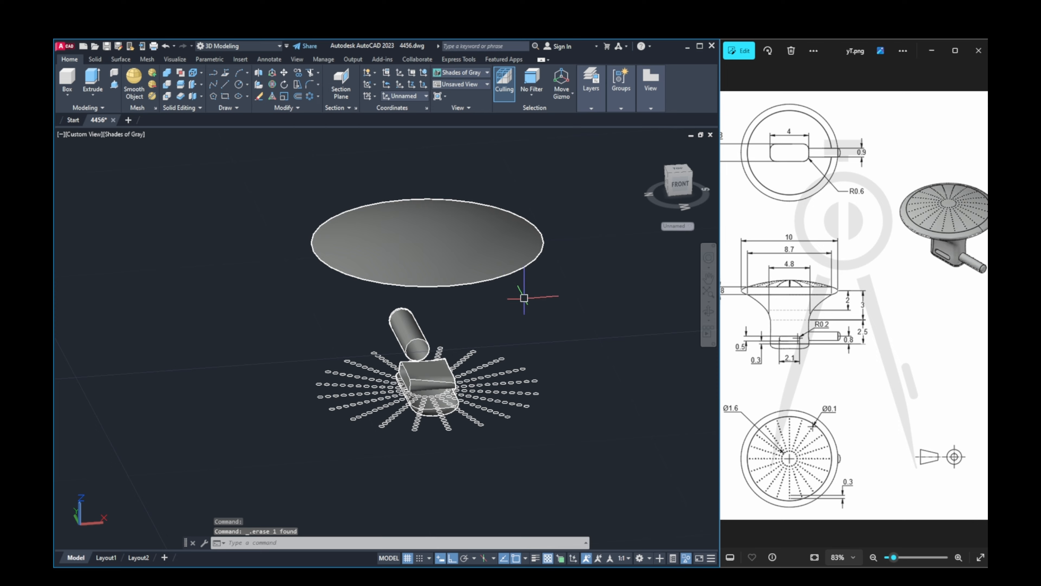
middle_click_drag(524, 298, 477, 253, "shift")
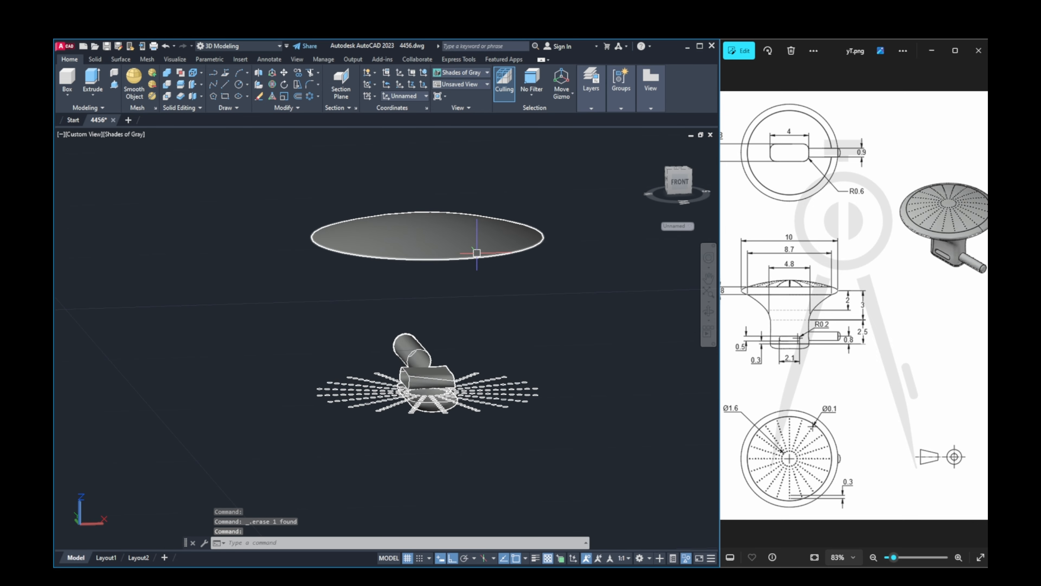
left_click(476, 253)
key("Escape")
key("Escape")
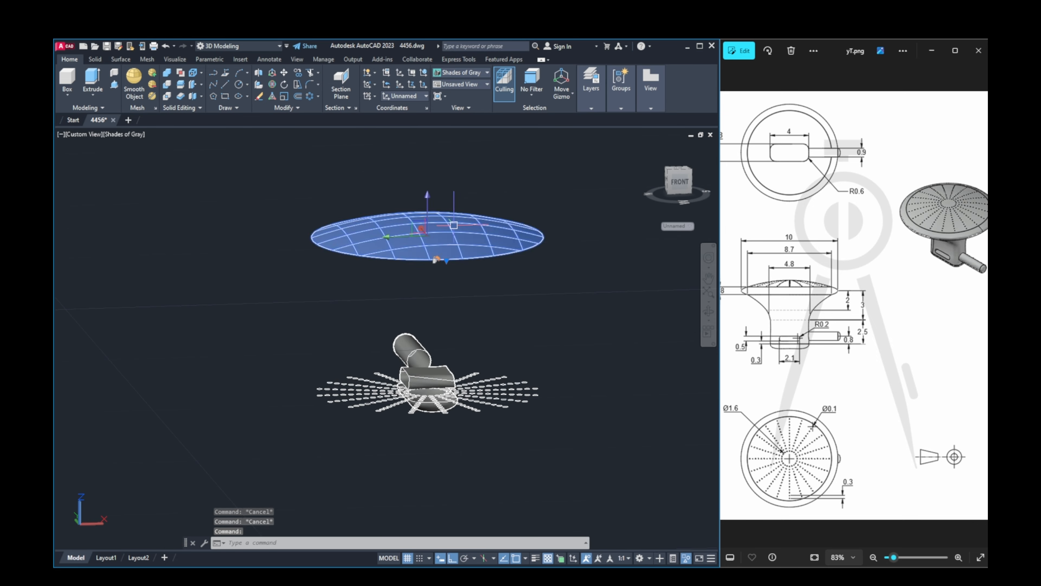
key("Escape")
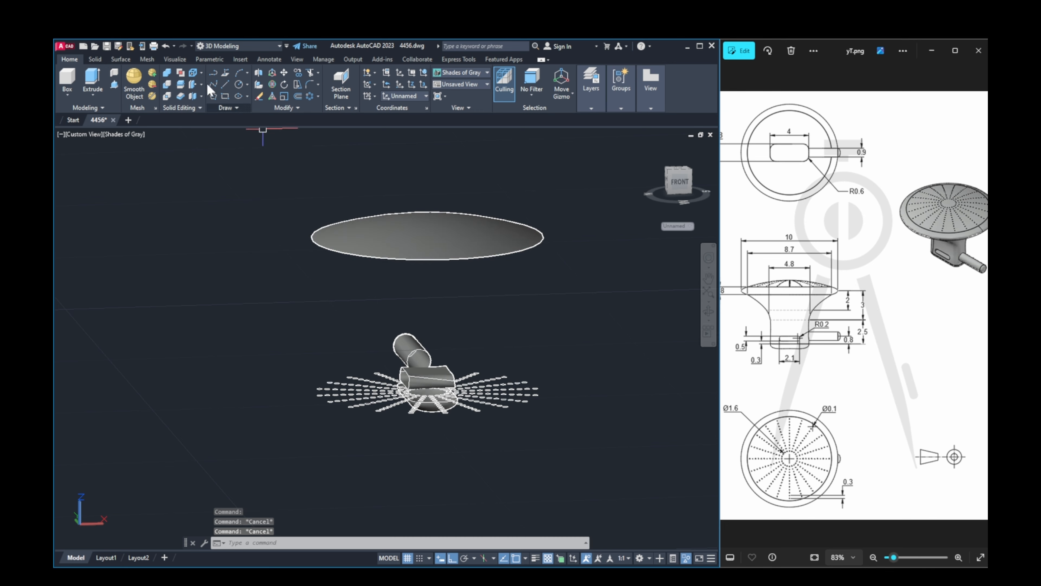
Step: Offset the domed cap surface by 0.3 with the direction flipped to its underside
left_click(120, 59)
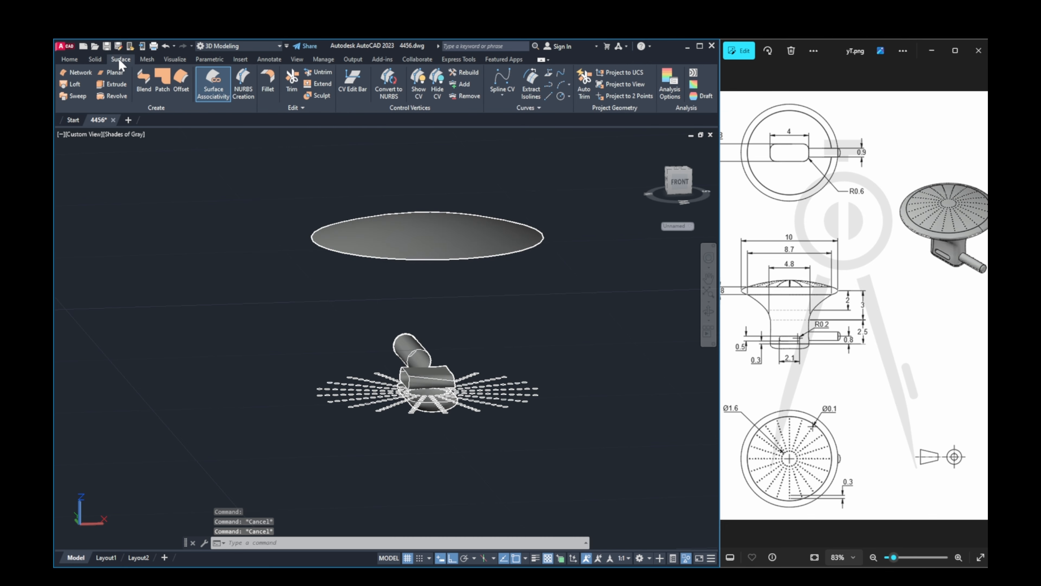
left_click(179, 82)
left_click(407, 234)
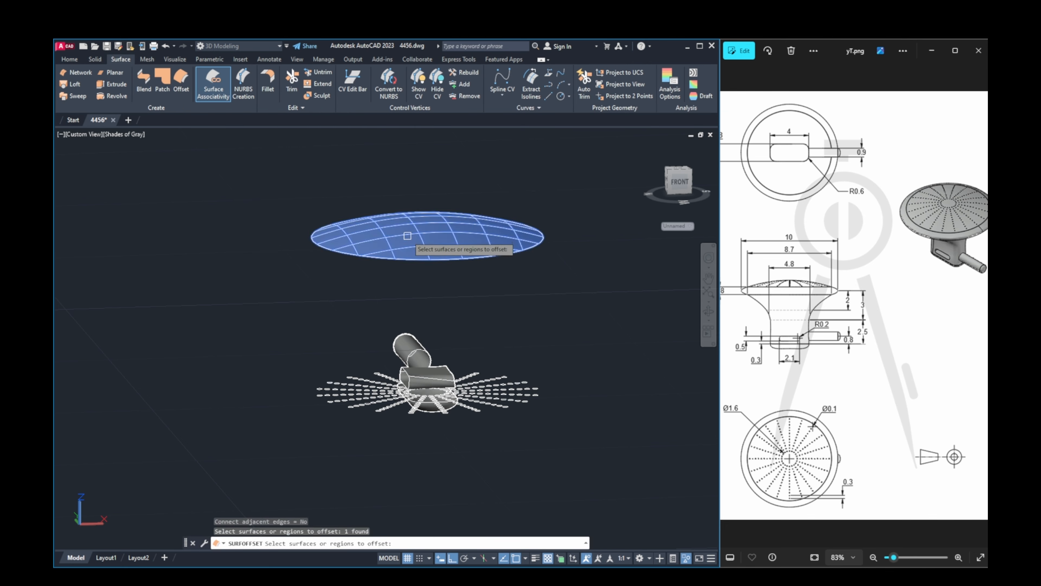
key("Return")
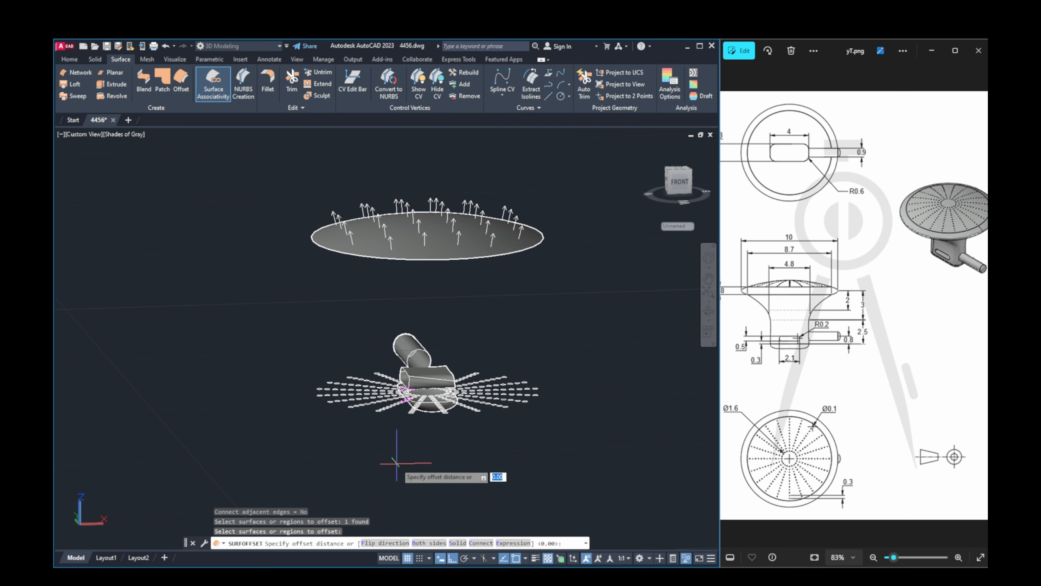
left_click(388, 542)
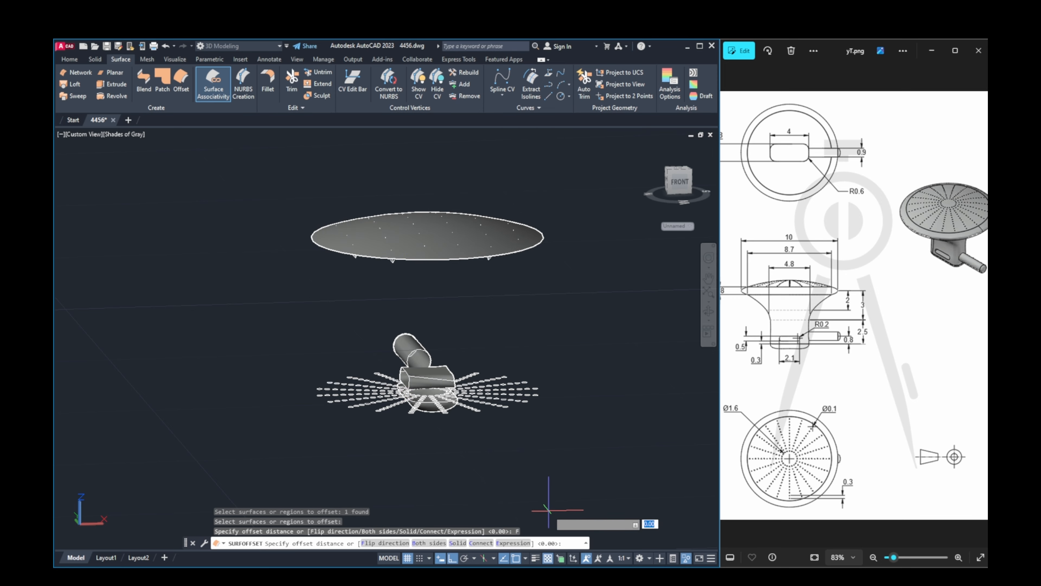
type("0.3")
key("Return")
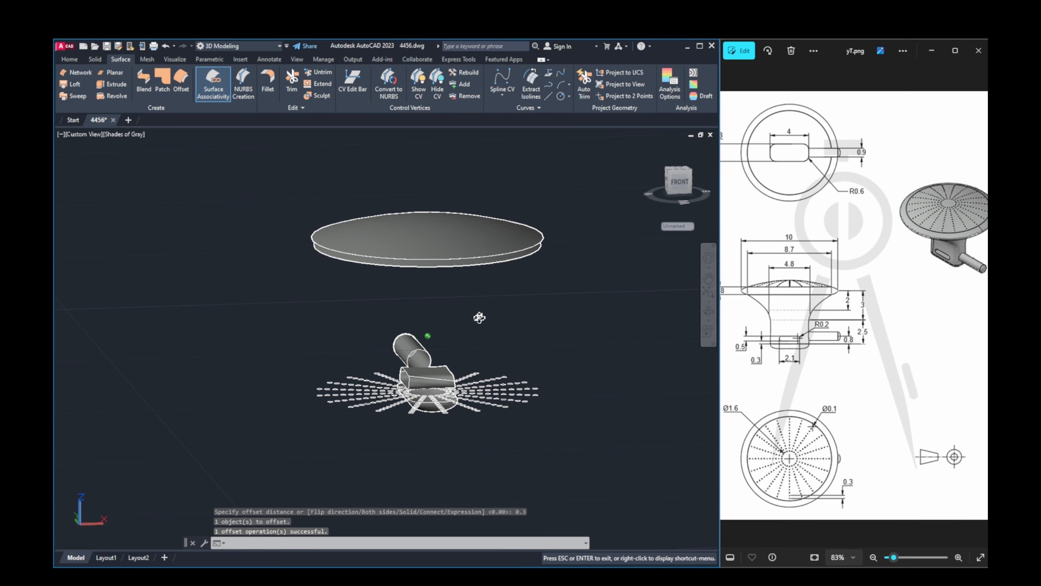
mouse_move(477, 314)
middle_mouse_down("shift")
mouse_move(476, 284)
mouse_move(474, 314)
middle_mouse_up("shift")
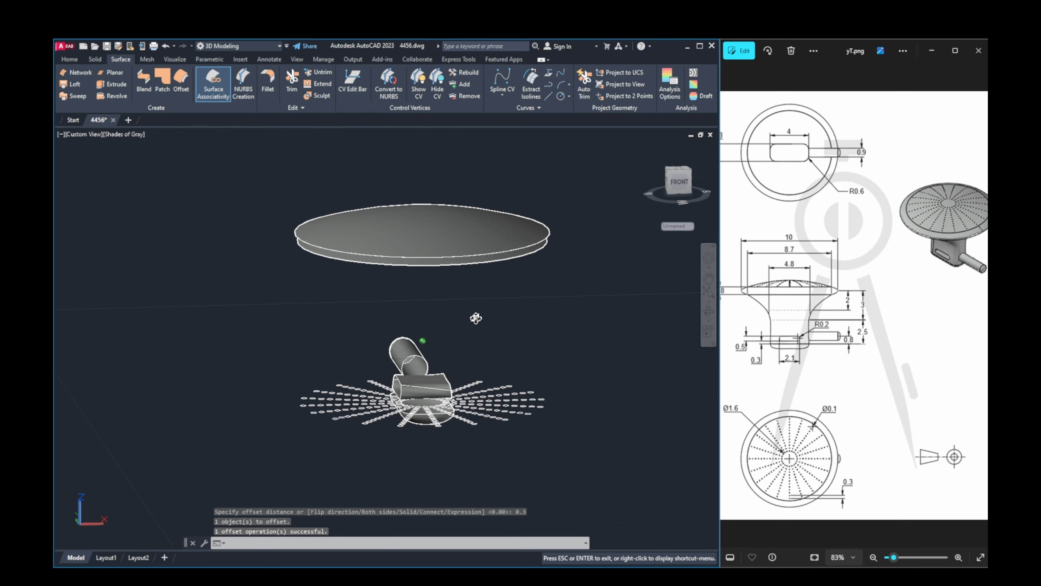
right_click(474, 265)
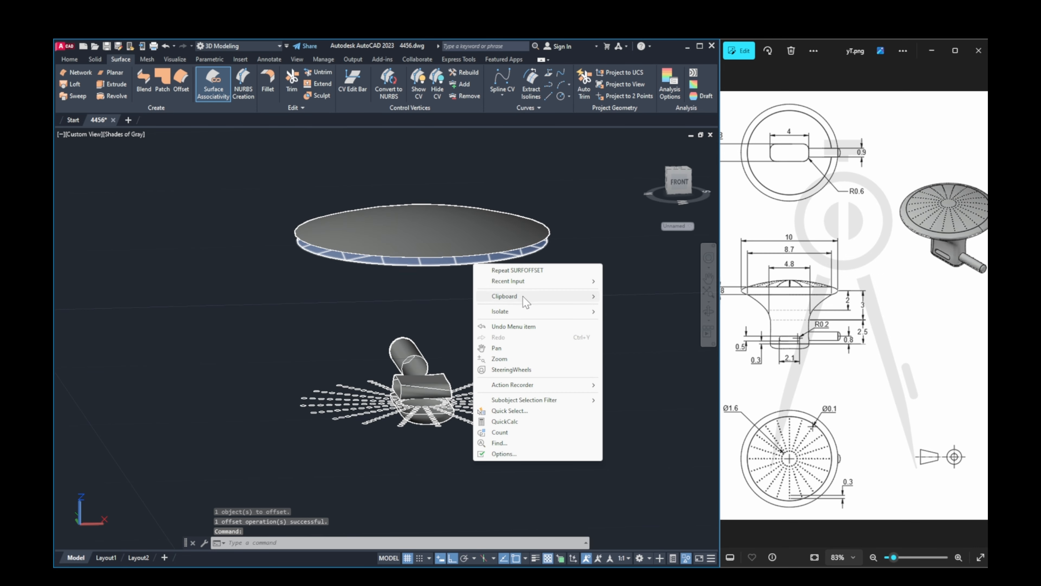
mouse_move(529, 283)
mouse_move(529, 312)
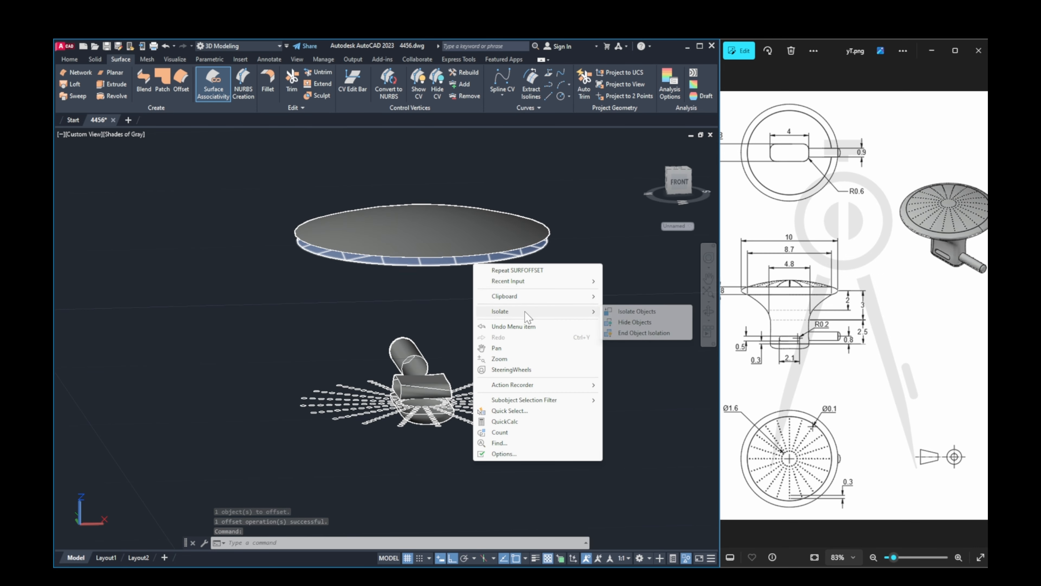
left_click(634, 322)
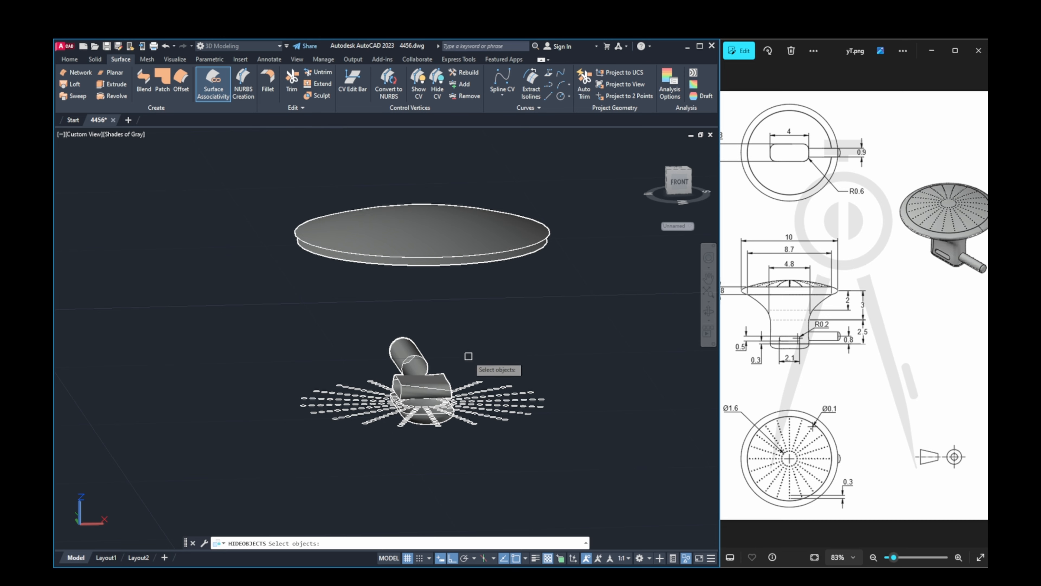
middle_click_drag(468, 356, 475, 361)
key("Return")
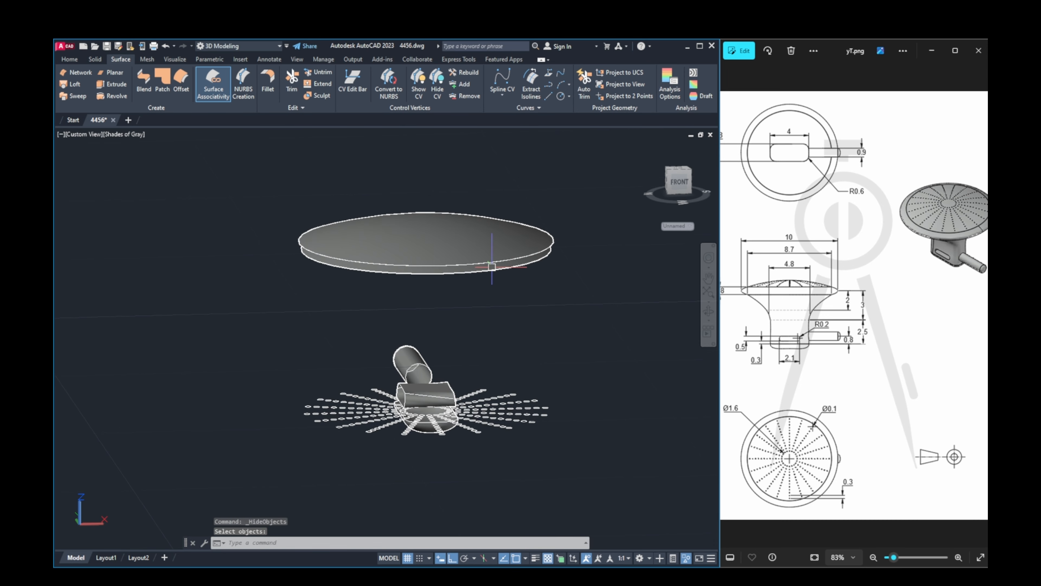
Step: Hide the offset surface that lies beneath the domed cap
left_click(491, 267)
right_click(492, 267)
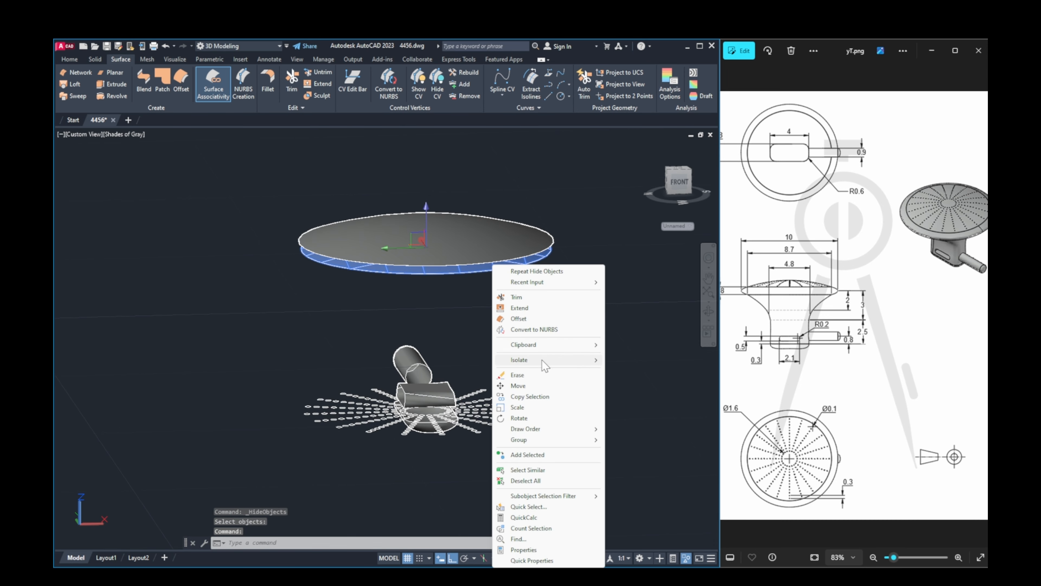
mouse_move(545, 365)
left_click(625, 373)
middle_click_drag(529, 361, 492, 402)
key("Escape")
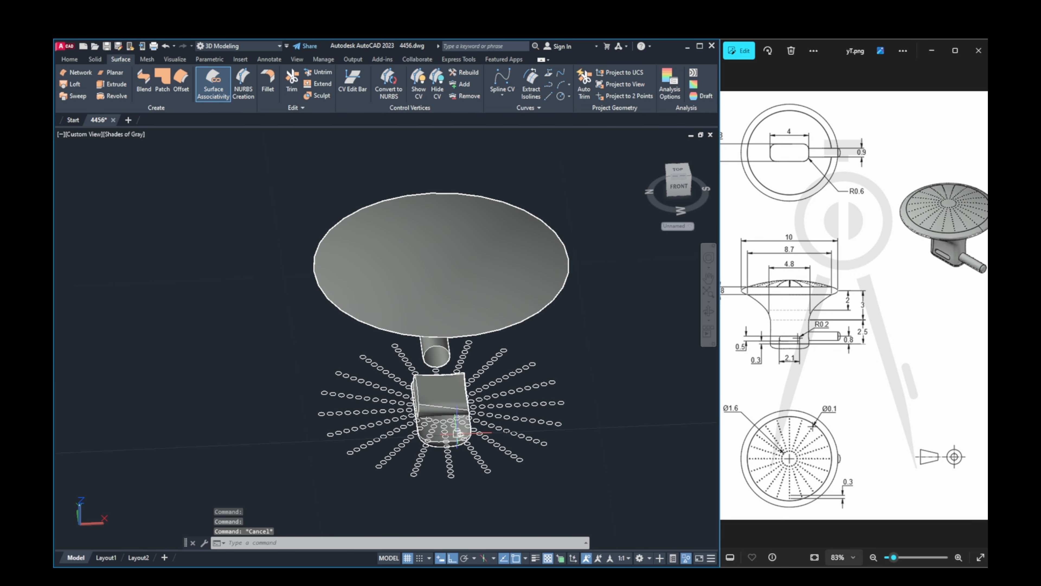
left_click(457, 432)
middle_click_drag(457, 433, 465, 377, "shift")
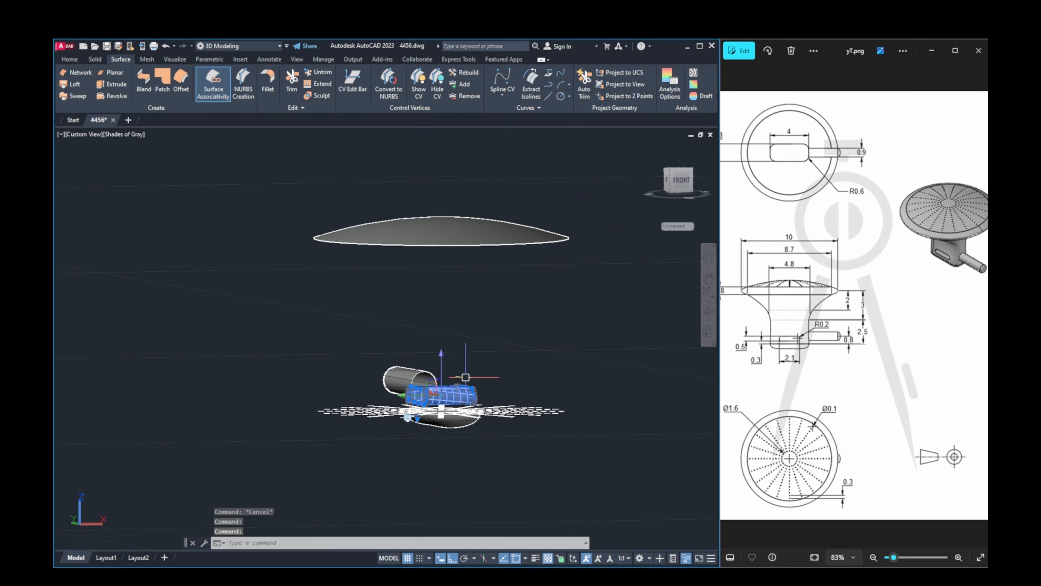
left_click(448, 428)
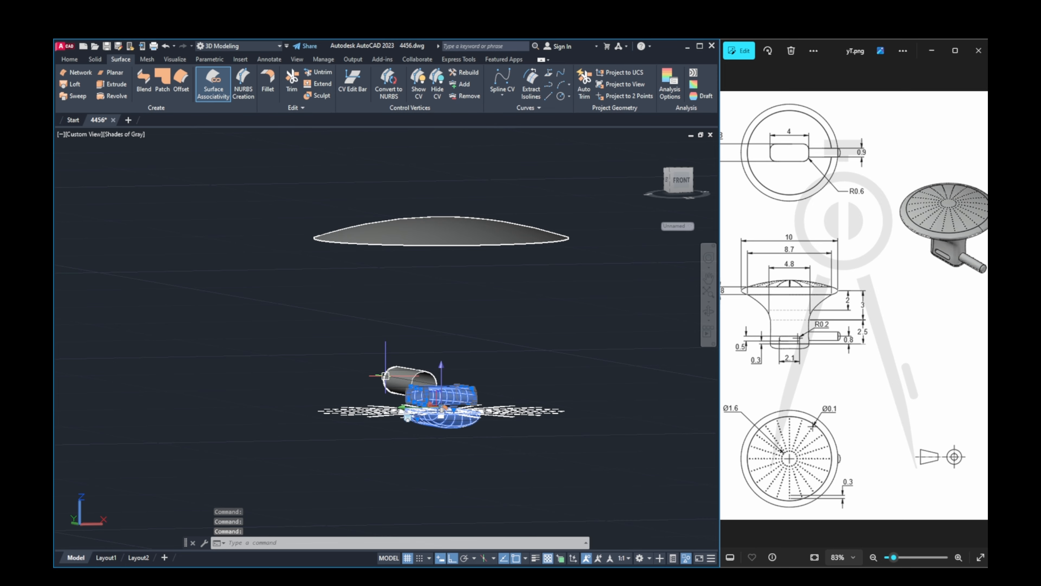
mouse_move(400, 375)
middle_mouse_down()
mouse_move(437, 391)
mouse_move(404, 381)
middle_mouse_up()
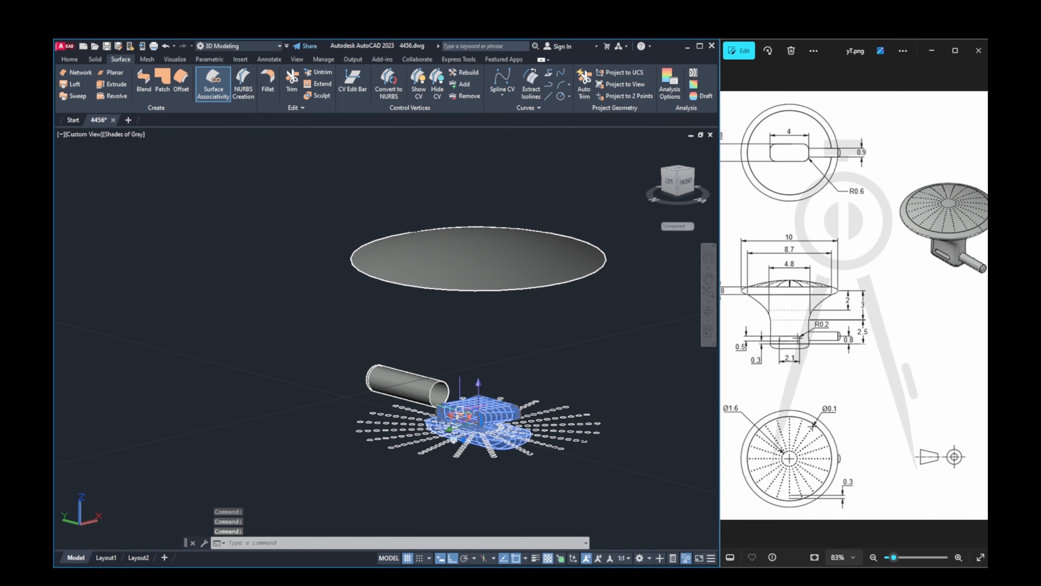
left_click(404, 381)
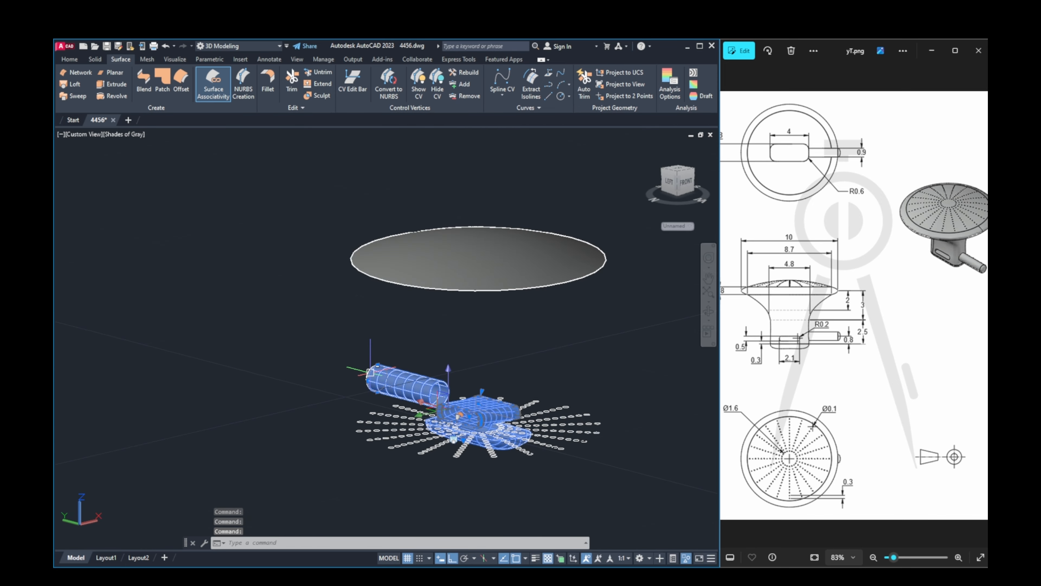
right_click(406, 372, "shift")
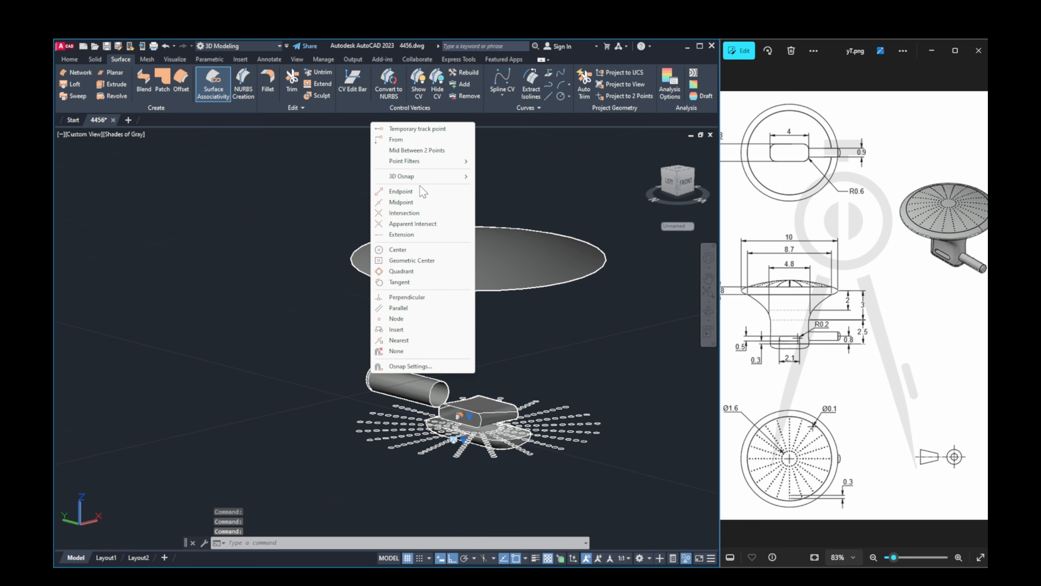
left_click(401, 272)
Step: Hide the side pipe, the blocky body surface and the rounded bottom surface around the hole pattern
left_click(413, 374)
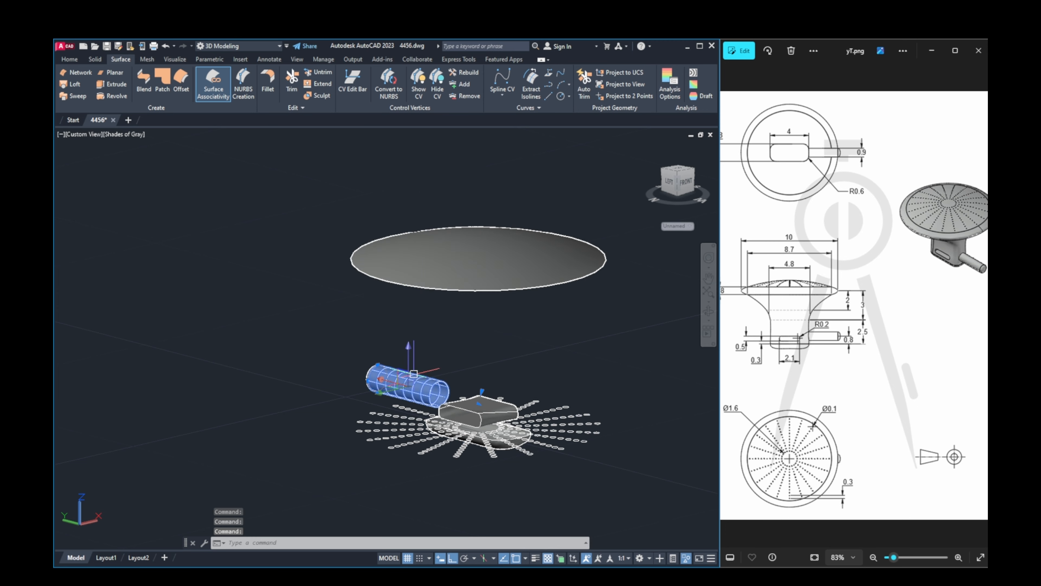
left_click(479, 411)
left_click(504, 444)
scroll(503, 443, "up", 4)
scroll(535, 361, "down", 6)
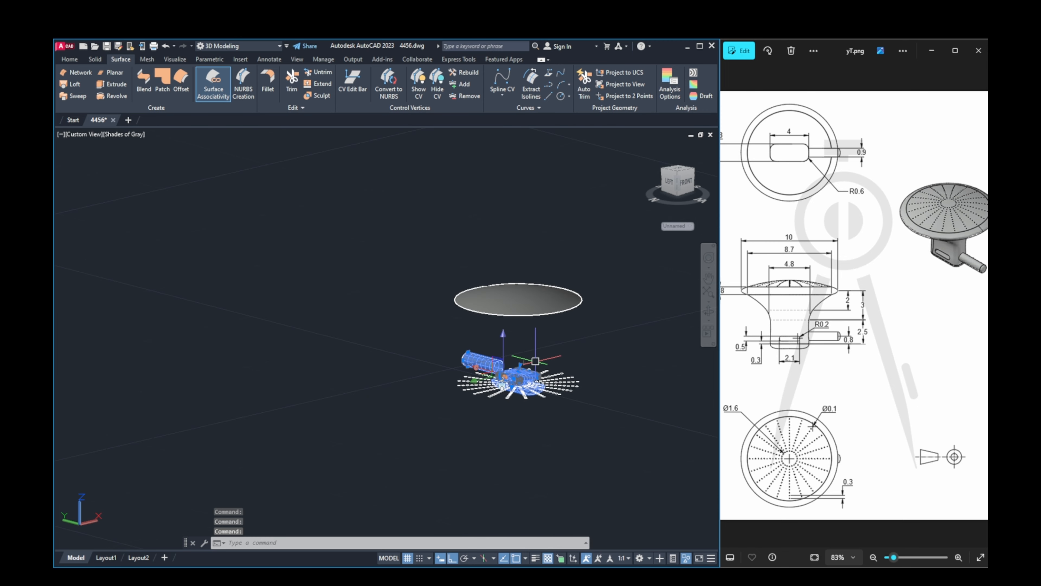
right_click(504, 357)
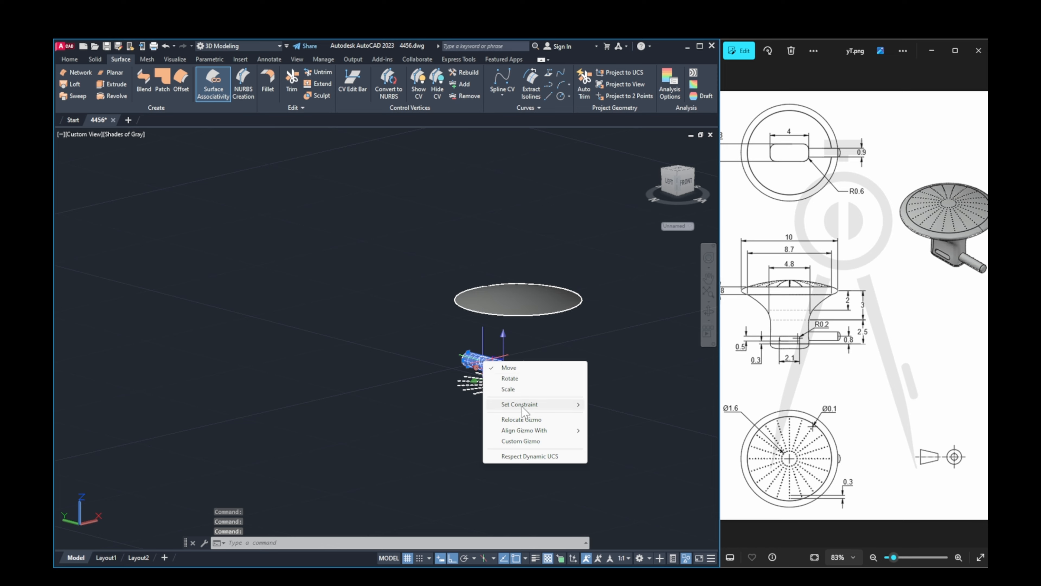
left_click(542, 346)
scroll(537, 347, "up", 4)
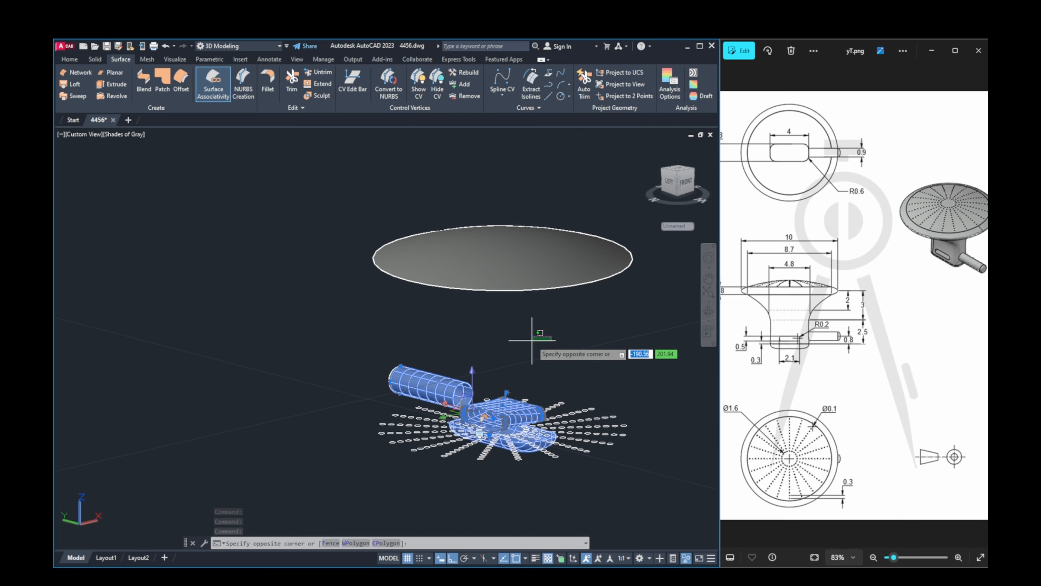
right_click(533, 346)
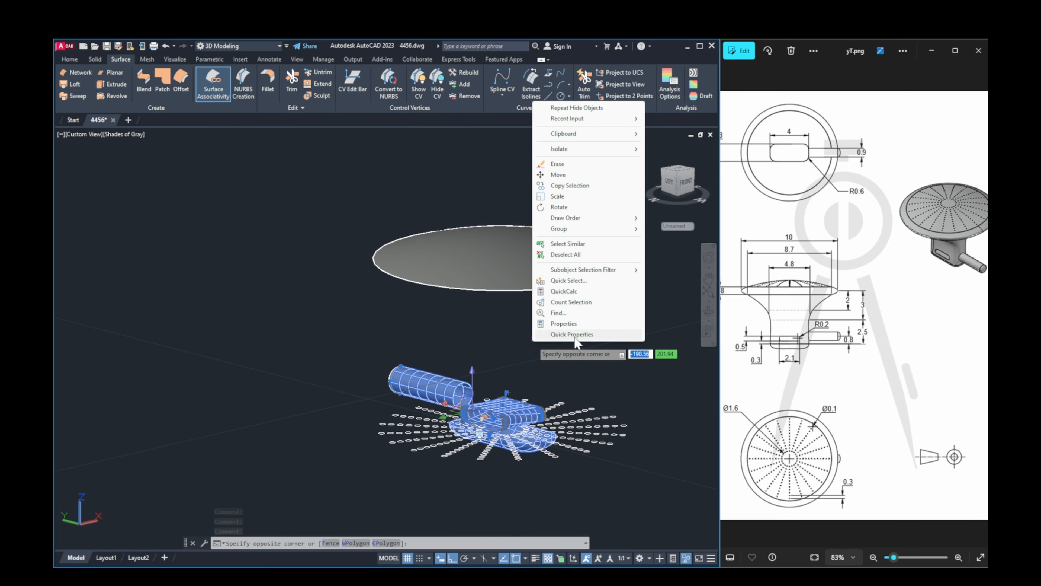
left_click(485, 328)
right_click(412, 378)
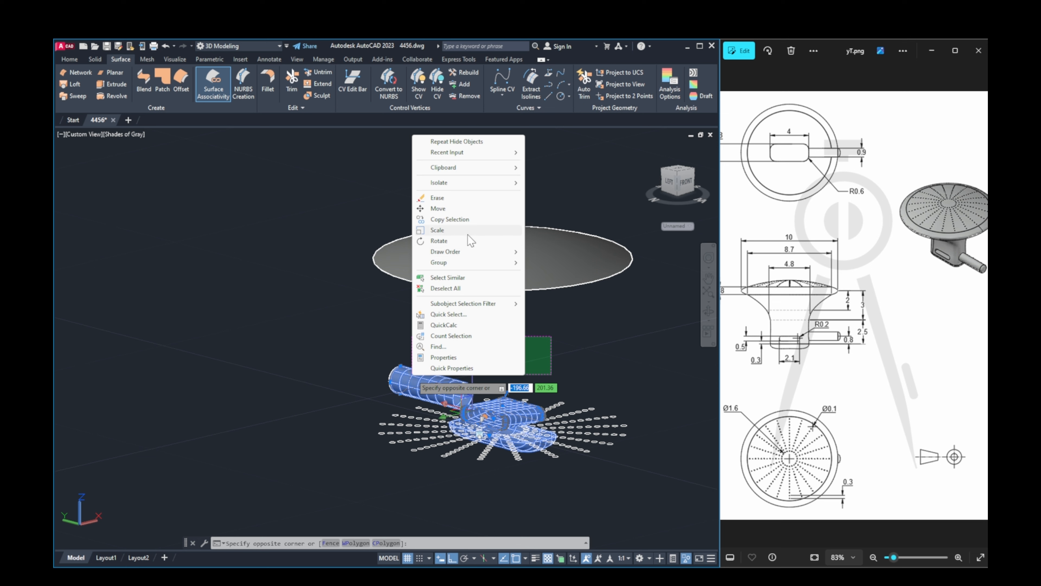
mouse_move(473, 183)
left_click(549, 193)
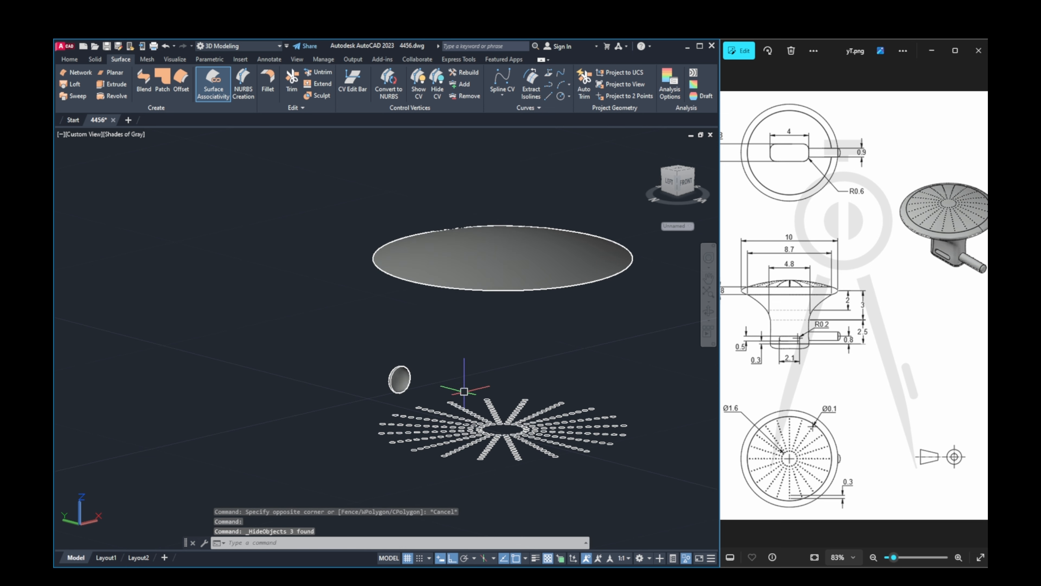
right_click(397, 378)
mouse_move(455, 232)
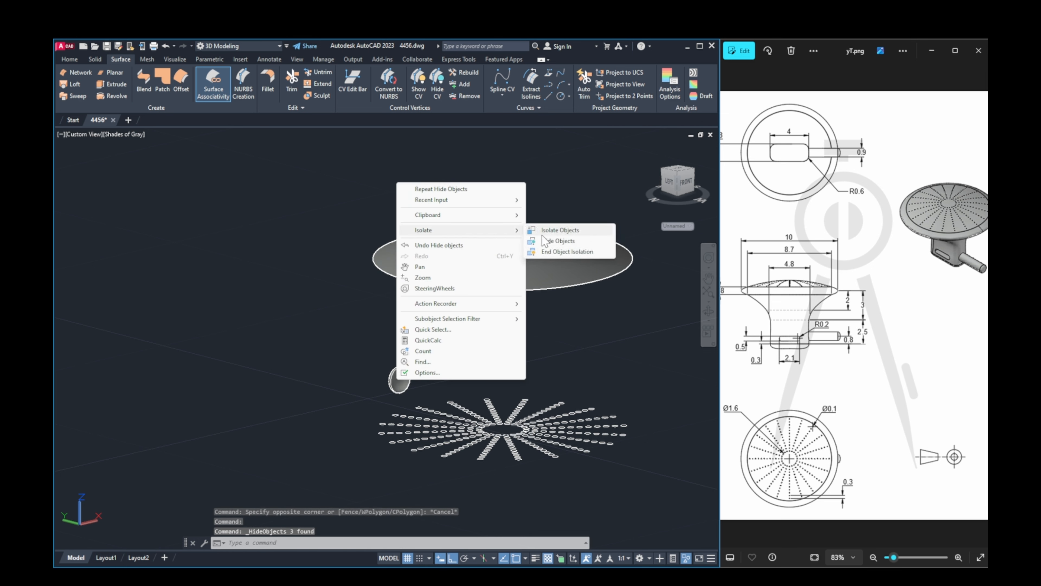
left_click(554, 240)
key("Escape")
Step: Hide the small round surface at the outer end of the side pipe
left_click(400, 378)
right_click(402, 379)
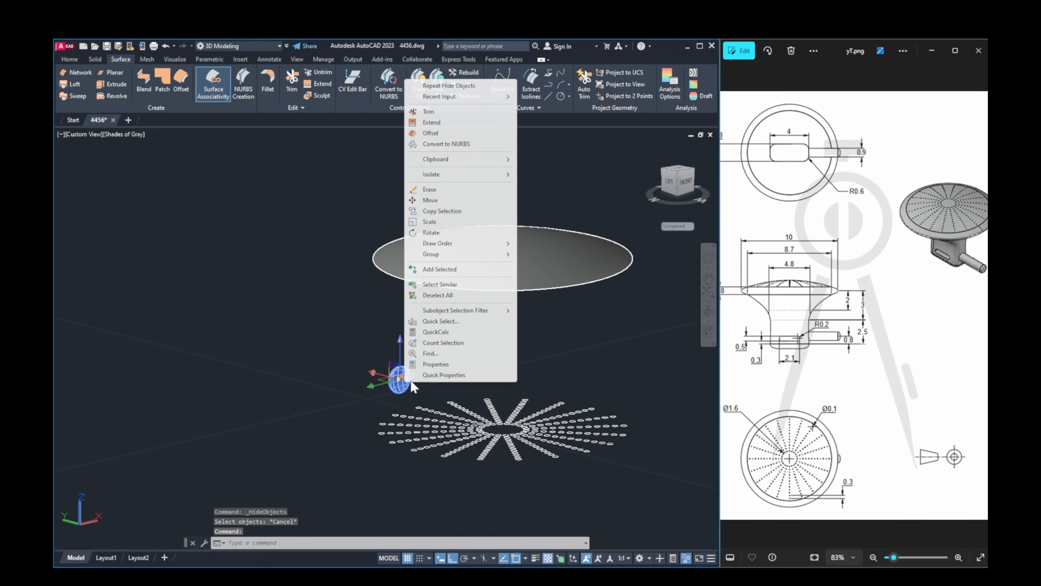
mouse_move(449, 179)
left_click(563, 184)
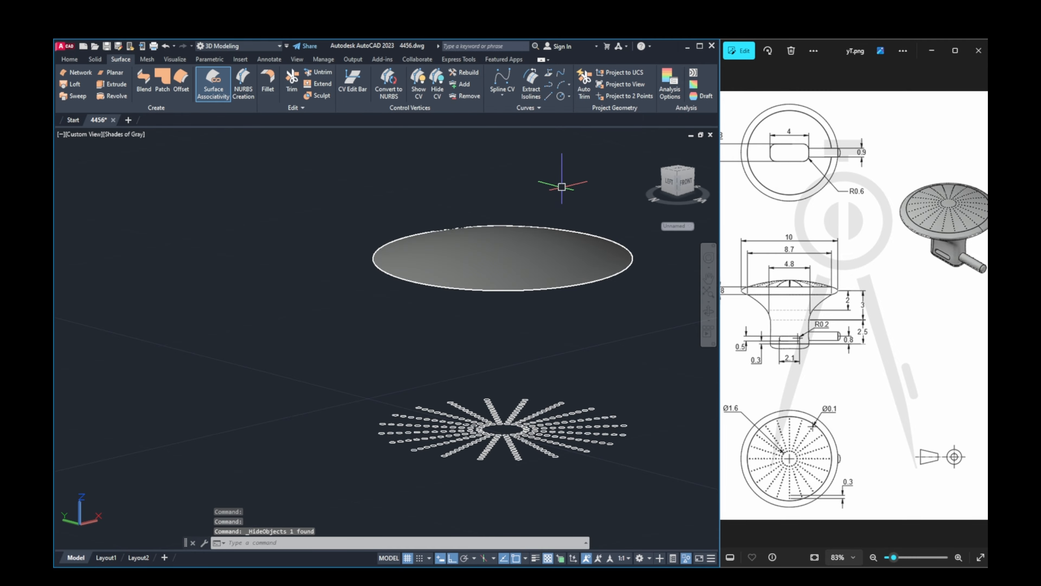
Step: Turn on automatic surface trimming and project the whole radial pattern of small circles onto the domed cap along the UCS direction
middle_click_drag(523, 363, 469, 384, "shift")
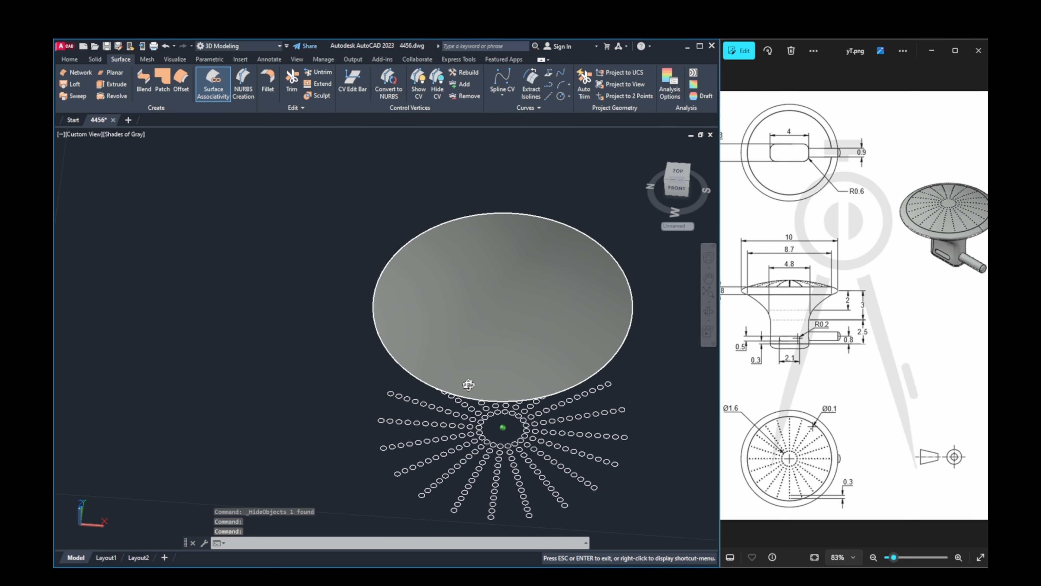
left_click(584, 84)
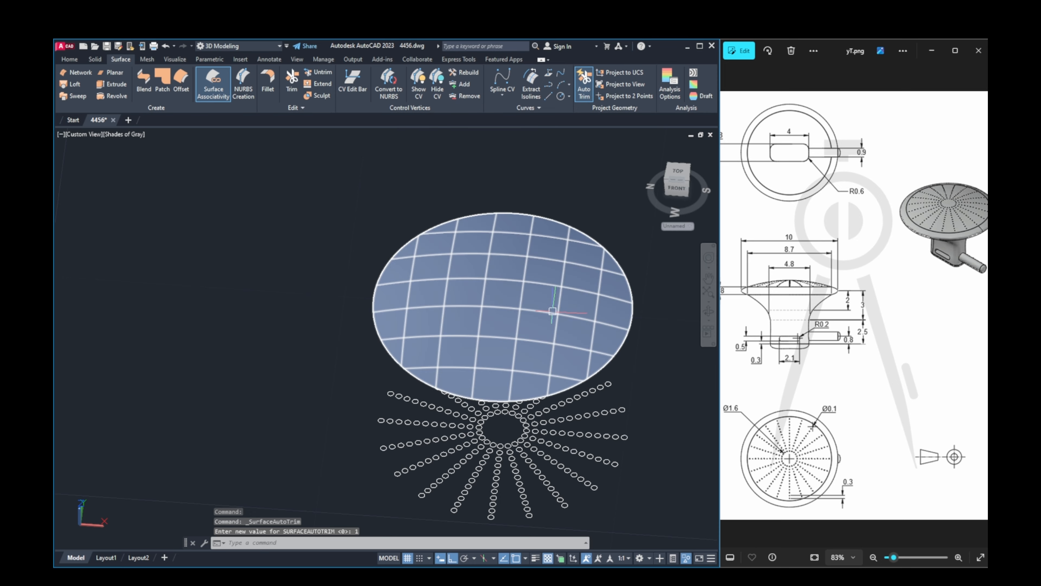
left_click(613, 73)
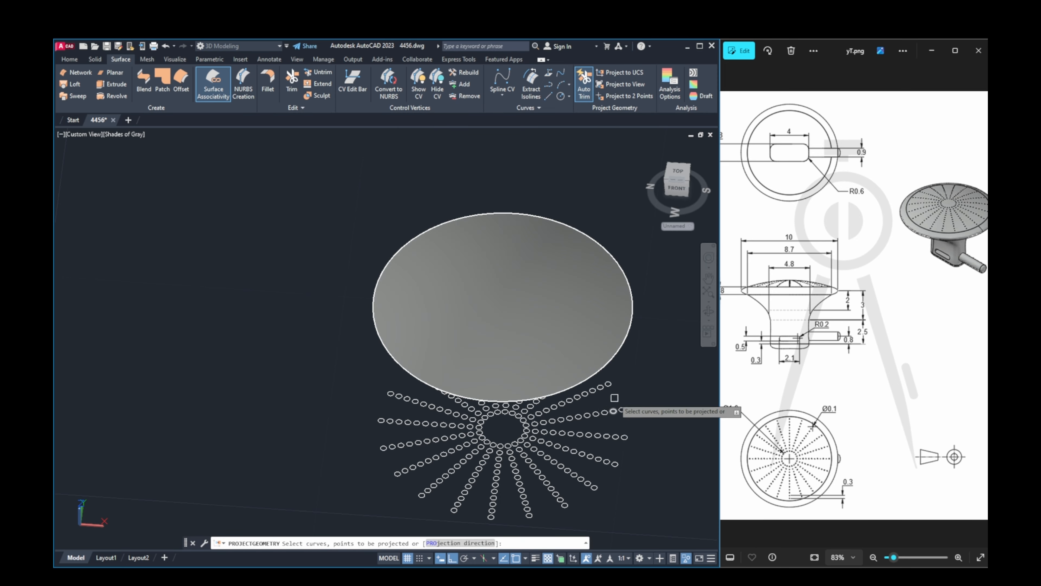
middle_click_drag(616, 397, 620, 350, "shift")
left_click(620, 356)
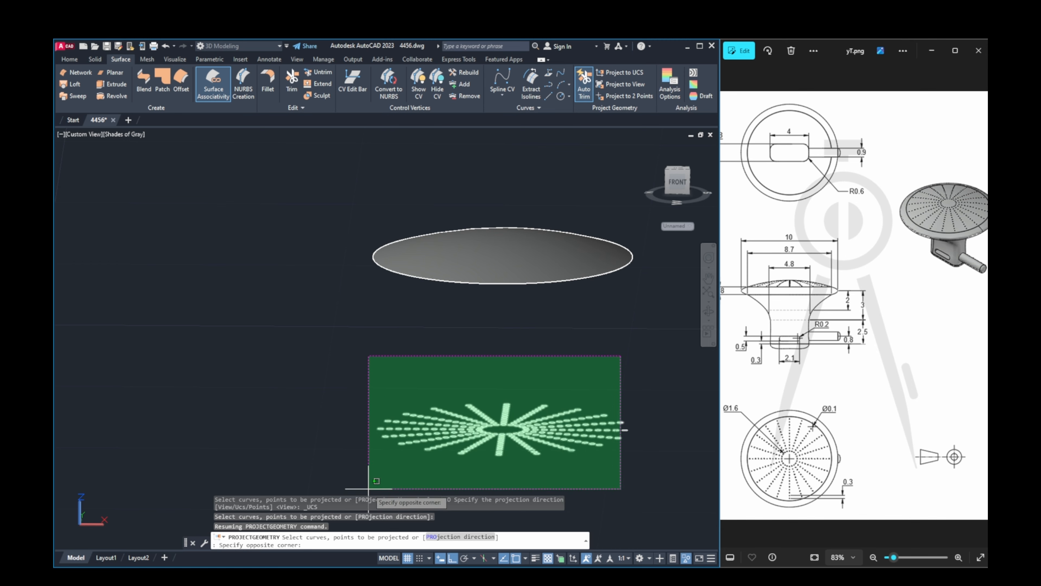
key("Escape")
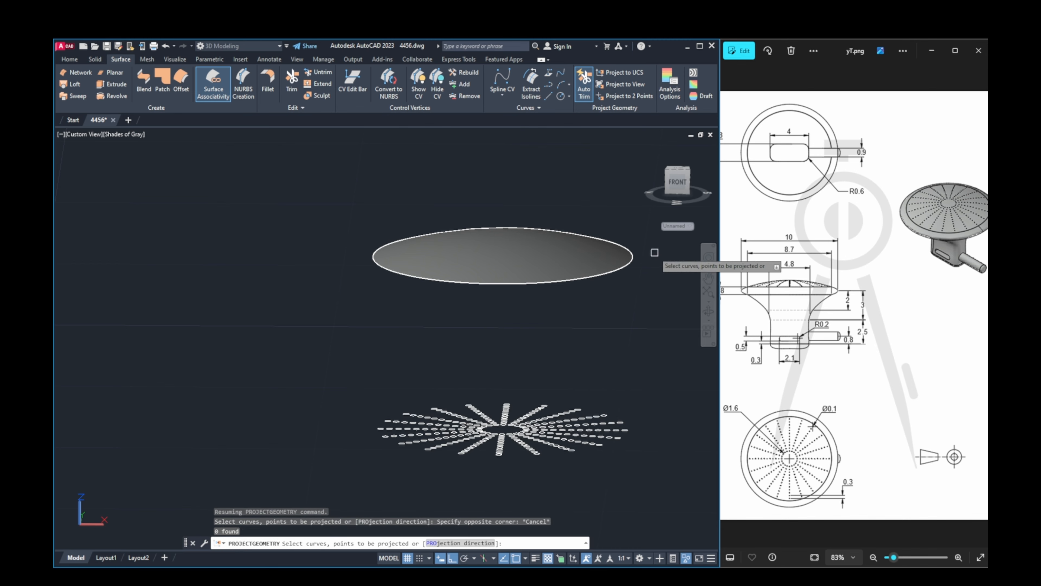
left_click(668, 330)
left_click(335, 488)
key("Return")
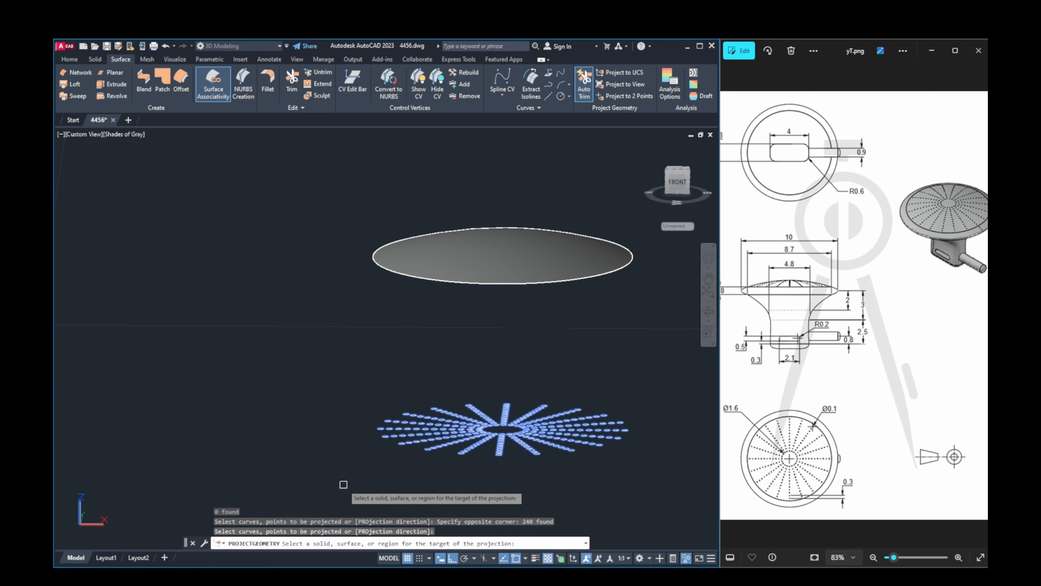
left_click(503, 261)
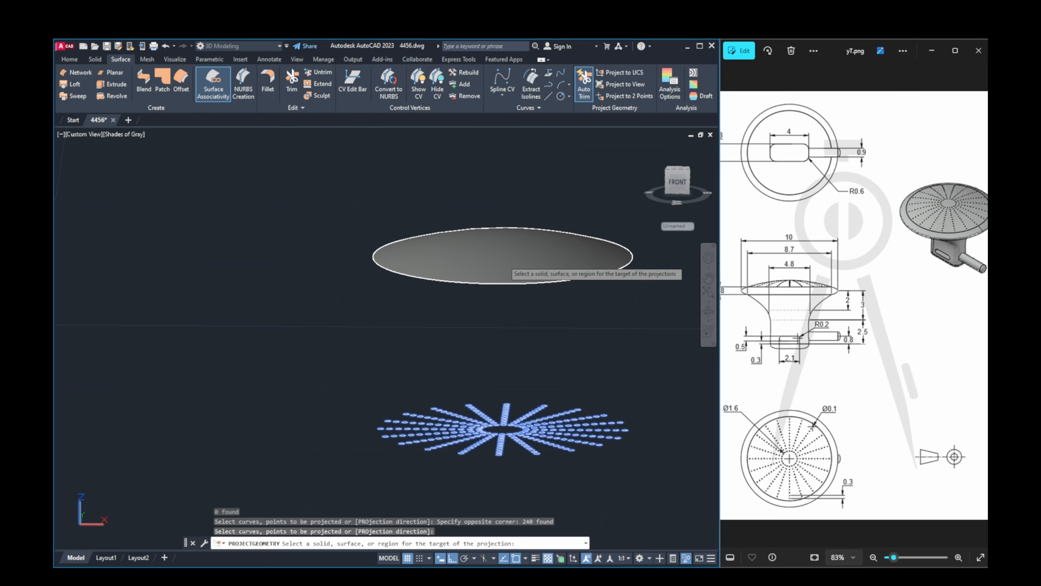
Step: Erase the original radial pattern of small circles beneath the domed cap
middle_click_drag(375, 303, 418, 367, "shift")
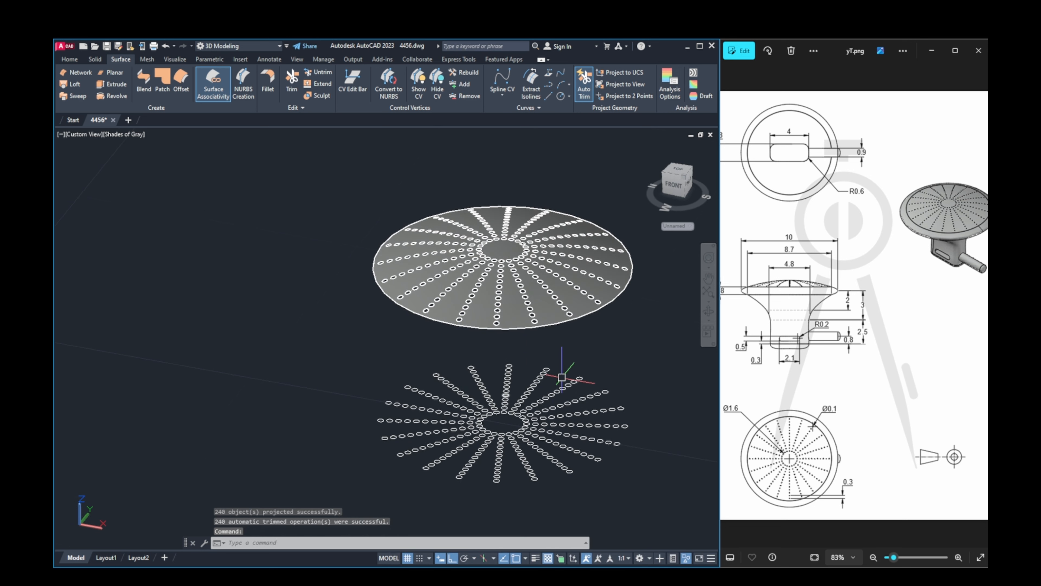
left_click(627, 361)
left_click(319, 497)
key("Delete")
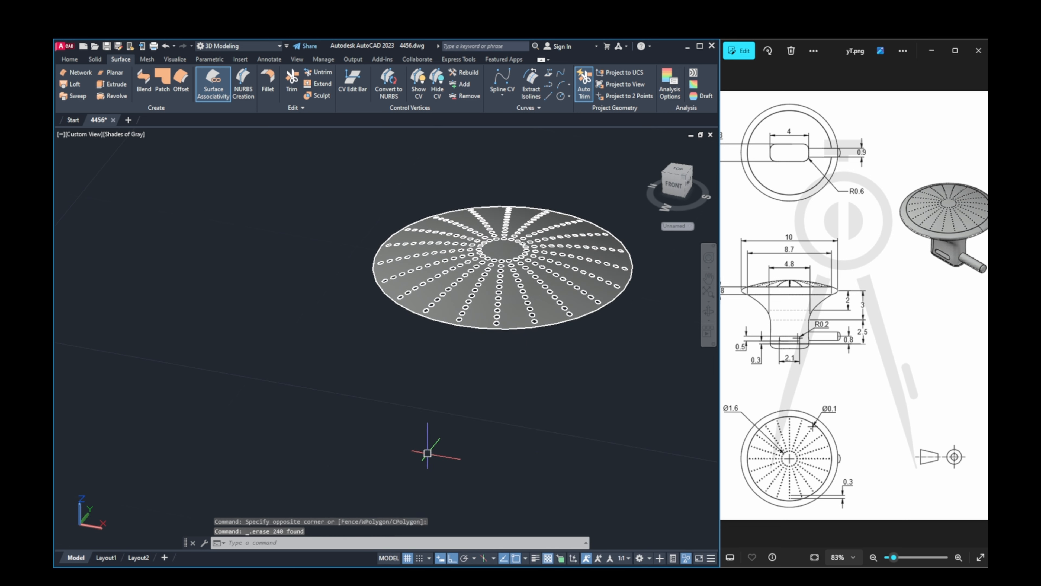
Step: End the object isolation to bring back the hidden surfaces and examine the cap from above and below
mouse_move(503, 411)
middle_mouse_down()
mouse_move(456, 425)
mouse_move(511, 432)
mouse_move(640, 497)
middle_mouse_up()
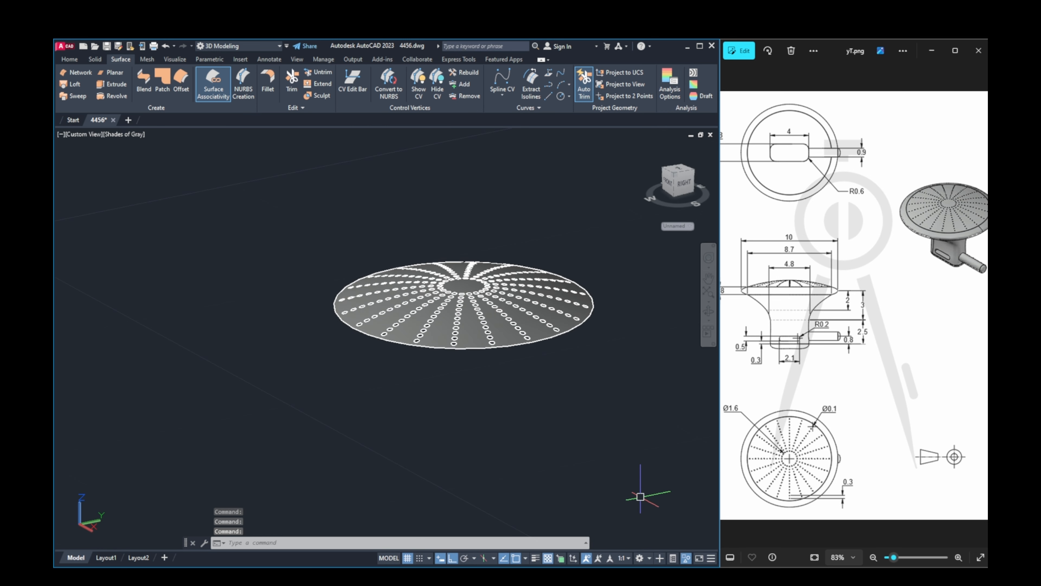
left_click(688, 561)
left_click(702, 551)
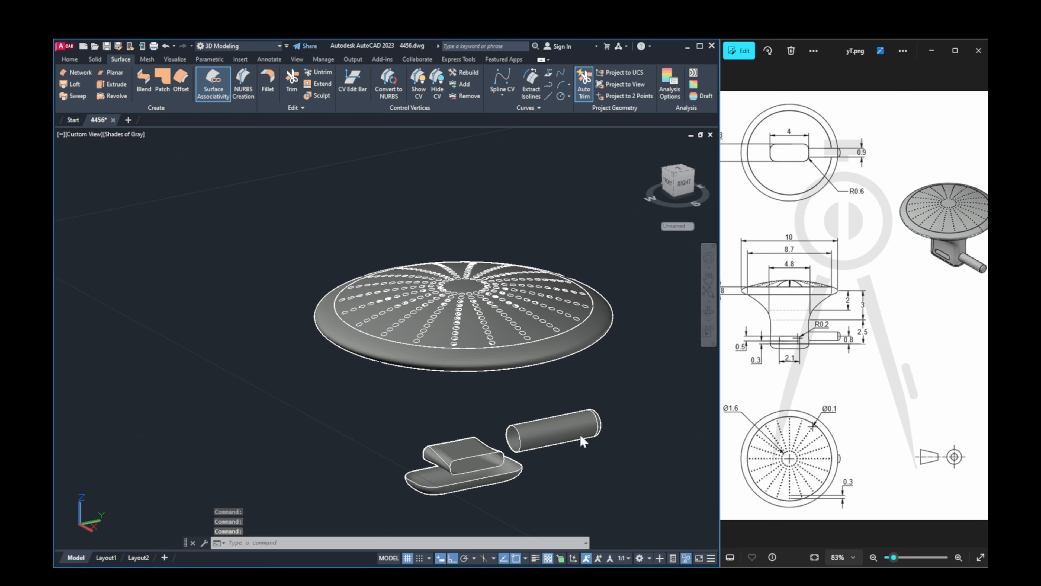
middle_click_drag(566, 417, 534, 412)
scroll(535, 346, "up", 4)
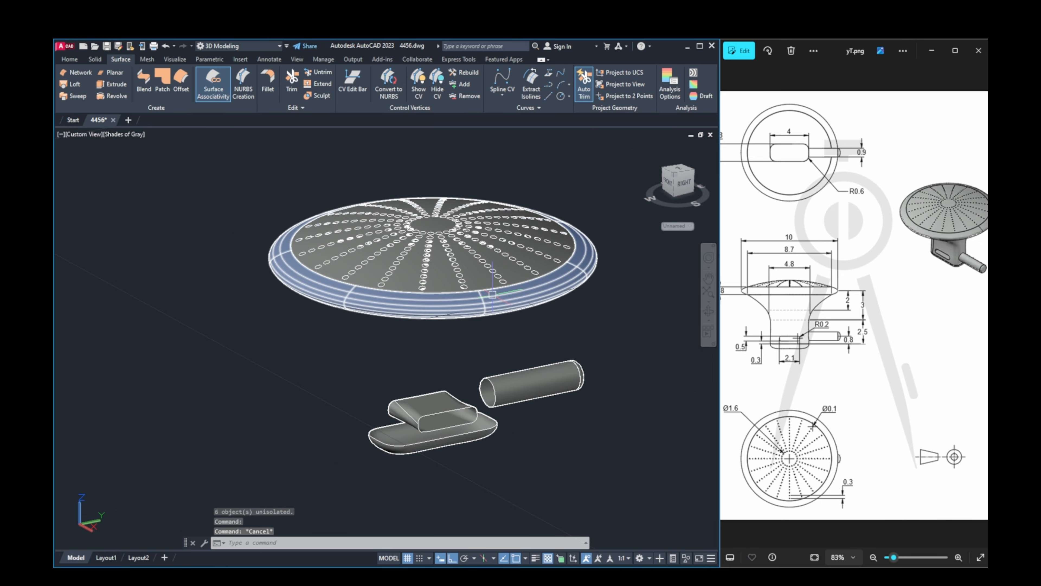
middle_click_drag(488, 318, 533, 262, "shift")
Step: Undo the unhiding, the circle erasure and the trimmed projection onto the domed cap
key("ctrl+z")
key("ctrl+z")
key("ctrl+z")
key("ctrl+z")
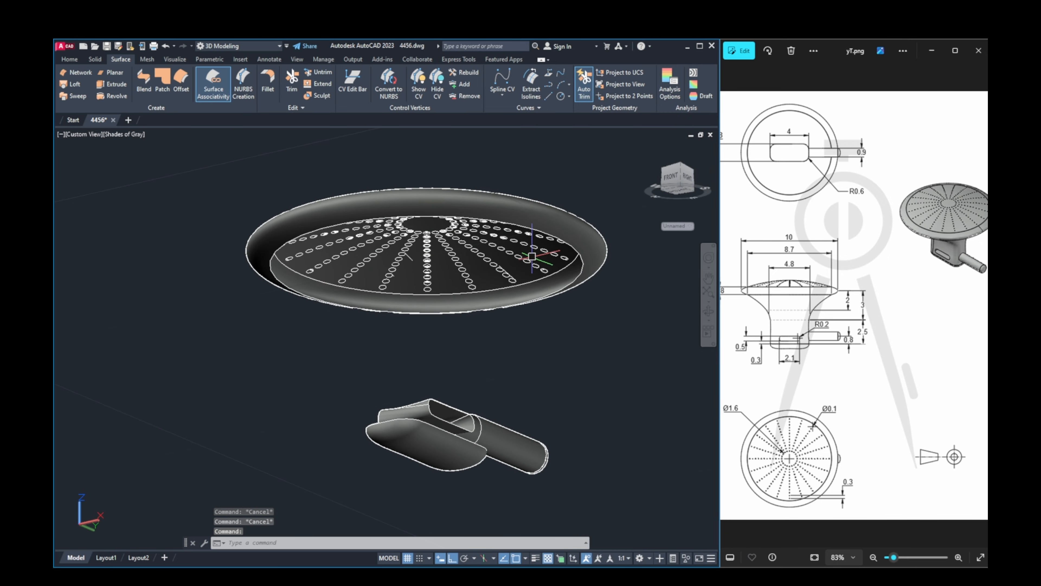
key("ctrl+z")
key("ctrl+z")
key("ctrl+z")
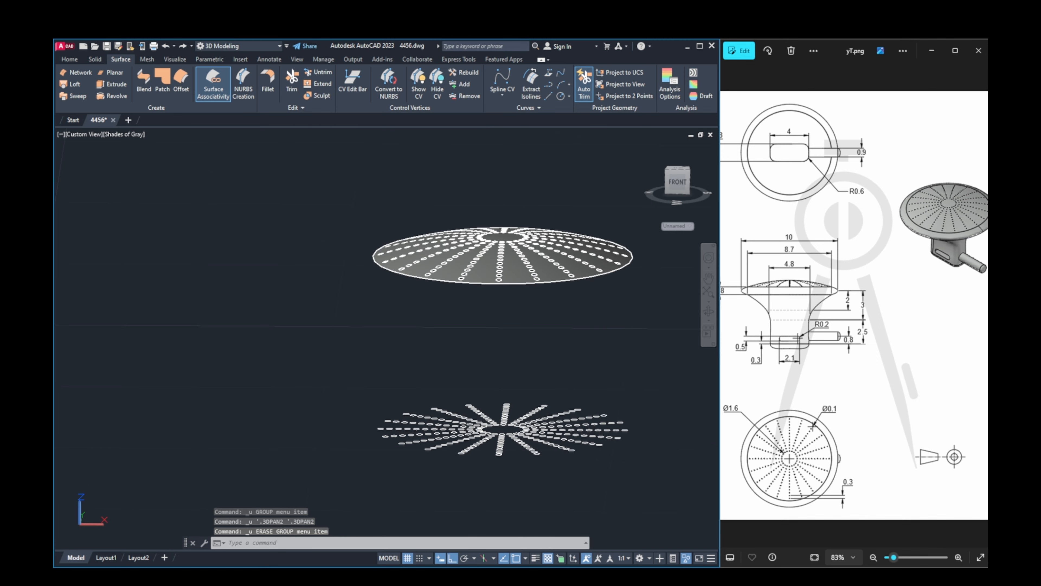
key("ctrl+z")
key("ctrl+z")
key("ctrl+z")
key("ctrl+y")
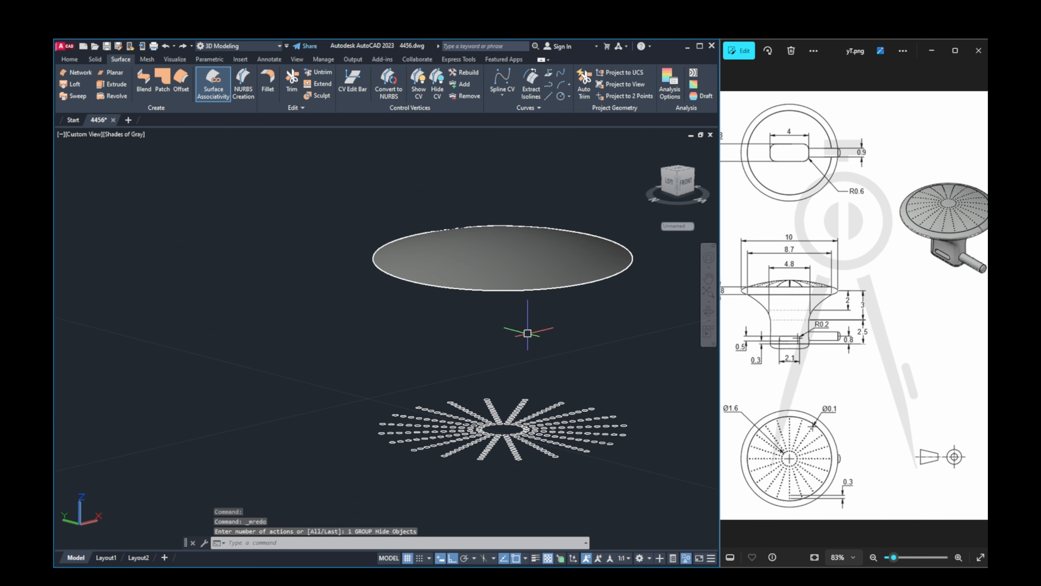
Step: Undo the hiding of the surfaces around the hole pattern and the offset of the domed cap
key("ctrl+z")
key("ctrl+z")
key("ctrl+z")
key("ctrl+z")
key("ctrl+z")
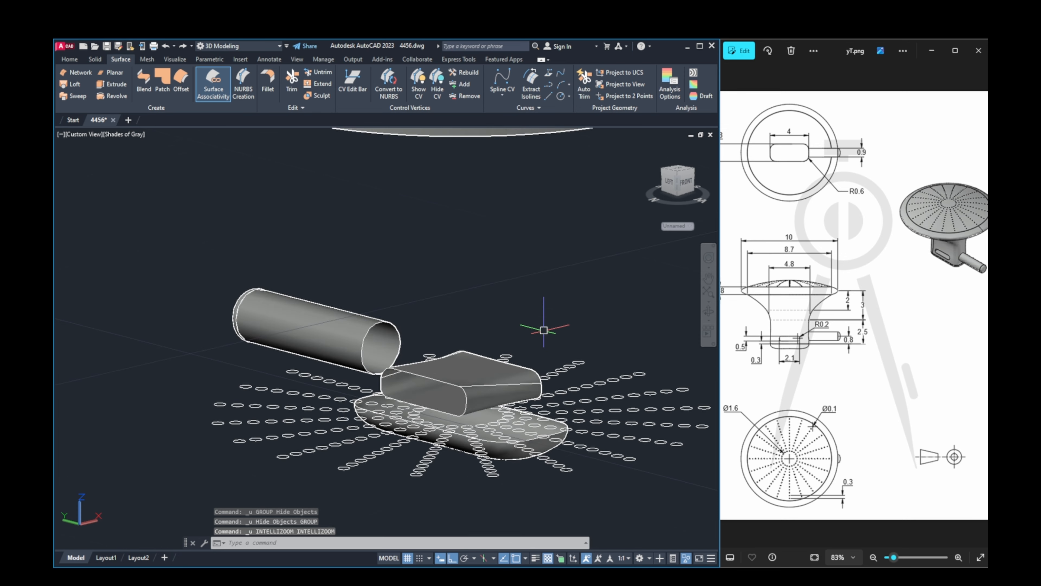
key("ctrl+z")
key("ctrl+z")
key("ctrl+z")
key("ctrl+z")
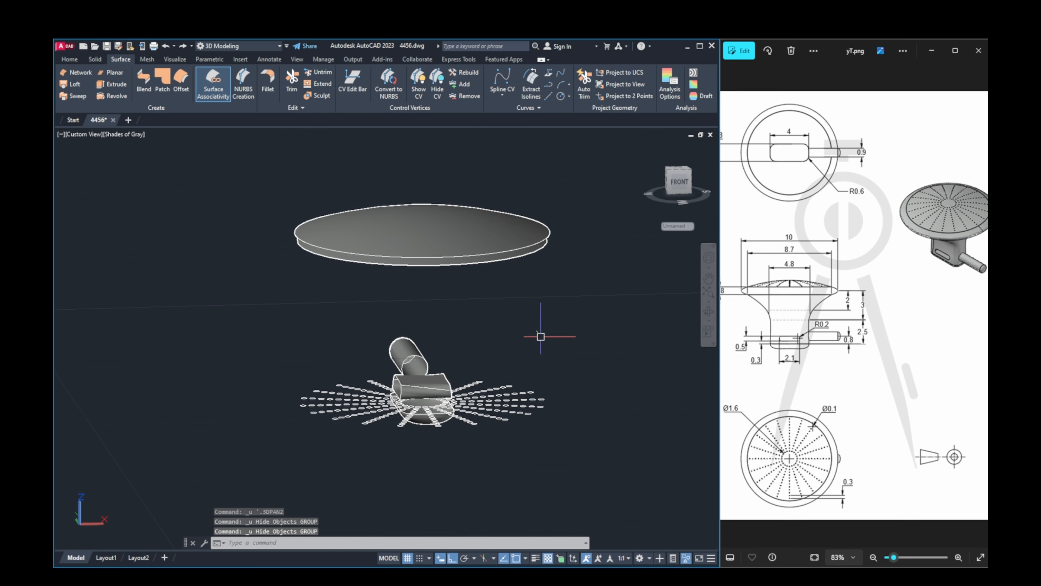
key("ctrl+z")
key("ctrl+z")
key("ctrl+z")
key("ctrl+z")
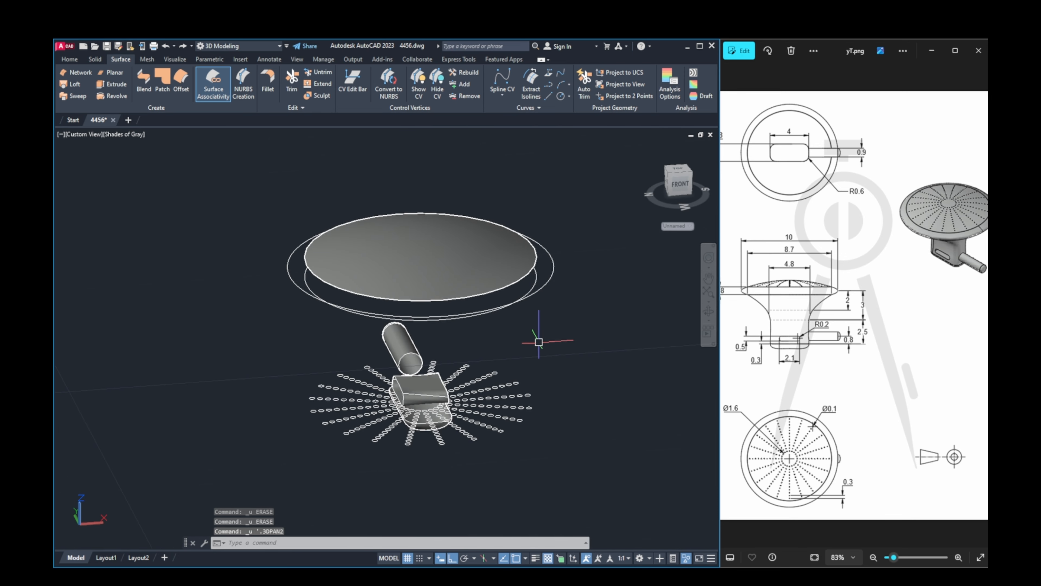
Step: Undo the creation of the domed cap and the polar array of small circles
key("ctrl+z")
key("ctrl+z")
key("ctrl+z")
key("ctrl+z")
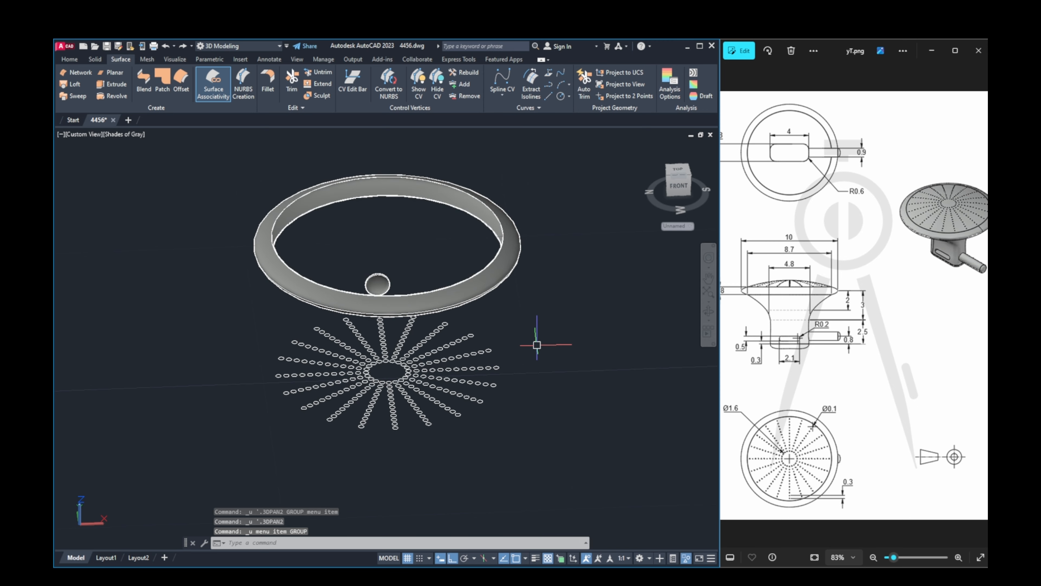
key("ctrl+z")
key("ctrl+z")
key("ctrl+z")
key("ctrl+z")
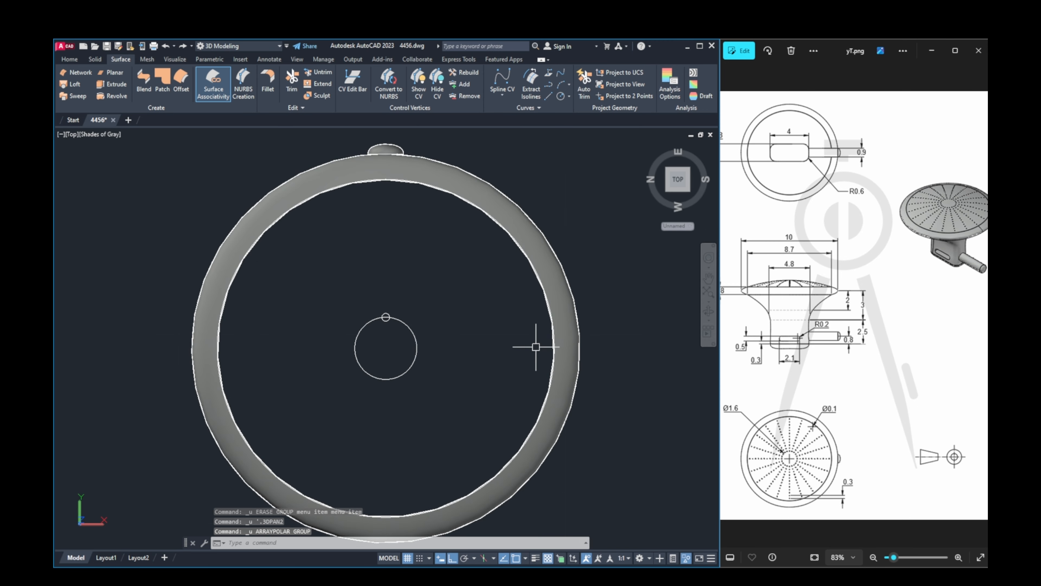
Step: Undo the hole-pattern construction circles and the erasure of the older profile curves
key("ctrl+z")
key("ctrl+z")
key("ctrl+z")
key("ctrl+z")
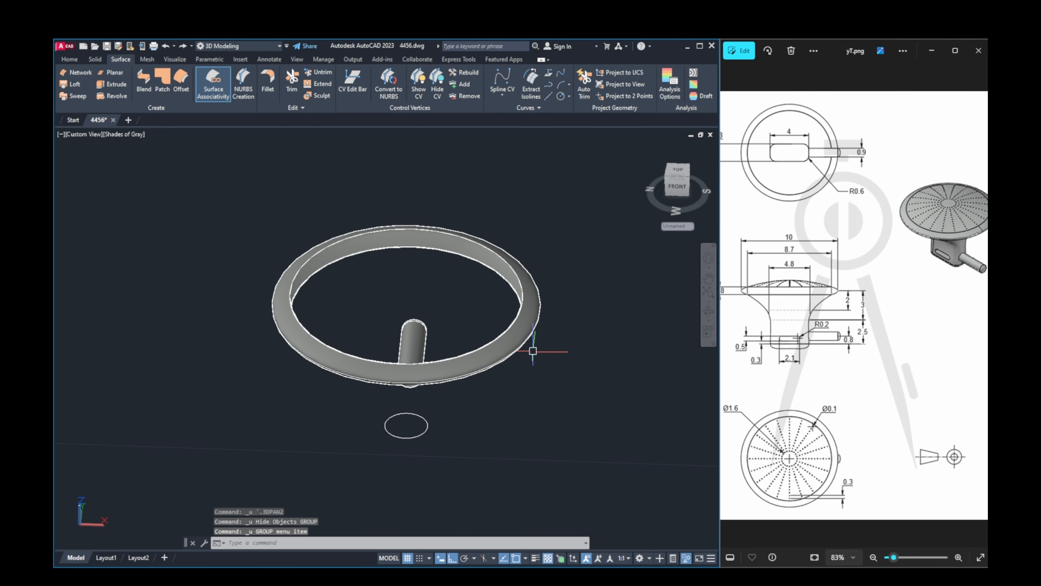
key("ctrl+z")
key("ctrl+z")
key("ctrl+z")
key("ctrl+z")
key("ctrl+z")
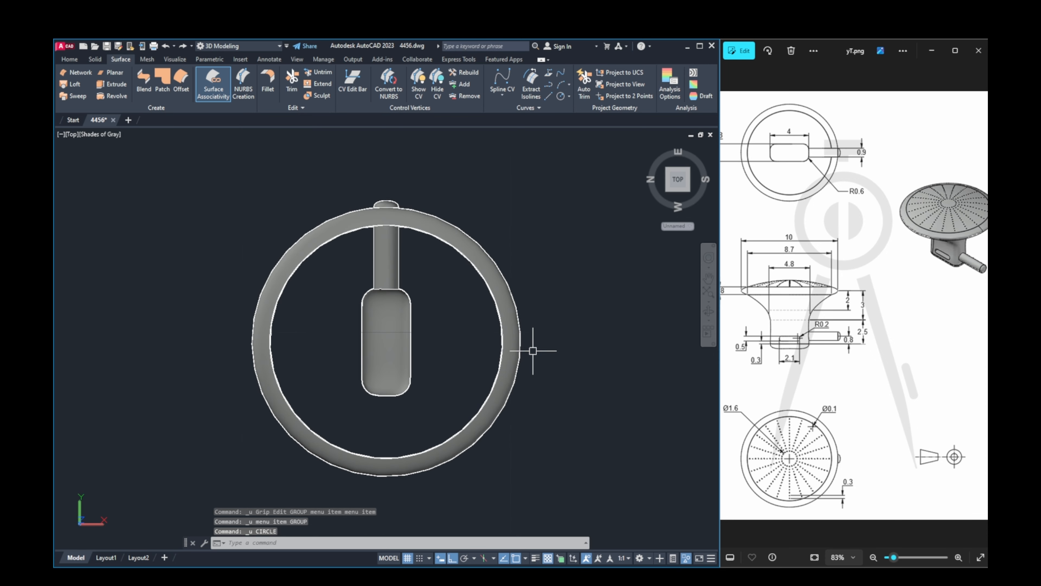
key("ctrl+z")
key("ctrl+z")
key("ctrl+z")
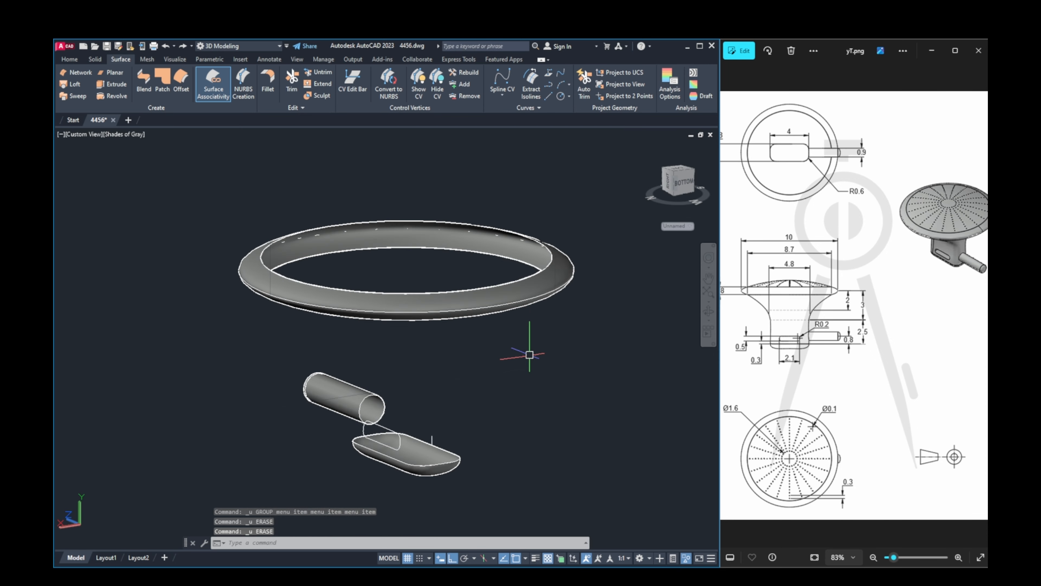
key("ctrl+z")
key("ctrl+z")
key("ctrl+z")
key("ctrl+z")
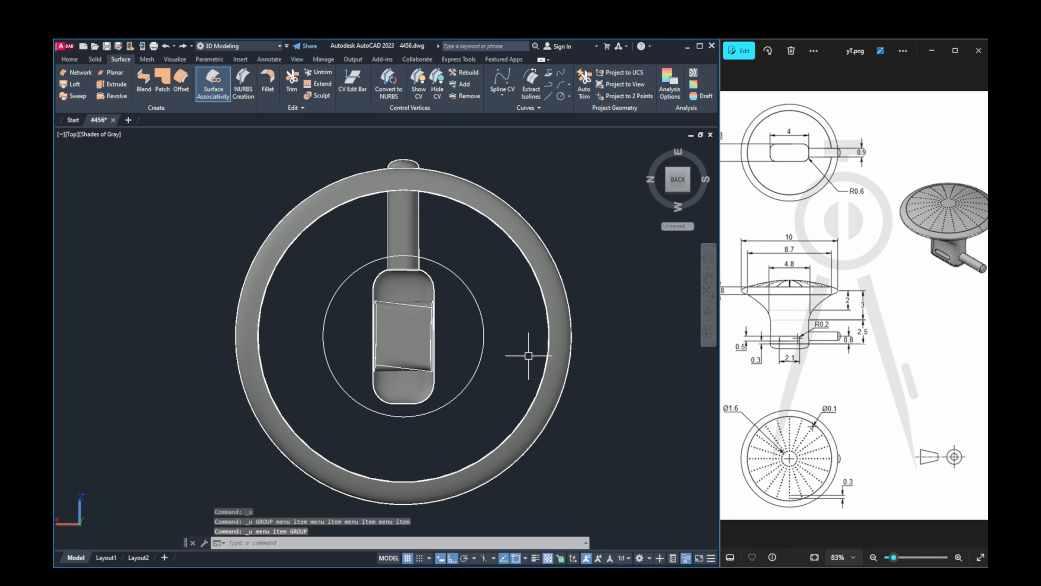
Step: Hide the funnel body, the slot and bottom surfaces, and the side pipe with its end surface beneath the rim ring
middle_click_drag(526, 357, 574, 357, "shift")
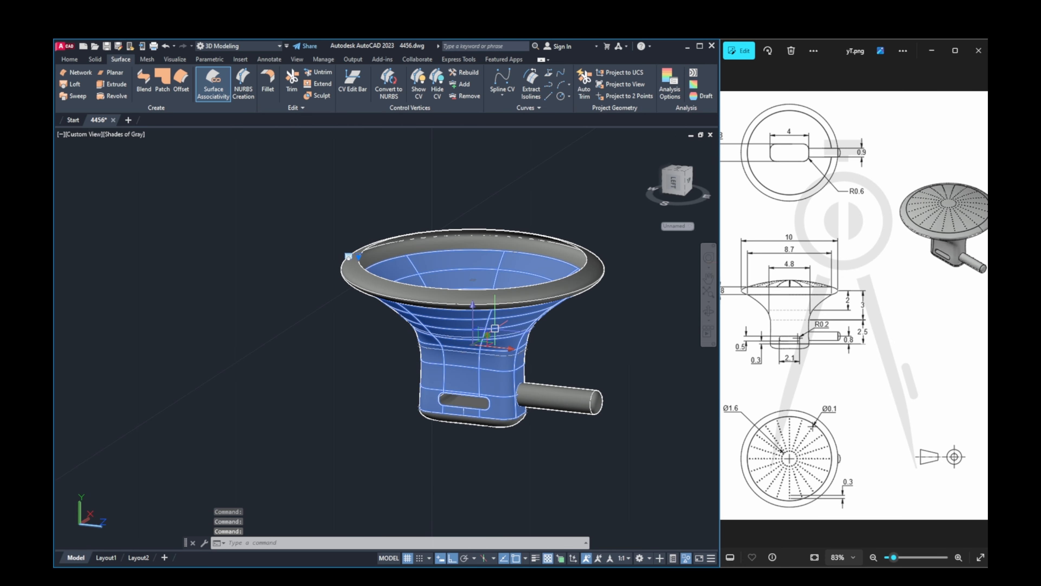
key("Escape")
key("Escape")
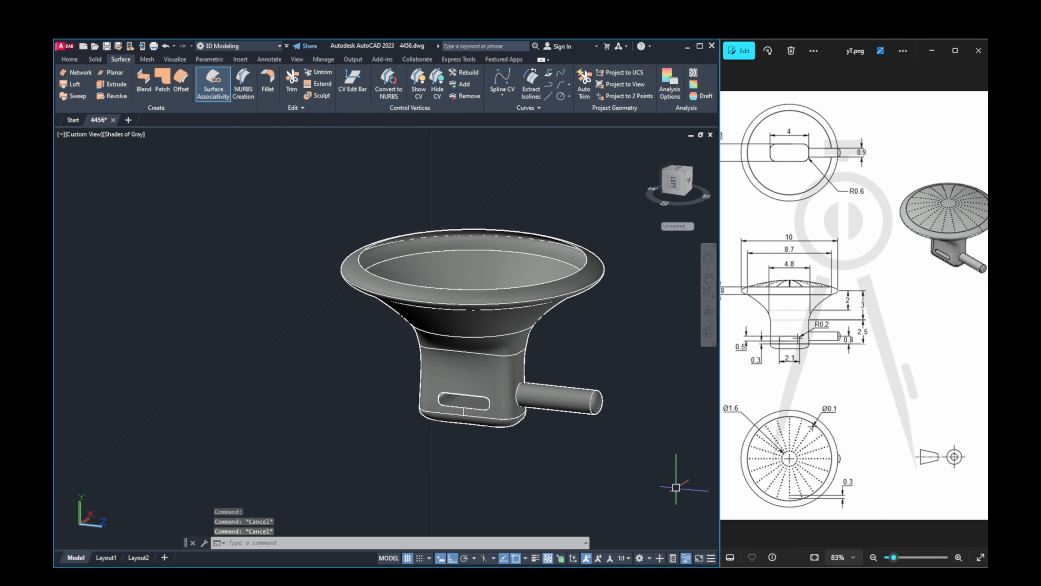
middle_click_drag(572, 330, 575, 361, "shift")
left_click(495, 370)
left_click(564, 407)
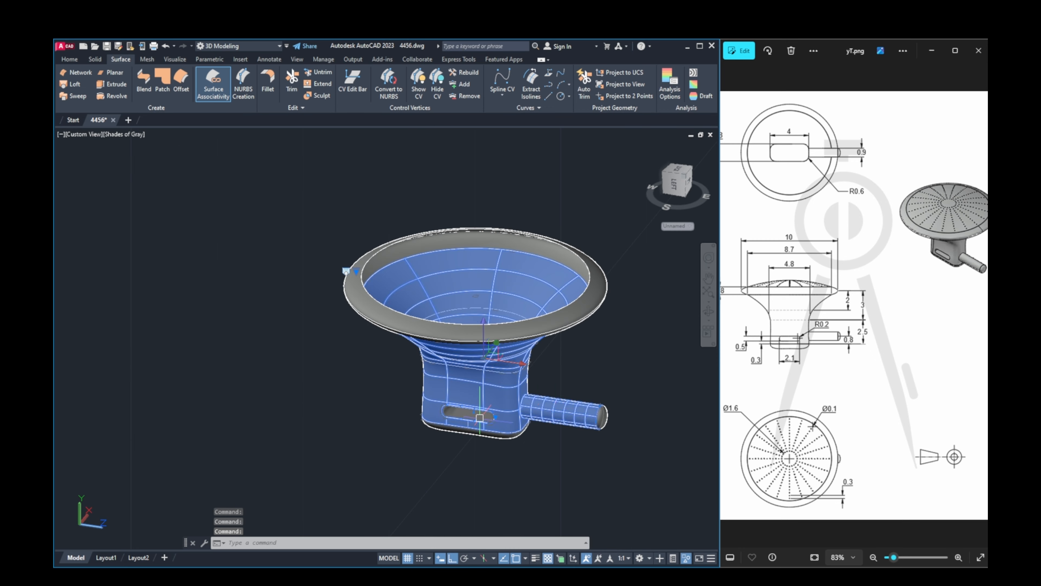
left_click(499, 435)
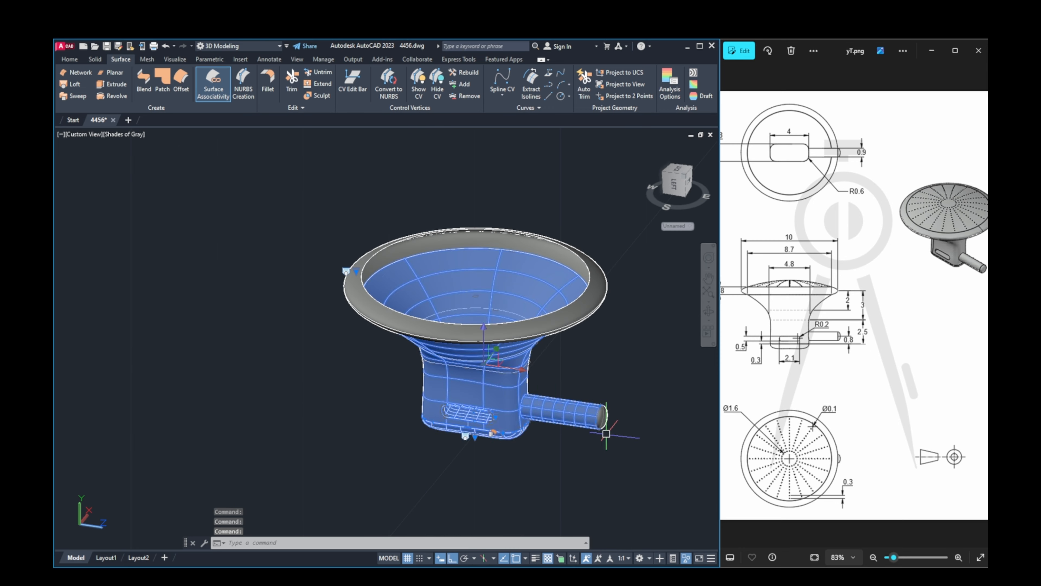
left_click(607, 424)
right_click(604, 424)
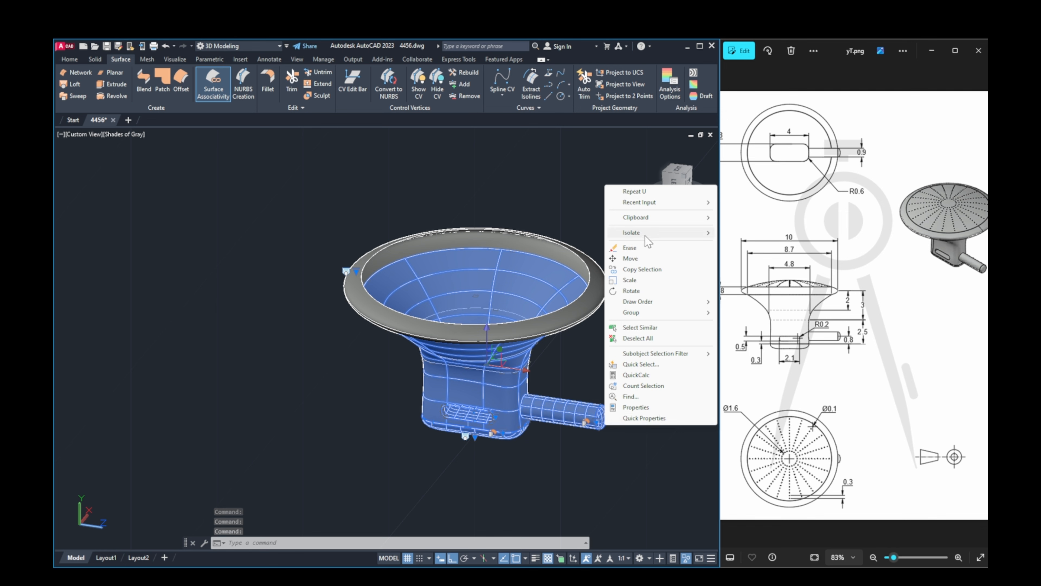
mouse_move(660, 235)
left_click(768, 243)
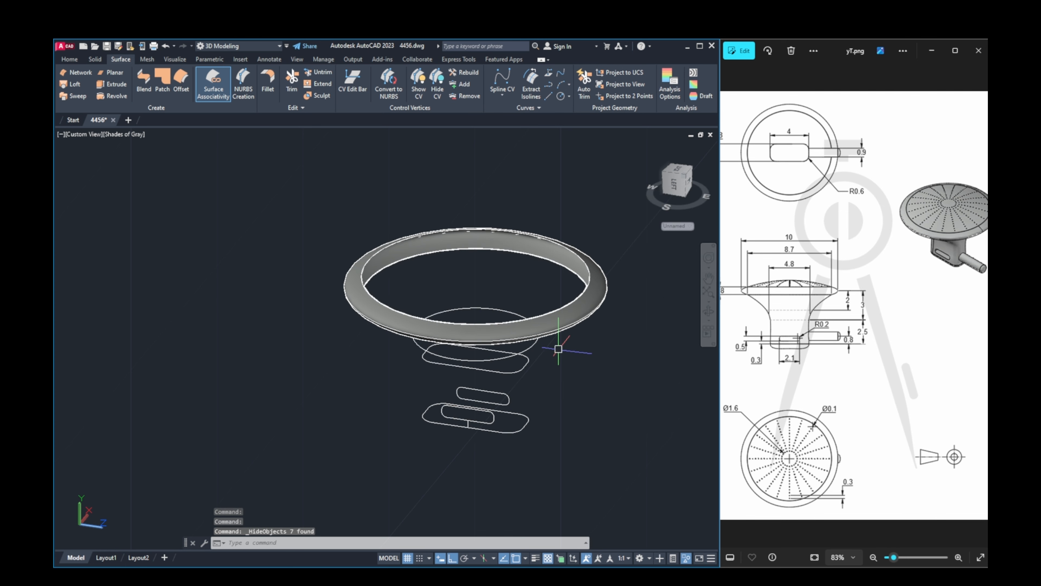
Step: Erase the leftover circle, rounded rectangles and other profile curves beneath the rim ring
middle_click_drag(548, 347, 559, 309)
left_click(529, 314)
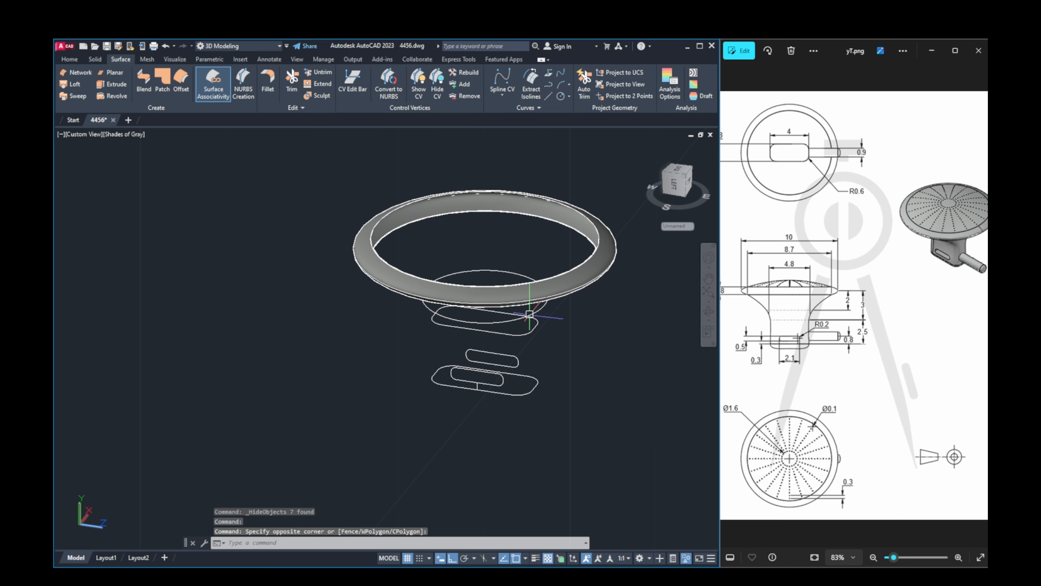
left_click(531, 324)
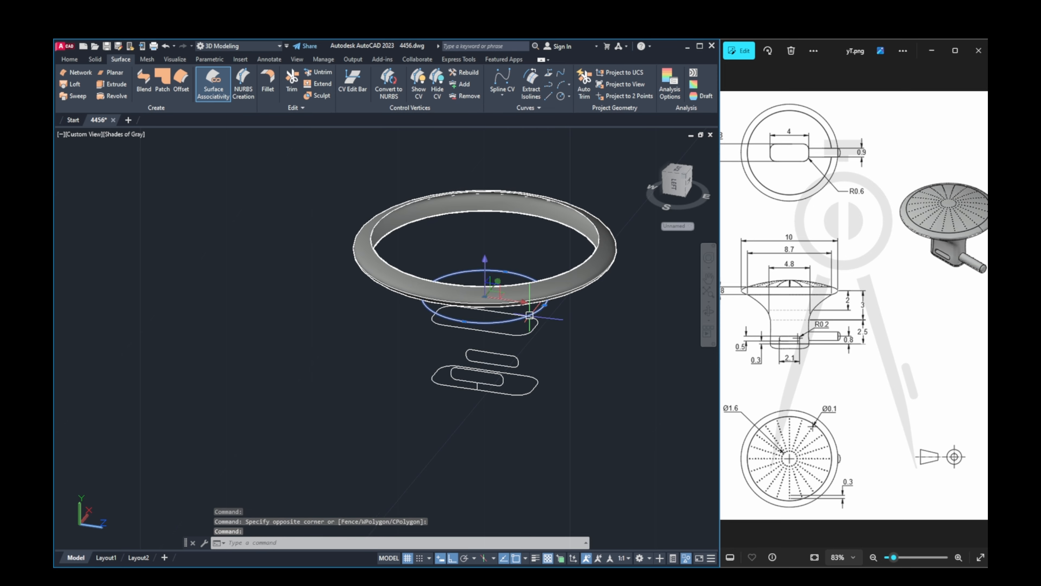
left_click(561, 362)
left_click(428, 400)
key("Delete")
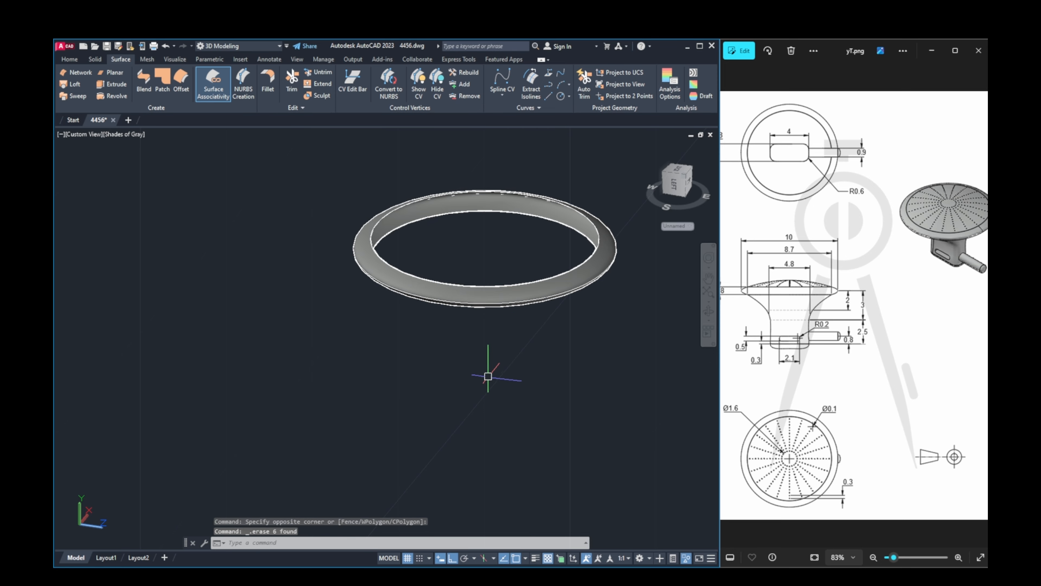
middle_click_drag(488, 377, 495, 449, "shift")
middle_click_drag(505, 300, 503, 336, "shift")
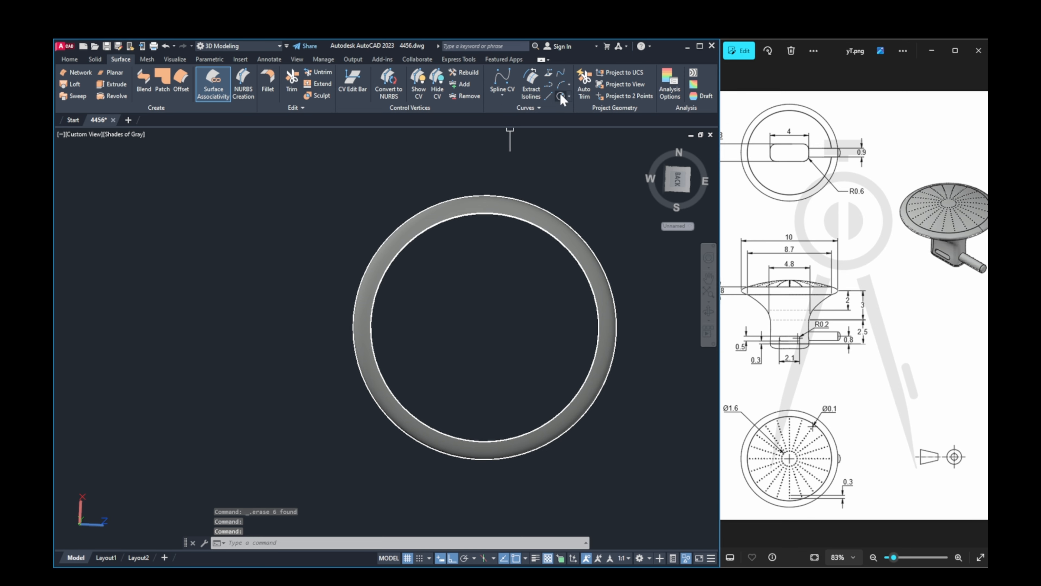
left_click(69, 59)
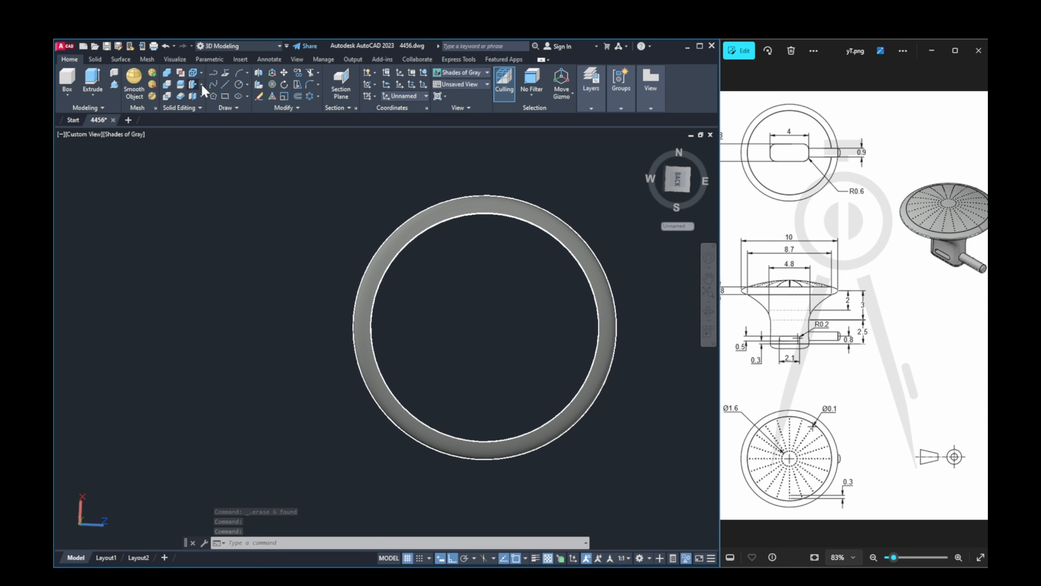
left_click(238, 85)
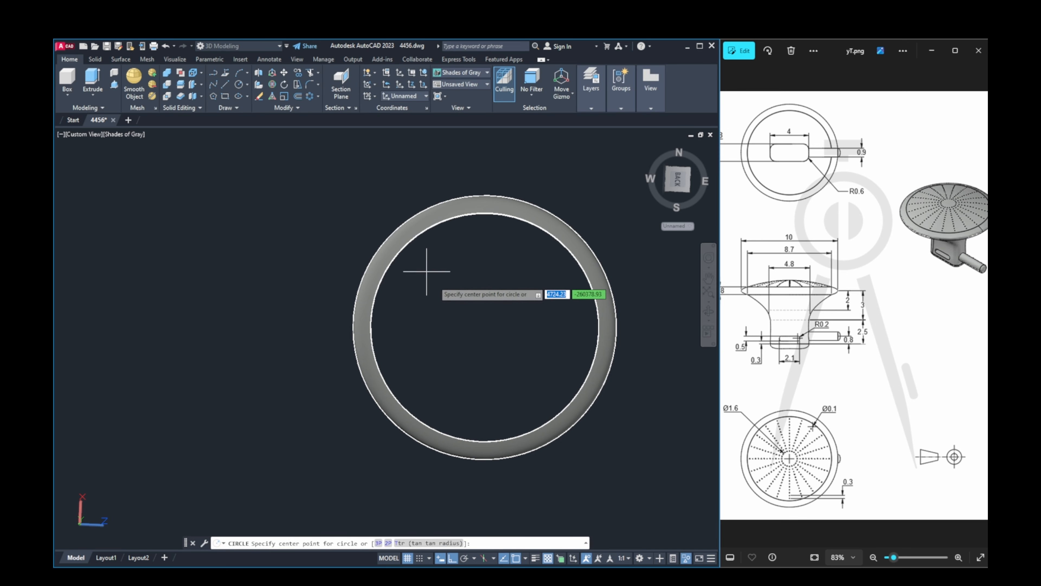
left_click(484, 326)
key("Escape")
key("Escape")
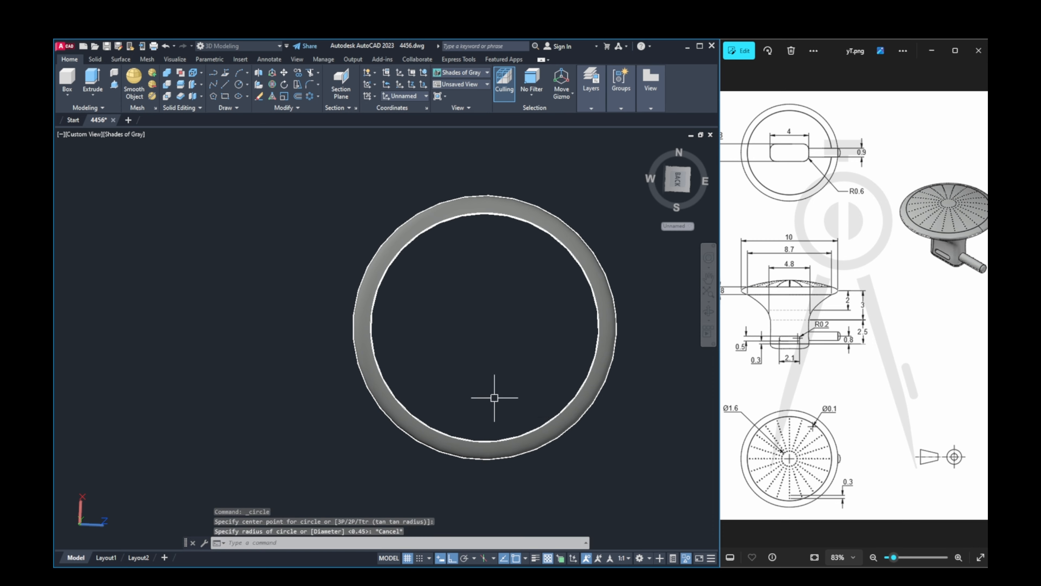
middle_click_drag(516, 339, 458, 310)
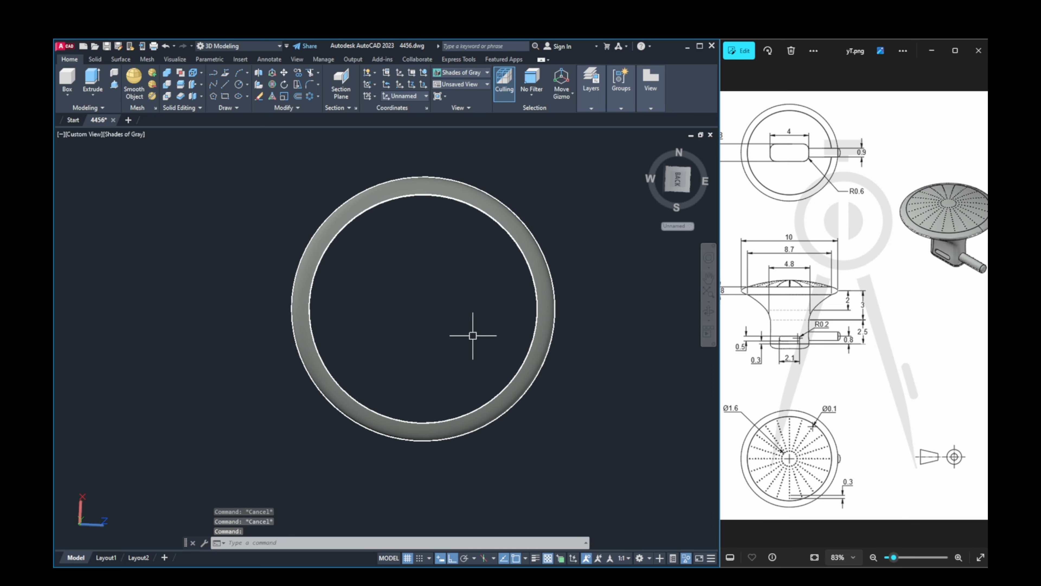
Step: Align the UCS with the top view and draw a 1.6-diameter circle at the centre of the rim ring
left_click(688, 188)
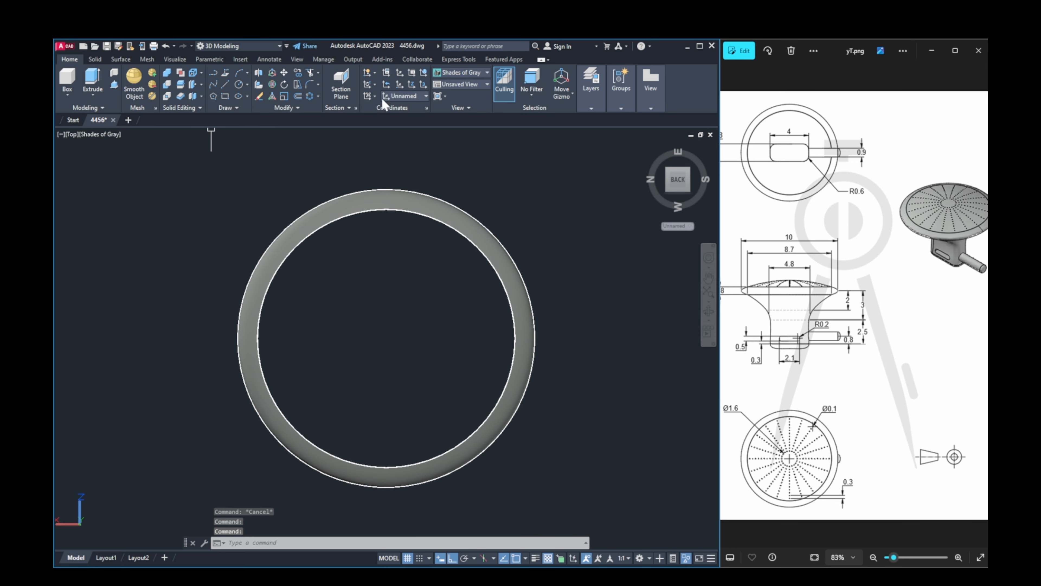
left_click(371, 107)
type("c")
key("Return")
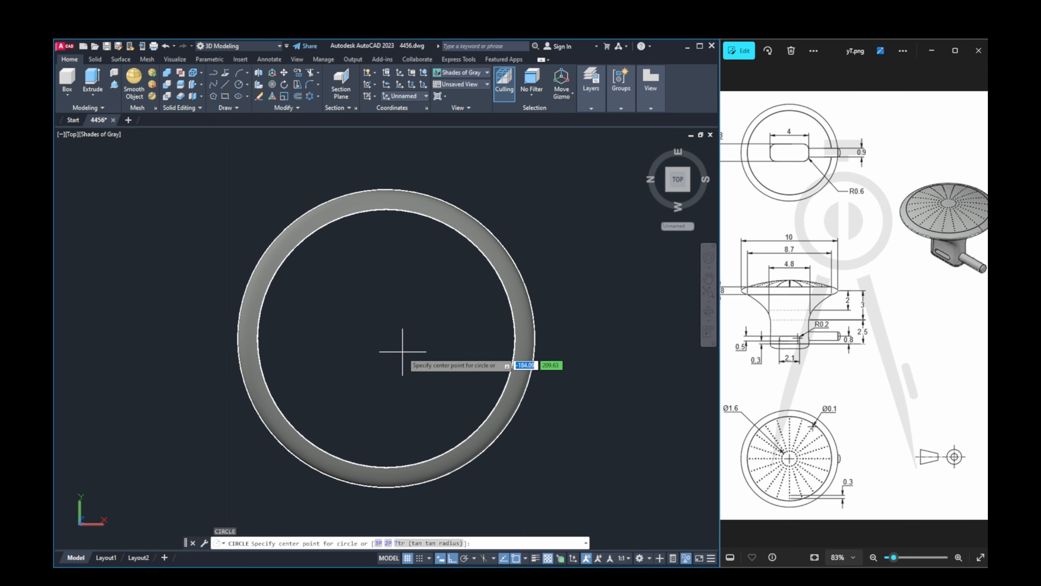
left_click(386, 337)
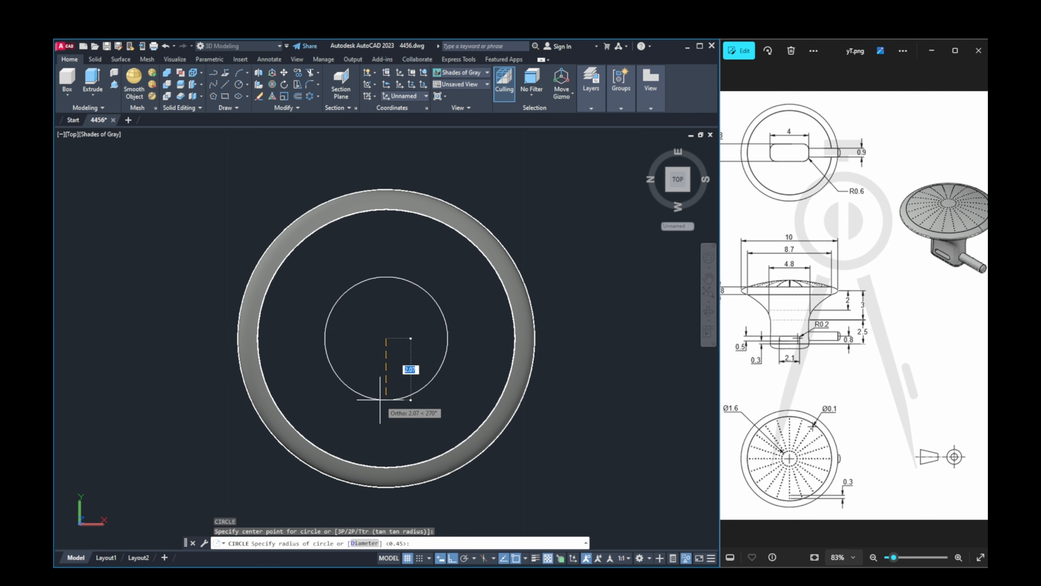
key("Return")
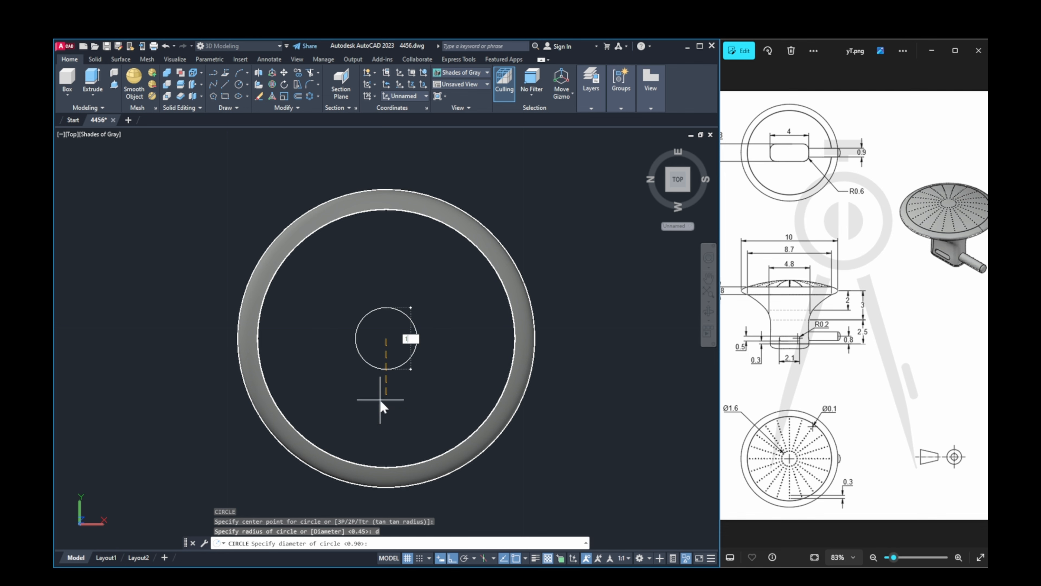
key("Return")
Step: Draw a 0.1-diameter circle centred on the upper quadrant of the 1.6-diameter circle
key("Return")
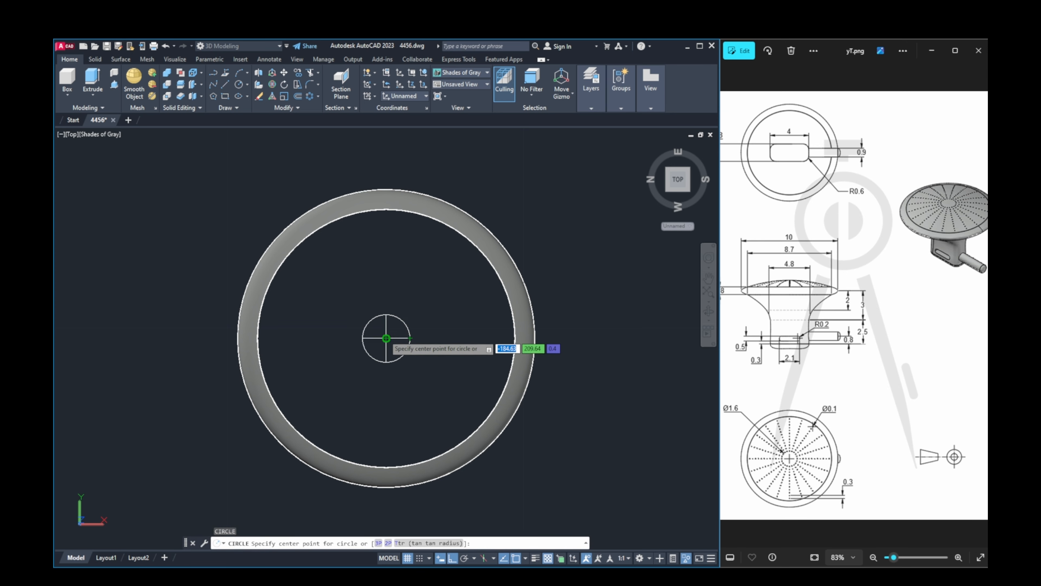
left_click(386, 314)
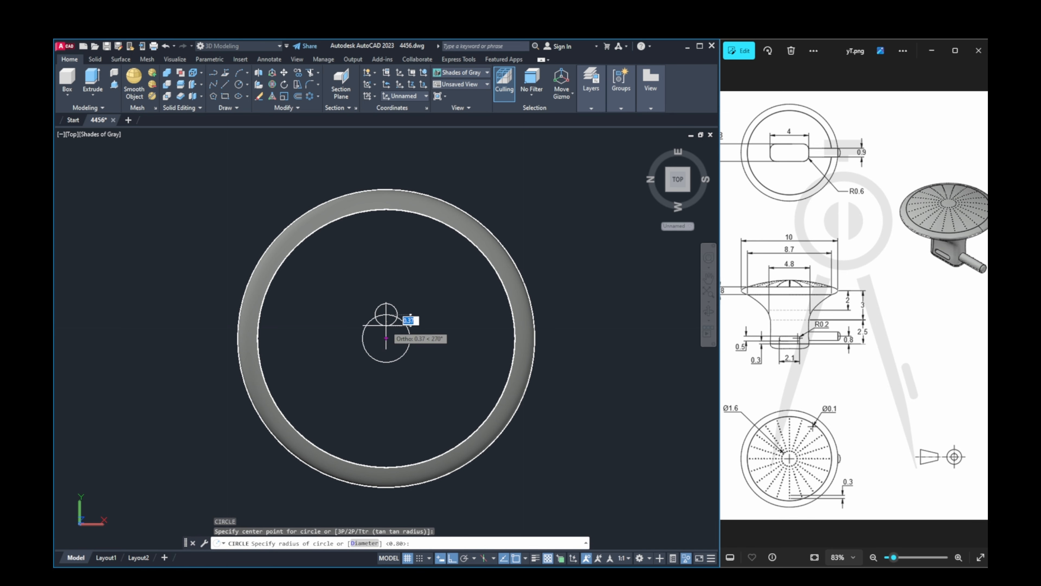
type("d")
key("Return")
key("Return")
Step: Create a polar array of the 0.1-diameter circle with 20 items around the centre of the 1.6-diameter circle
scroll(381, 315, "up", 3)
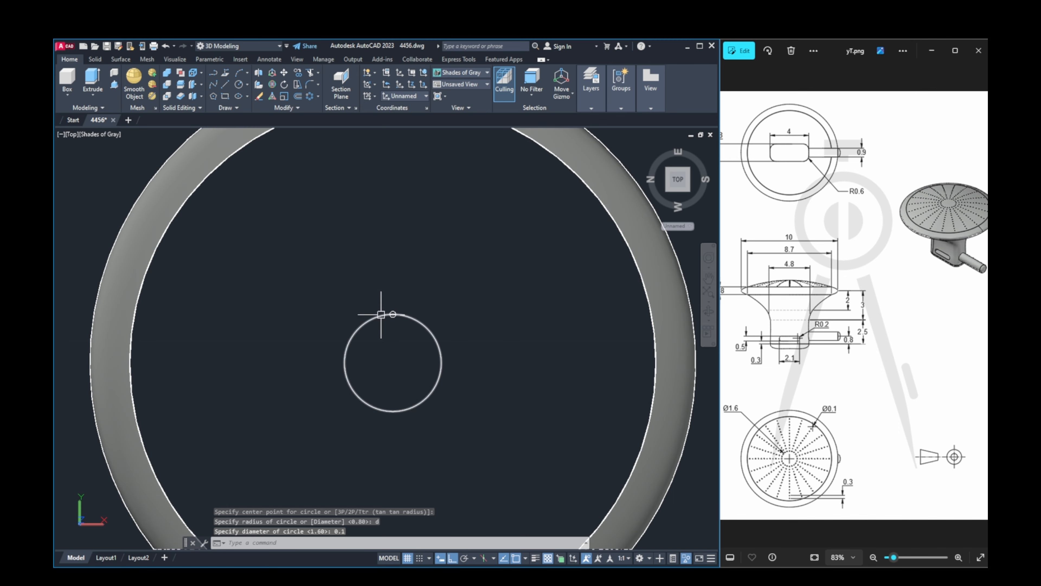
scroll(392, 314, "up", 2)
left_click(393, 315)
key("Escape")
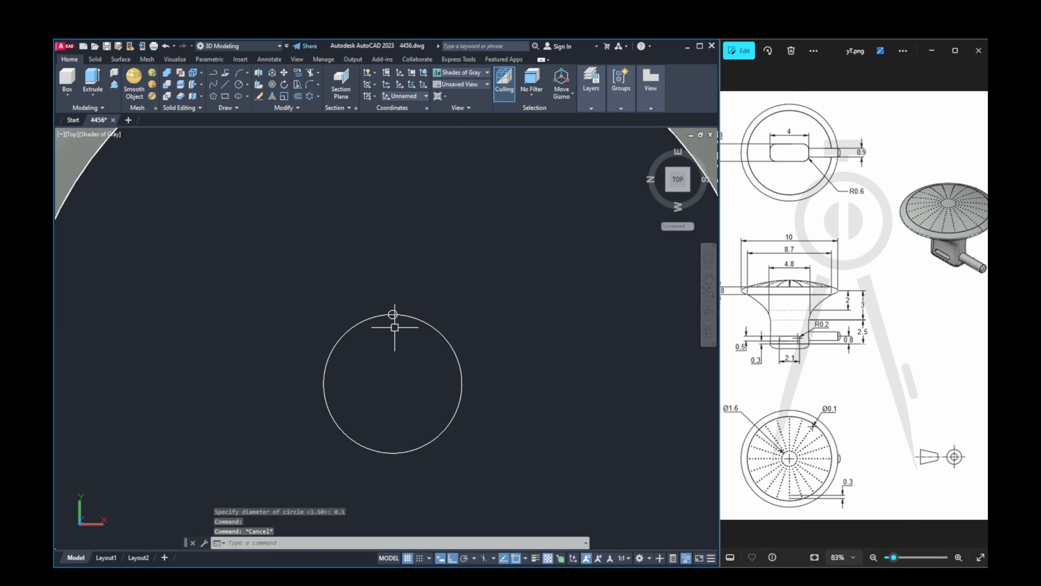
key("Escape")
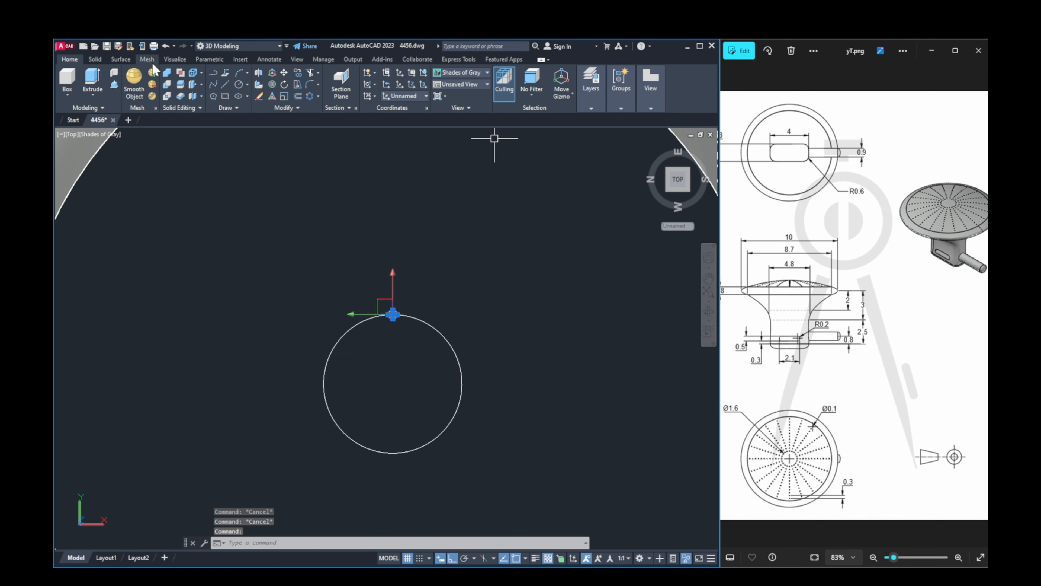
left_click(306, 98)
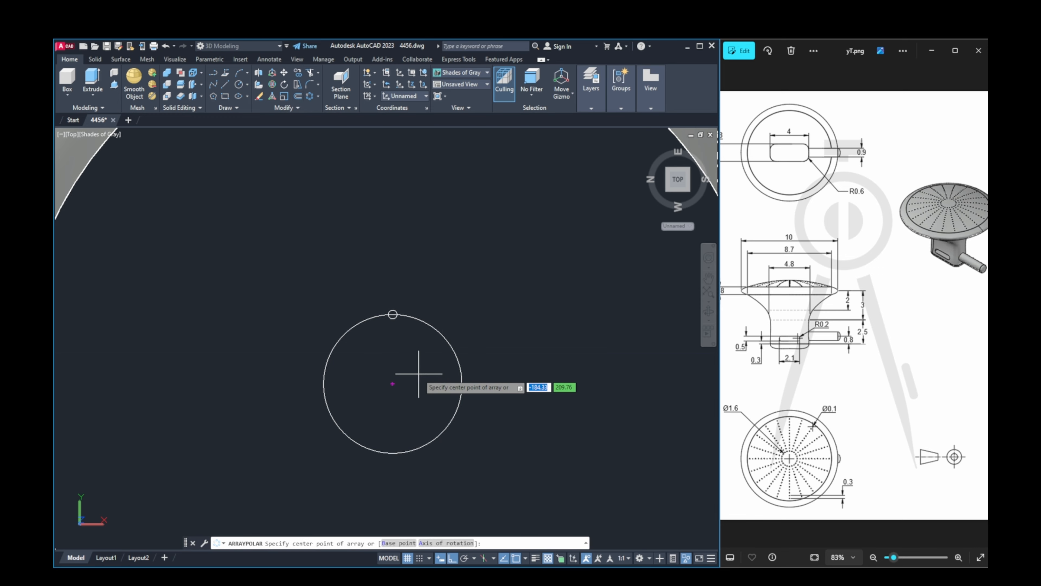
left_click(392, 383)
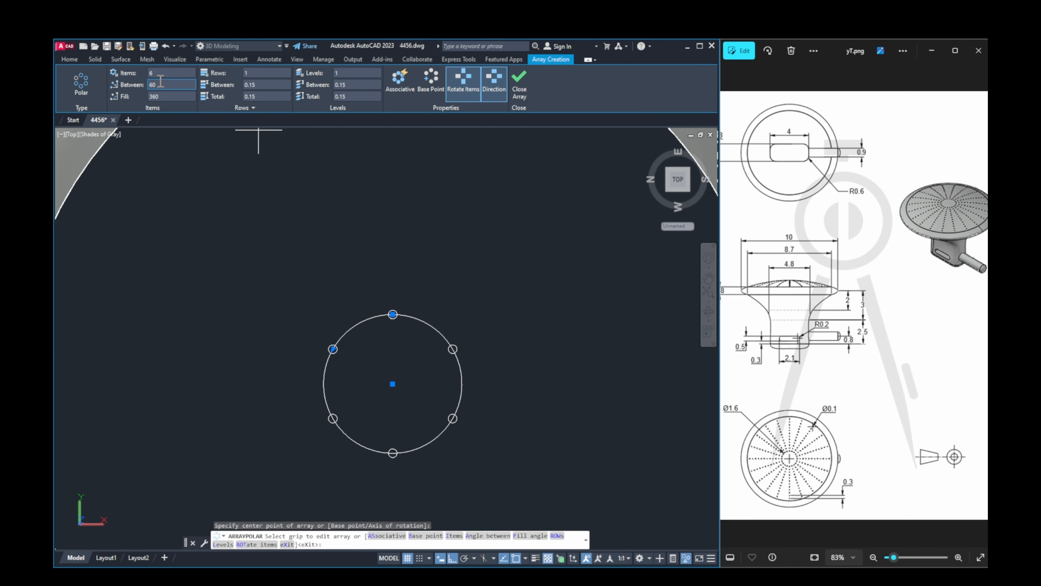
type("0")
key("Return")
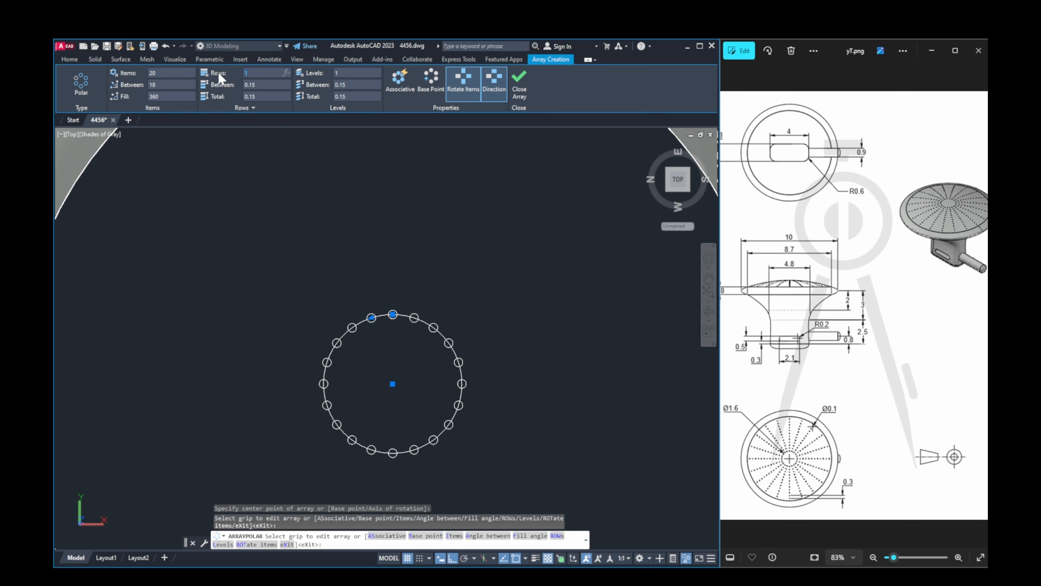
Step: Give the polar array 12 rows with 0.3 spacing between them and finish the array
type("12")
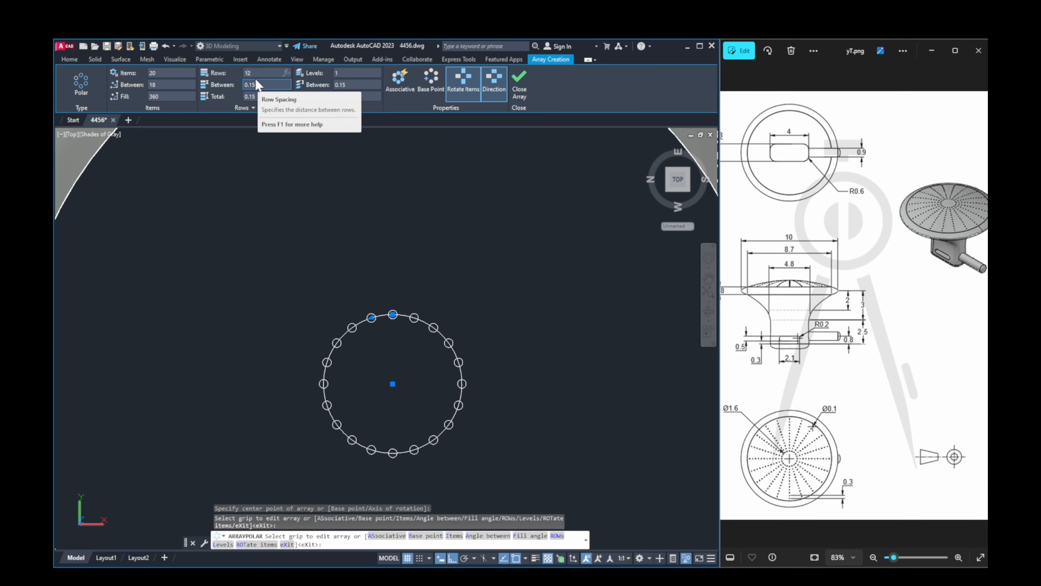
left_click(258, 85)
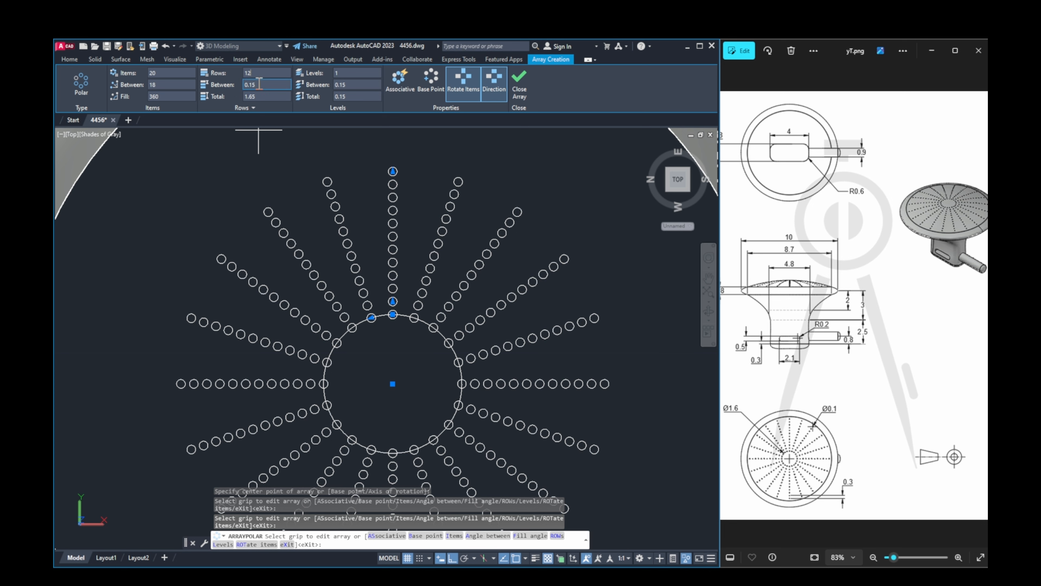
left_click_drag(258, 85, 237, 85)
type("0.3")
key("Return")
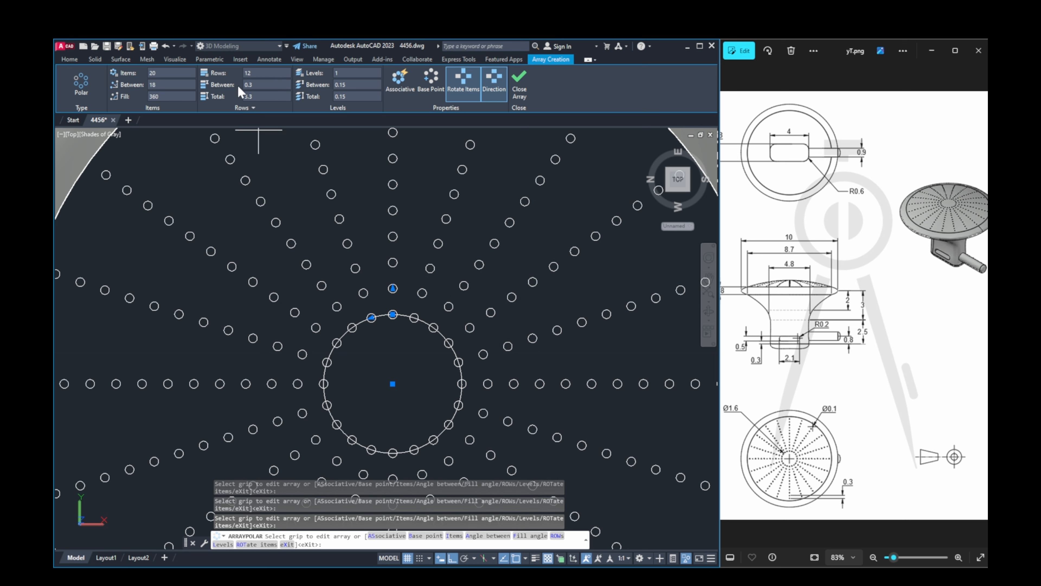
scroll(342, 146, "down", 4)
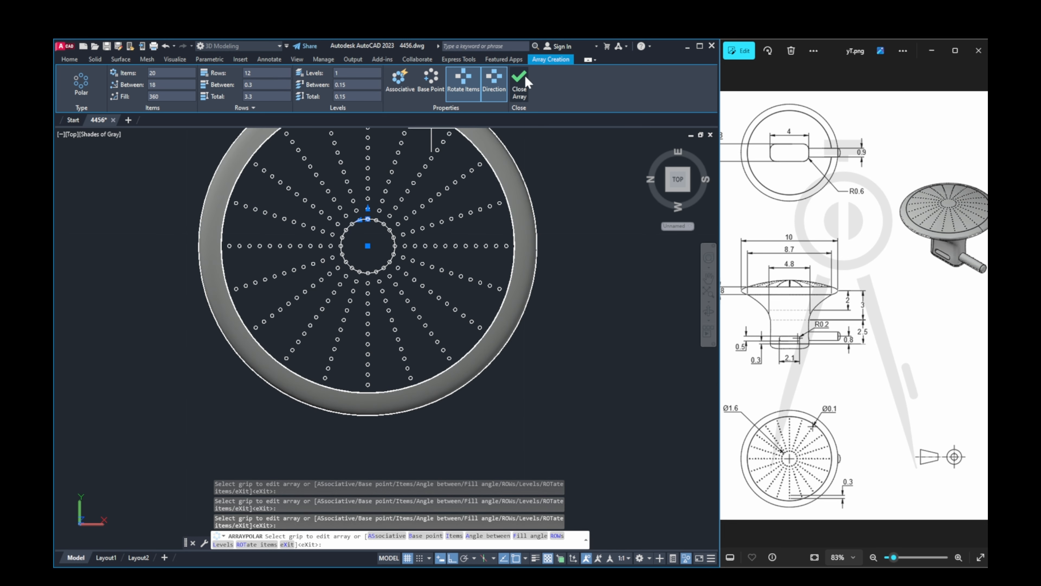
left_click(528, 88)
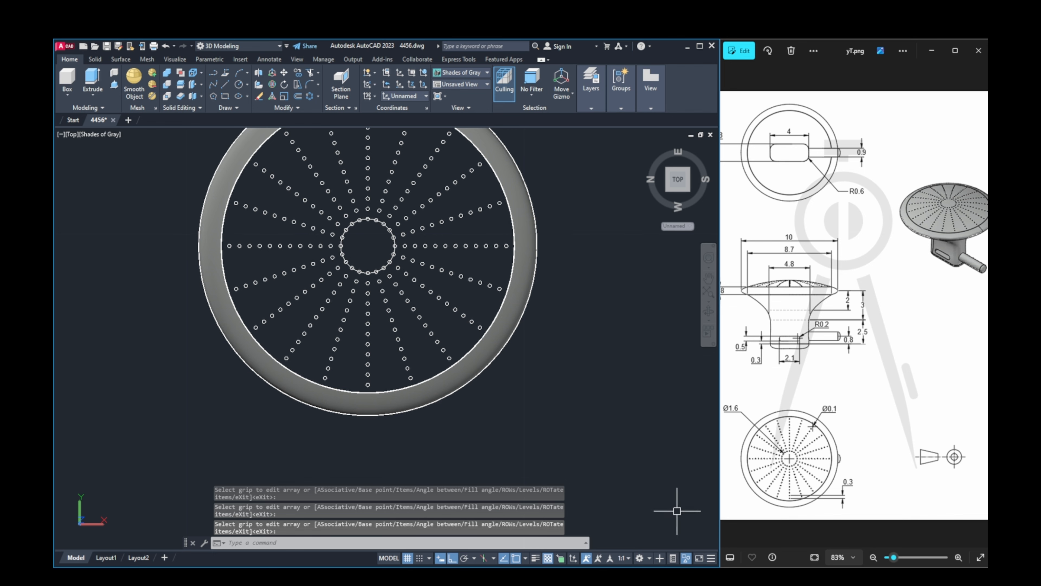
Step: End the object isolation and view the hole pattern and surfaces from the front side
left_click(686, 559)
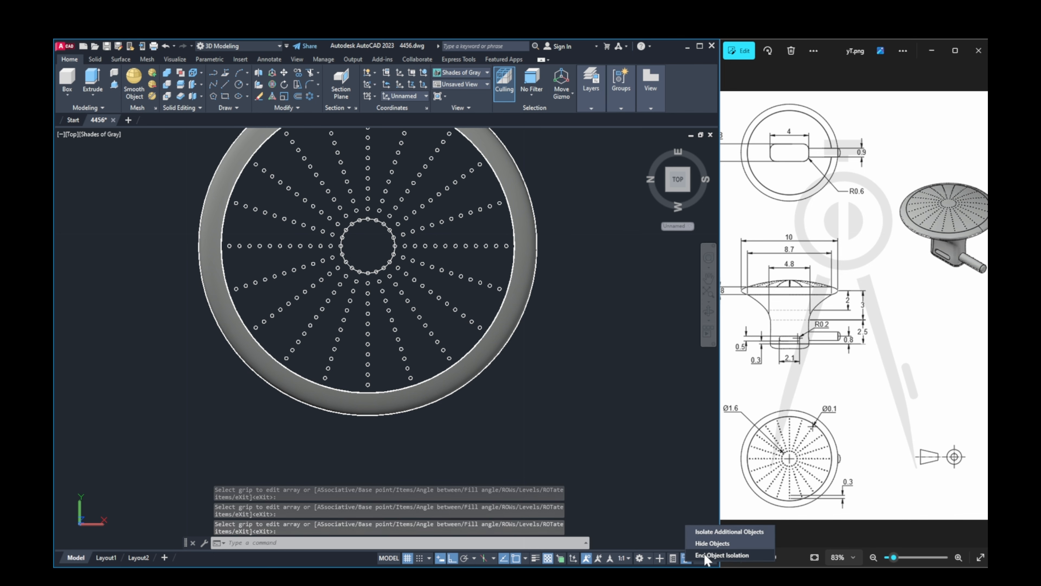
left_click(704, 555)
right_click(526, 371, "shift")
left_click(472, 423)
middle_click_drag(471, 422, 473, 269, "shift")
middle_click_drag(470, 305, 503, 288)
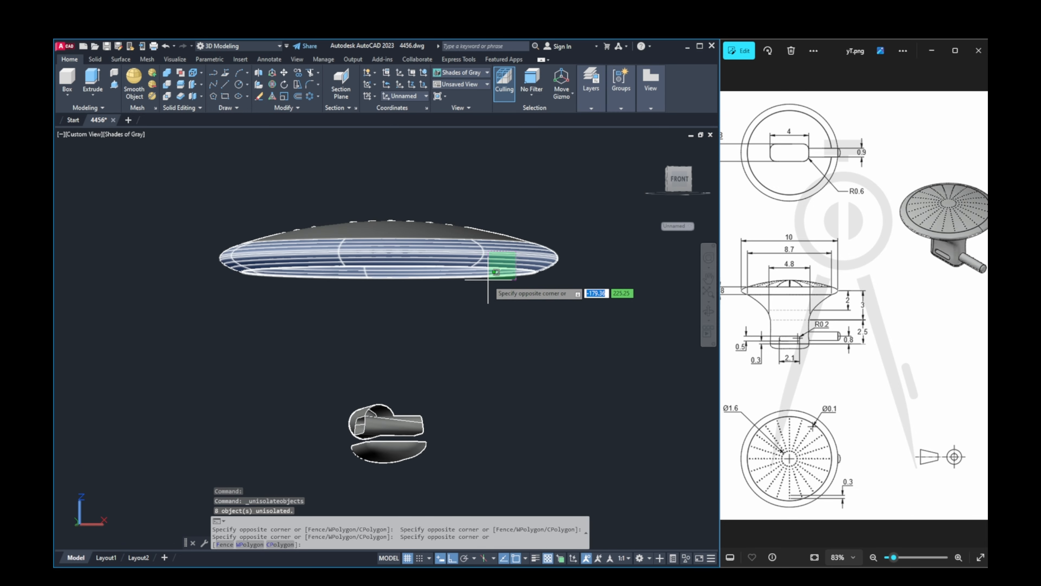
key("Escape")
key("Escape")
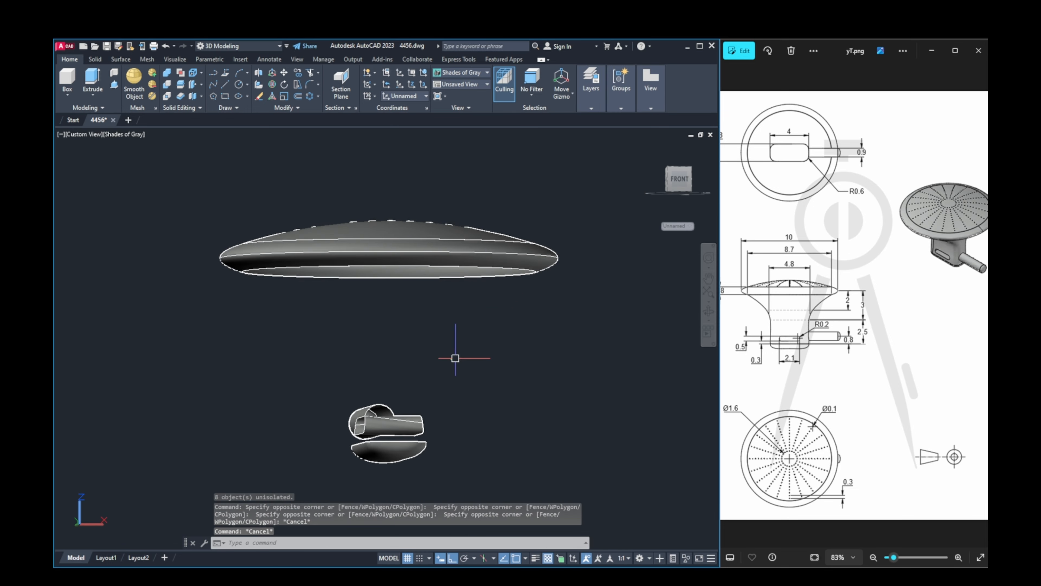
Step: Undo the end of isolation, the polar array and the two hole-pattern circles
key("ctrl+z")
key("ctrl+z")
key("ctrl+z")
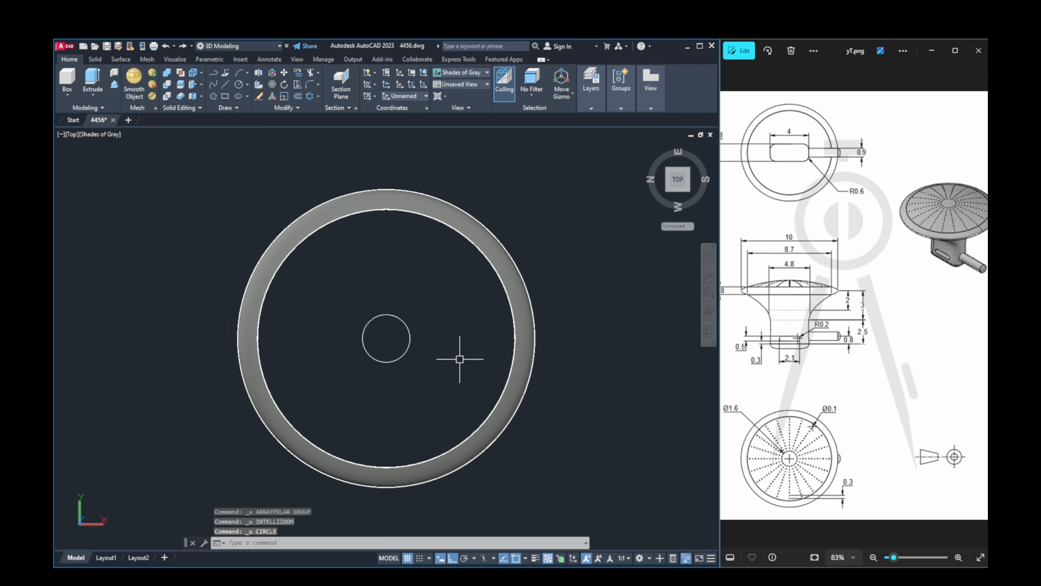
key("ctrl+z")
key("ctrl+z")
key("ctrl+z")
key("ctrl+z")
key("ctrl+z")
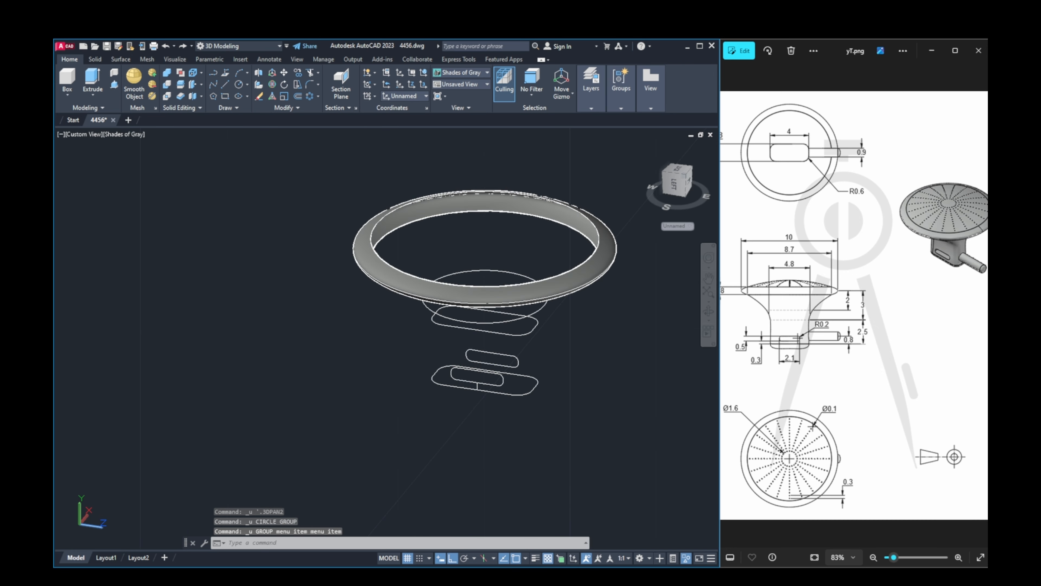
Step: Undo the erasure of the profile curves and the hiding of the funnel body and side pipe surfaces
key("ctrl+z")
key("ctrl+z")
left_click(482, 359)
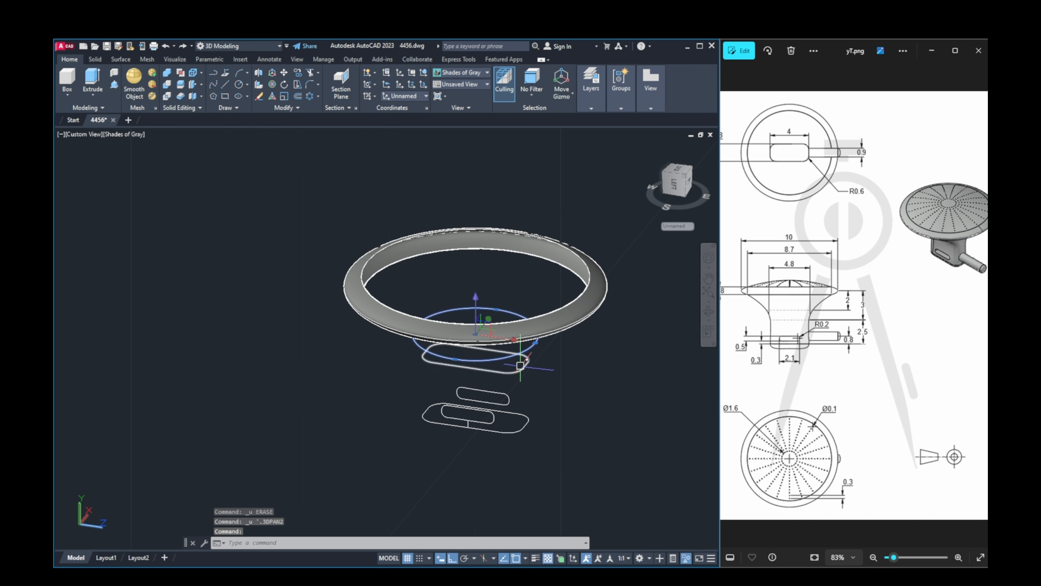
key("ctrl+z")
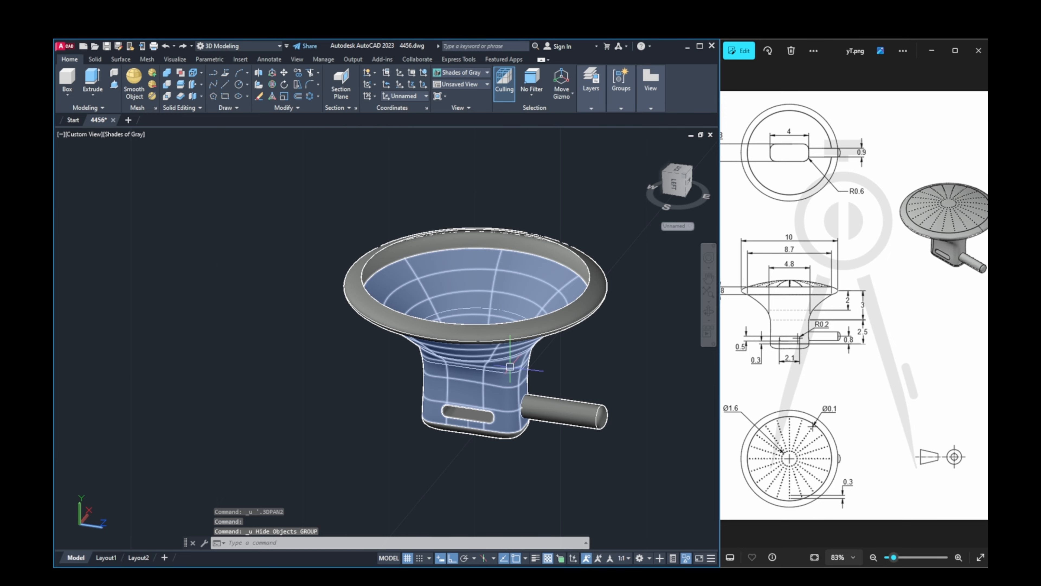
Step: Hide the rim ring, the funnel body, the side pipe and the slot surface
middle_click_drag(505, 354, 441, 368, "shift")
left_click(446, 372)
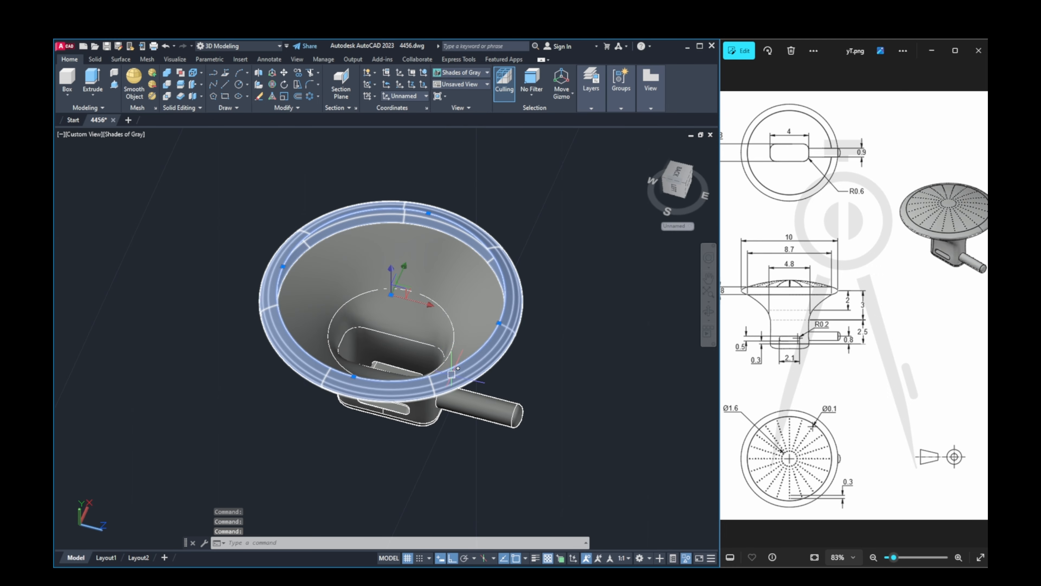
left_click(429, 407)
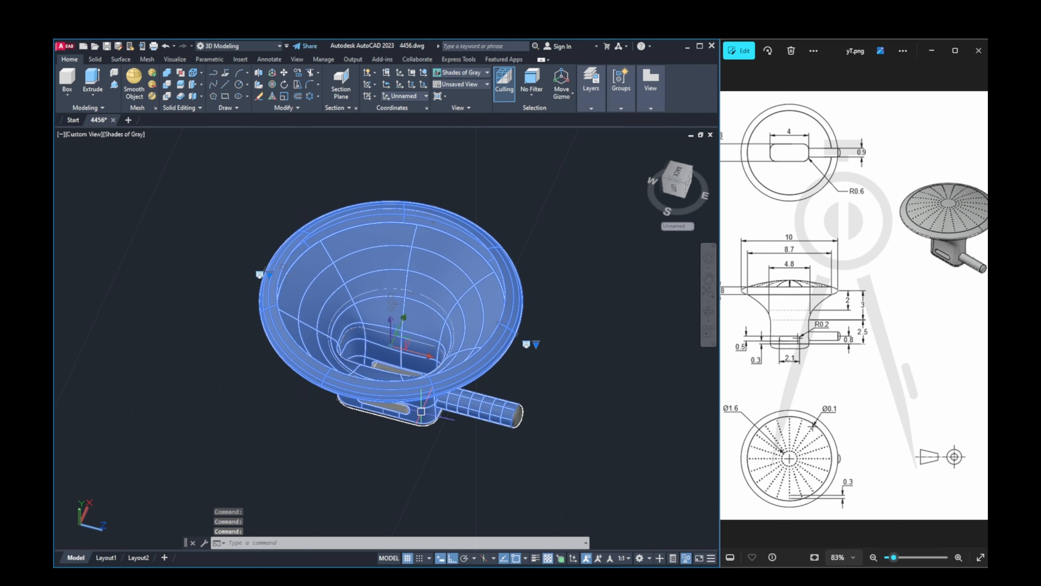
left_click(399, 407)
middle_click_drag(399, 407, 398, 410, "shift")
scroll(397, 410, "up", 5)
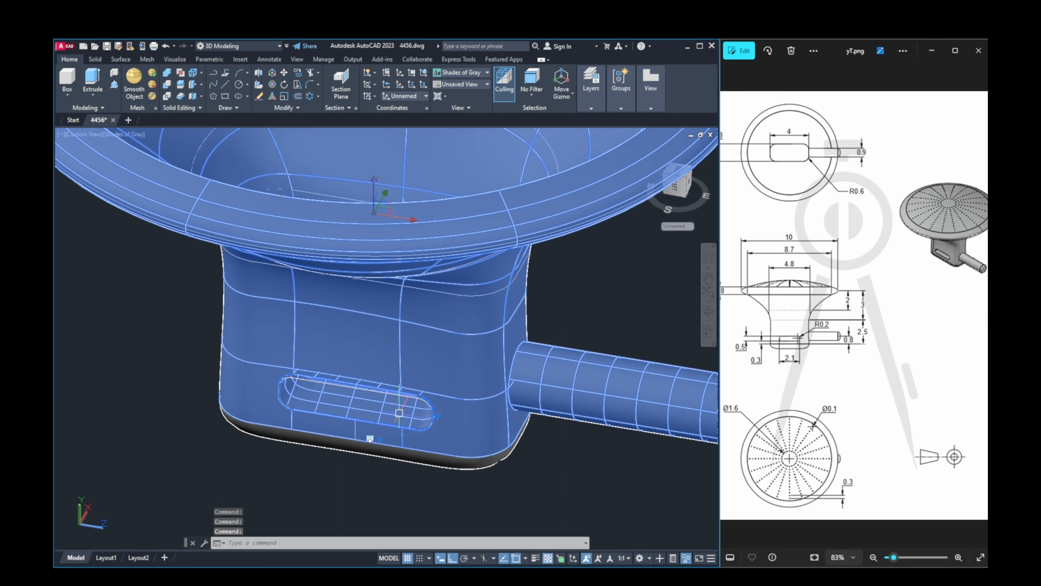
right_click(399, 413)
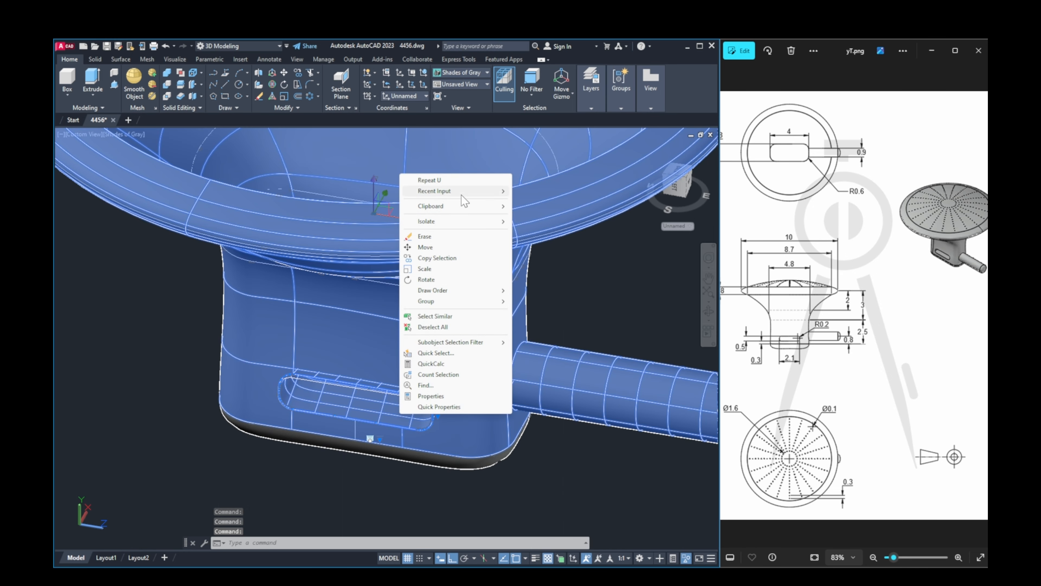
mouse_move(450, 219)
left_click(545, 232)
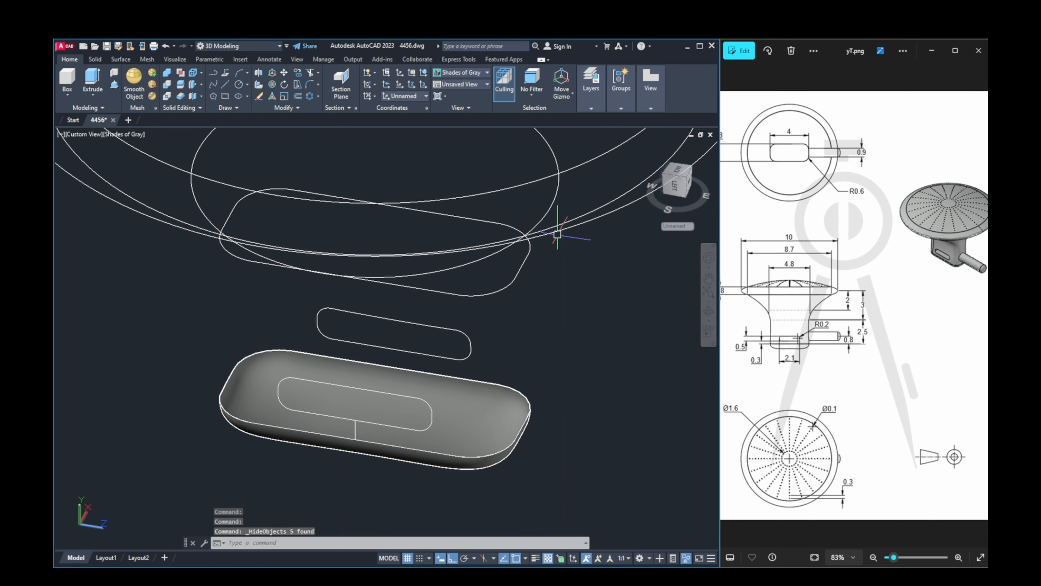
Step: Hide the shallow dished surface at the bottom of the body and look straight down on the concentric curves
scroll(539, 295, "down", 3)
left_click(526, 359)
right_click(528, 363)
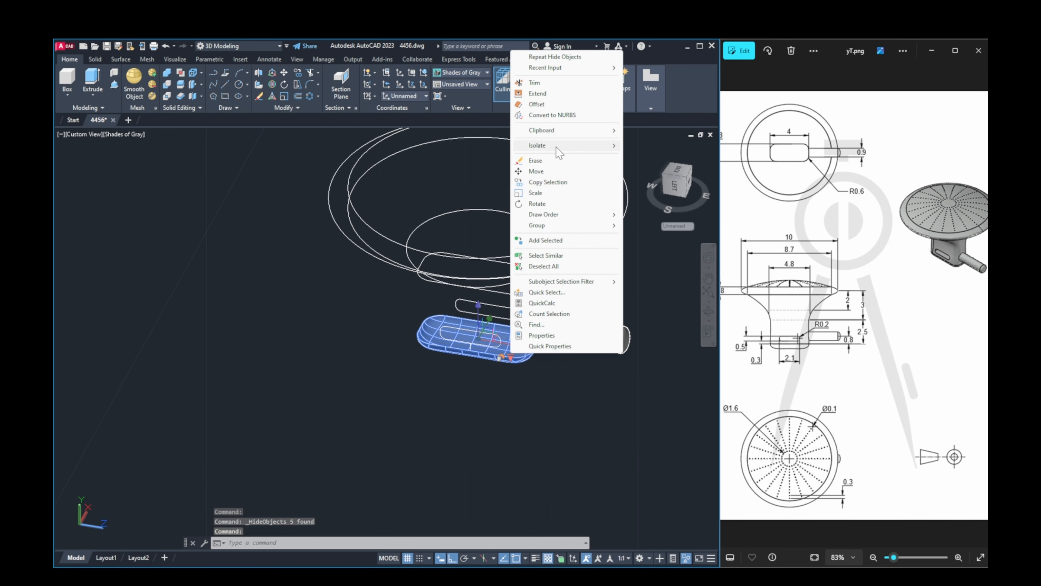
mouse_move(556, 147)
left_click(661, 156)
middle_click_drag(535, 255, 543, 372, "shift")
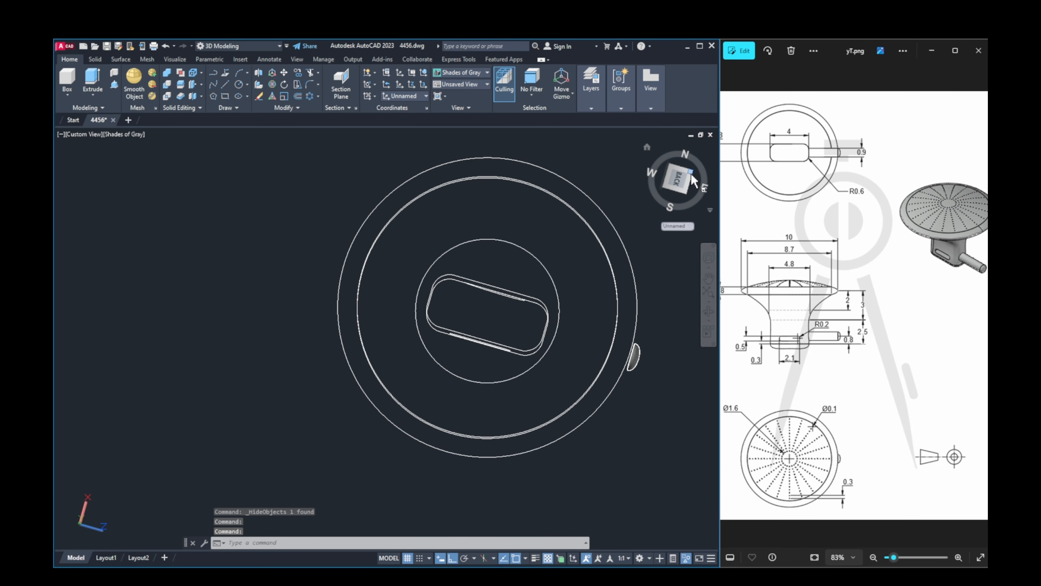
left_click(677, 179)
scroll(369, 336, "up", 3)
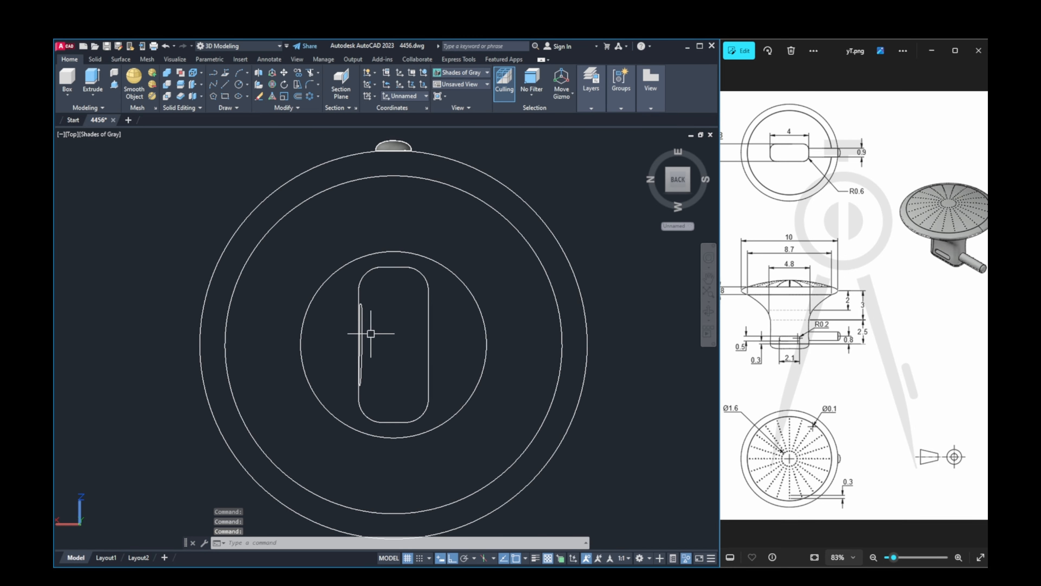
type("c")
key("Return")
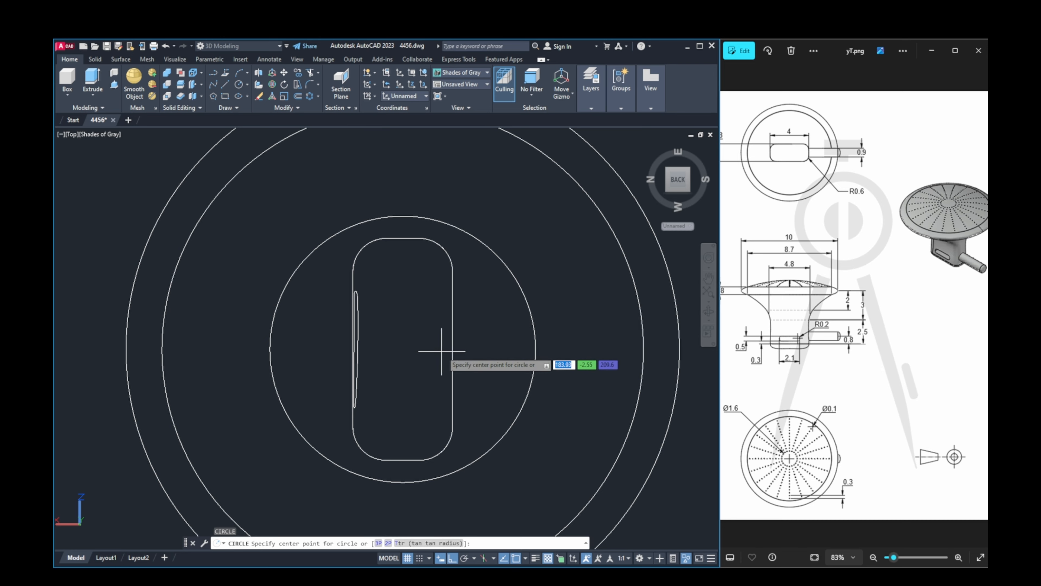
left_click(402, 349)
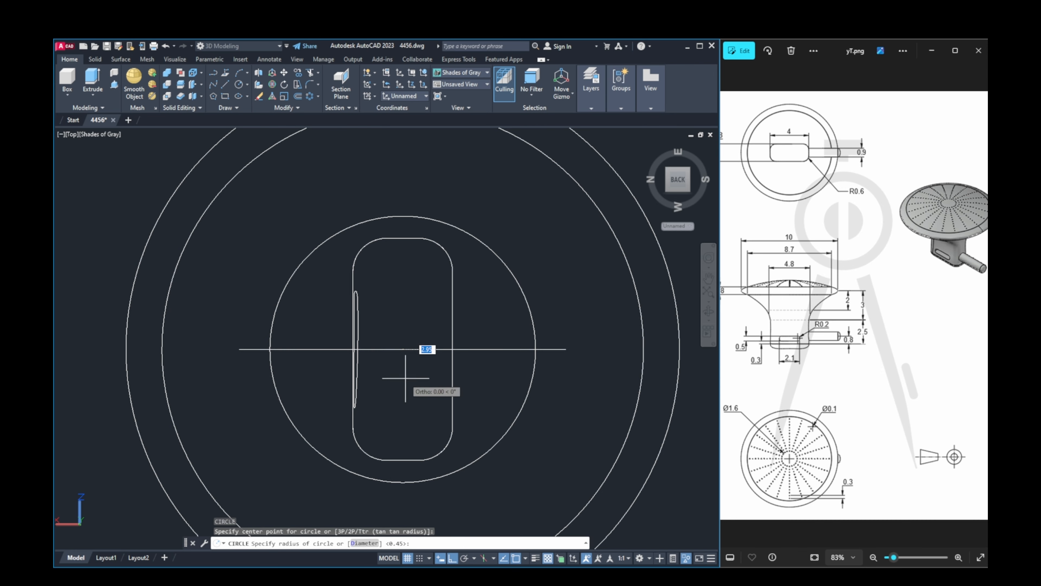
key("ctrl+z")
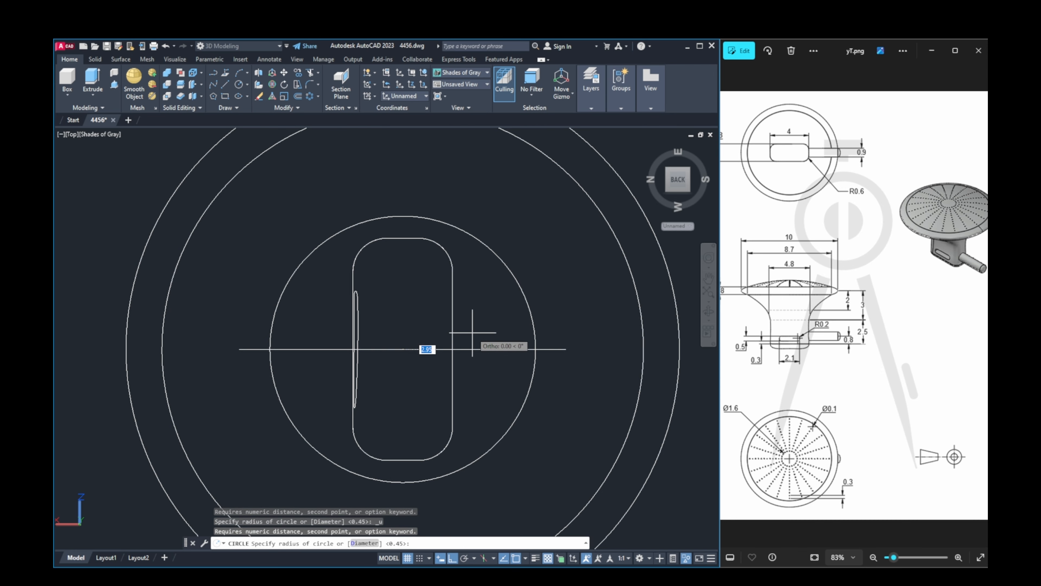
key("Escape")
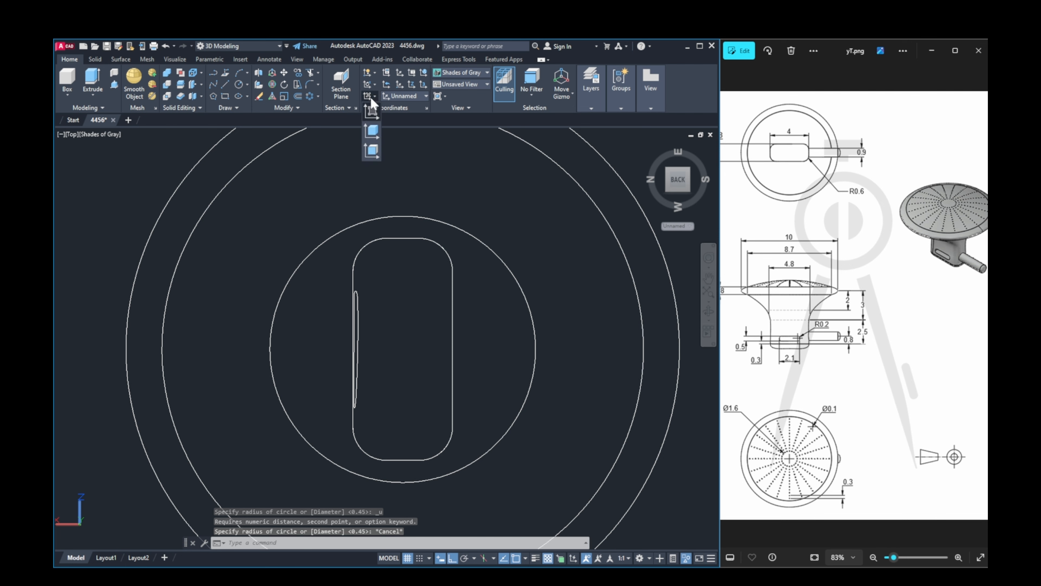
Step: Align the UCS to the current view and draw a 1.6 diameter circle at the centre of the concentric circles
left_click(372, 115)
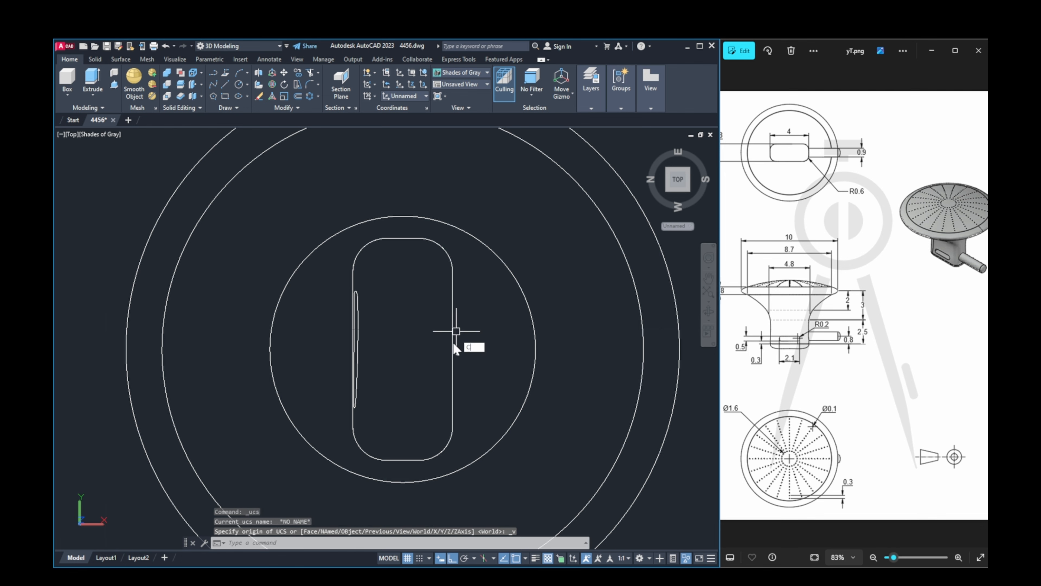
key("Return")
left_click(402, 349)
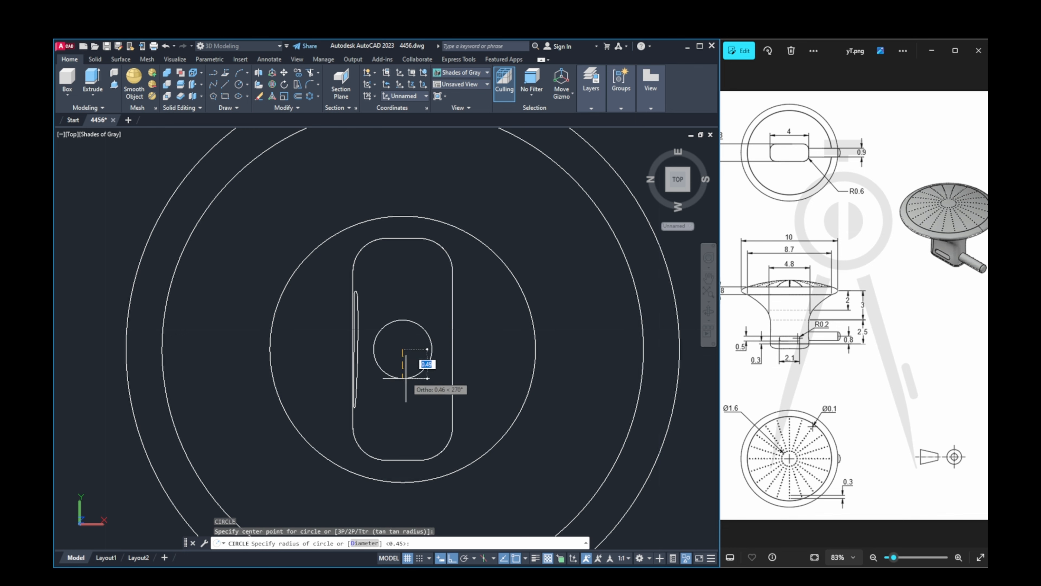
type("D")
key("Return")
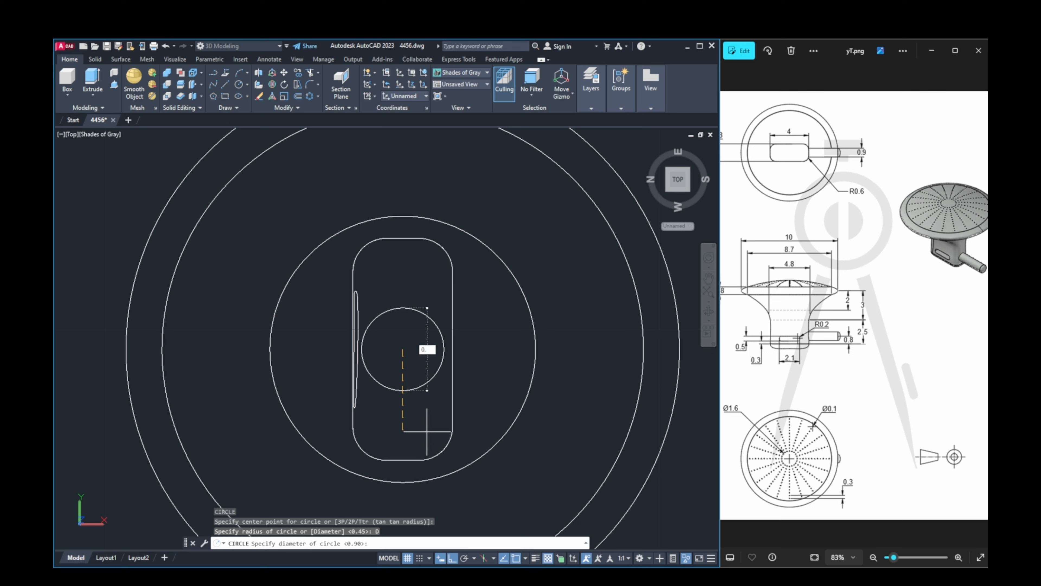
type(".6")
key("Return")
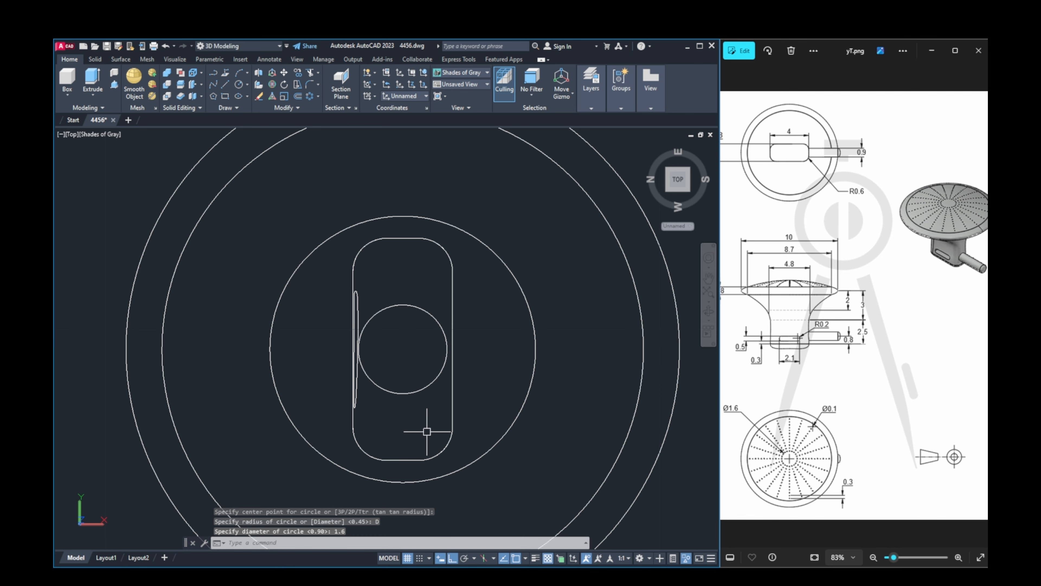
Step: Draw a 0.1 diameter circle centred on the upper quadrant of the 1.6 diameter circle
key("Return")
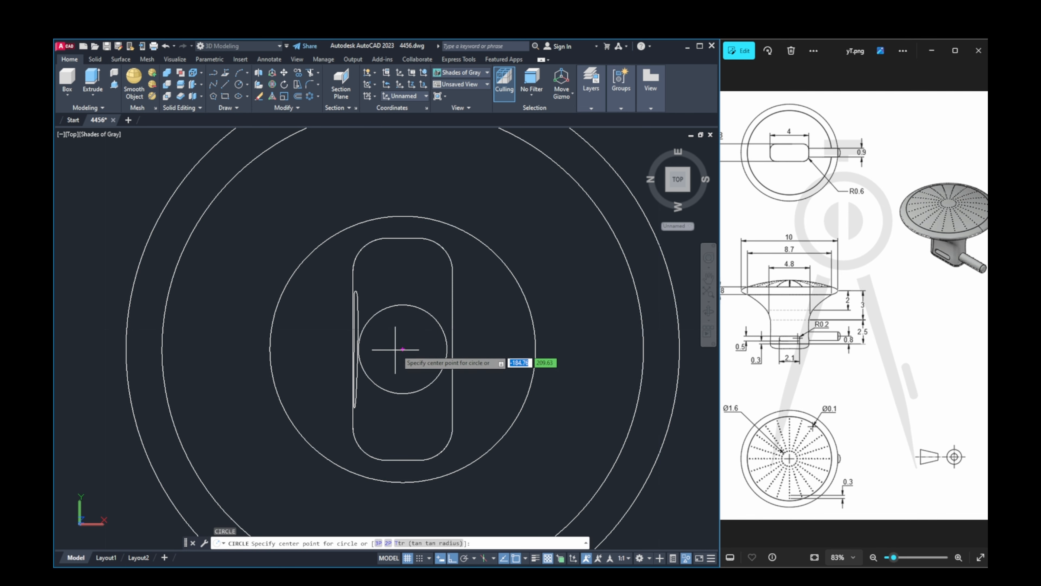
left_click(403, 304)
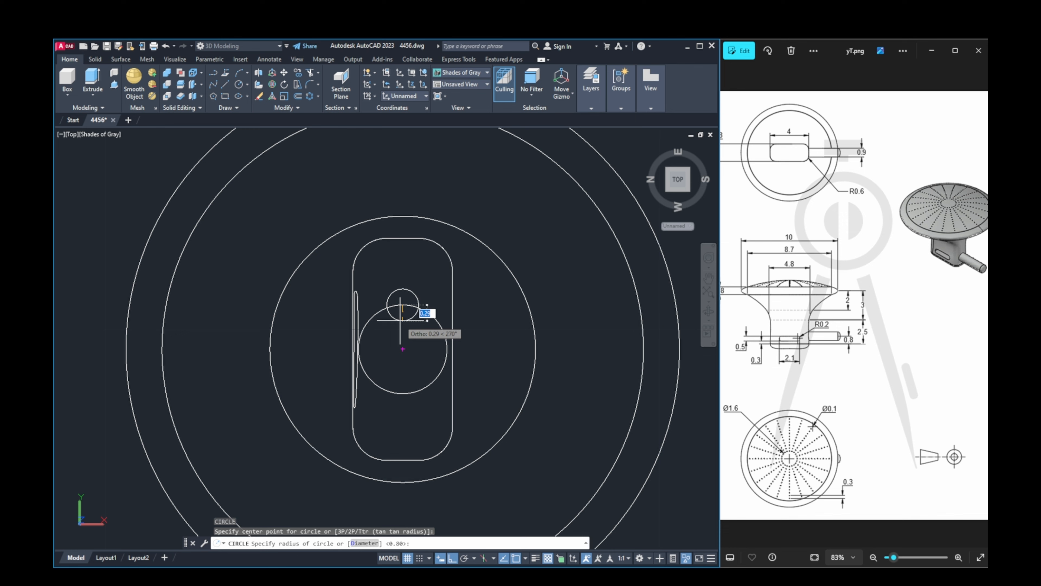
type("d")
key("Return")
type("0.1")
key("Return")
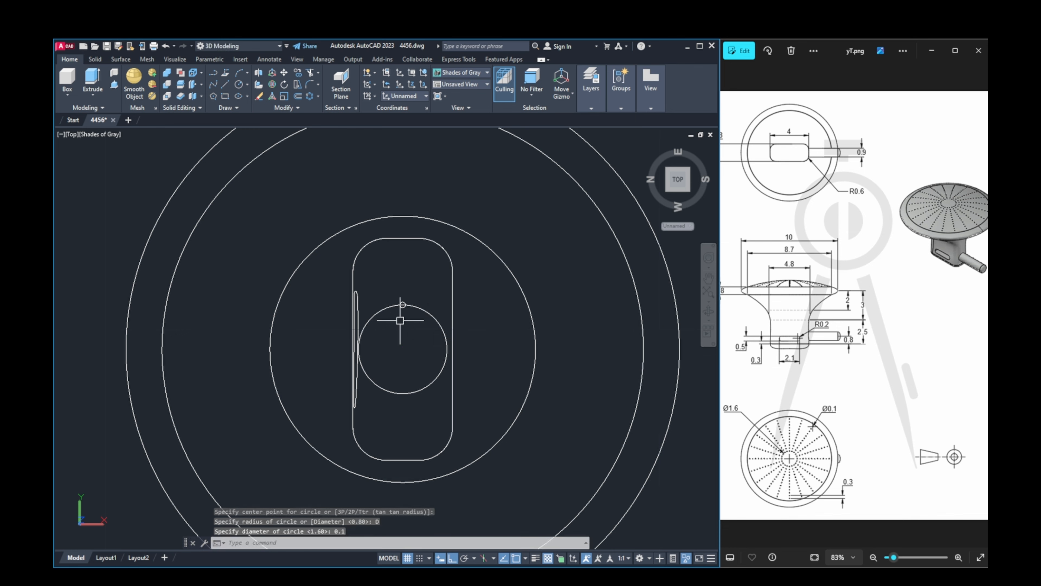
scroll(405, 317, "up", 2)
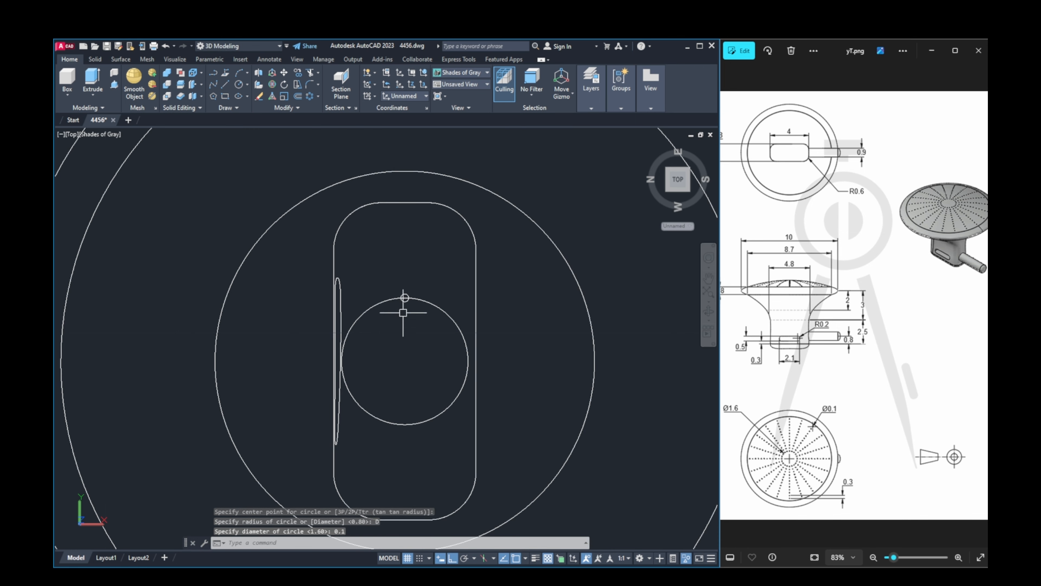
left_click(404, 299)
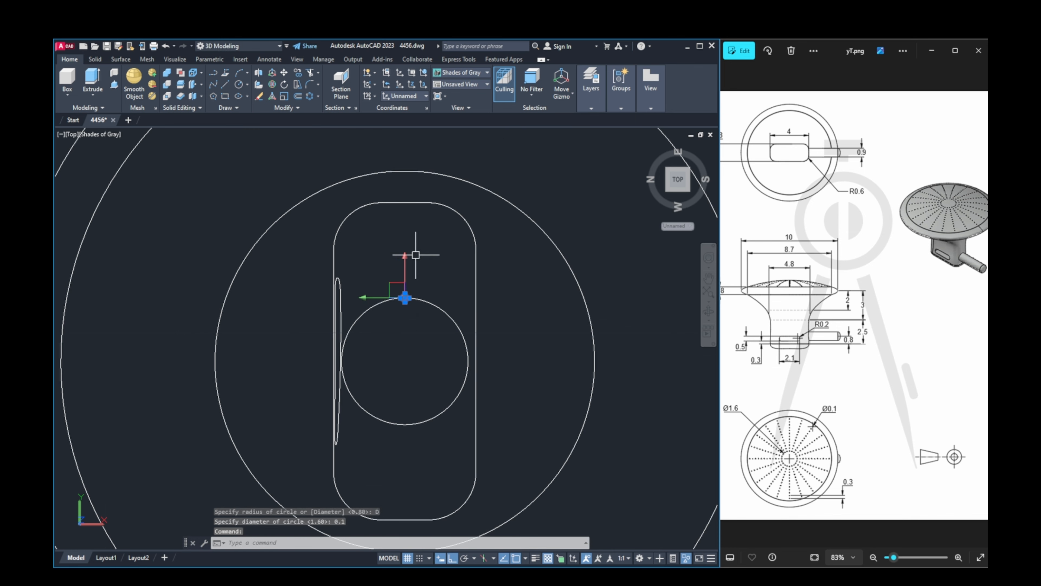
left_click(309, 99)
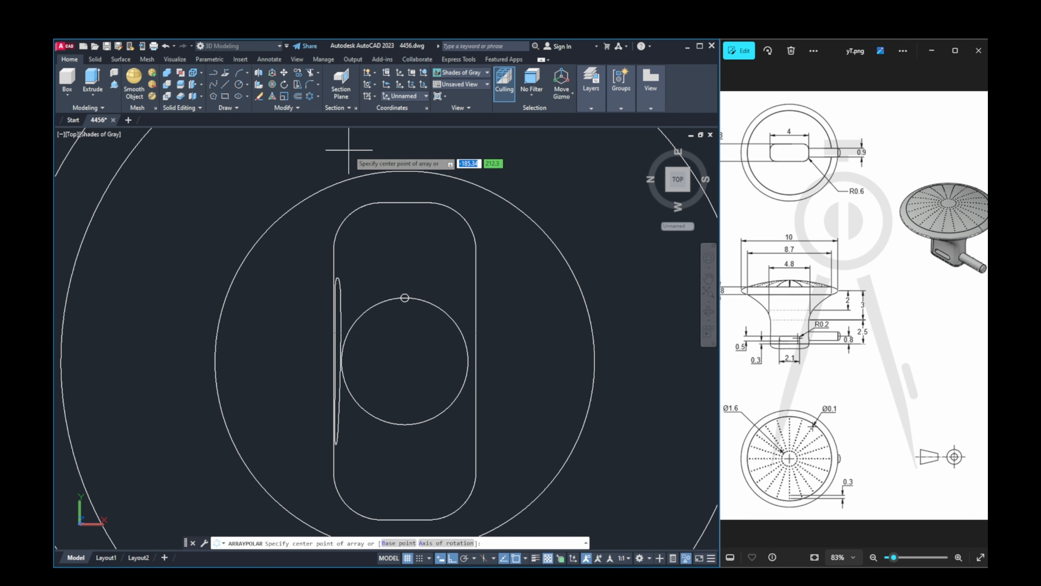
key("Escape")
left_click(405, 298)
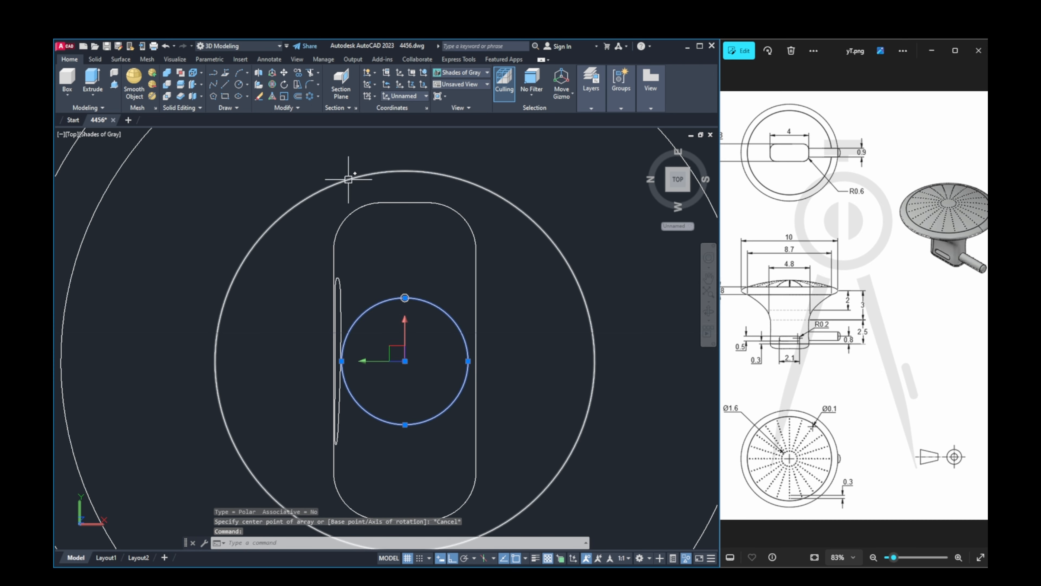
scroll(416, 298, "up", 5)
key("Escape")
Step: Polar array the 0.1 diameter circle about the centre of the 1.6 diameter circle with 20 items and 12 rows
left_click(421, 310)
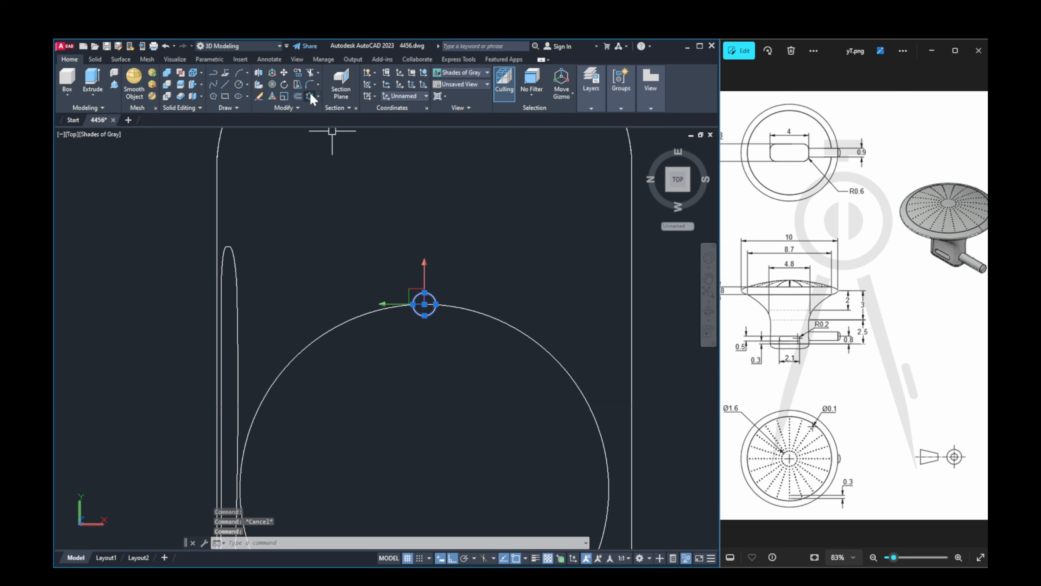
left_click(311, 97)
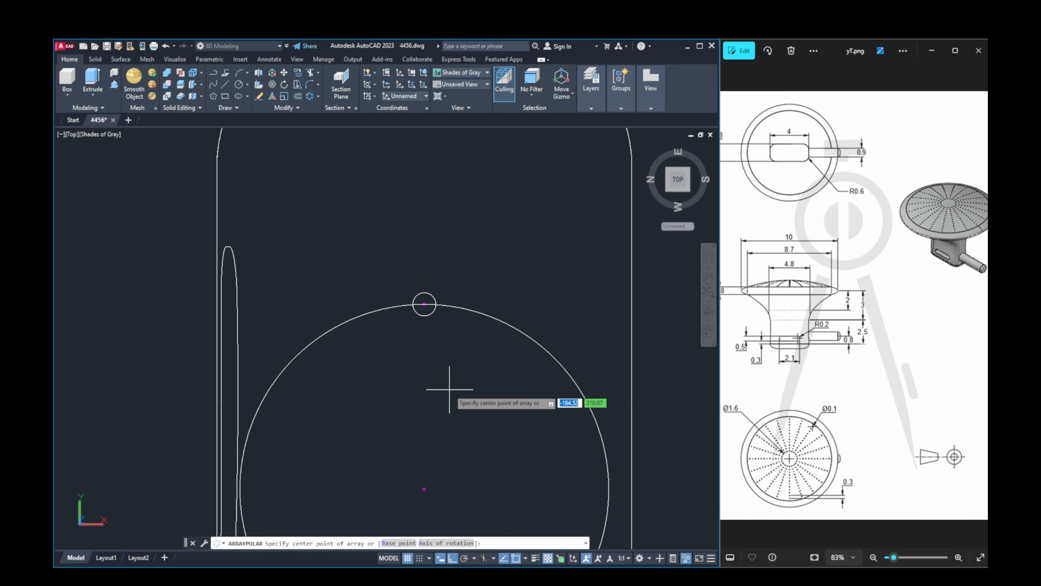
scroll(437, 447, "down", 2)
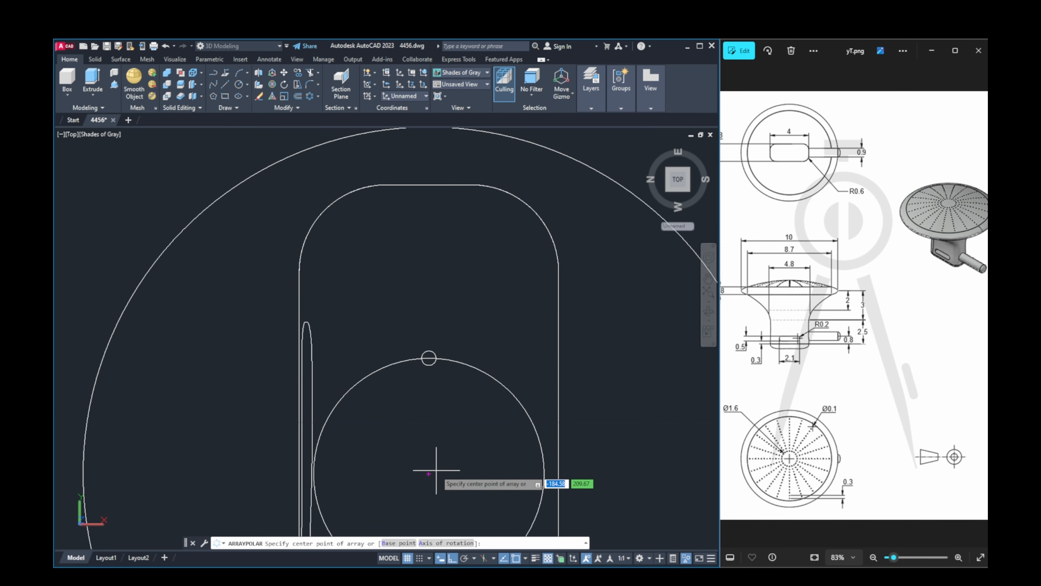
left_click(428, 474)
middle_click_drag(430, 476, 436, 397)
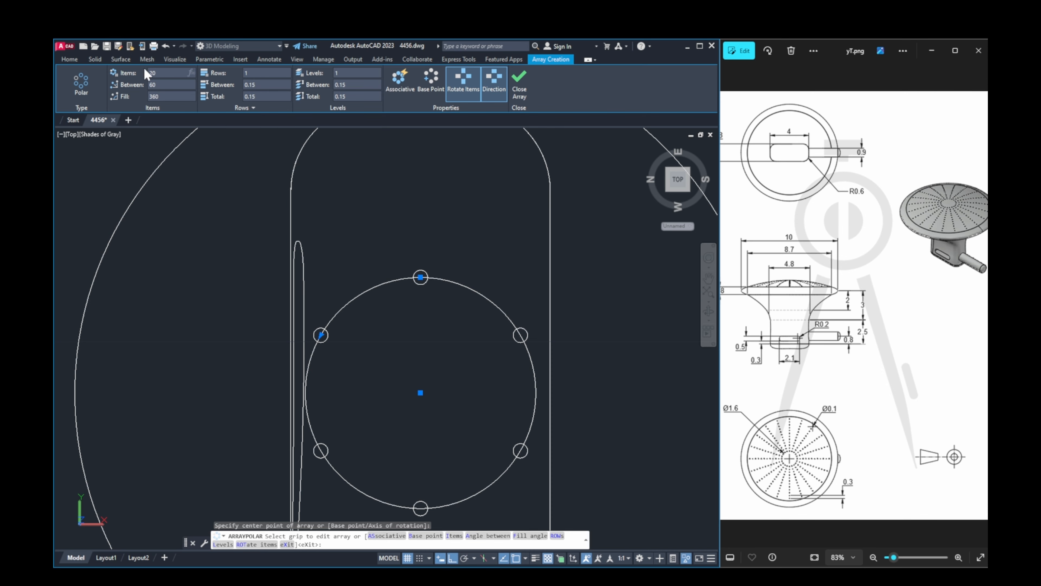
key("Return")
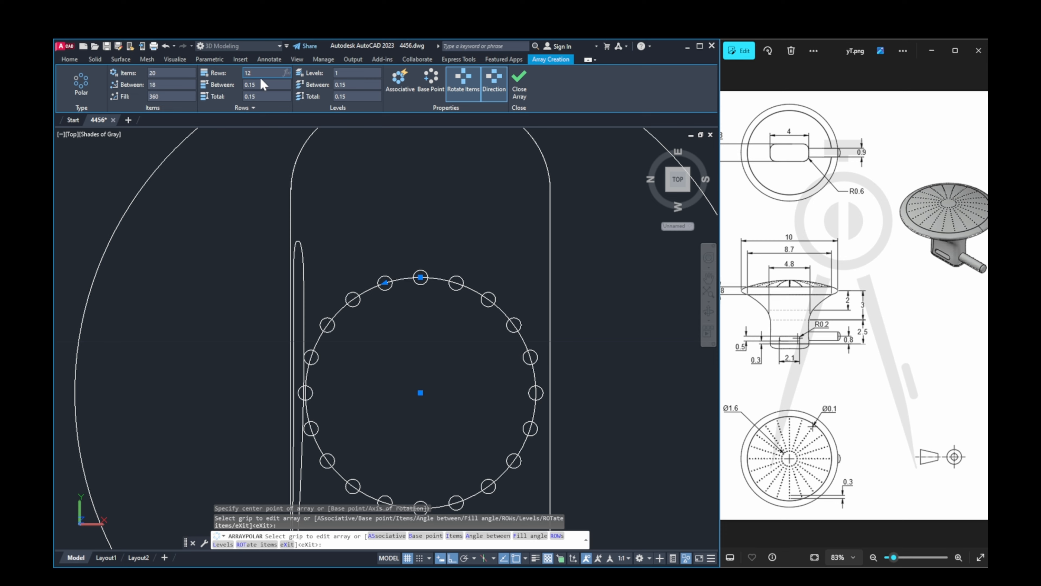
key("Return")
Step: Set the array's row spacing to 0.3 and finish the polar array
type("0.3")
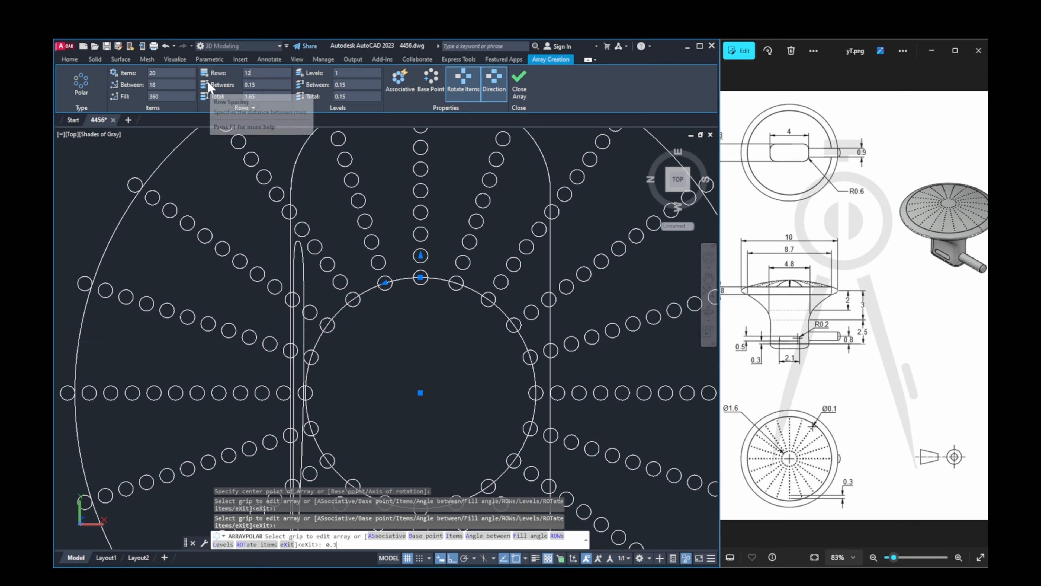
key("Return")
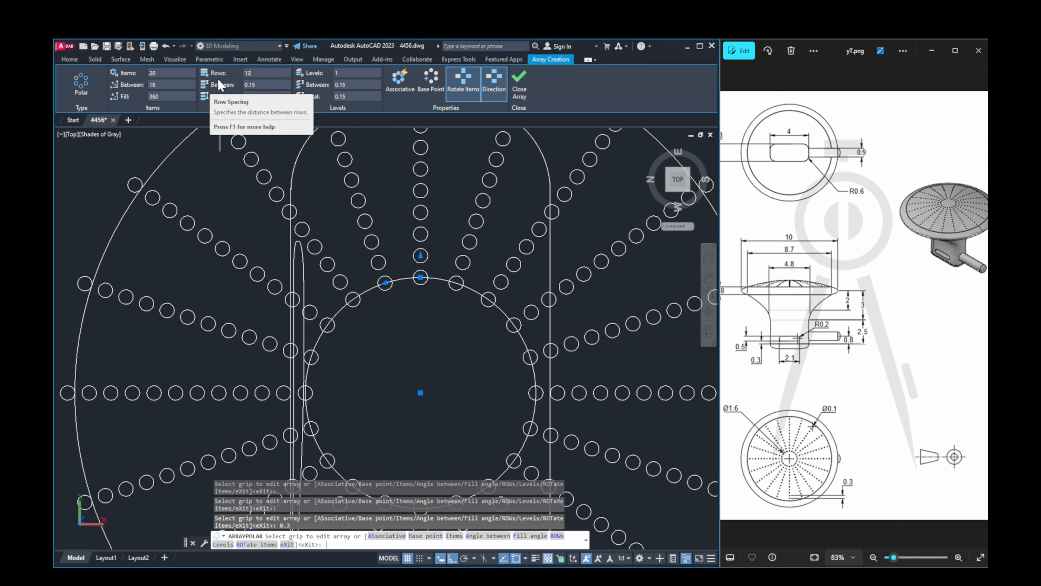
left_click(257, 84)
left_click(245, 84)
type("3")
key("Return")
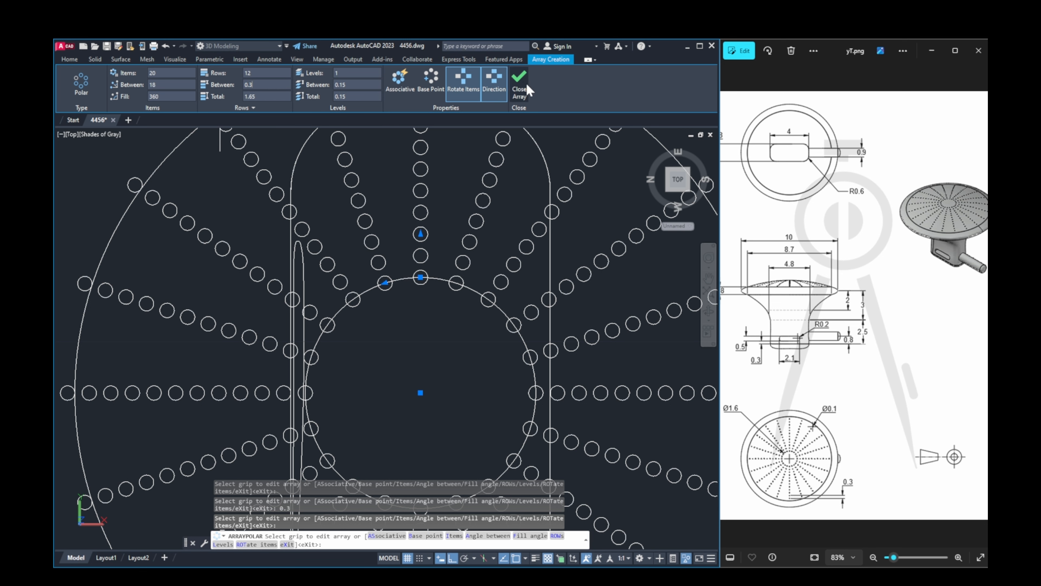
left_click(522, 84)
scroll(566, 175, "down", 6)
middle_click_drag(566, 195, 576, 115, "shift")
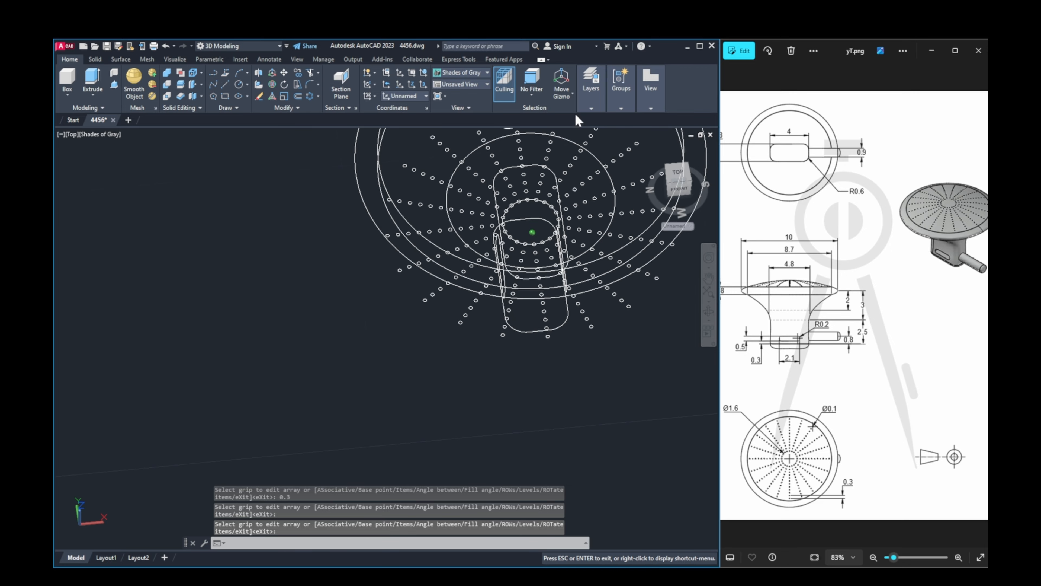
middle_click_drag(562, 179, 503, 183, "shift")
middle_click_drag(523, 262, 449, 241)
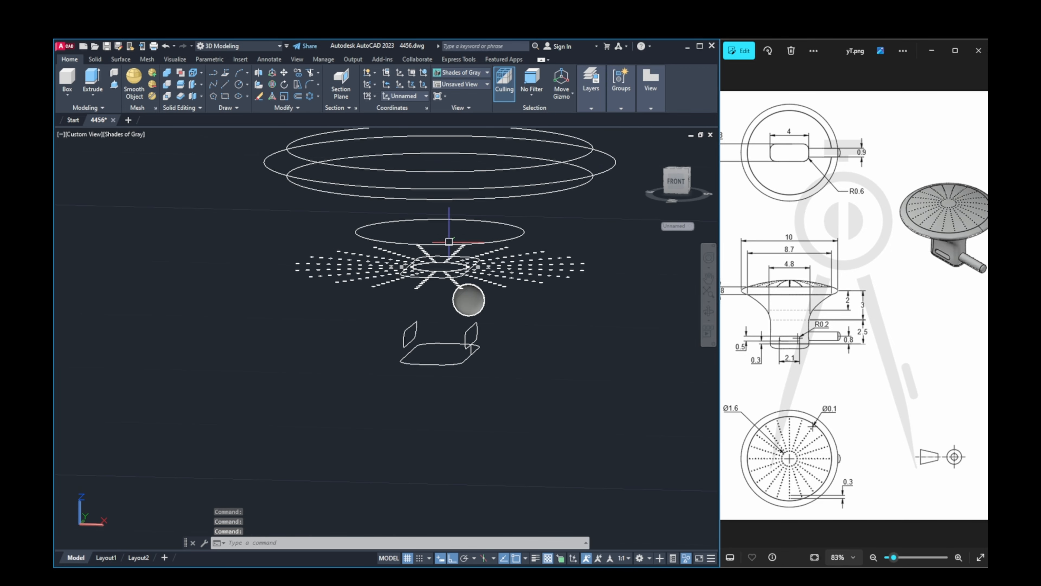
left_click(439, 258)
scroll(425, 257, "up", 3)
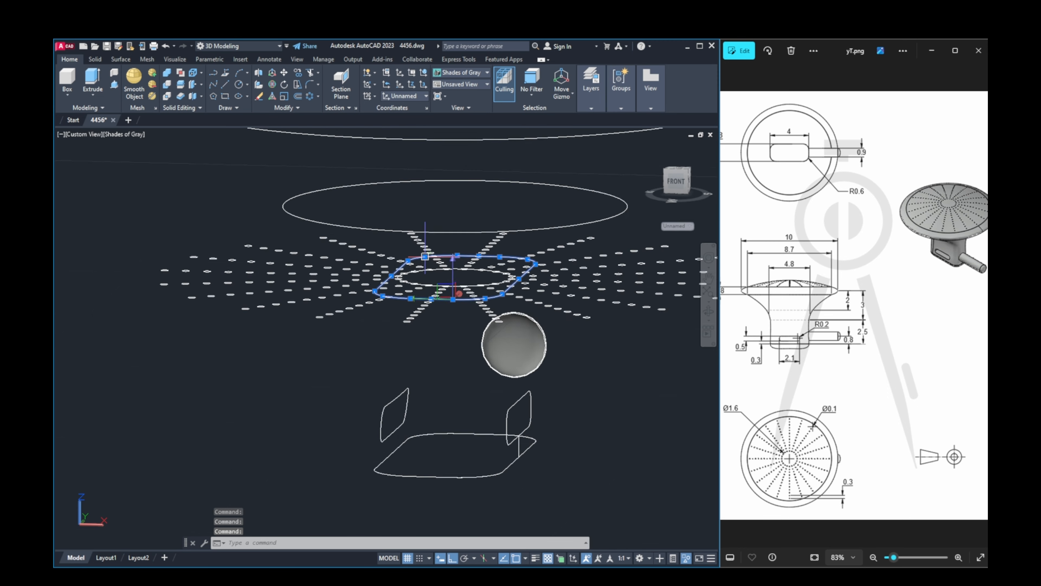
scroll(424, 256, "up", 2)
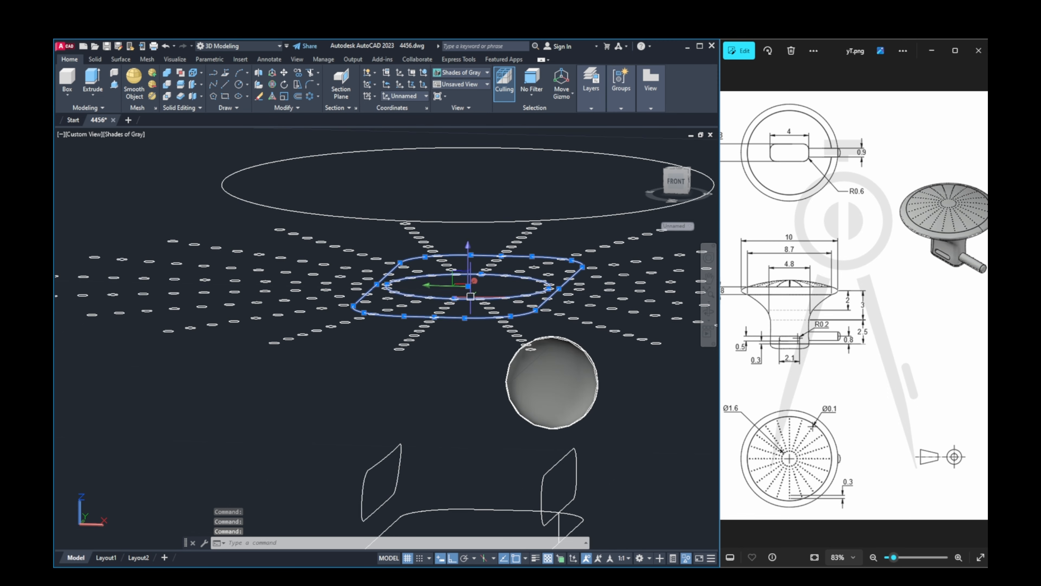
key("Escape")
key("Escape")
Step: Hide the 1.6 diameter circle, the rounded rectangles, the side slot curves and the larger profile circles around the hole pattern
left_click(470, 296)
left_click(472, 316)
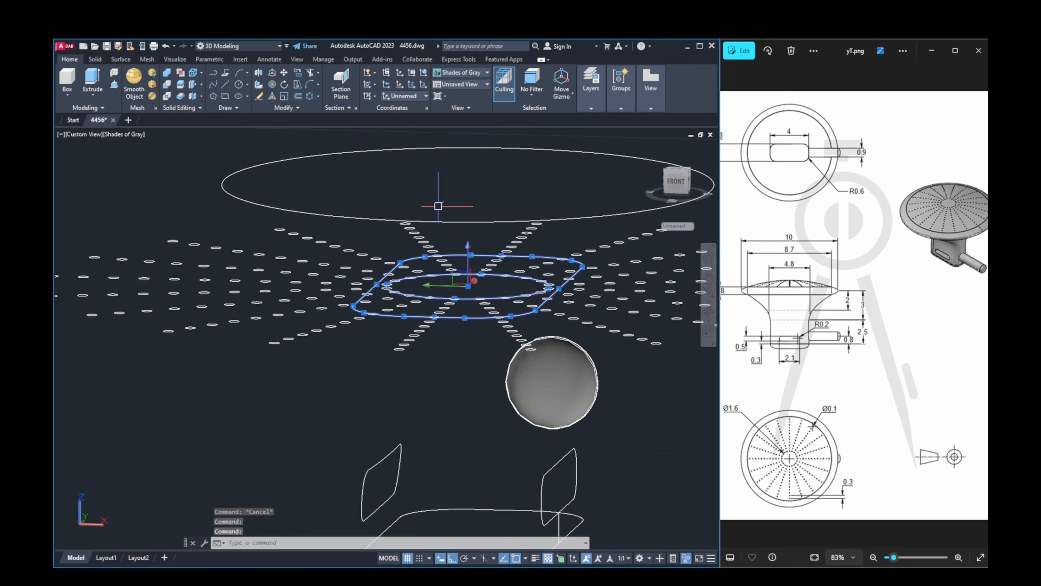
left_click(439, 221)
scroll(450, 214, "down", 4)
left_click(531, 308)
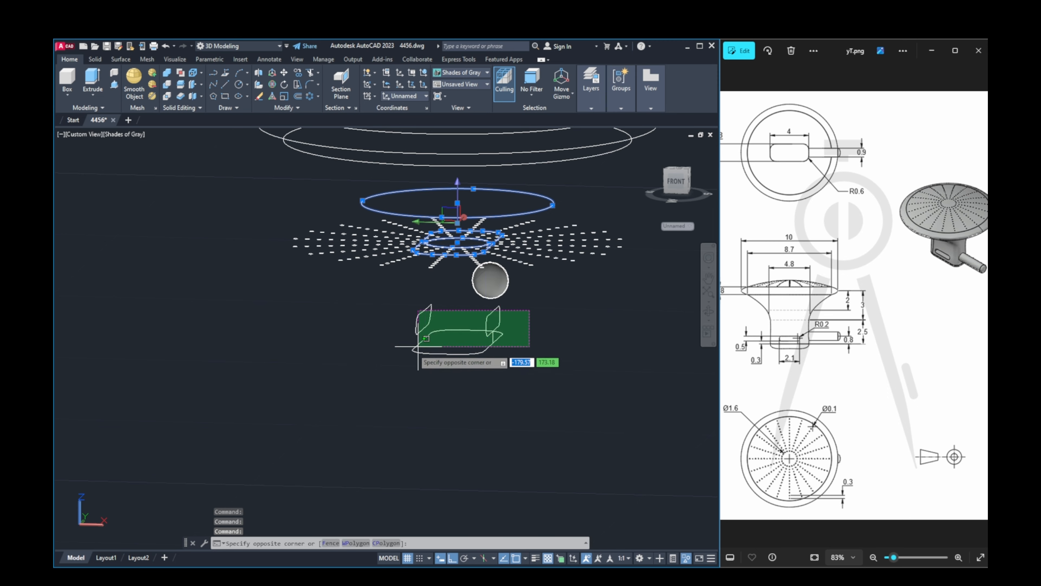
left_click(404, 361)
scroll(506, 347, "down", 4)
left_click(547, 312)
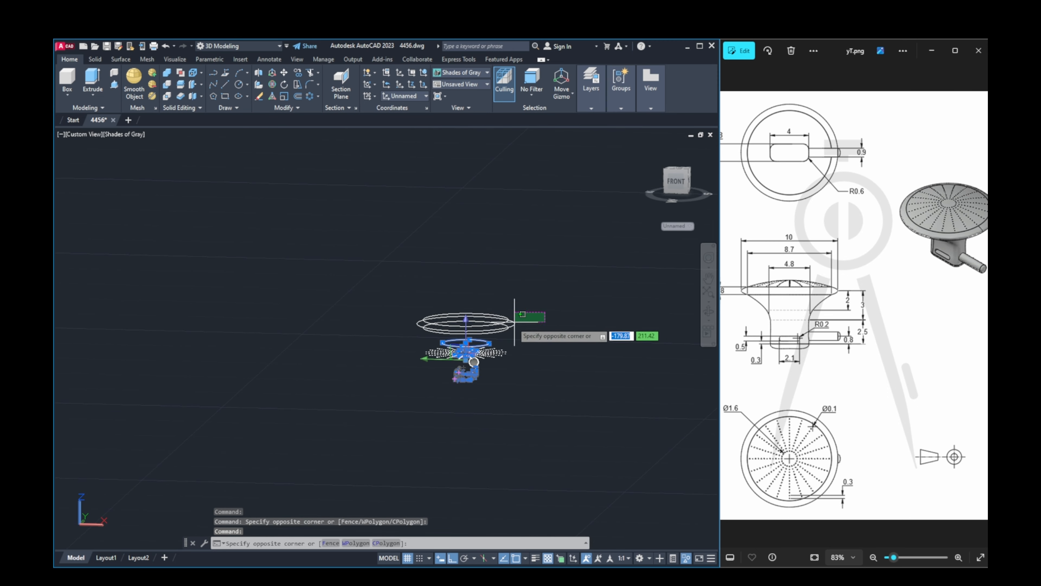
left_click(495, 335)
right_click(505, 328)
mouse_move(547, 374)
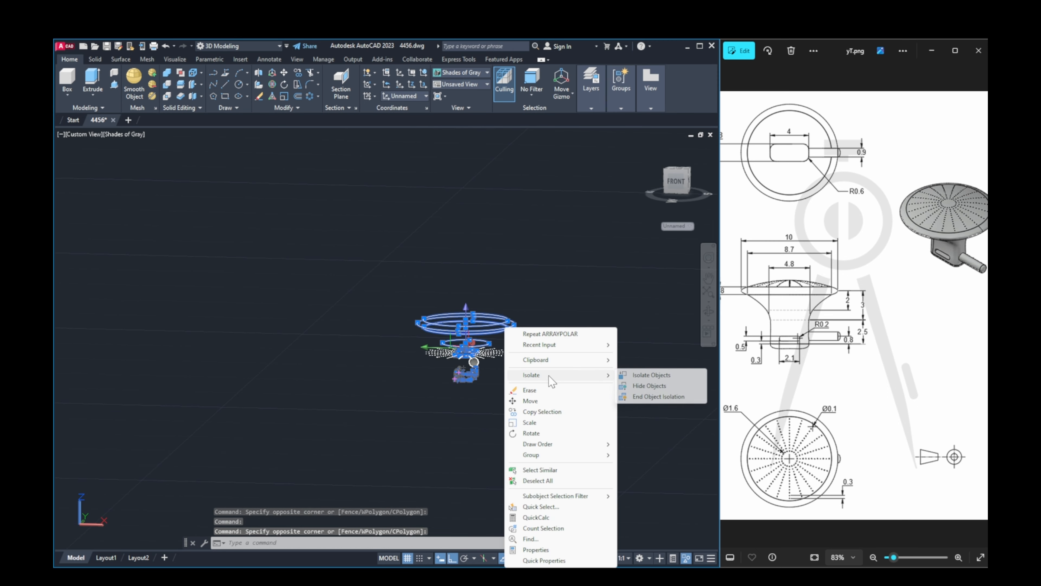
left_click(660, 386)
middle_click_drag(477, 334, 458, 382, "shift")
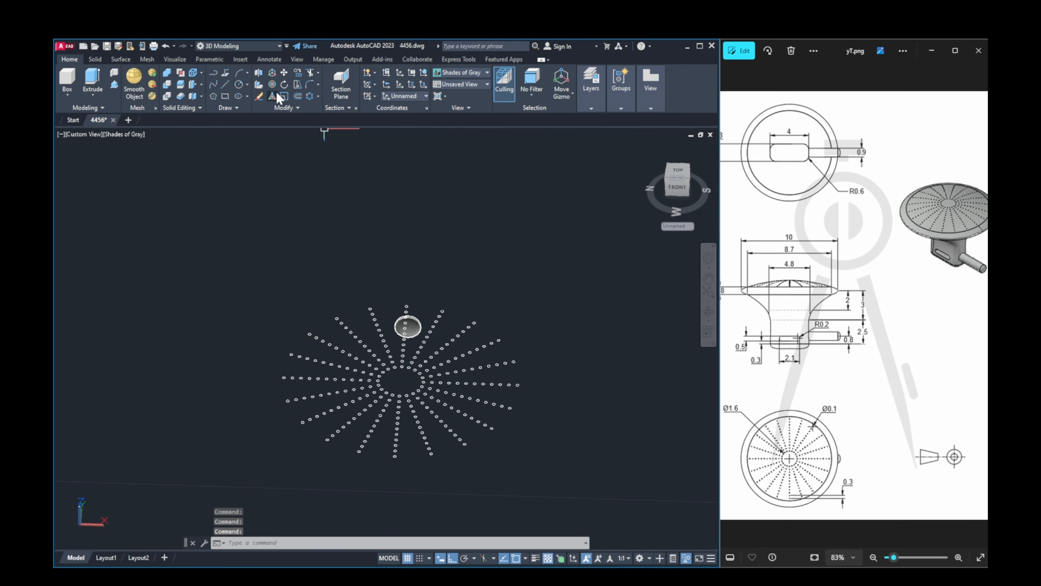
Step: End object isolation to bring back all hidden surfaces and curves of the model
left_click(684, 557)
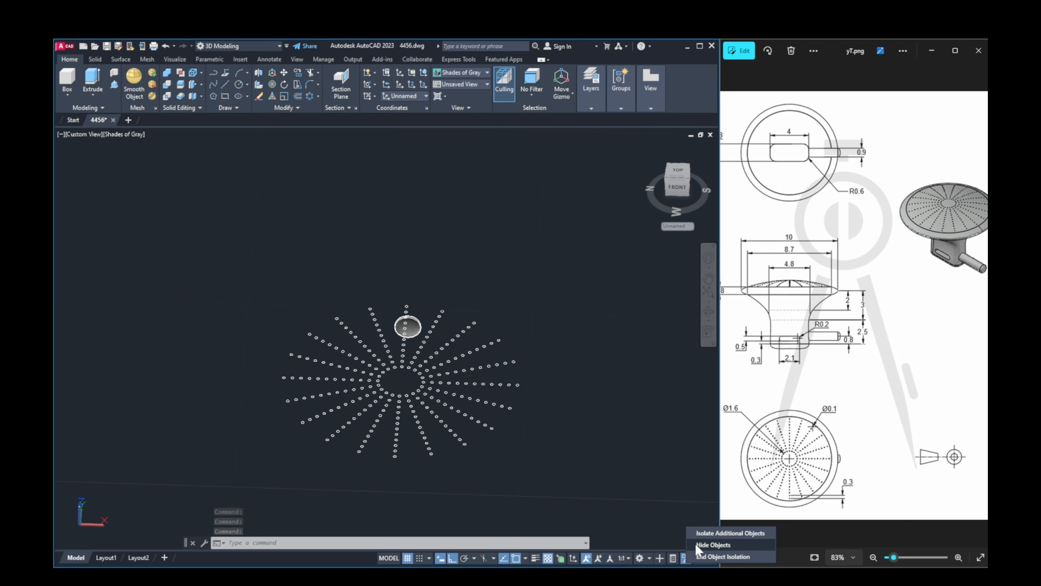
left_click(705, 543)
left_click(686, 558)
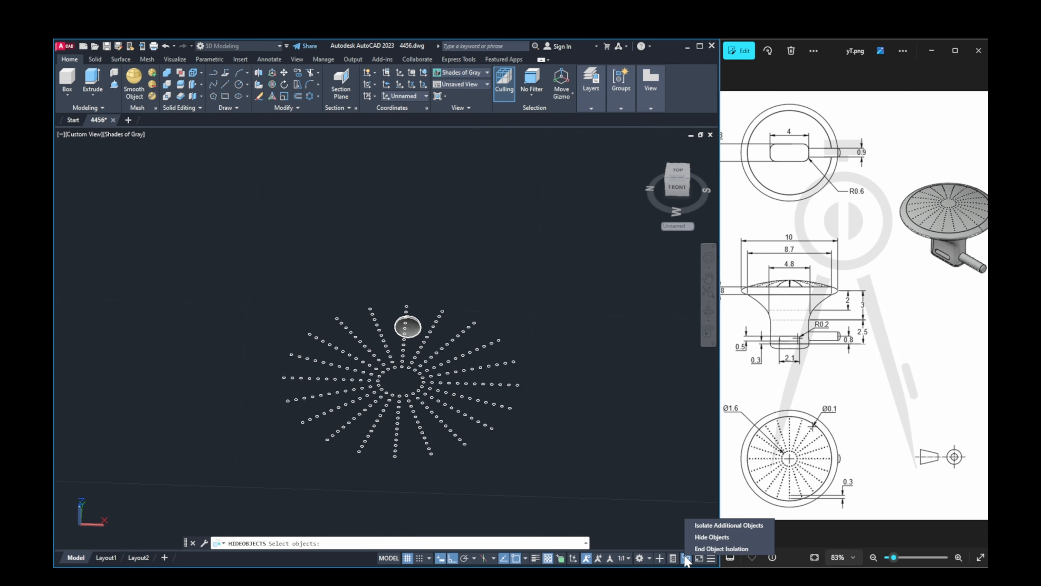
left_click(707, 550)
Step: Hide the flared funnel body with the neck and base surfaces beneath the cap
mouse_move(492, 369)
middle_mouse_down("shift")
mouse_move(487, 292)
mouse_move(488, 356)
middle_mouse_up("shift")
left_click(436, 344)
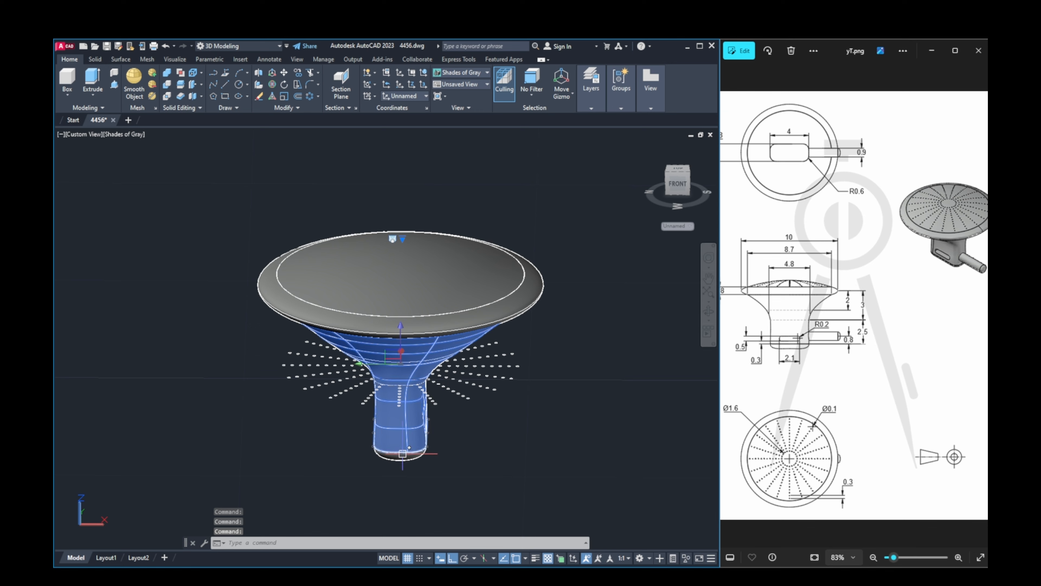
right_click(407, 456)
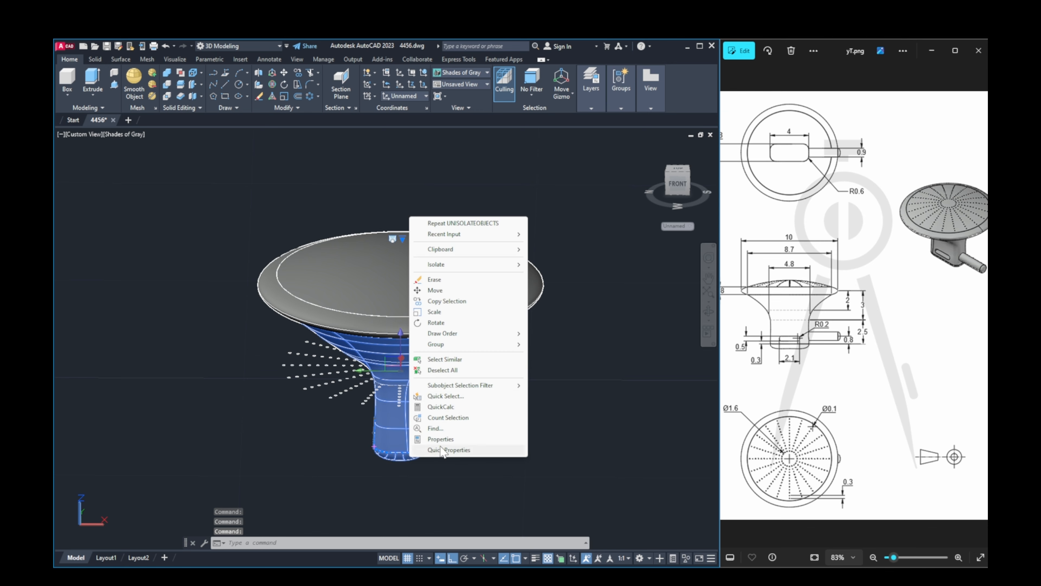
mouse_move(450, 265)
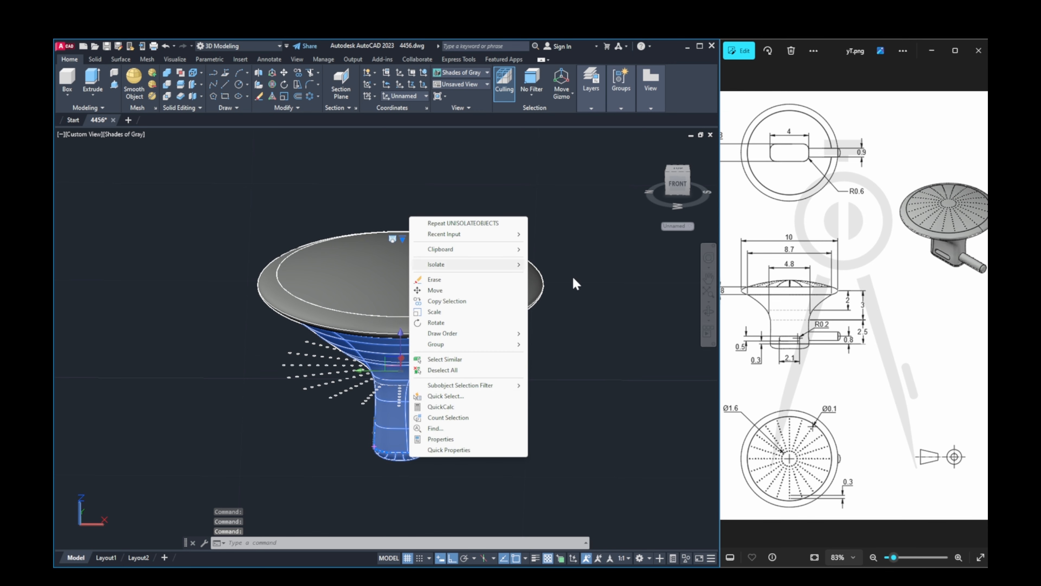
left_click(572, 275)
Step: Hide the large profile circle and the rounded rectangle around the hole pattern
middle_click_drag(410, 369, 455, 376, "shift")
left_click(452, 348)
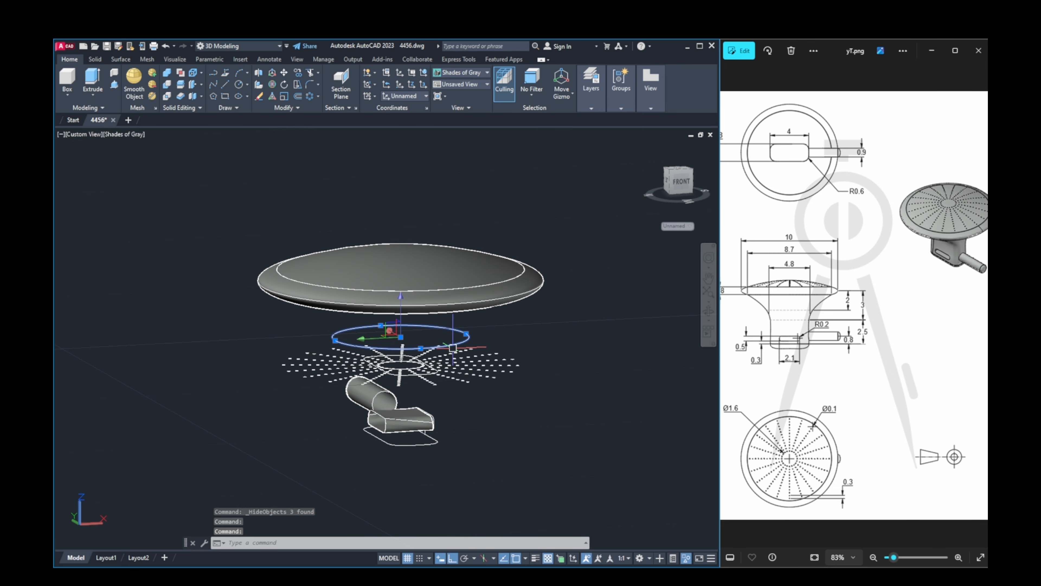
scroll(446, 359, "up", 5)
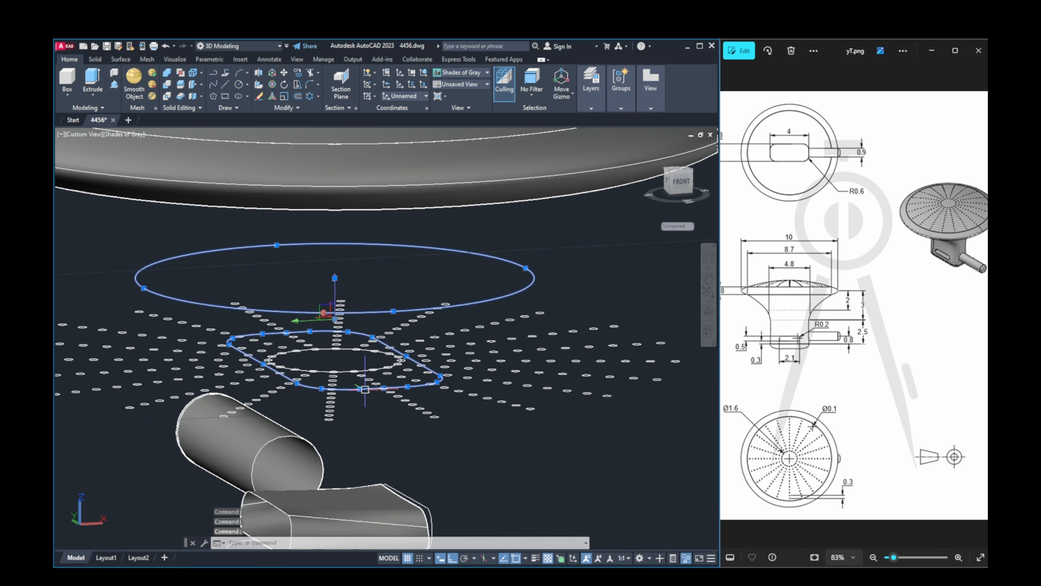
middle_click_drag(410, 382, 370, 425, "shift")
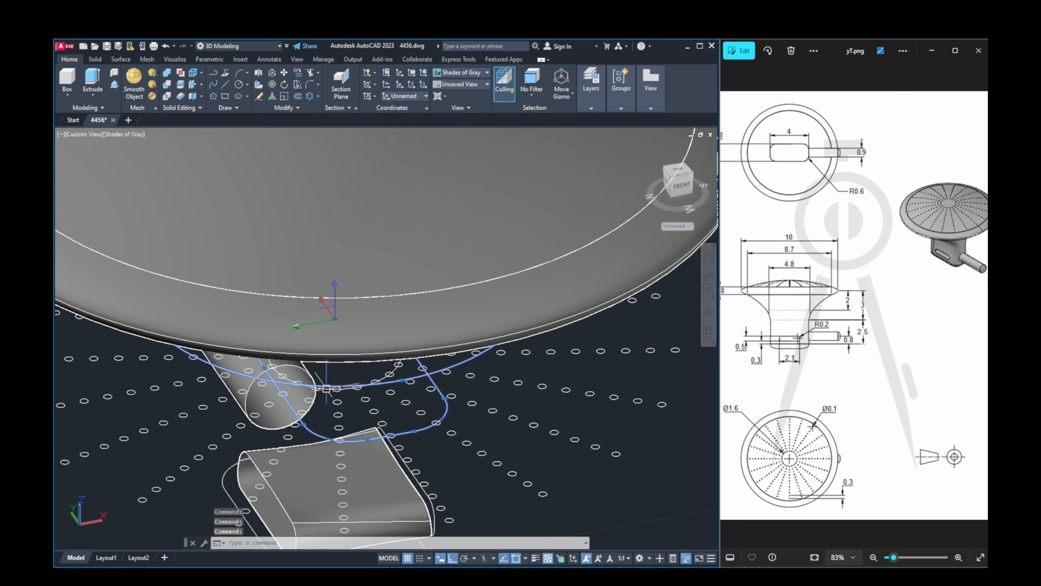
right_click(327, 388)
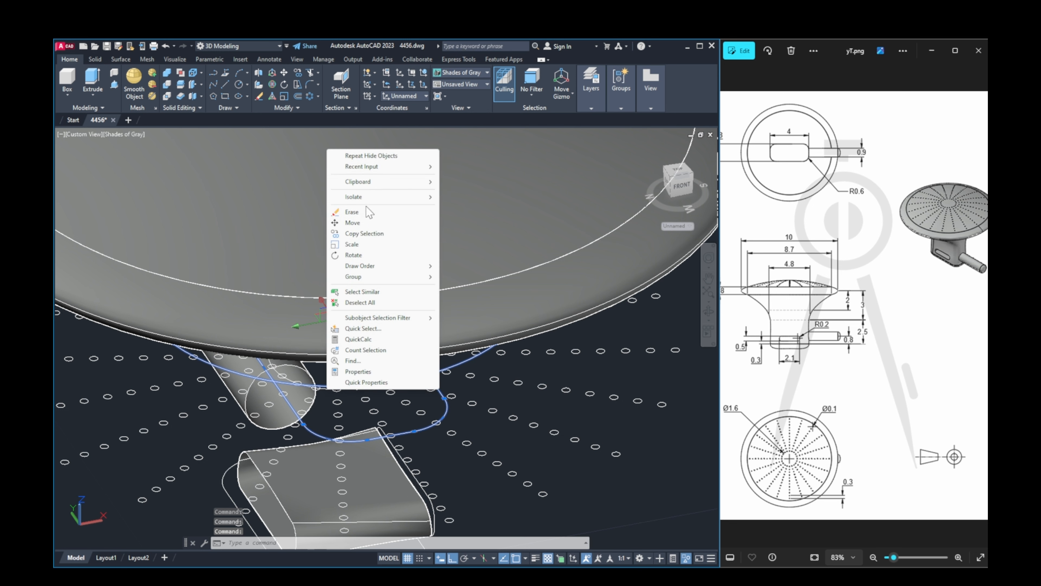
mouse_move(370, 194)
left_click(478, 208)
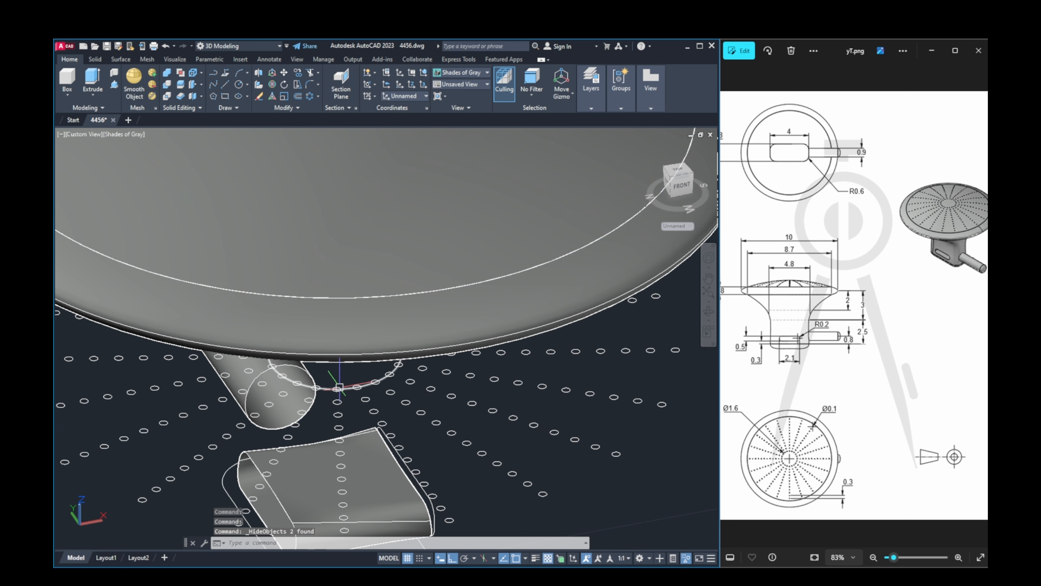
Step: Hide the 1.6 diameter circle running through the innermost ring of the hole pattern
right_click(328, 388)
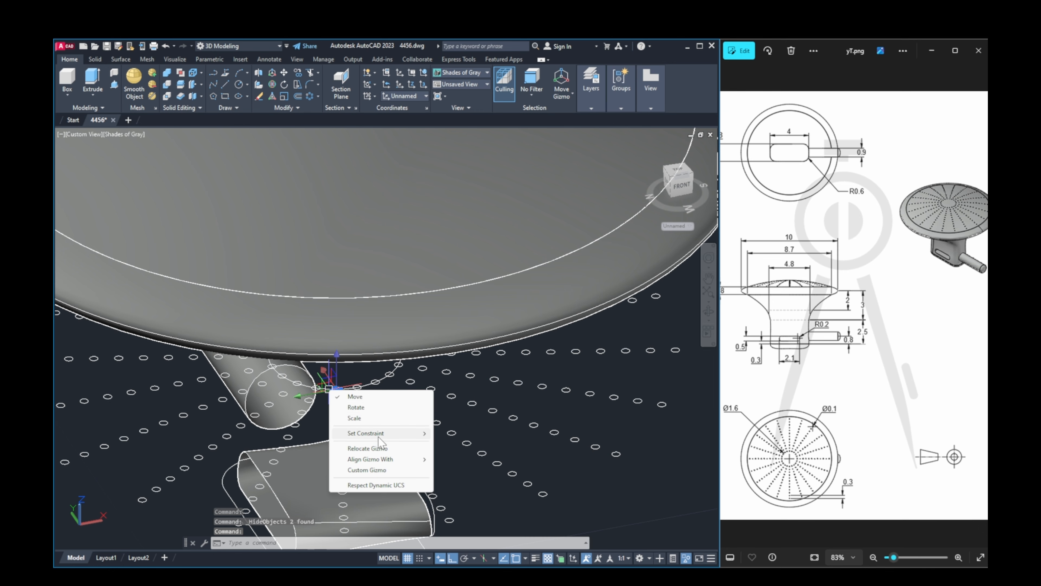
key("Escape")
scroll(341, 400, "up", 2)
left_click(330, 381)
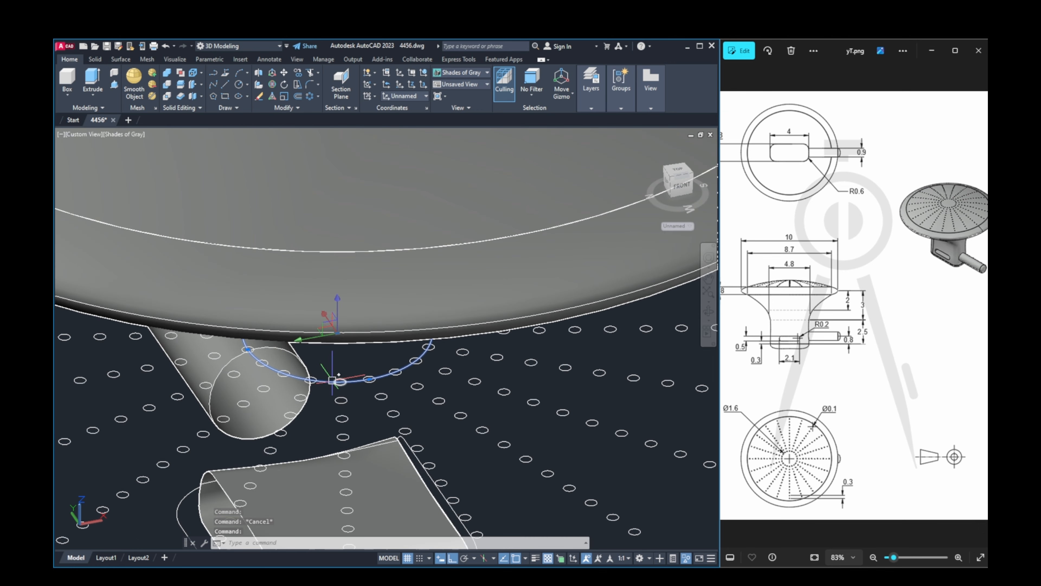
right_click(329, 381)
mouse_move(392, 178)
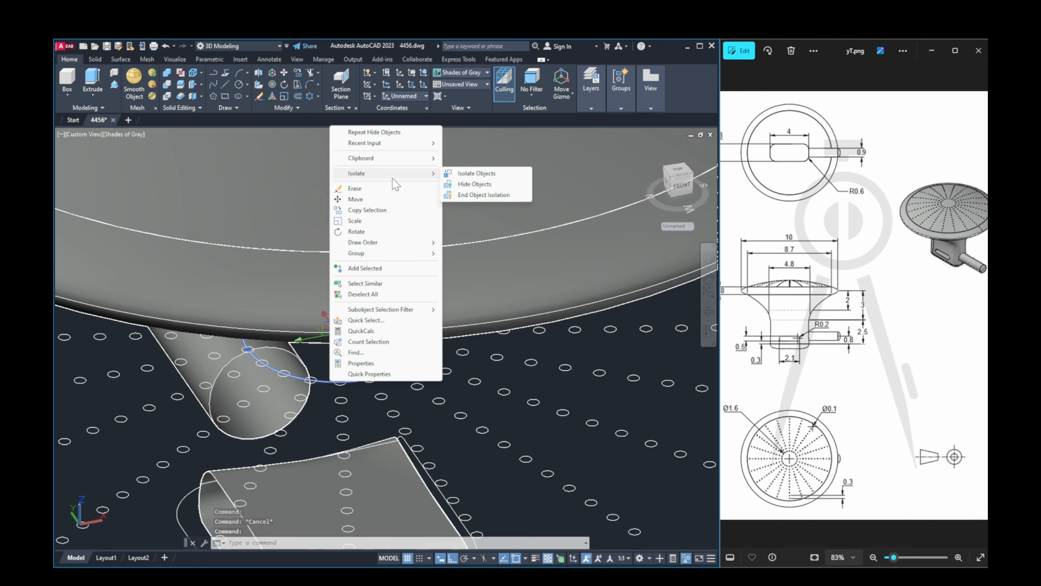
left_click(464, 188)
middle_click_drag(434, 262, 446, 284, "shift")
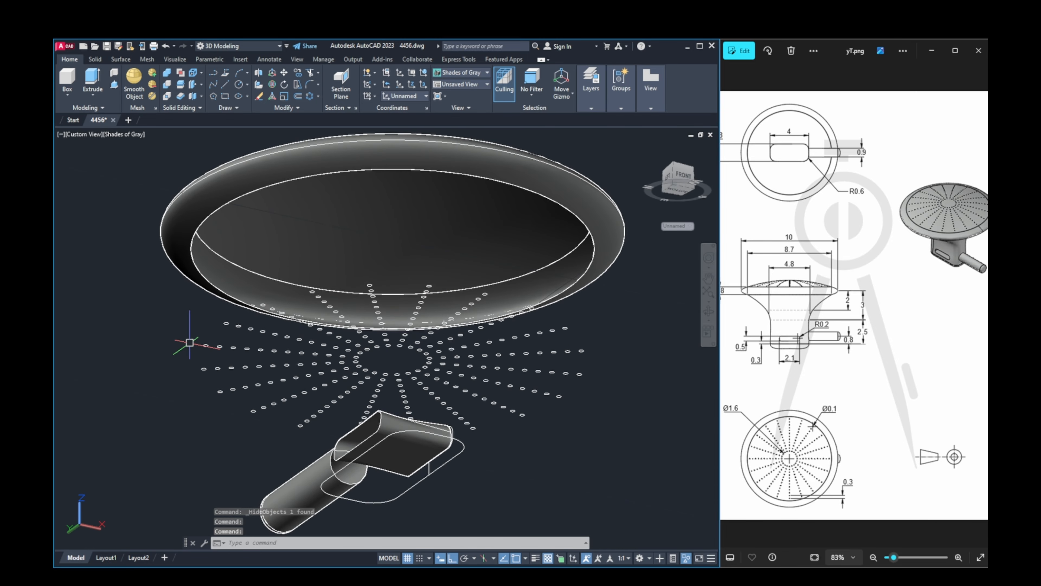
left_click(166, 297)
left_click(572, 438)
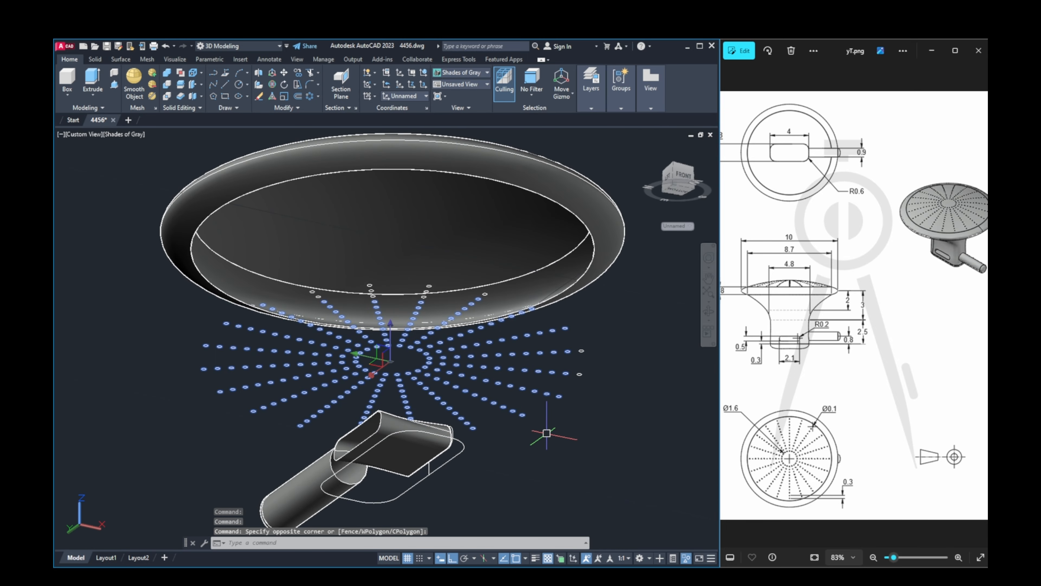
middle_click_drag(527, 433, 523, 447)
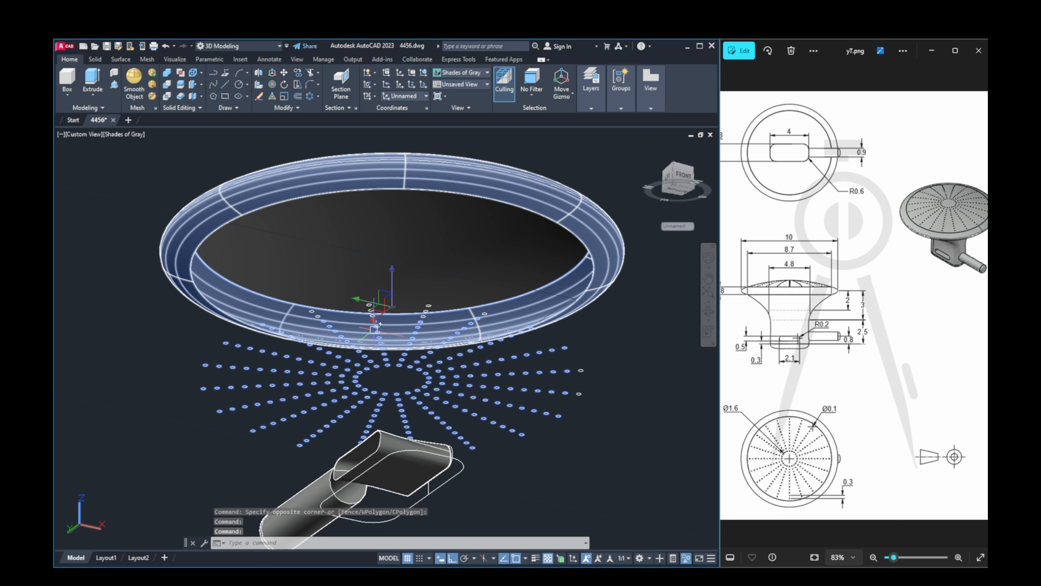
mouse_move(371, 304)
middle_mouse_down("shift")
mouse_move(409, 395)
mouse_move(355, 382)
middle_mouse_up("shift")
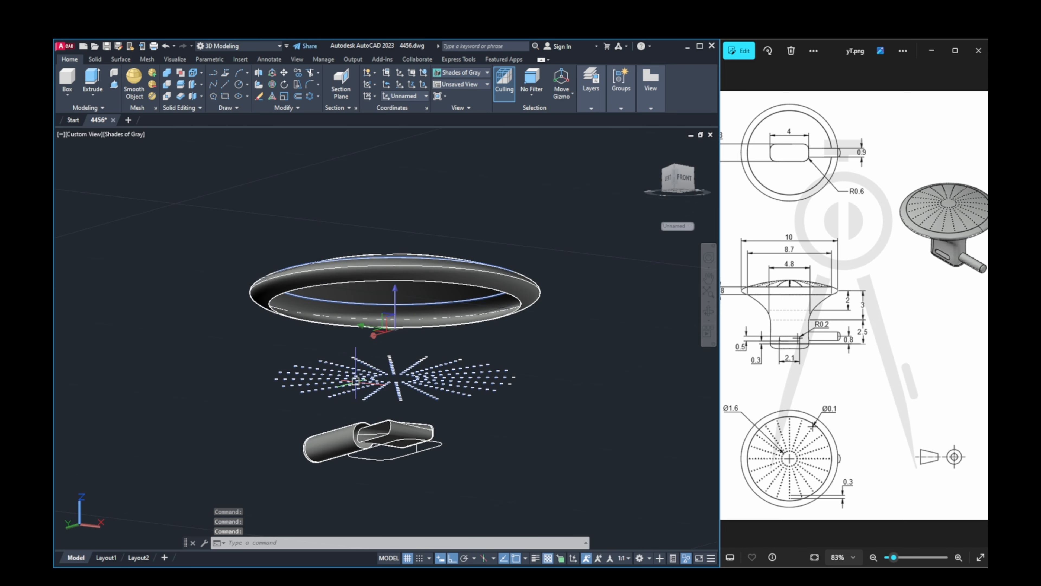
left_click(296, 345)
left_click(496, 405)
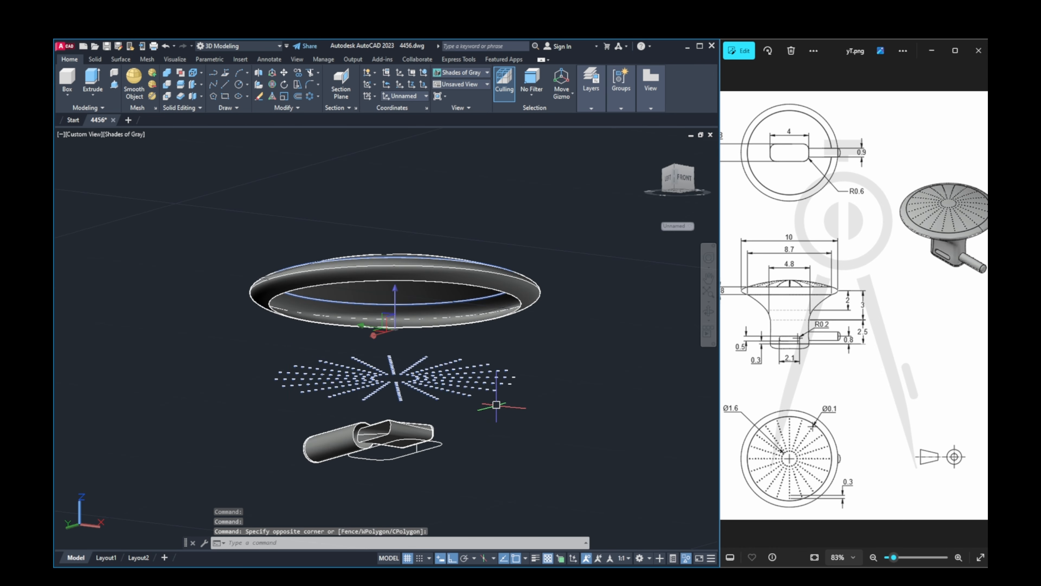
left_click(271, 345)
left_click(527, 408)
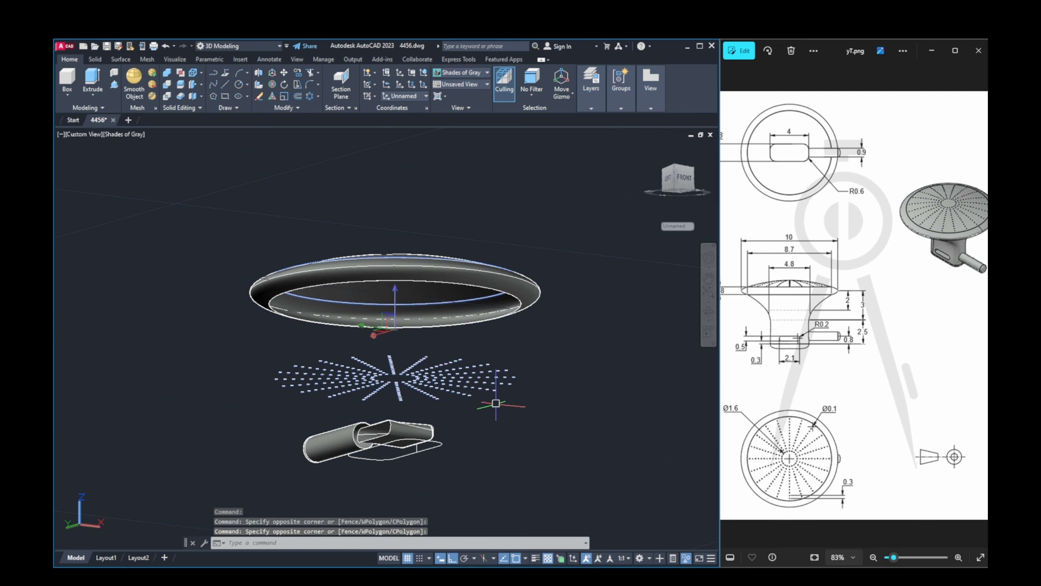
key("Escape")
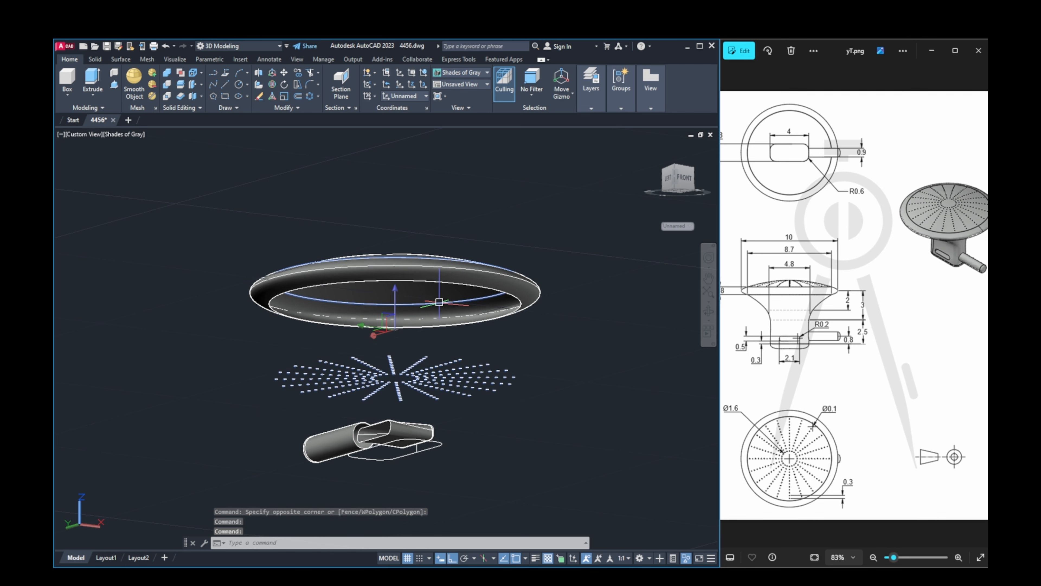
key("Escape")
key("Escape")
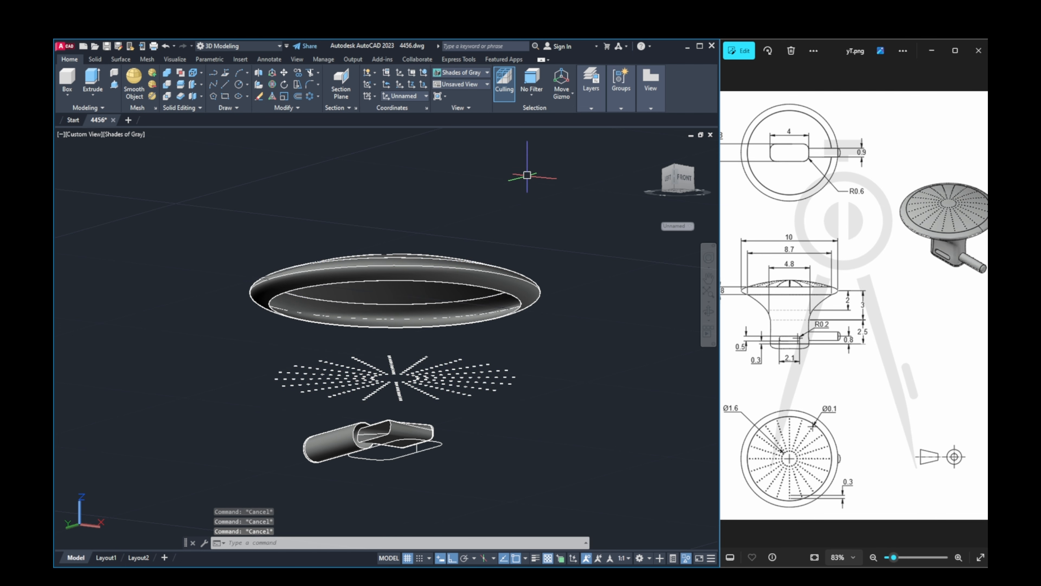
Step: With surface auto trim turned on, project all the radial pattern's small circles onto the domed cap surface along the UCS direction
left_click(121, 59)
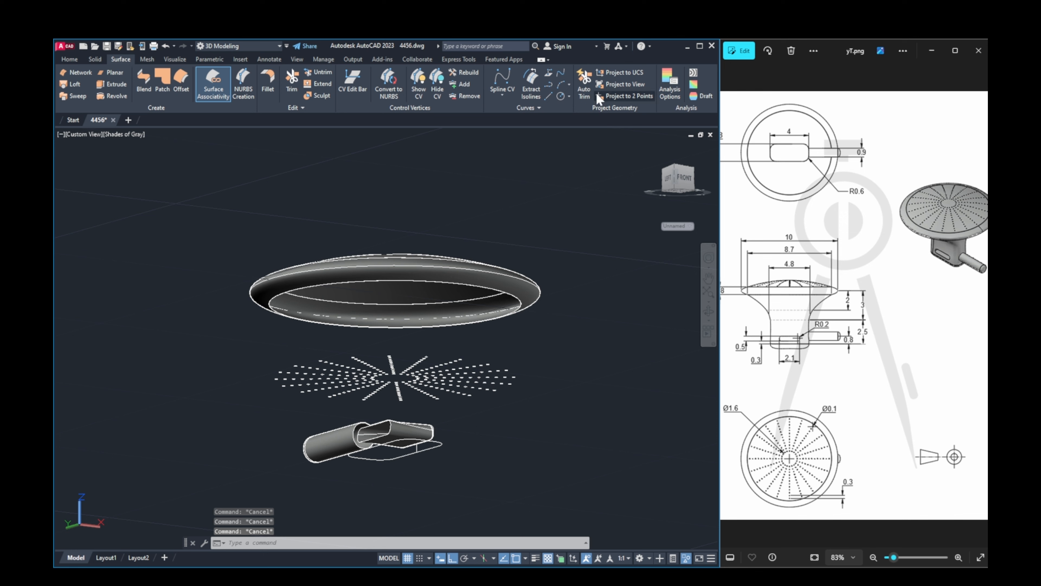
left_click(584, 86)
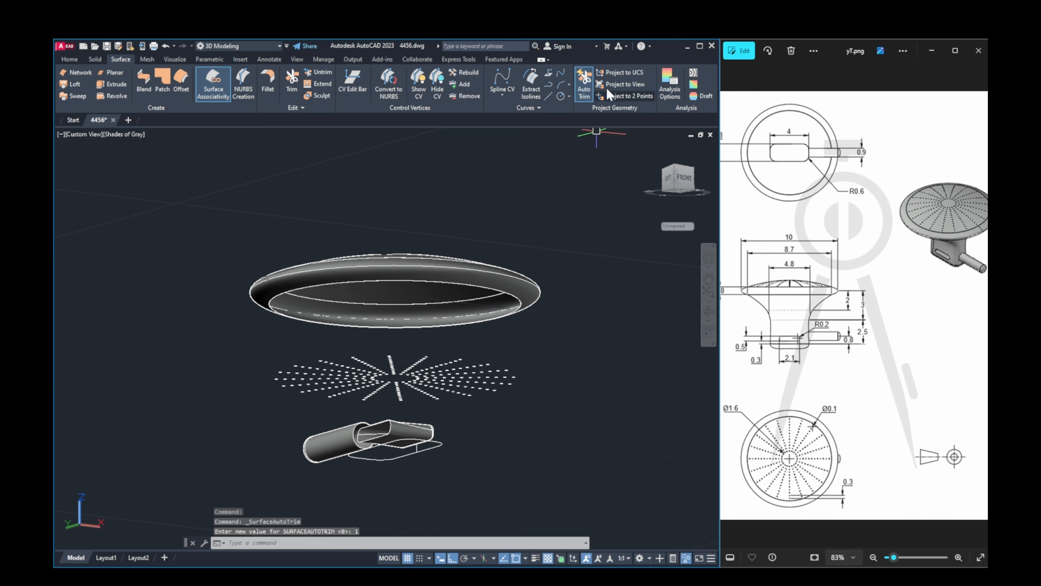
left_click(618, 72)
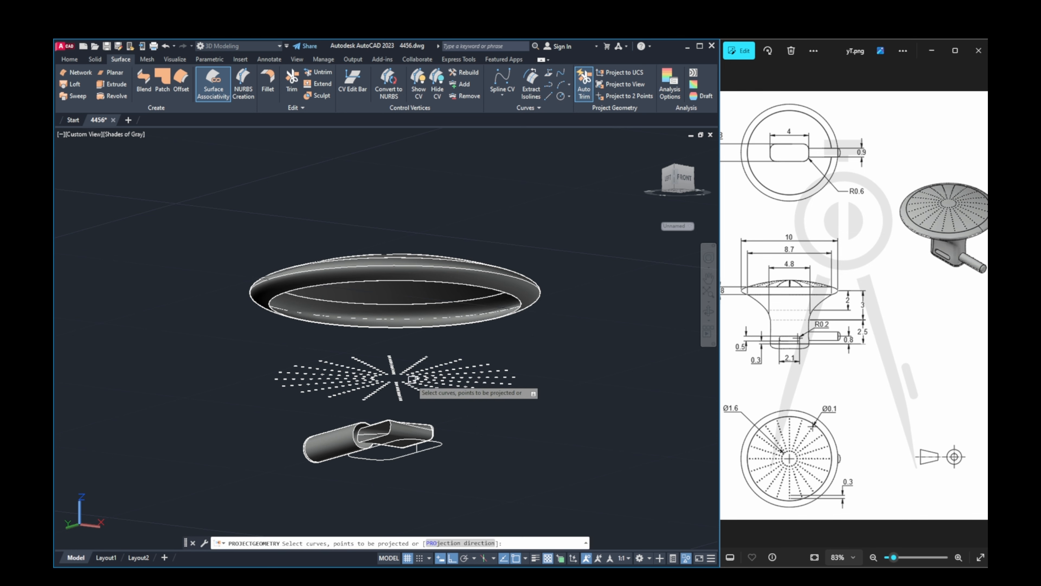
left_click(267, 339)
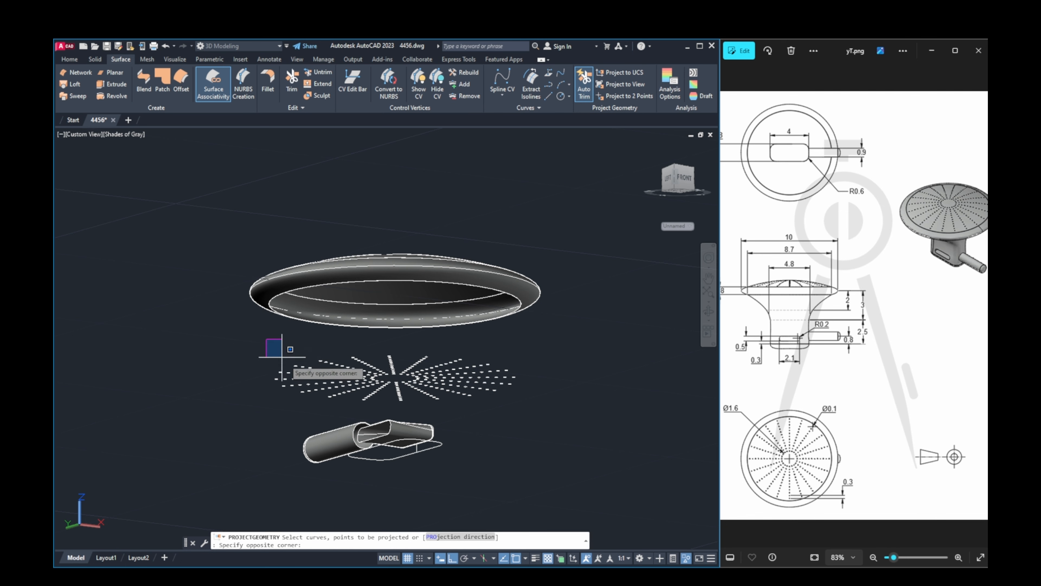
left_click(528, 404)
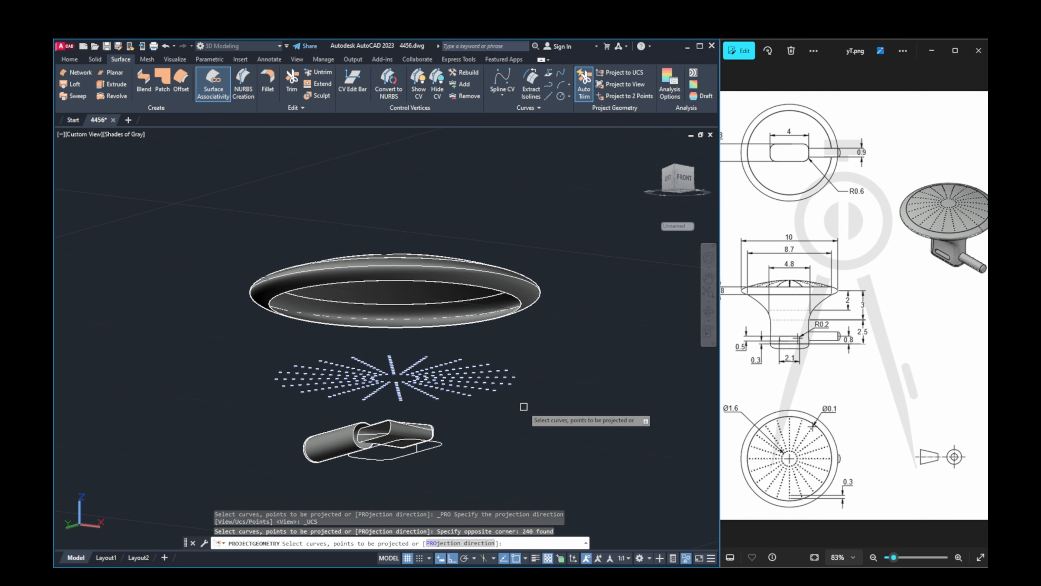
key("Return")
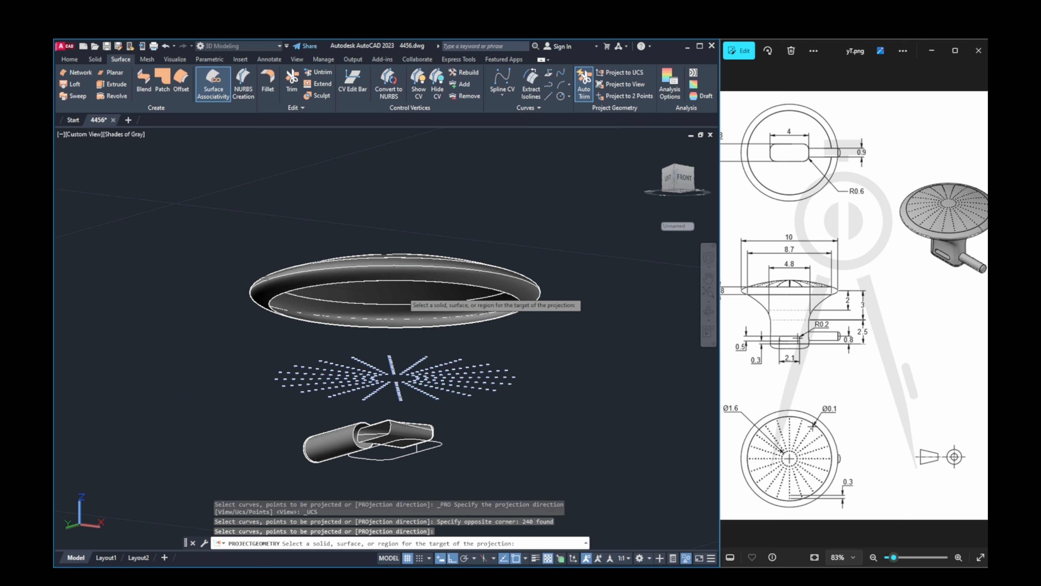
left_click(406, 300)
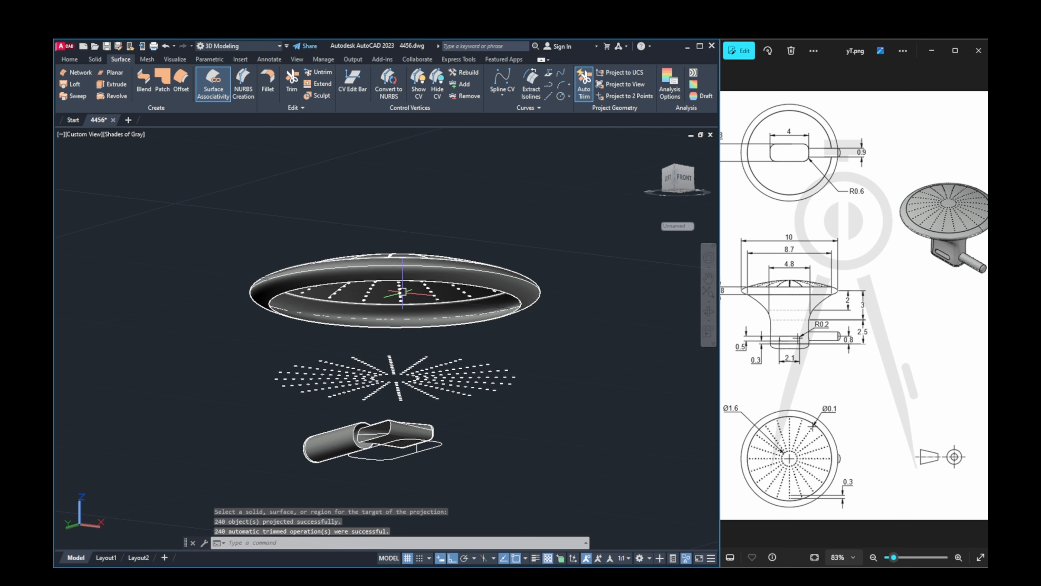
Step: End object isolation to show the complete model with the perforated cap
left_click(691, 560)
left_click(703, 549)
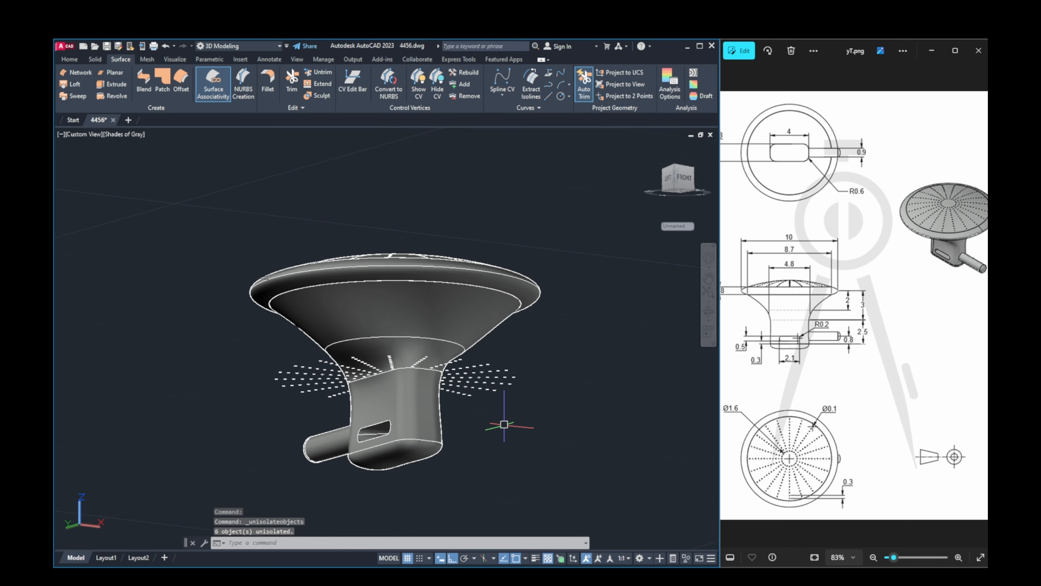
middle_click_drag(505, 424, 513, 486, "shift")
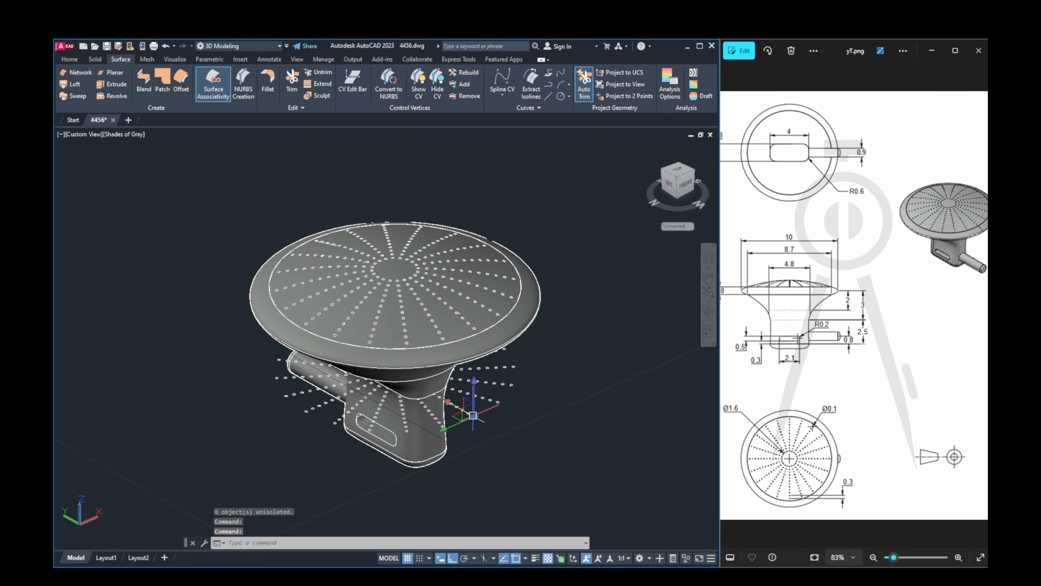
right_click(472, 416)
left_click(508, 380)
left_click(531, 344)
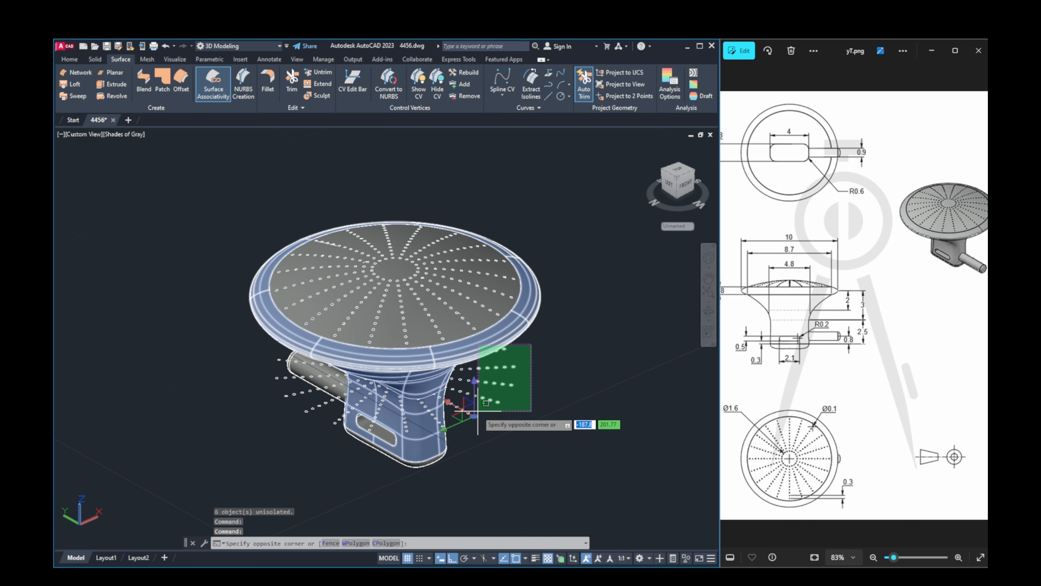
key("Escape")
key("Escape")
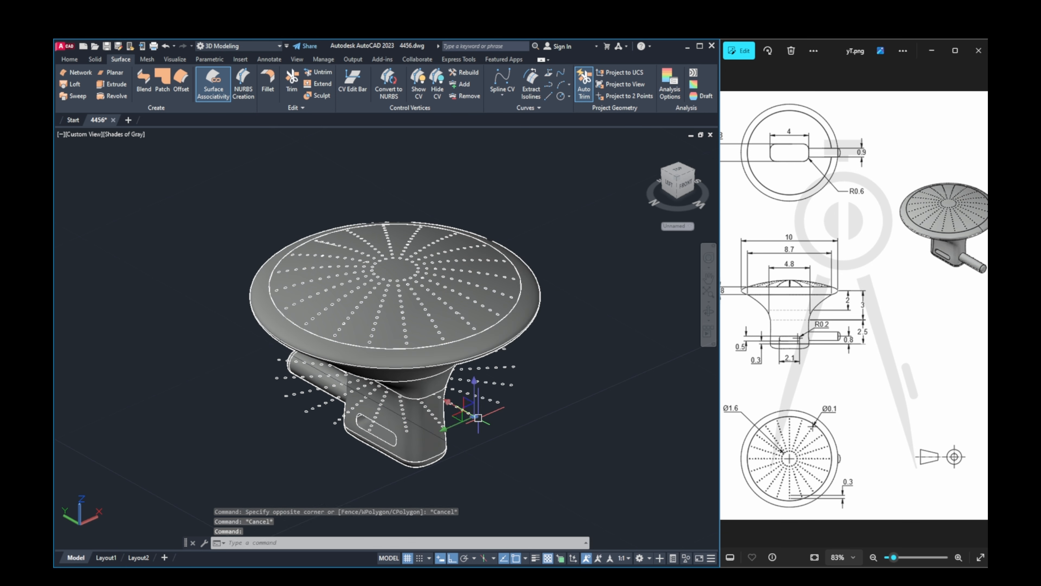
key("Delete")
key("ctrl+z")
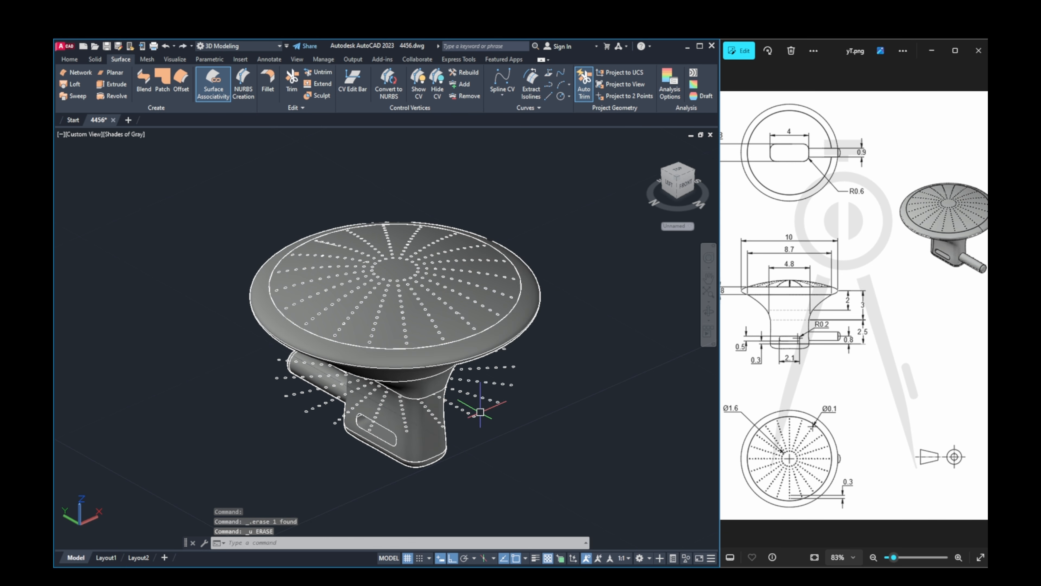
key("Escape")
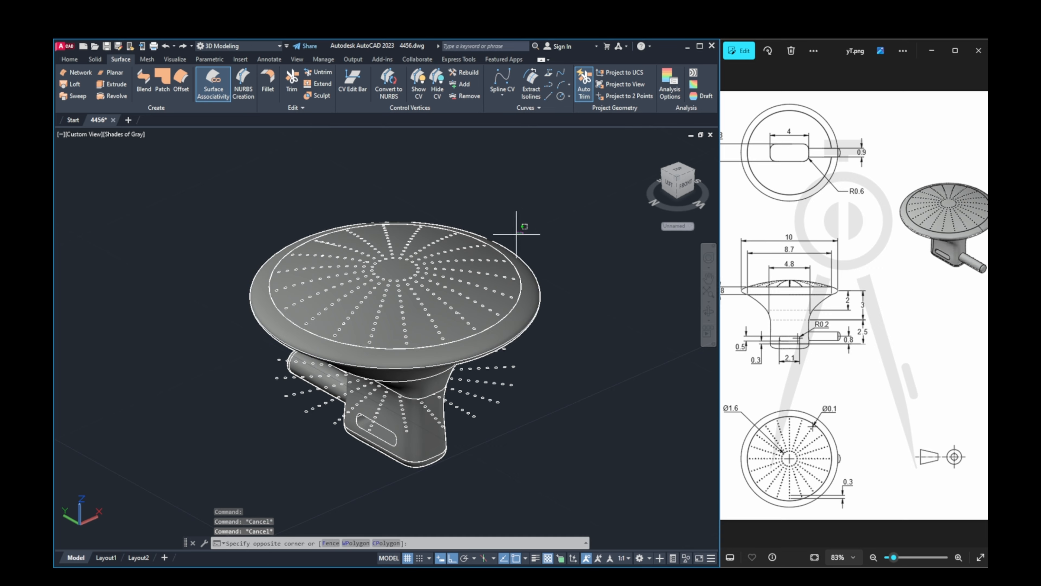
Step: Move the complete model together with its construction curves a short distance in a straight line
left_click_drag(511, 465, 261, 233)
left_click(375, 365)
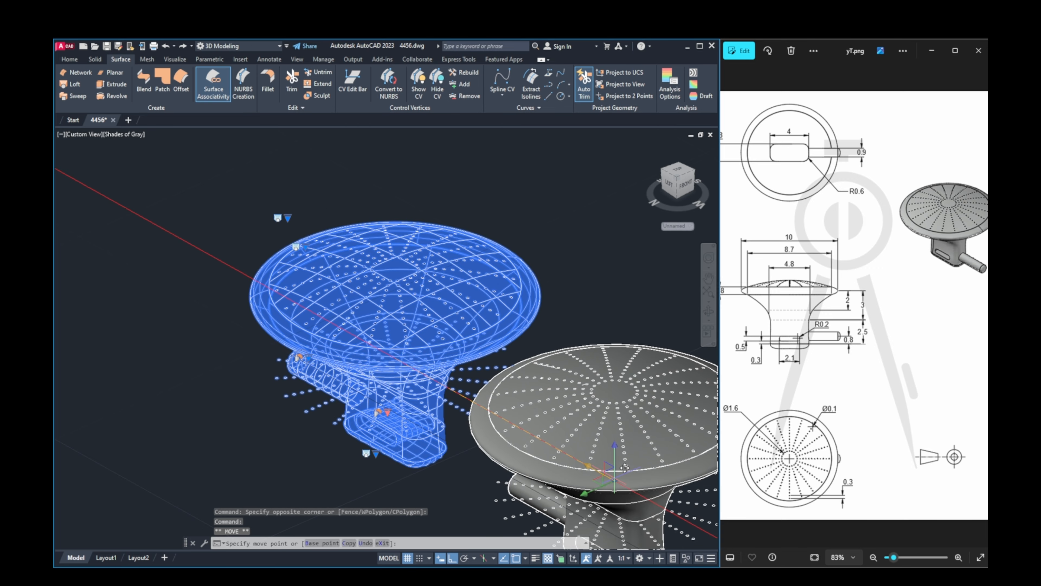
left_click(627, 469)
middle_click_drag(526, 404, 358, 255)
key("Escape")
key("Escape")
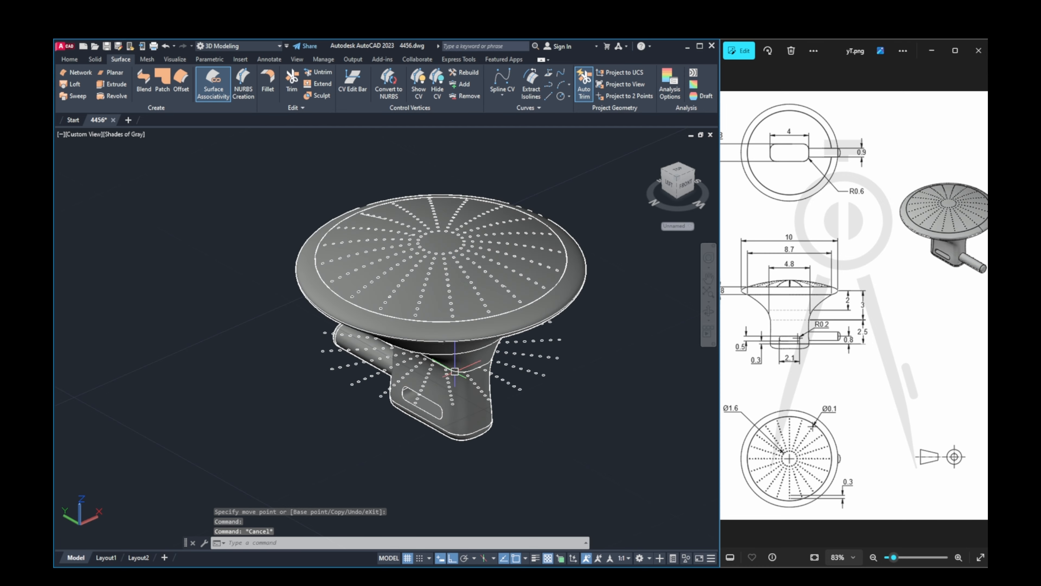
left_click(474, 317)
key("Escape")
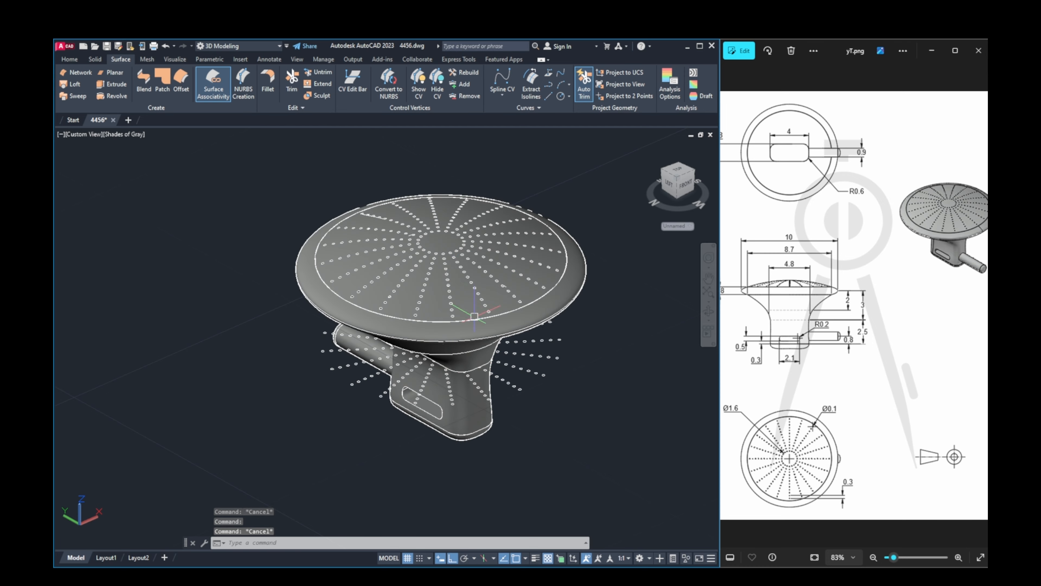
mouse_move(474, 316)
middle_mouse_down("shift")
mouse_move(480, 299)
mouse_move(478, 323)
middle_mouse_up("shift")
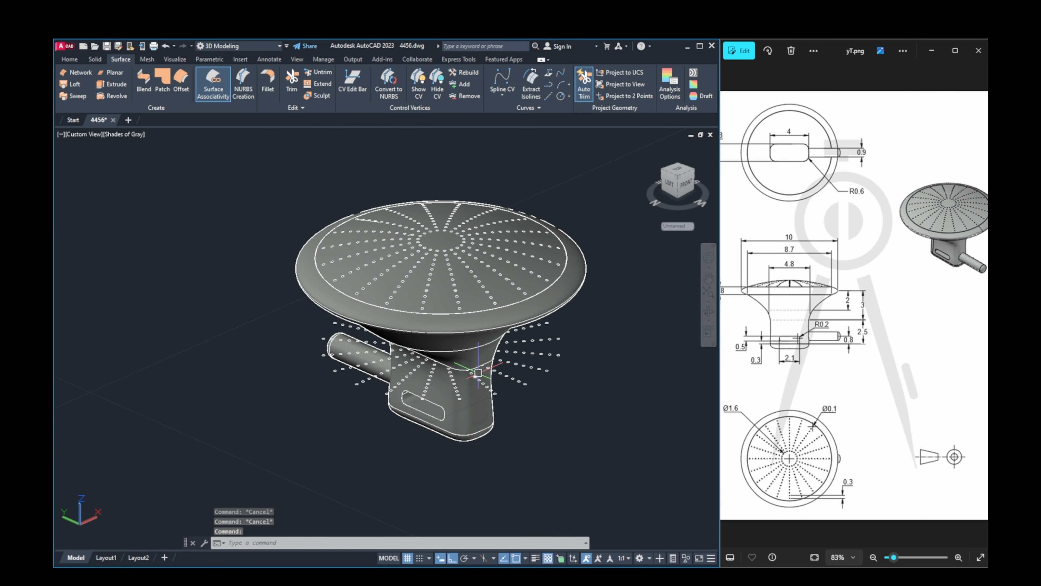
left_click(477, 353)
key("Escape")
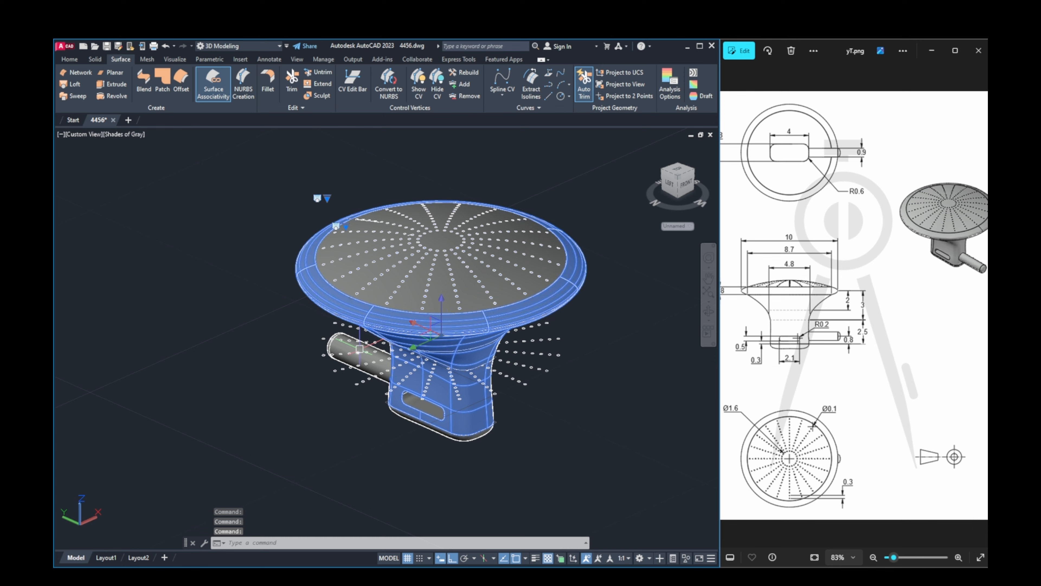
left_click(342, 341)
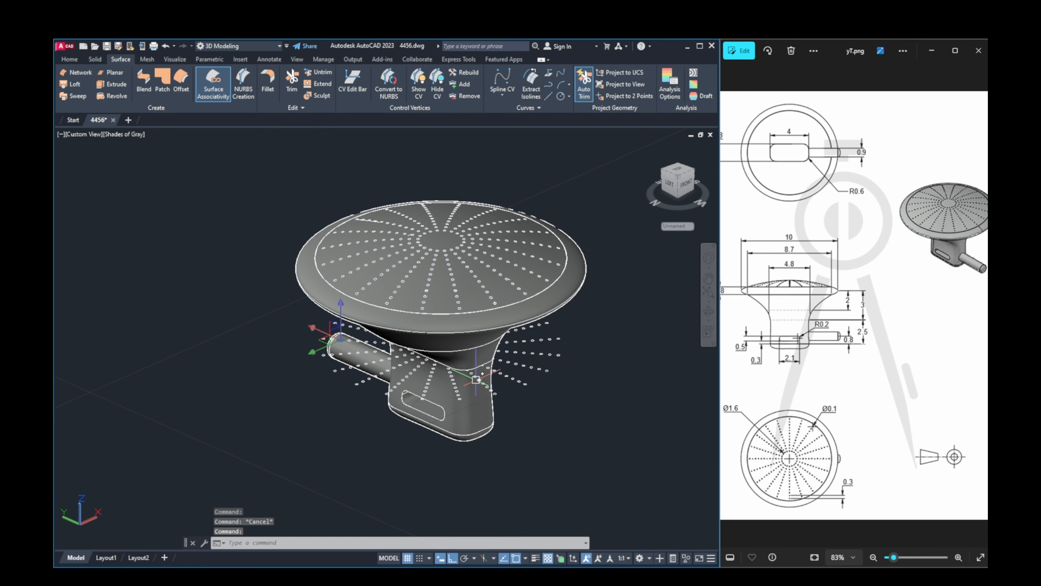
key("Escape")
left_click(593, 192)
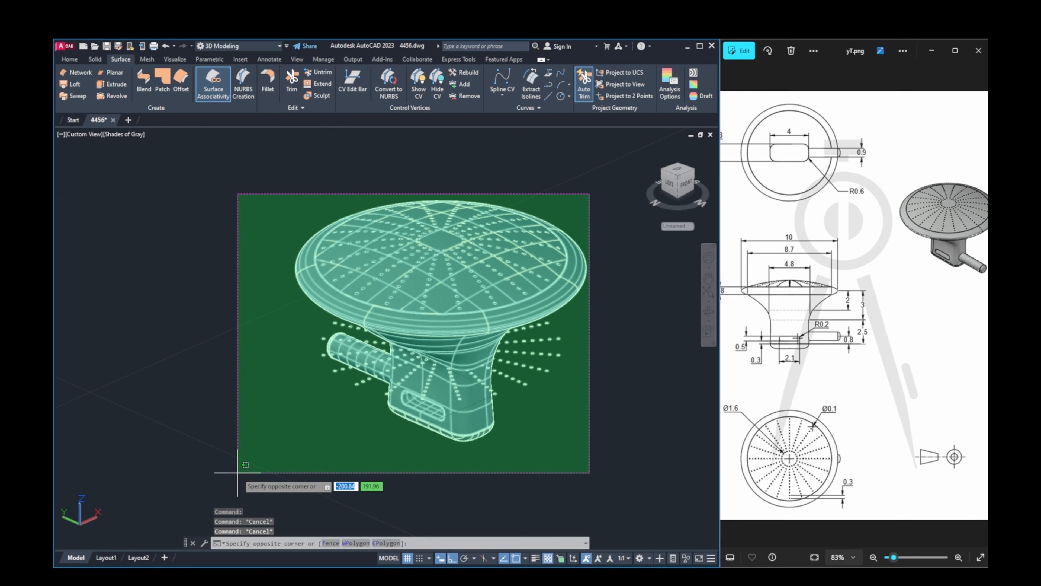
left_click(240, 472)
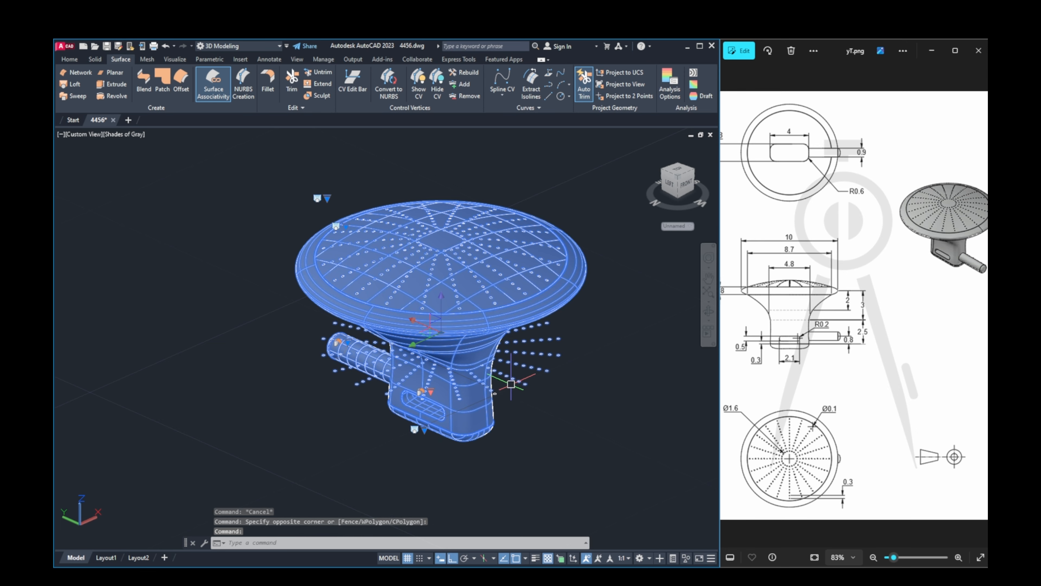
key("Escape")
Step: Move all the model's surfaces, including cap, body, base, pipe and slot, clear of the construction curves, accepting the loss of surface associativity
left_click(456, 351)
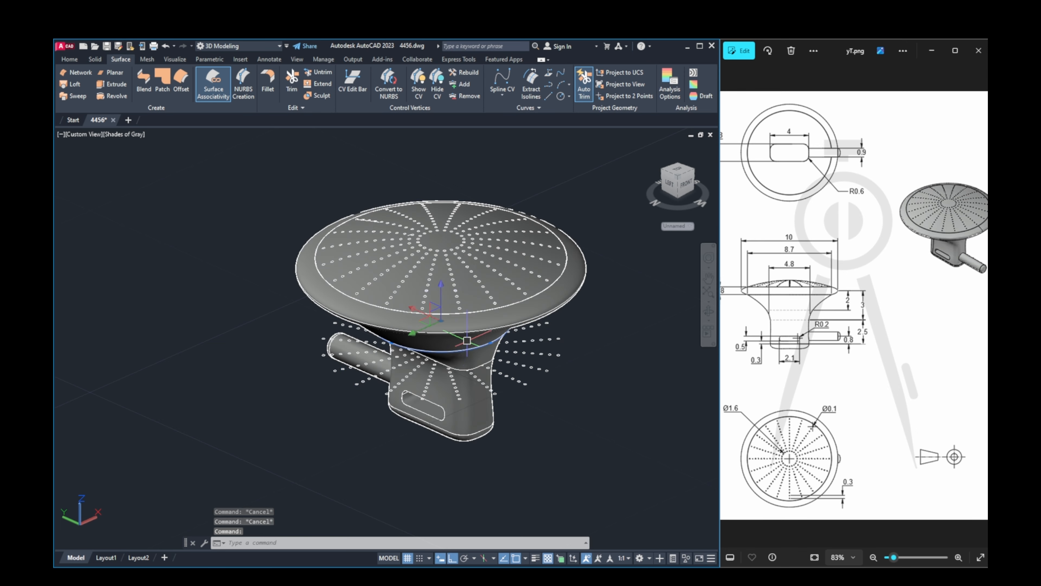
left_click(467, 340)
scroll(496, 330, "up", 3)
left_click(493, 280)
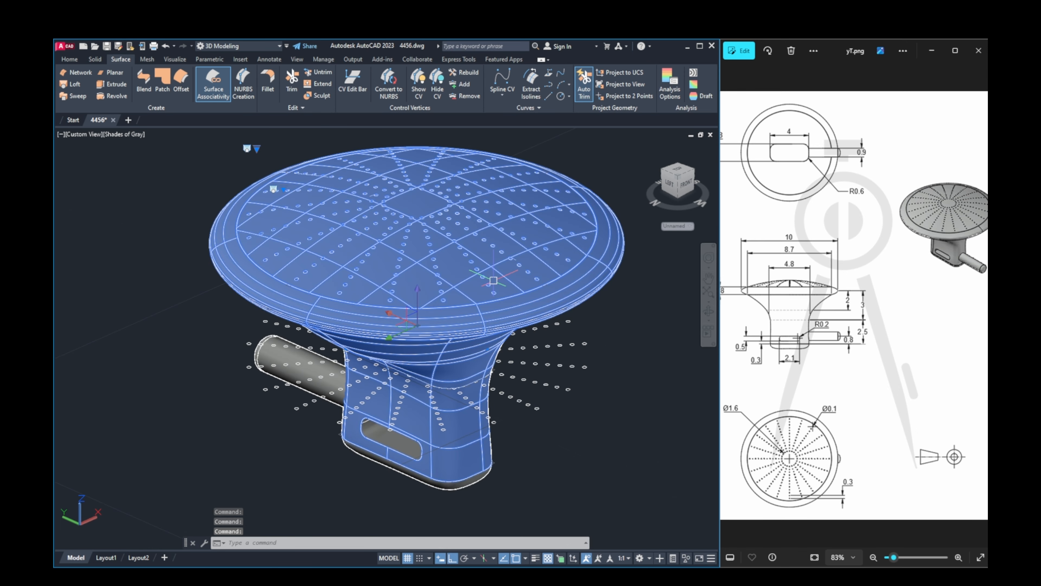
left_click(478, 423)
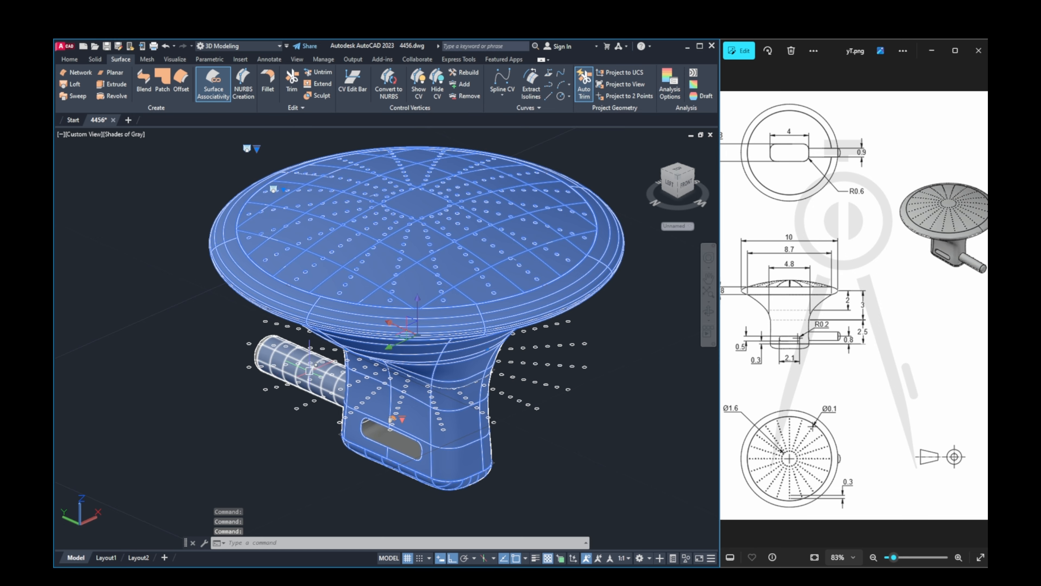
scroll(280, 355, "up", 3)
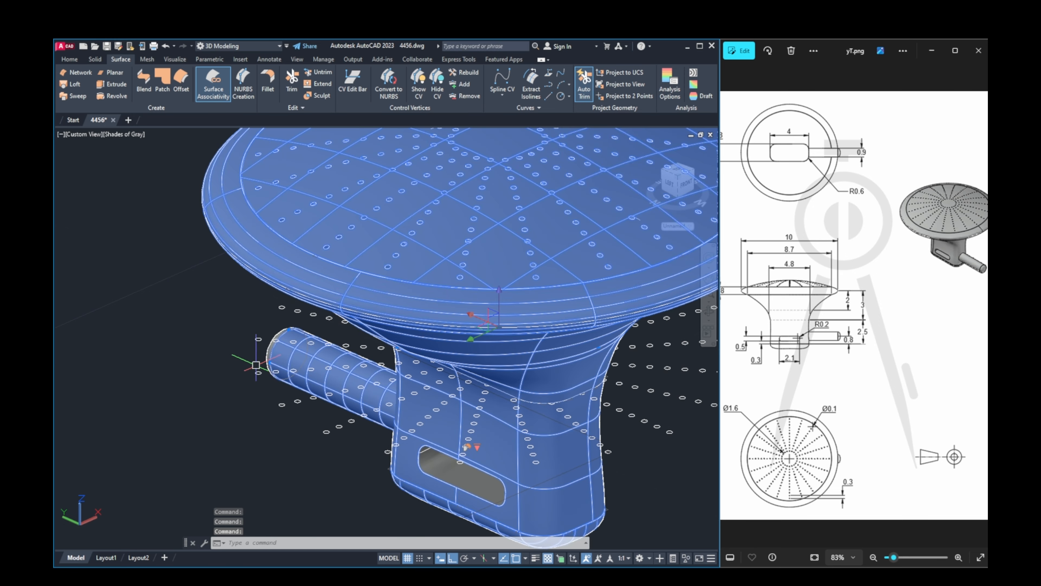
middle_click_drag(251, 365, 388, 400, "shift")
left_click(207, 469)
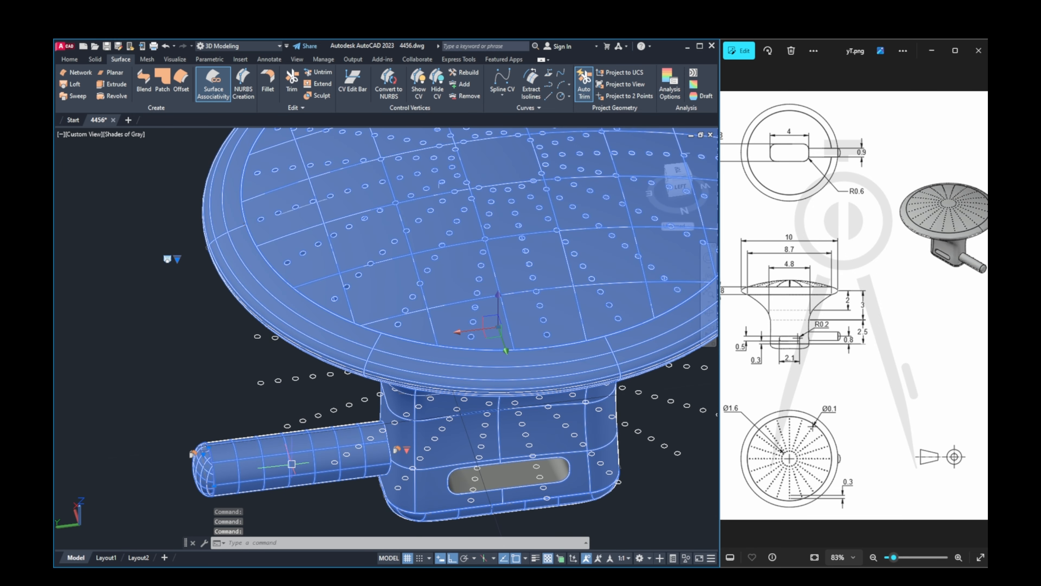
scroll(406, 449, "down", 2)
left_click(466, 462)
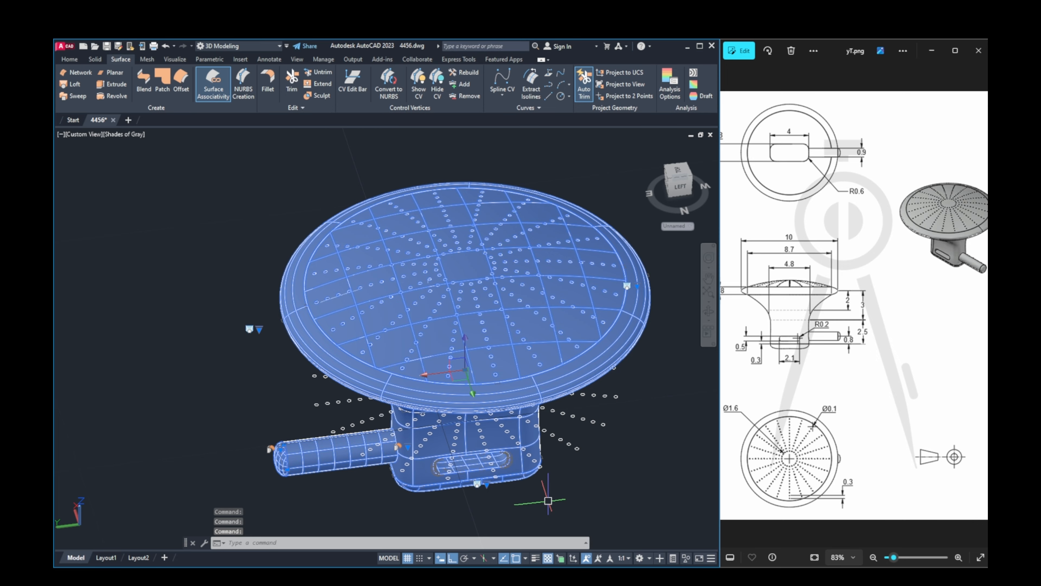
middle_click_drag(542, 495, 375, 460)
left_click(254, 331)
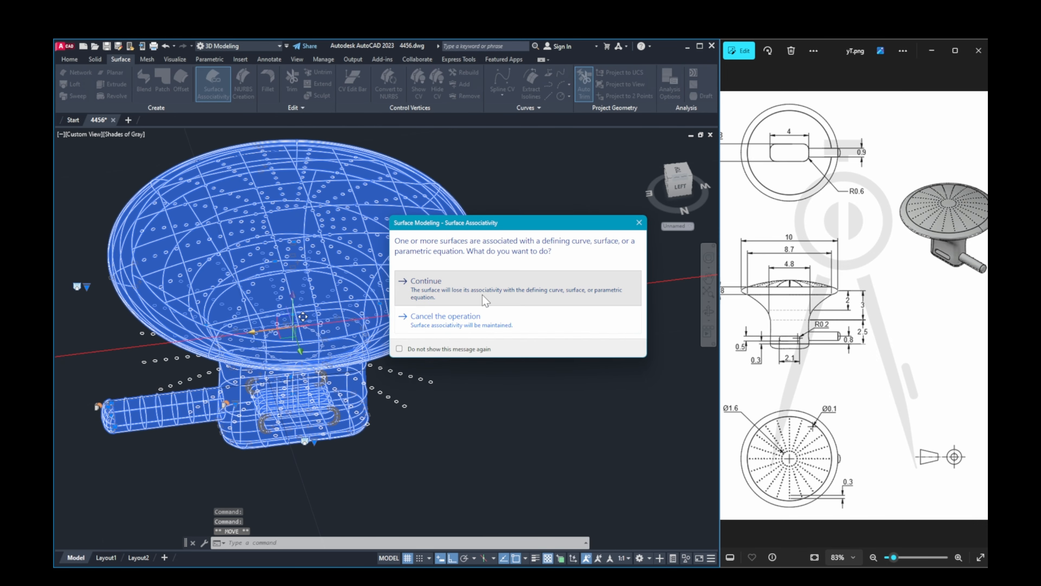
left_click(482, 295)
middle_click_drag(579, 313, 493, 326)
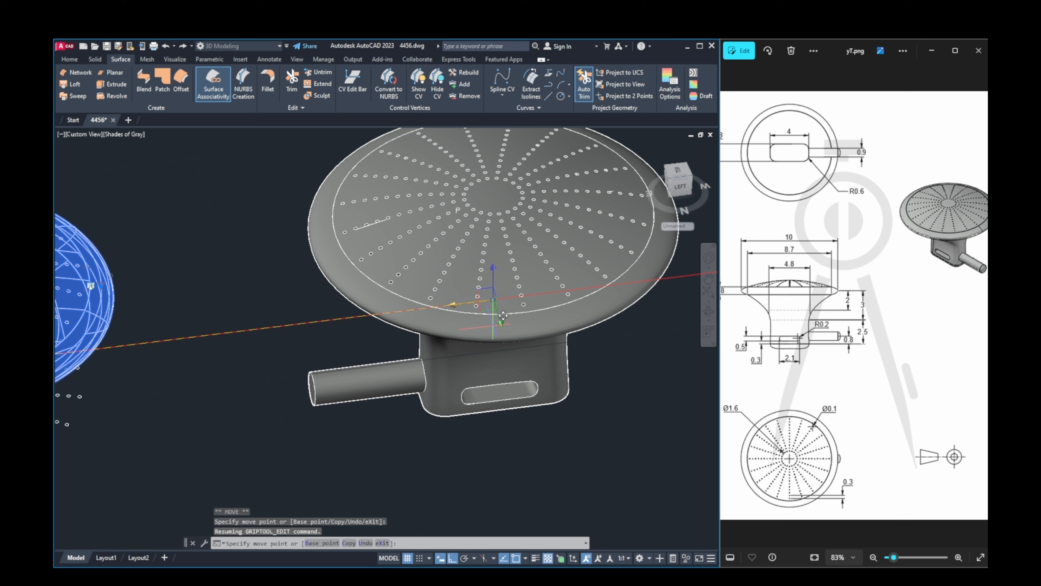
left_click(504, 315)
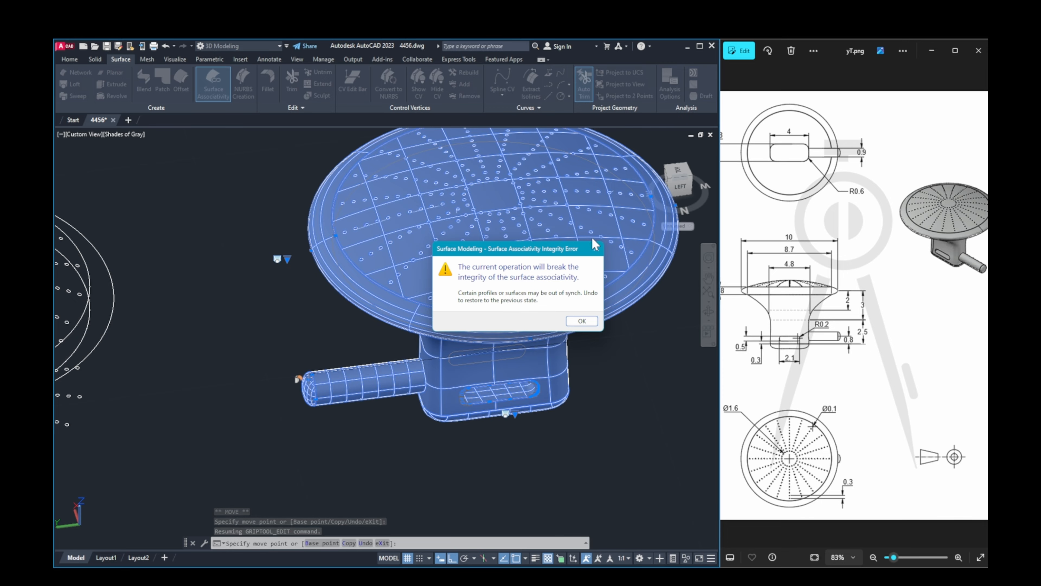
left_click(596, 248)
scroll(387, 317, "down", 4)
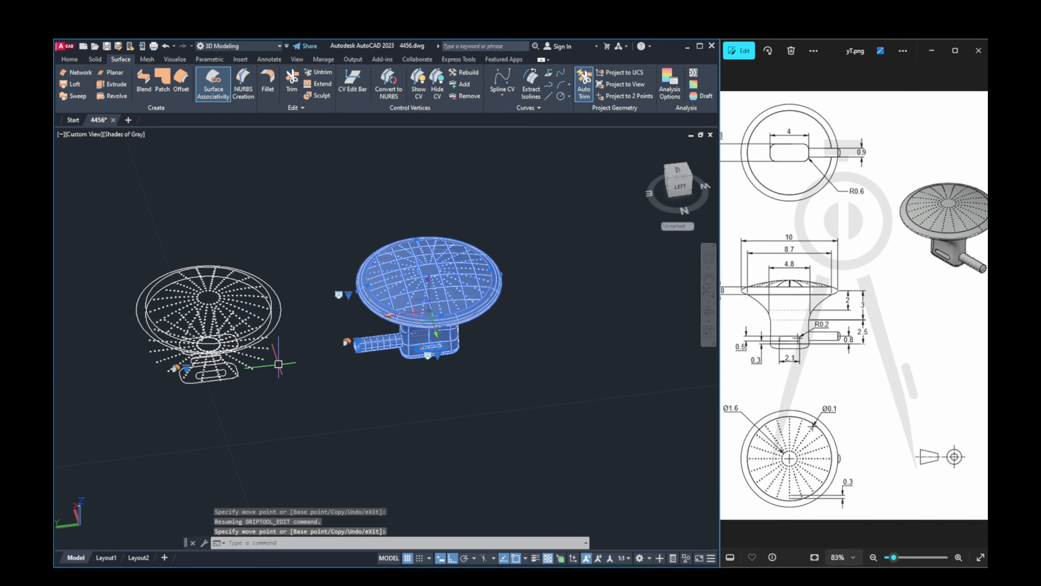
key("Escape")
key("Escape")
Step: Isolate the leftover construction curves beside the surface model and dismiss the associativity warning
middle_click_drag(326, 360, 302, 344, "shift")
scroll(410, 330, "up", 5)
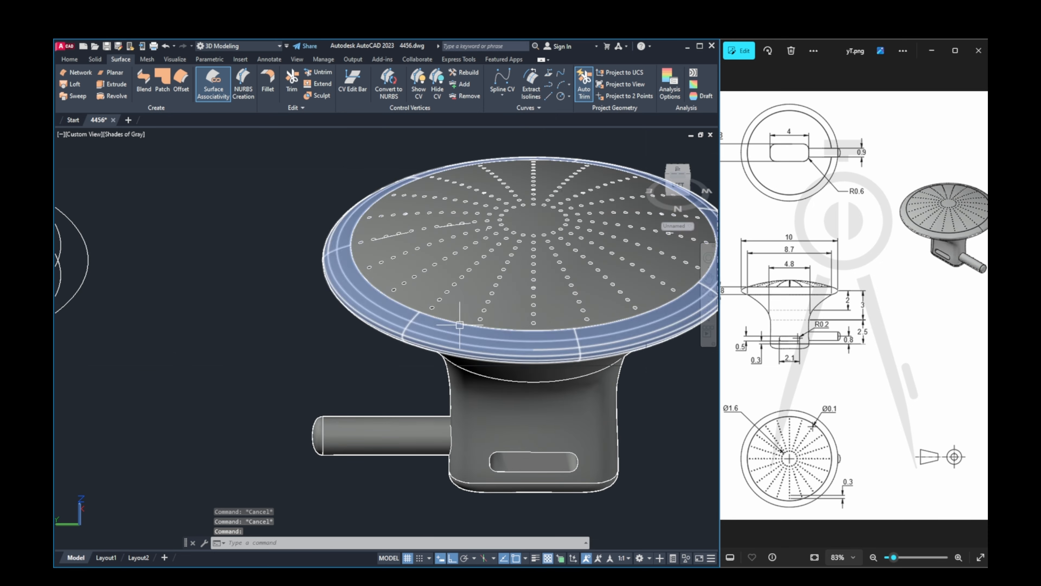
mouse_move(461, 331)
middle_mouse_down("shift")
mouse_move(465, 321)
mouse_move(446, 316)
middle_mouse_up("shift")
middle_click_drag(450, 317, 541, 337)
scroll(454, 340, "down", 5)
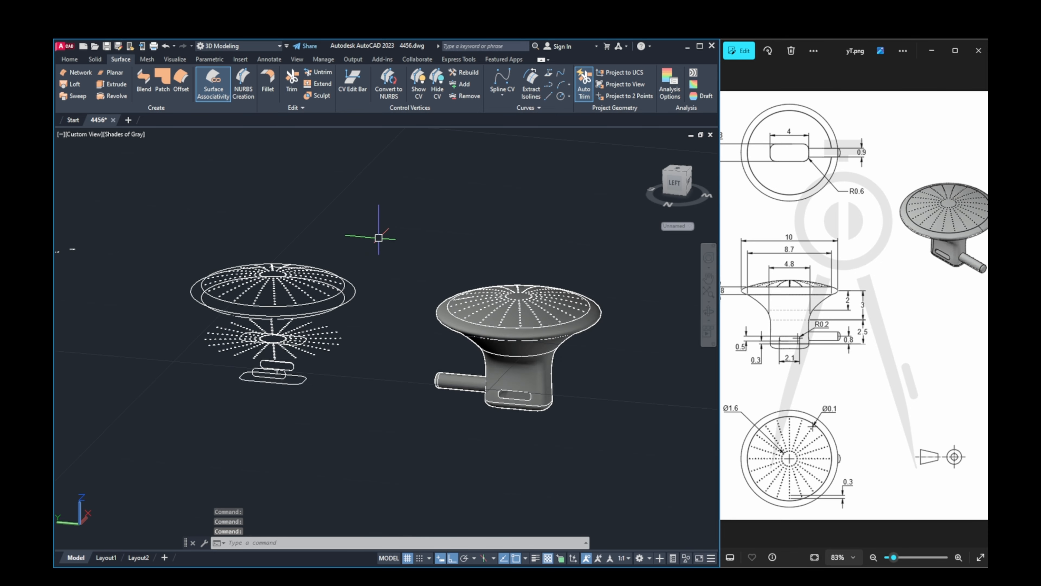
left_click_drag(379, 238, 172, 396)
right_click(261, 325)
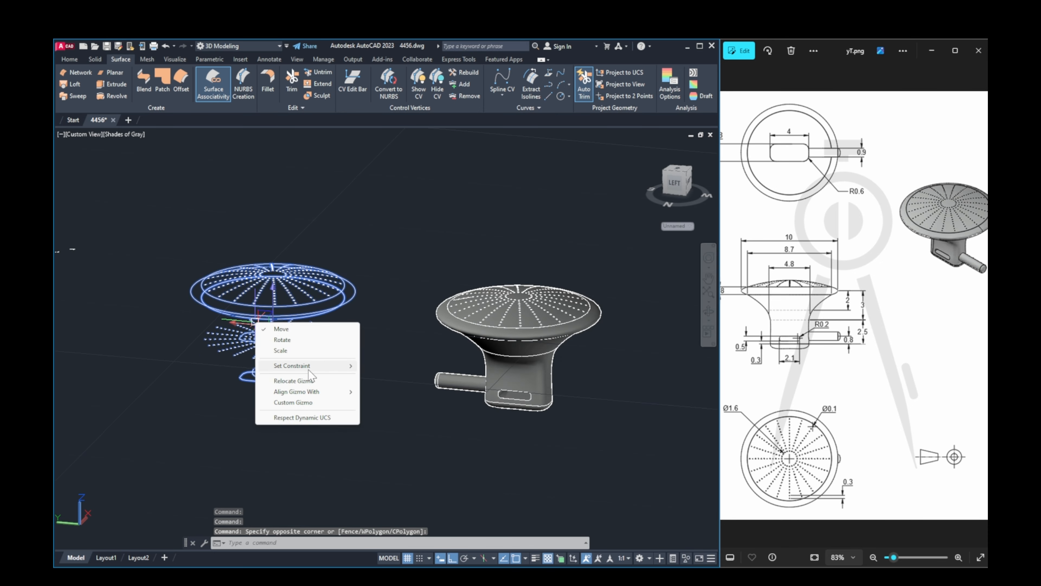
left_click(293, 380)
right_click(295, 314)
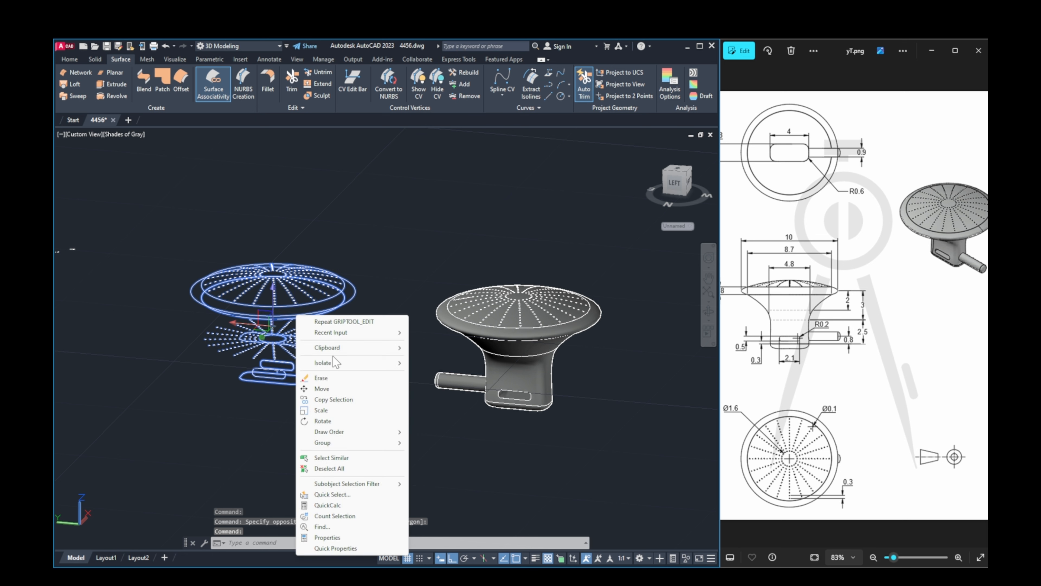
mouse_move(352, 363)
left_click(470, 366)
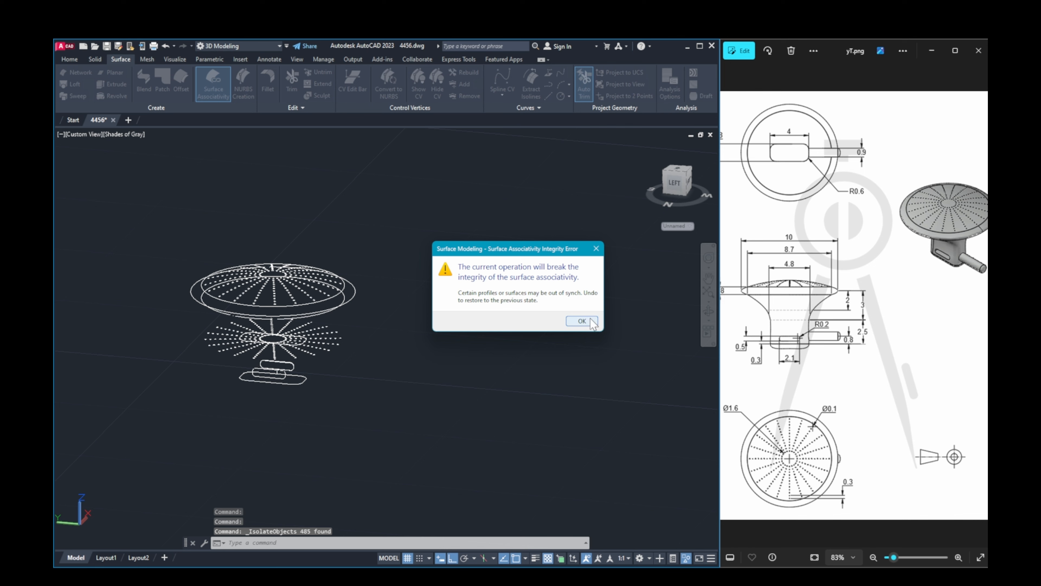
left_click(582, 321)
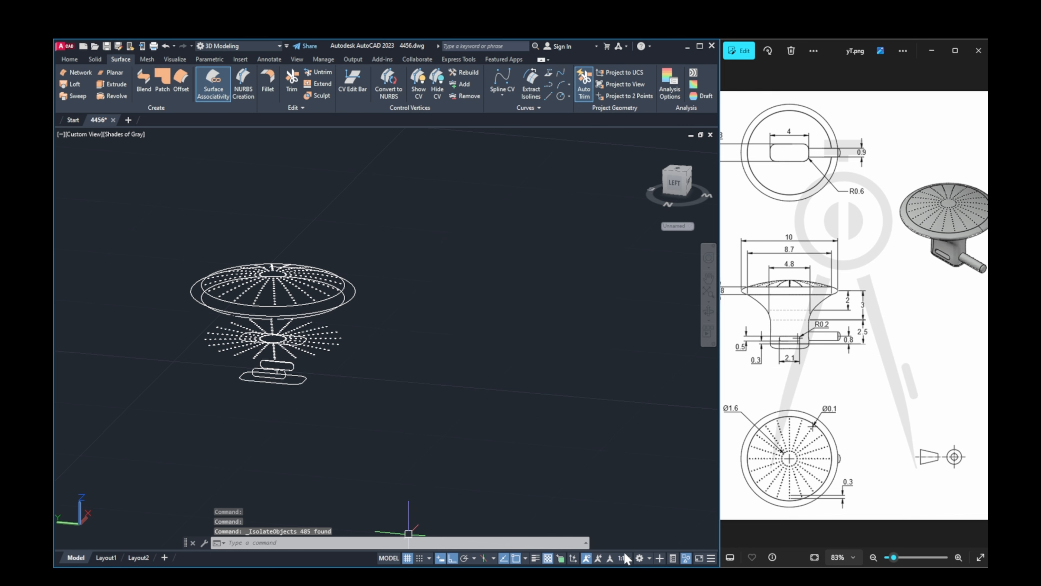
Step: End object isolation to bring back the surface model and dismiss the associativity warning
left_click(699, 557)
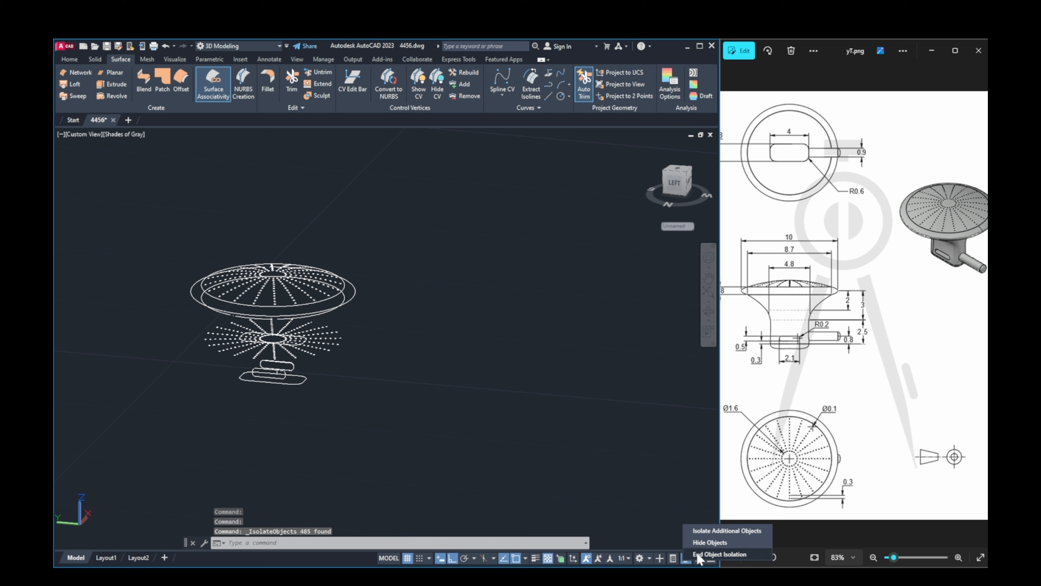
left_click(705, 554)
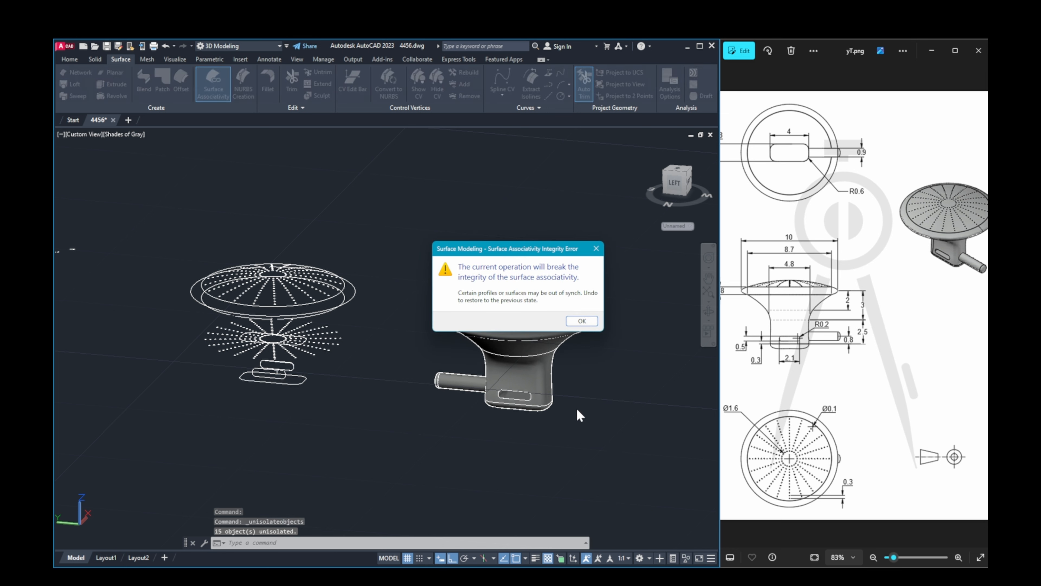
left_click(583, 321)
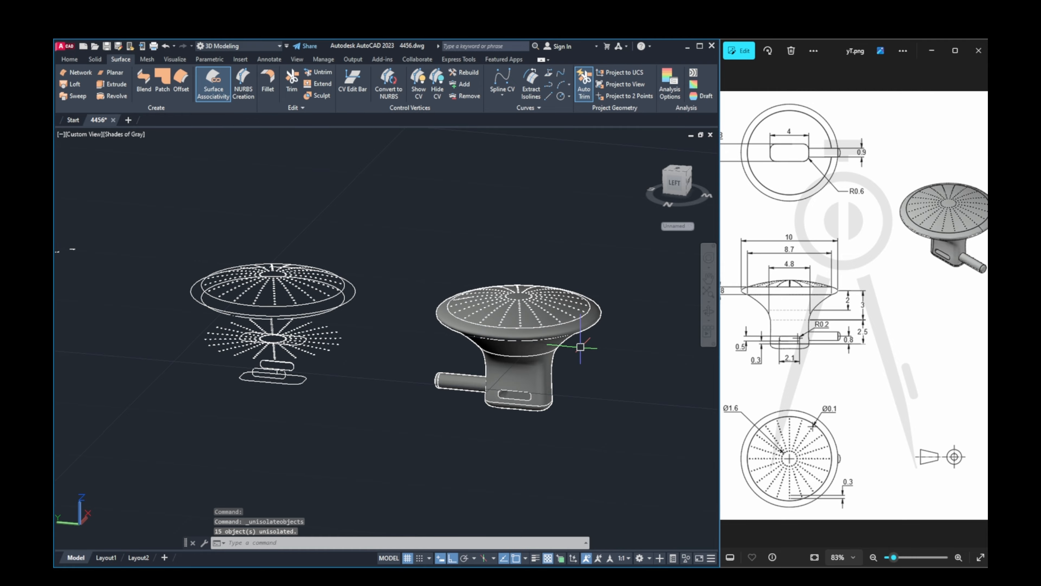
Step: Examine the separated perforated model from several sides, including its side pipe and slot
middle_click_drag(581, 344, 660, 358, "shift")
middle_click_drag(111, 310, 423, 357, "shift")
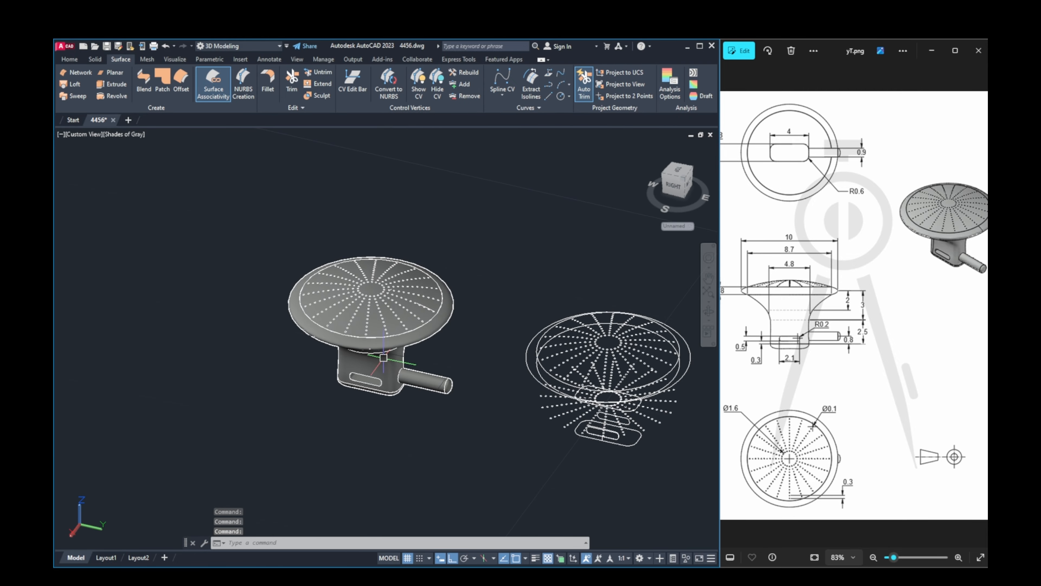
scroll(378, 355, "up", 5)
middle_click_drag(278, 353, 305, 358)
middle_click_drag(307, 360, 365, 328, "shift")
middle_click_drag(277, 323, 275, 360, "shift")
scroll(298, 340, "down", 3)
middle_click_drag(404, 349, 402, 358)
Step: Select all surfaces of the perforated funnel model without the leftover construction curves
left_click(398, 352)
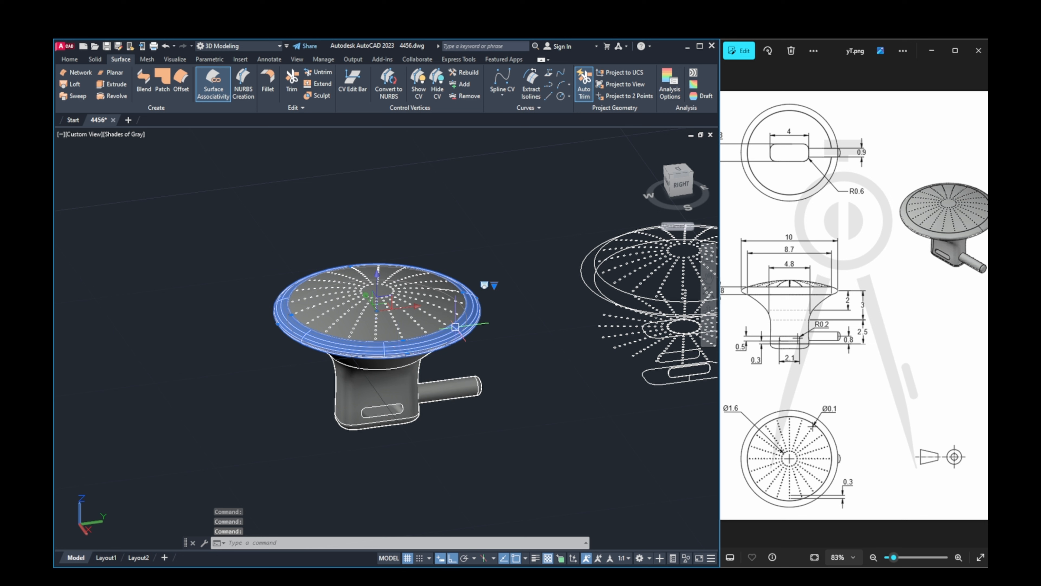
left_click(490, 240)
left_click(232, 453)
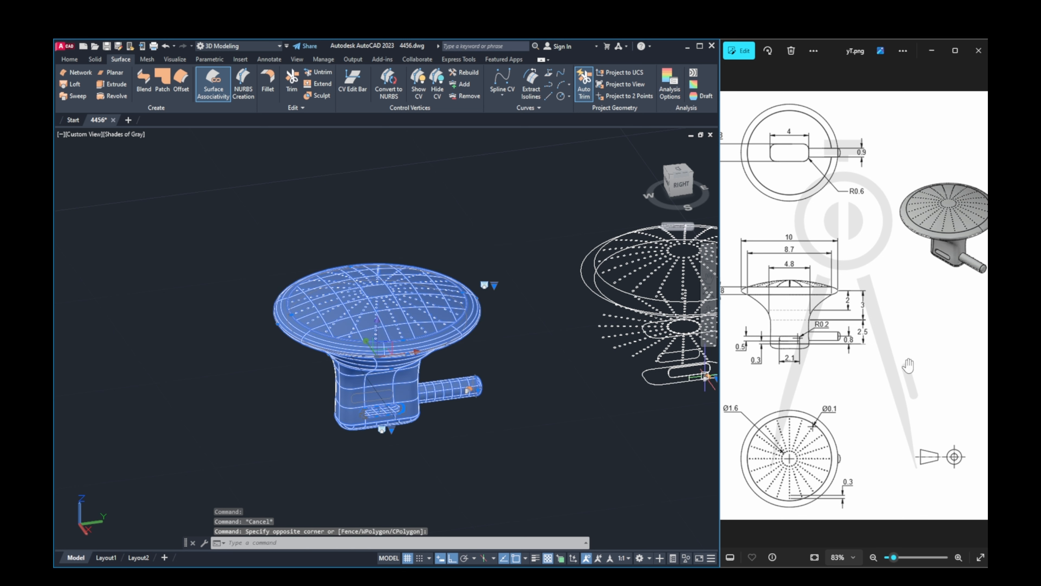